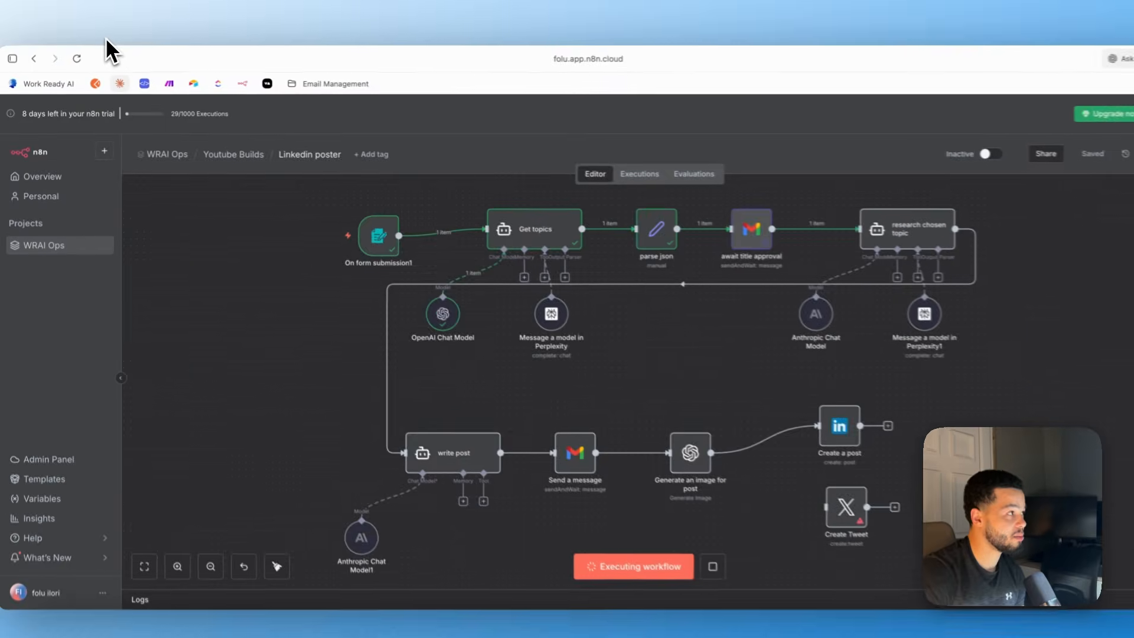
Switch to Gmail, refresh the inbox and open the newest Content Title Approval Request email to review the proposed topics
left_click(103, 40)
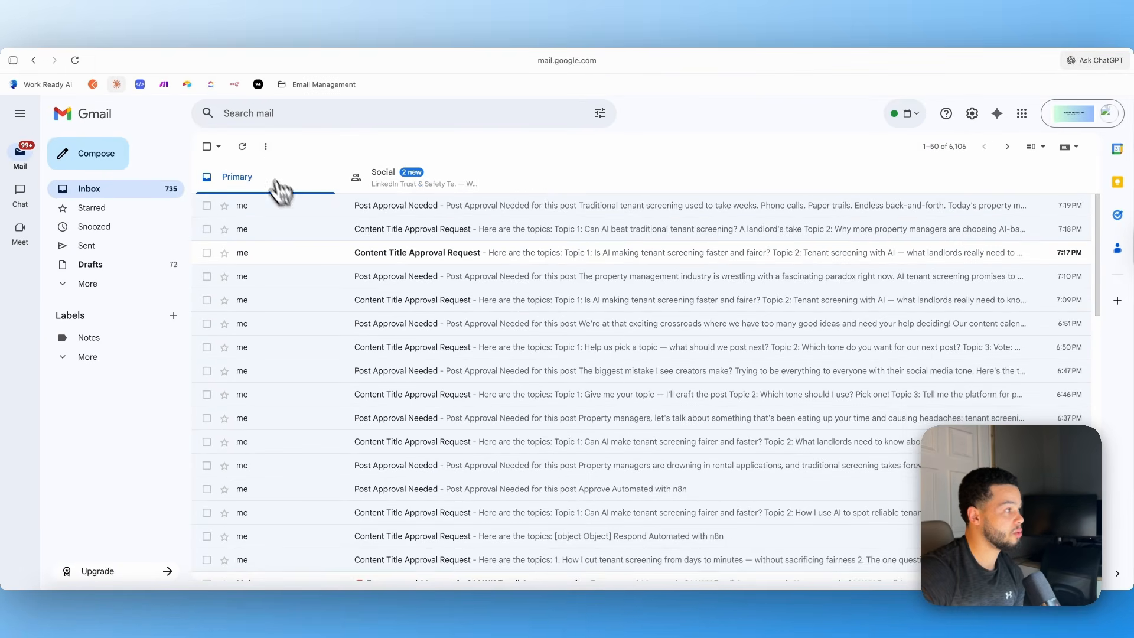
left_click(242, 146)
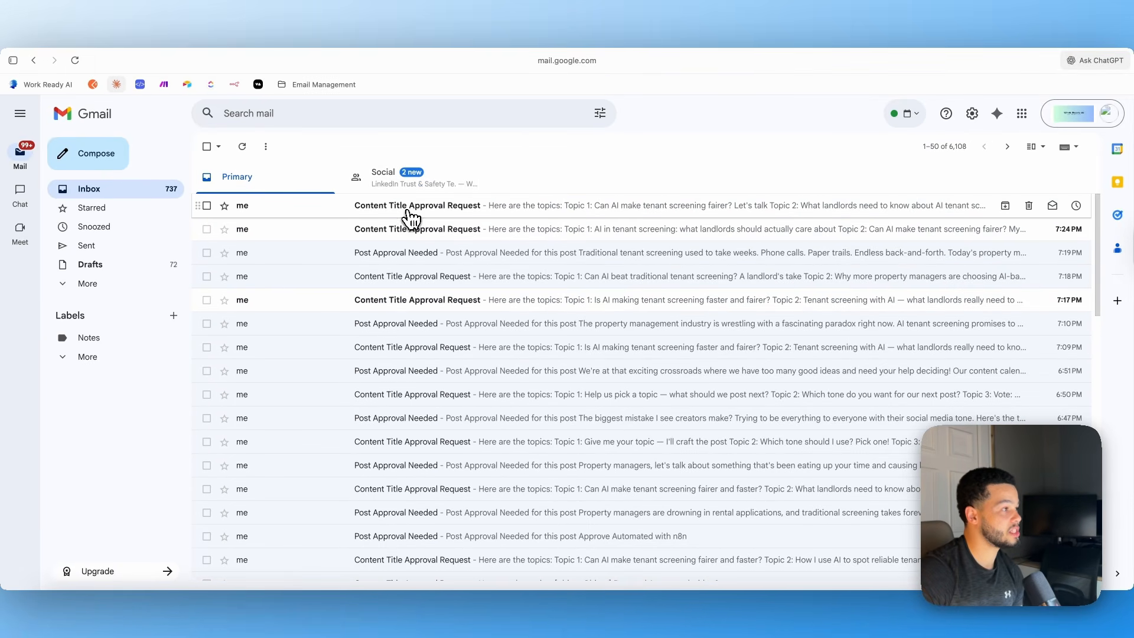
left_click(407, 213)
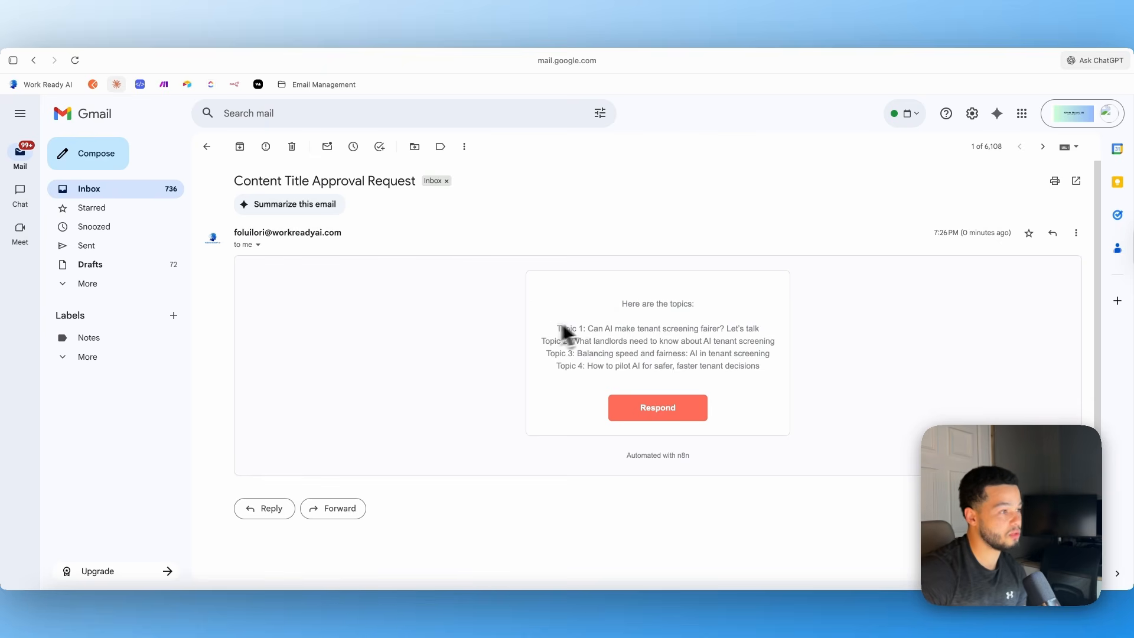
left_click_drag(557, 329, 651, 358)
left_click(652, 333)
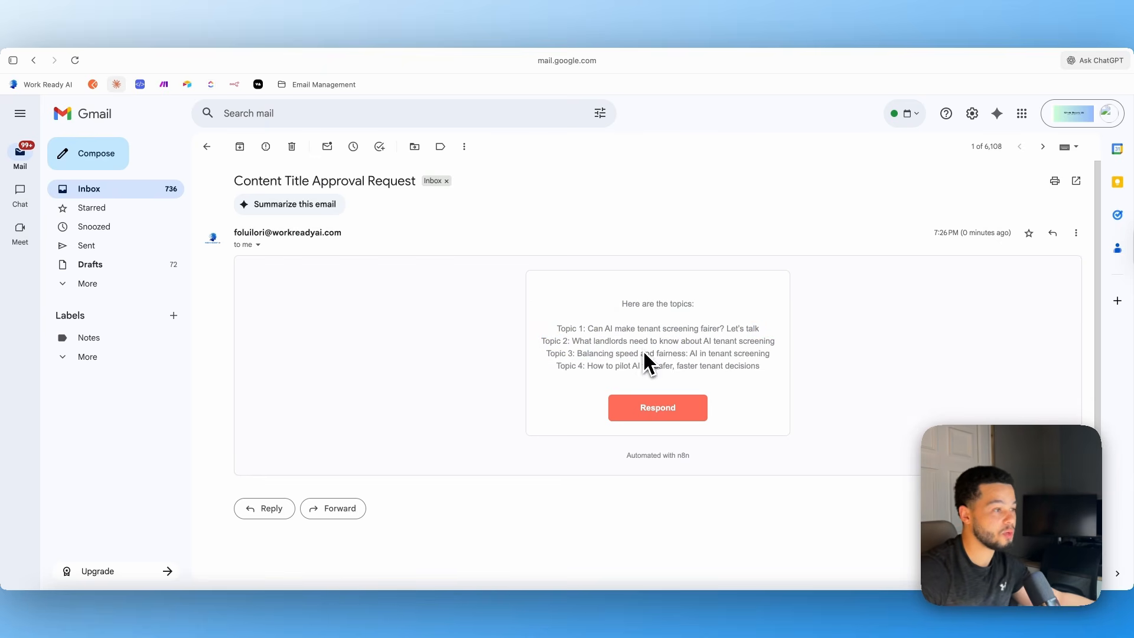
Respond to the approval request by choosing the topic "Can AI make tenant screening fairer? Let's talk" and submitting the form
left_click(667, 416)
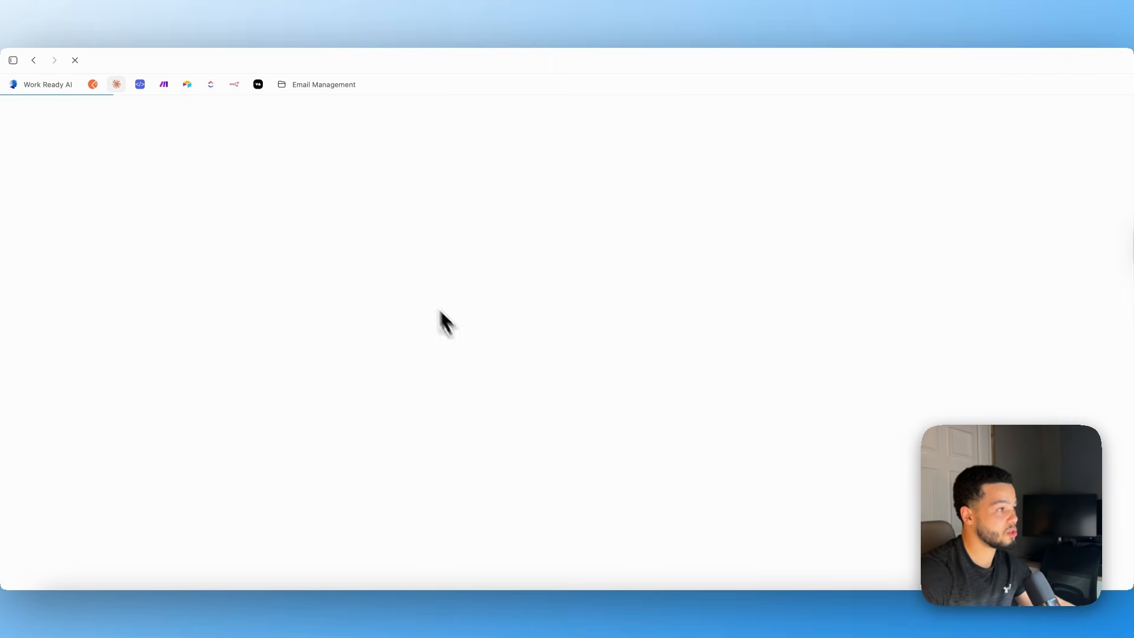
left_click(513, 254)
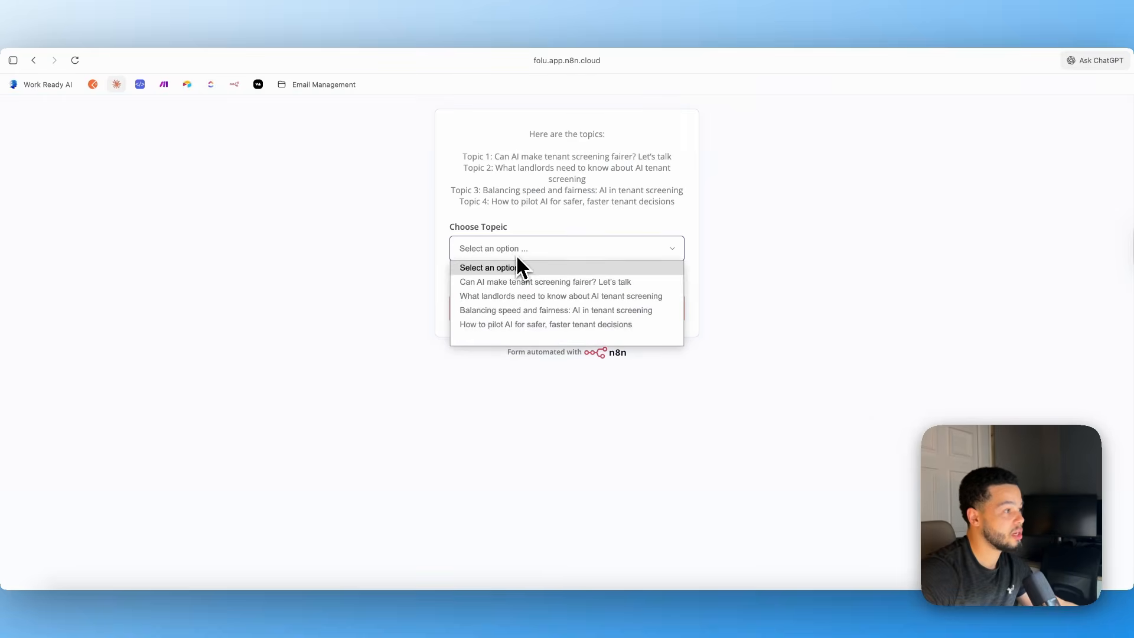
left_click(577, 287)
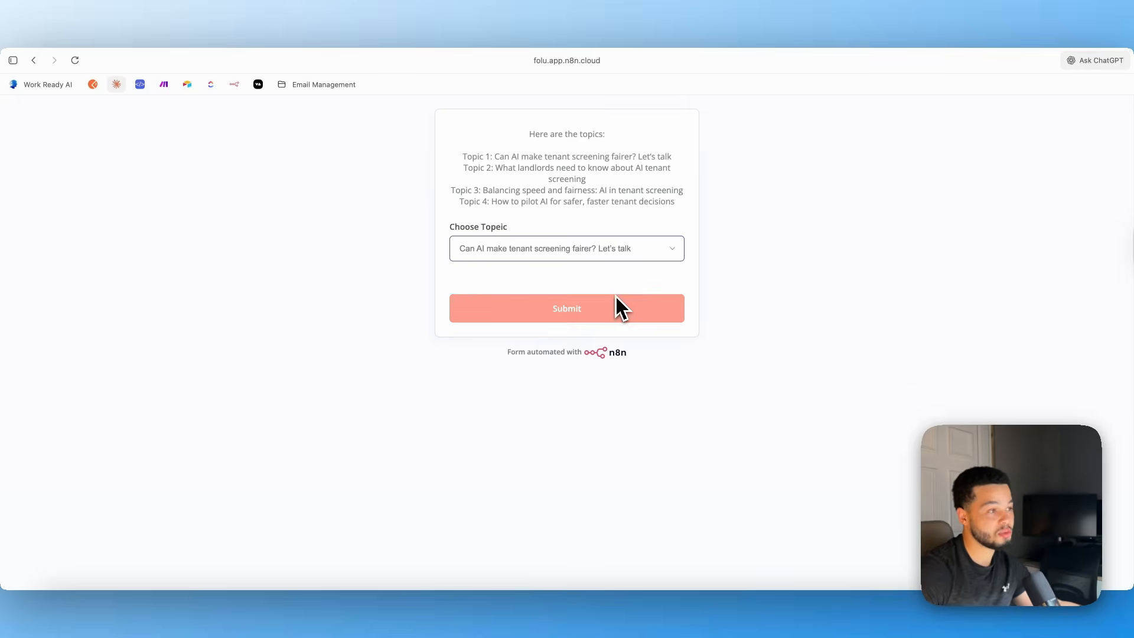
left_click(610, 298)
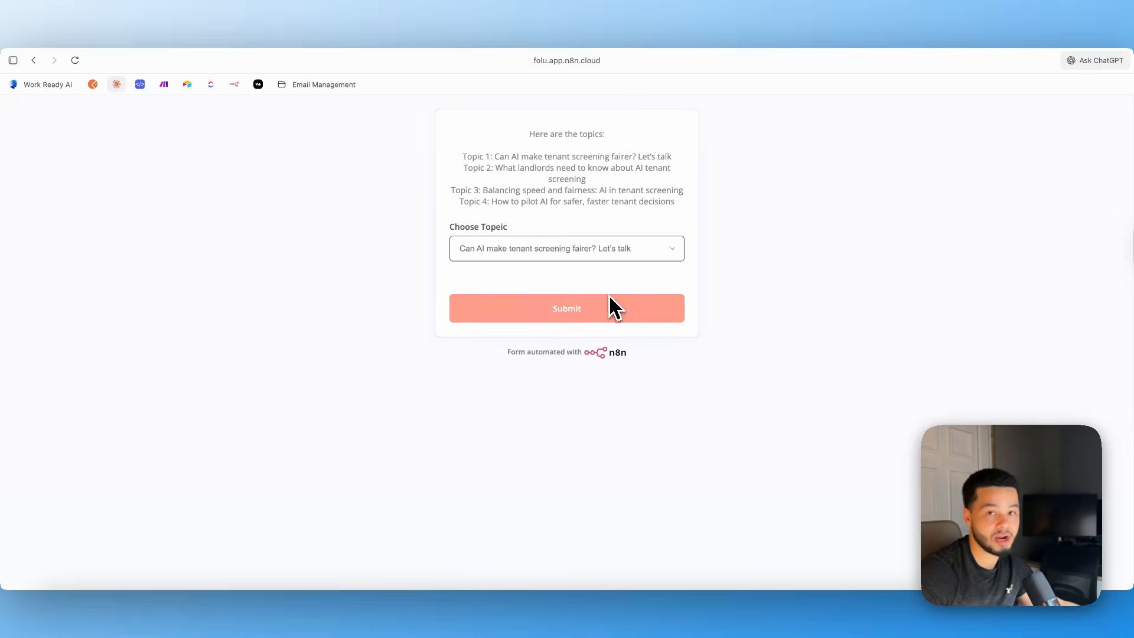
Check the running n8n workflow, then open the newest Post Approval Needed email in the Gmail inbox
left_click(299, 40)
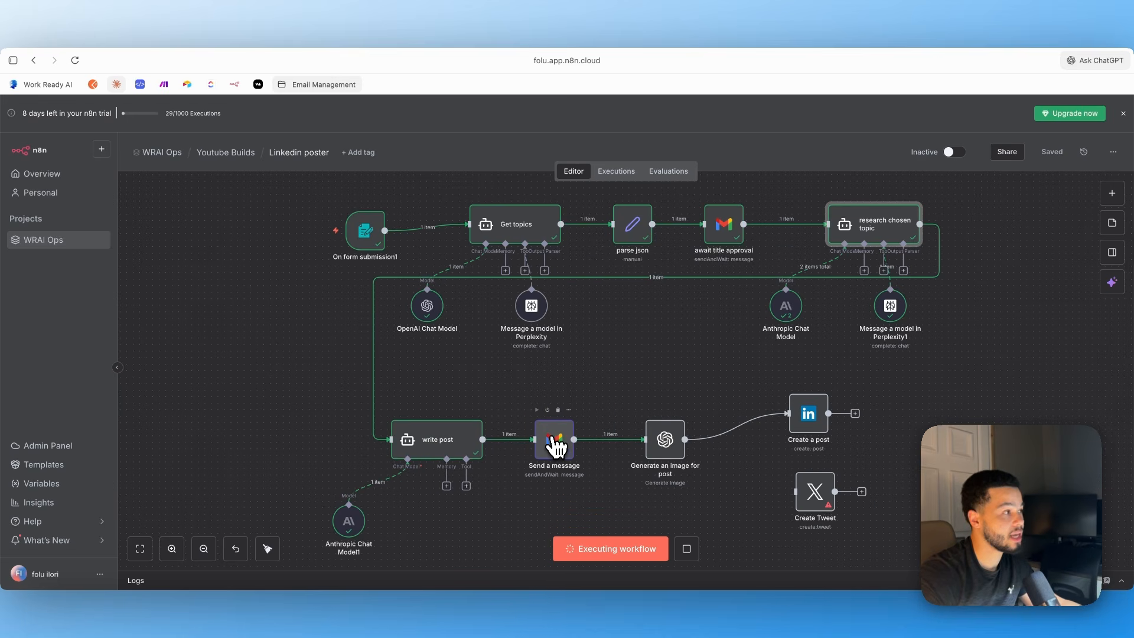
left_click(103, 39)
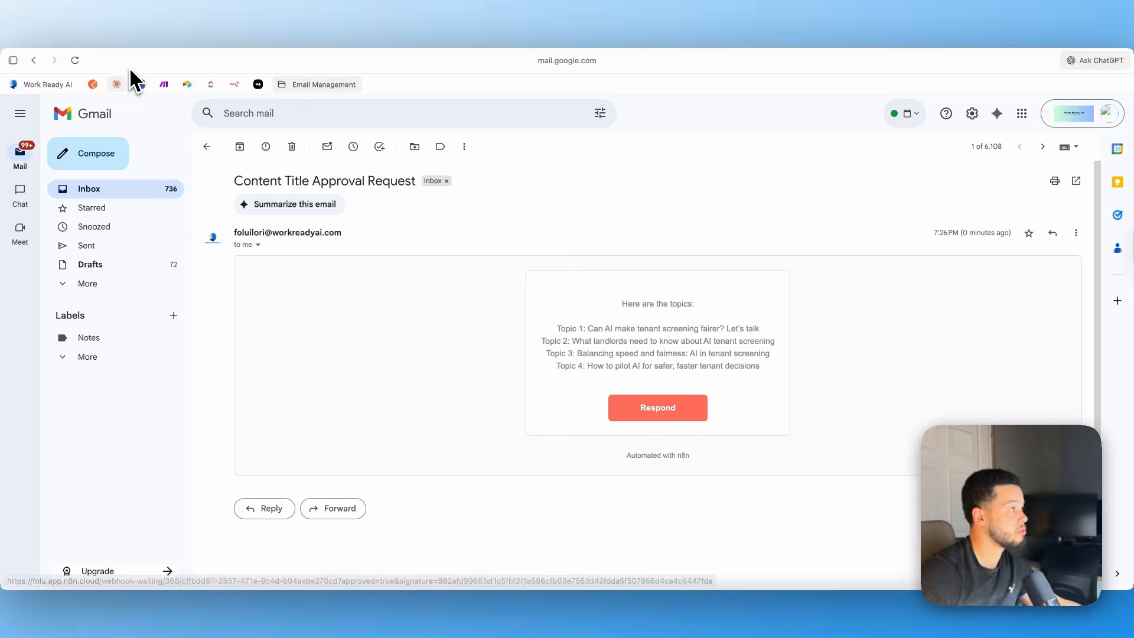
left_click(207, 152)
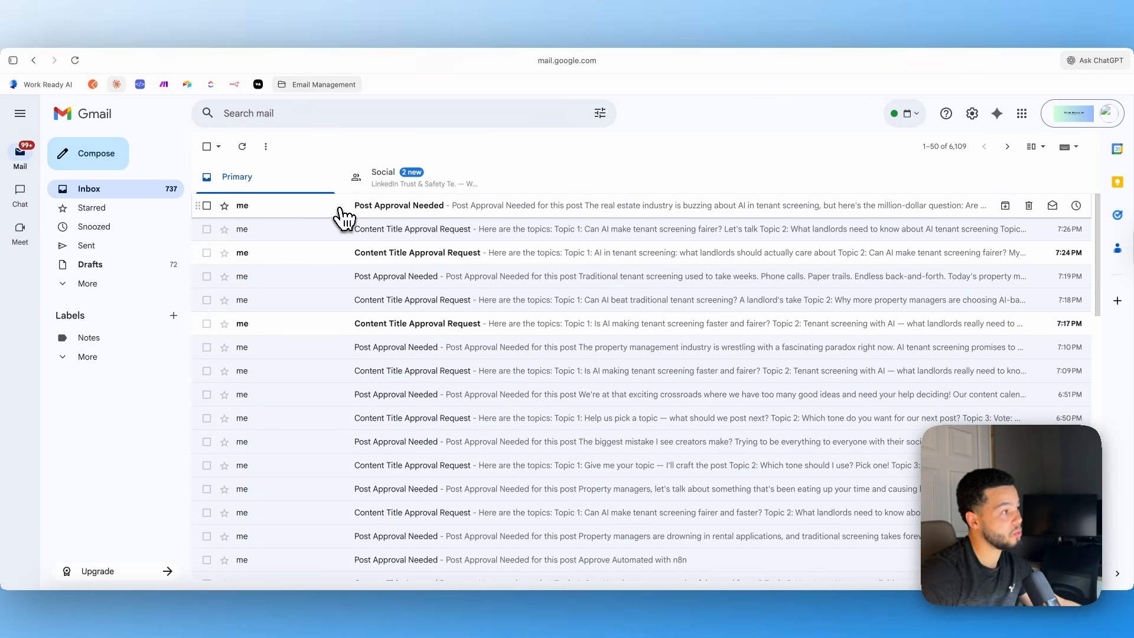
left_click(339, 208)
Read through the drafted tenant screening post in the approval email and approve it
scroll(600, 337, "down", 1)
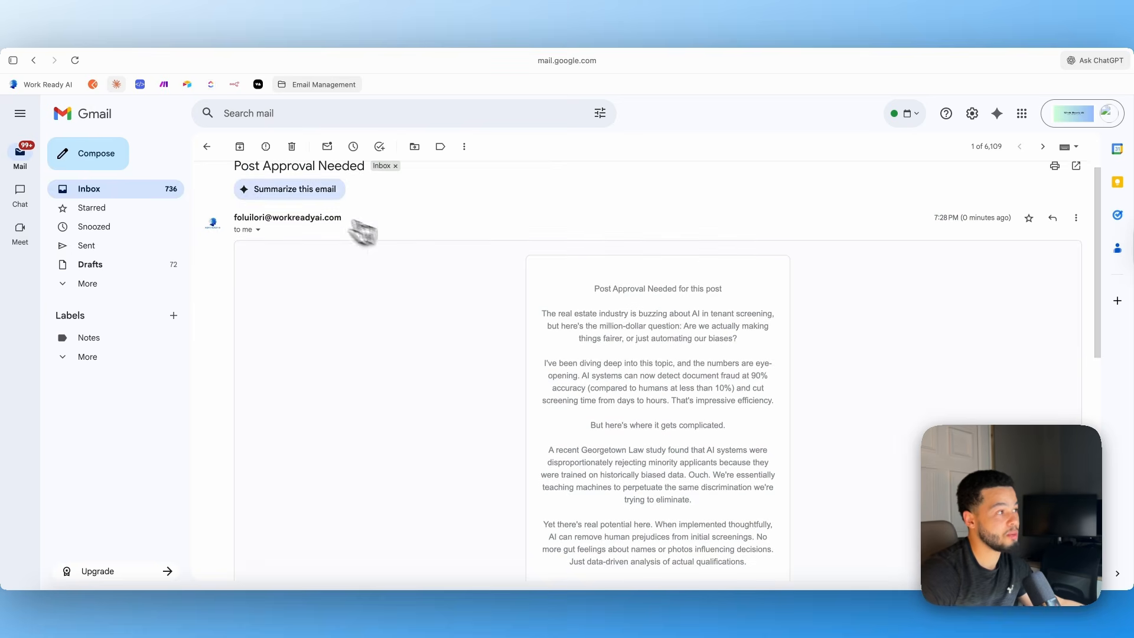
scroll(620, 304, "down", 1)
left_click_drag(594, 268, 724, 267)
scroll(576, 277, "down", 4)
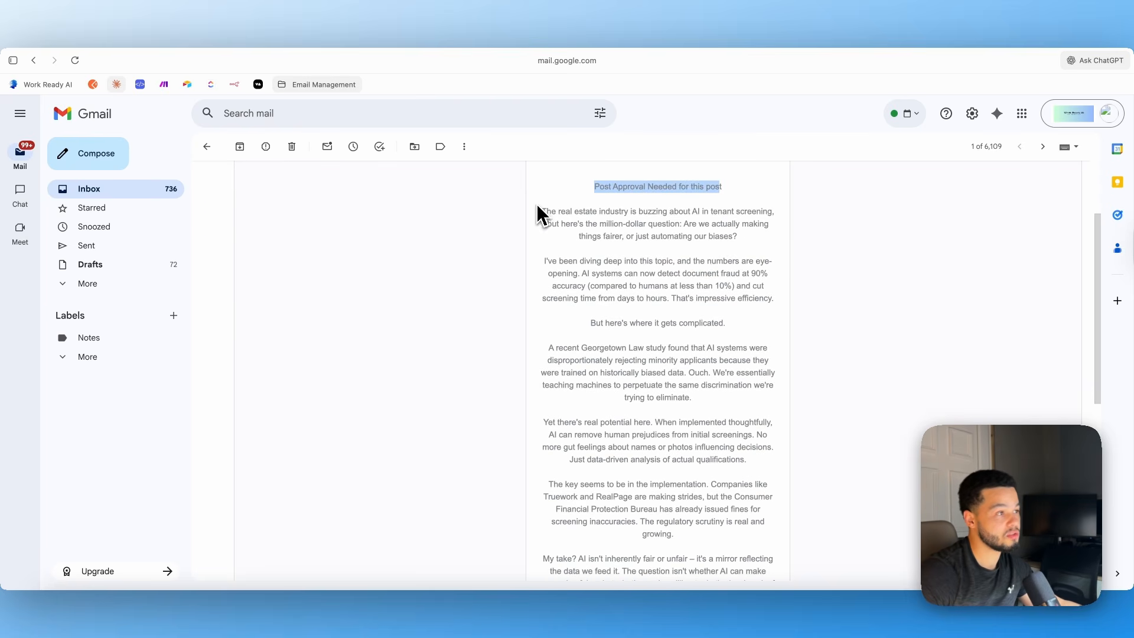
left_click_drag(539, 214, 650, 251)
left_click(570, 213)
scroll(620, 236, "down", 3)
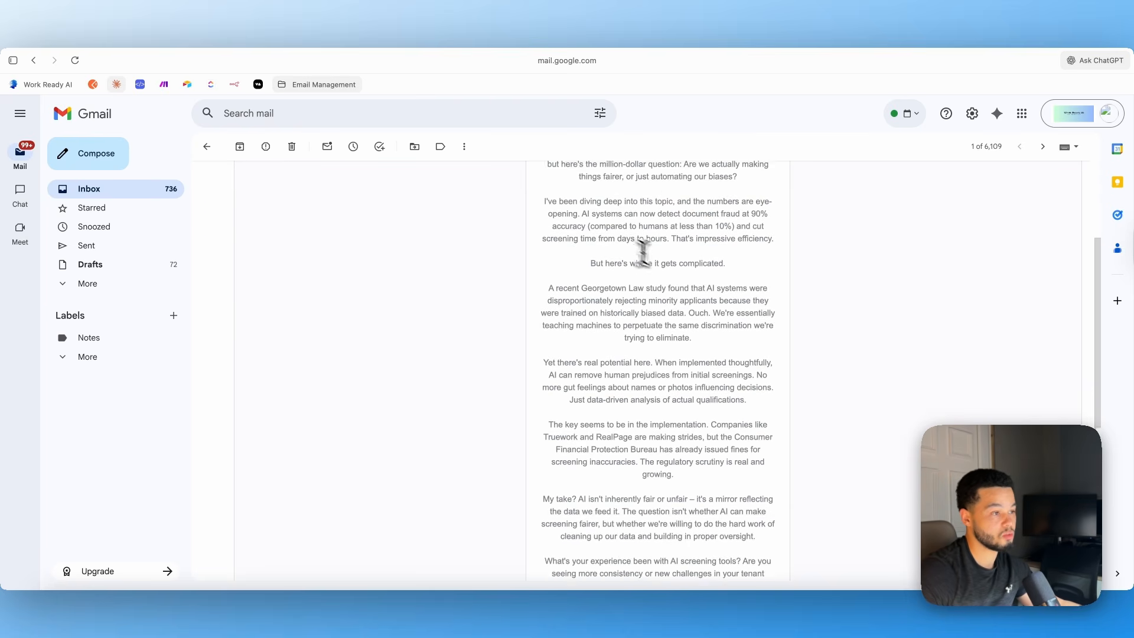
scroll(642, 251, "down", 5)
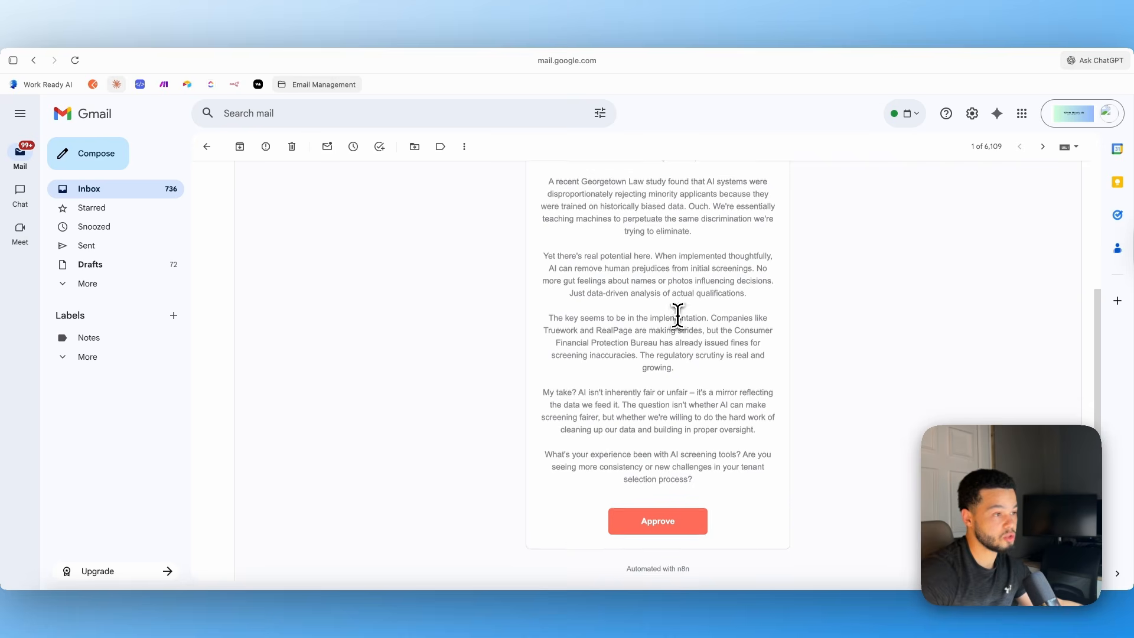
left_click(657, 517)
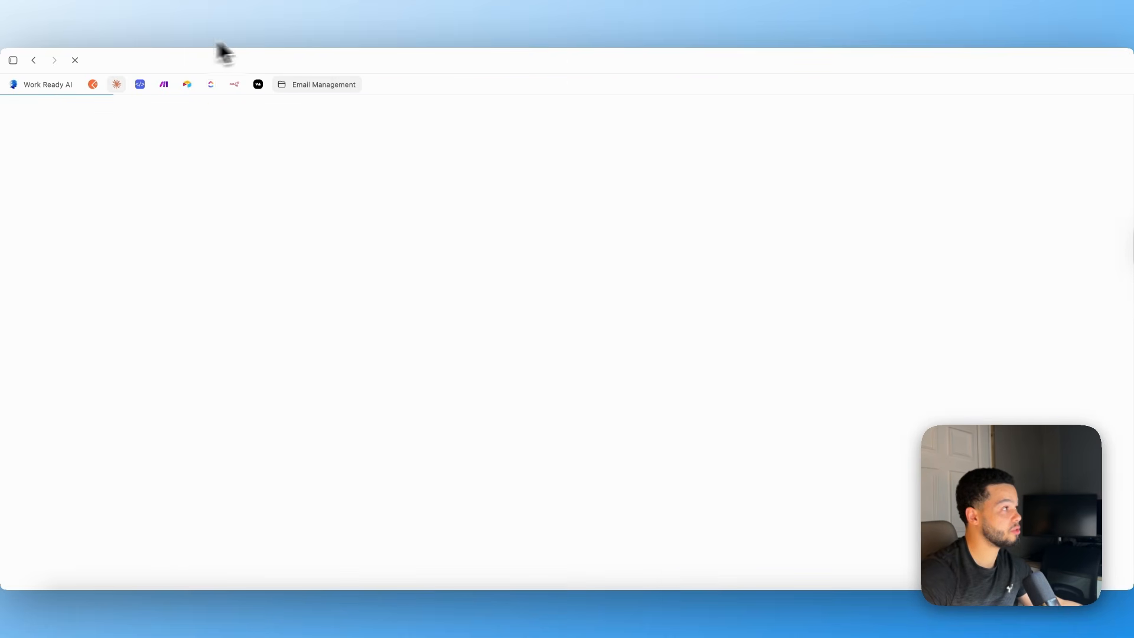
Check the workflow's publishing progress in n8n, then reload the LinkedIn profile to find the newest post under Activity
left_click(398, 43)
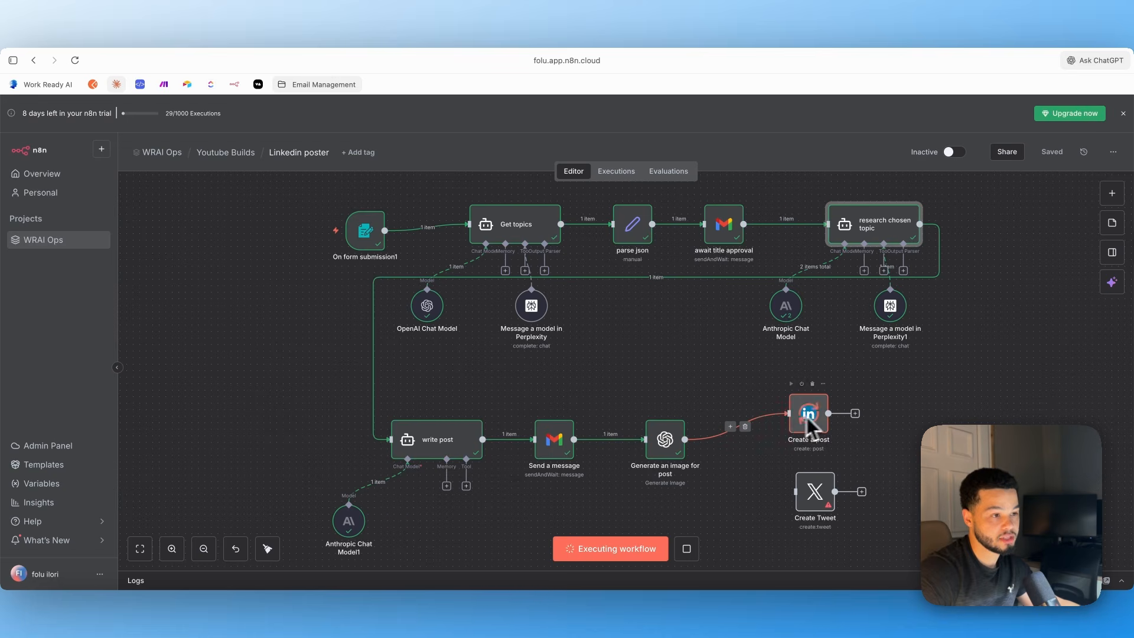
left_click(501, 39)
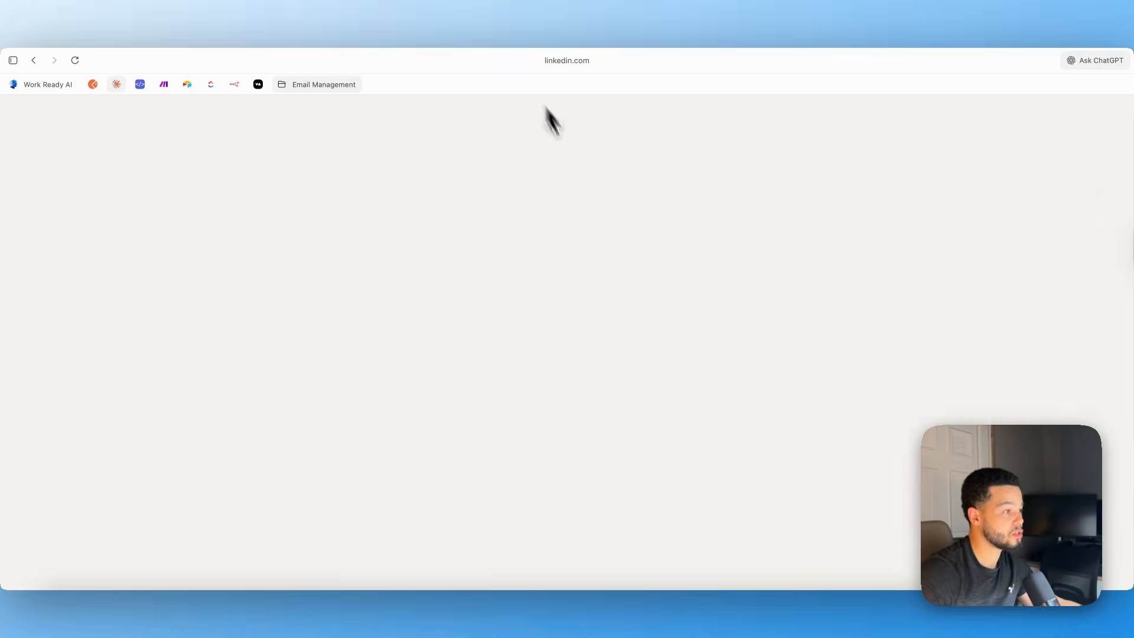
scroll(390, 295, "down", 12)
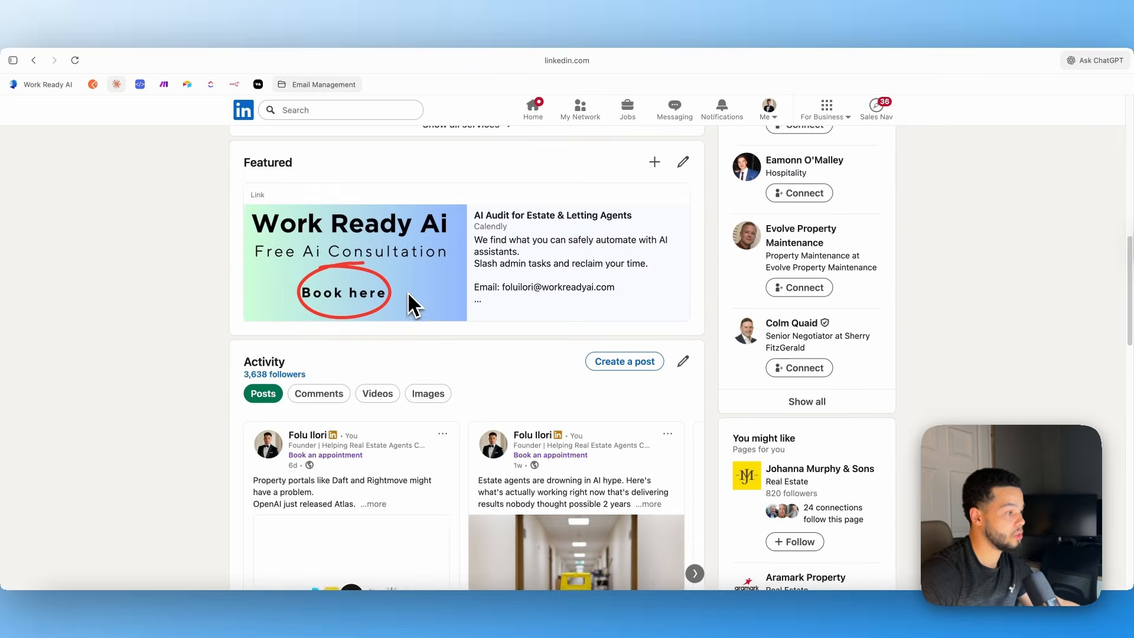
scroll(411, 307, "down", 1)
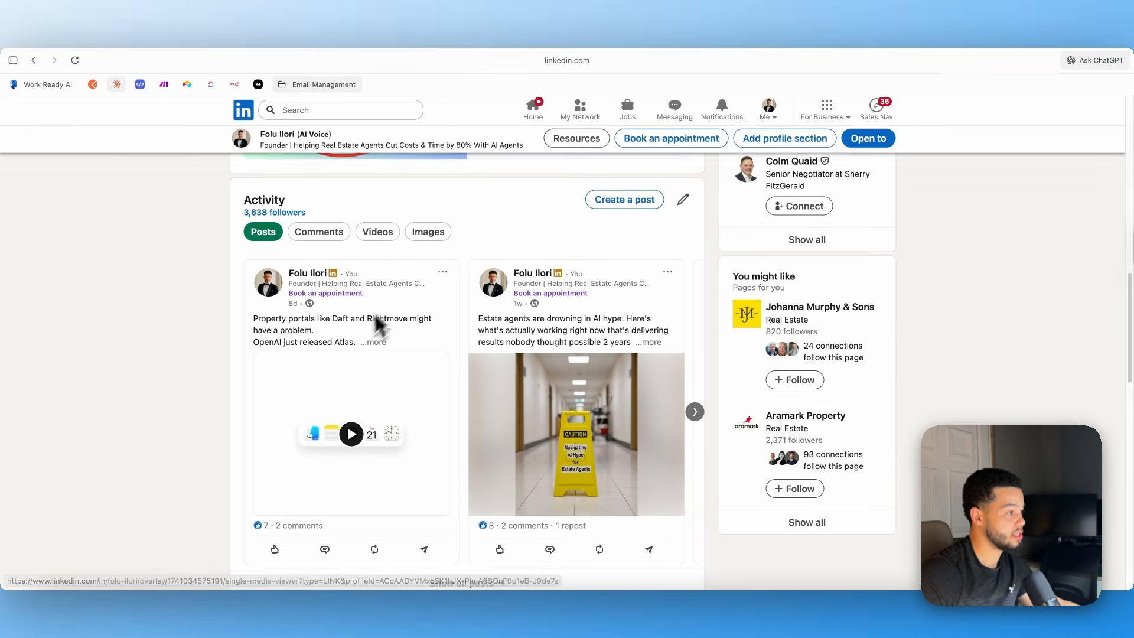
left_click(75, 61)
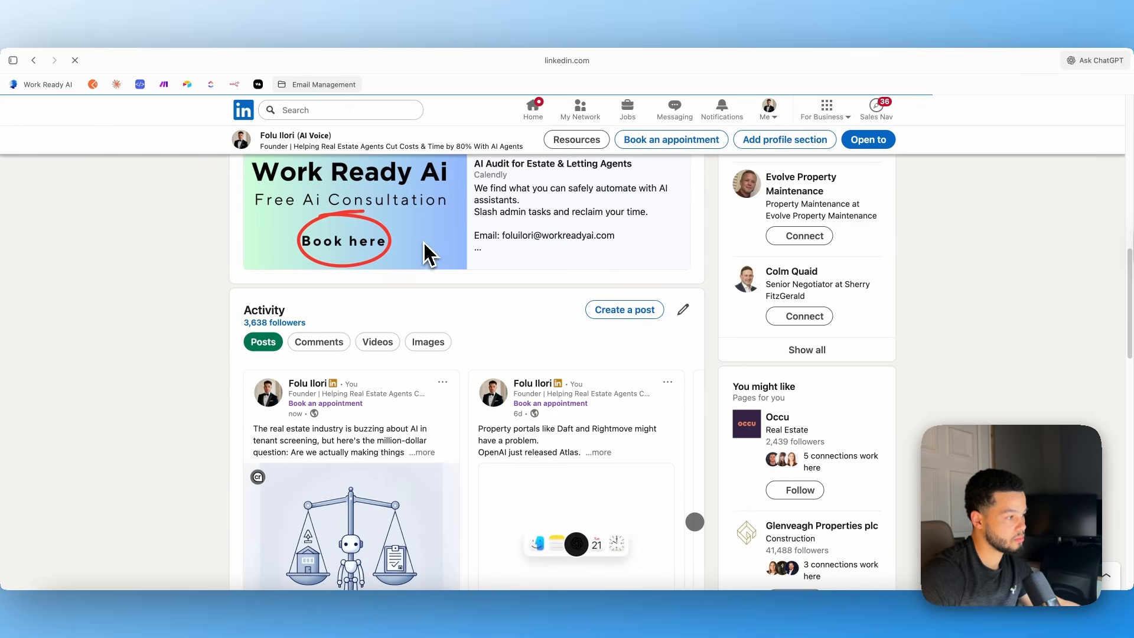
scroll(426, 254, "down", 3)
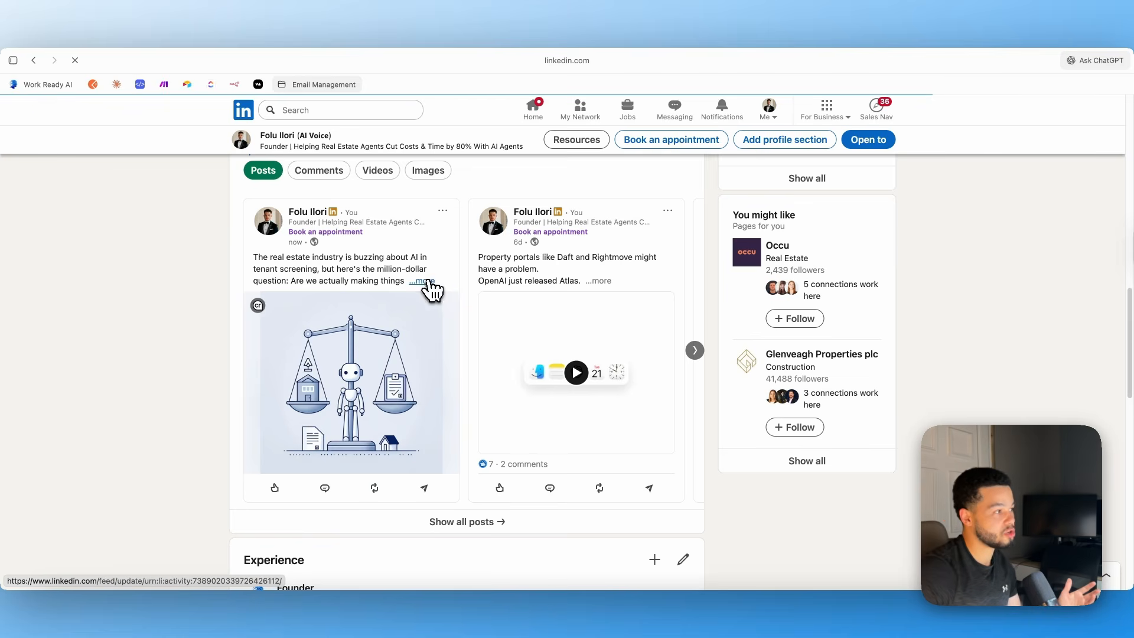
Open the full tenant screening post on LinkedIn, review its text and image, and open the post's options
left_click(443, 295)
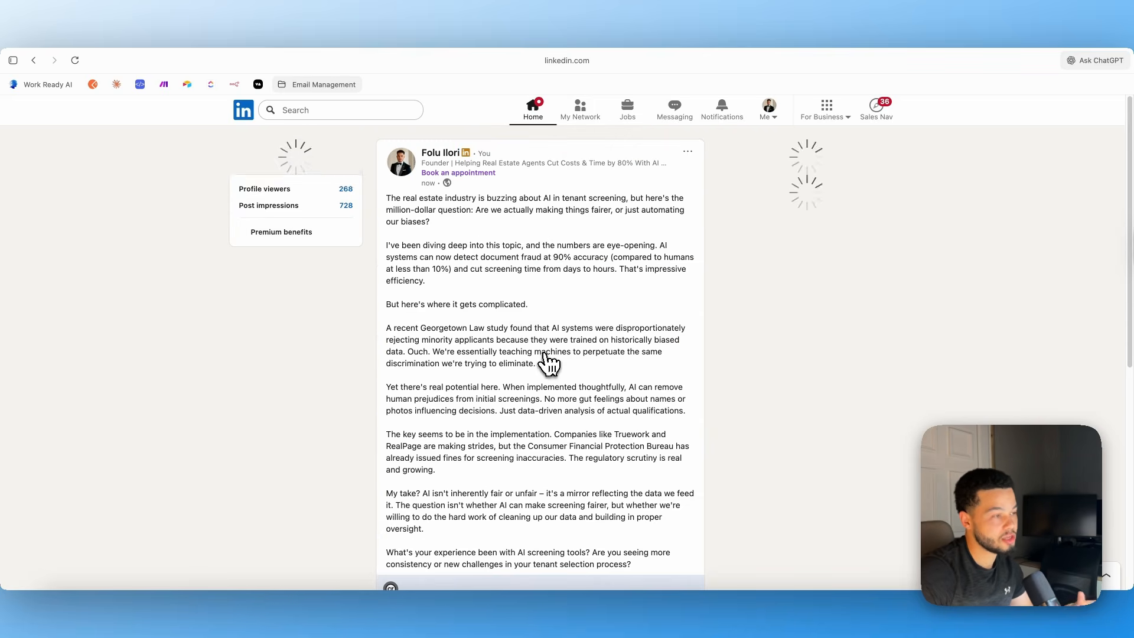
scroll(449, 248, "down", 2)
scroll(471, 284, "down", 6)
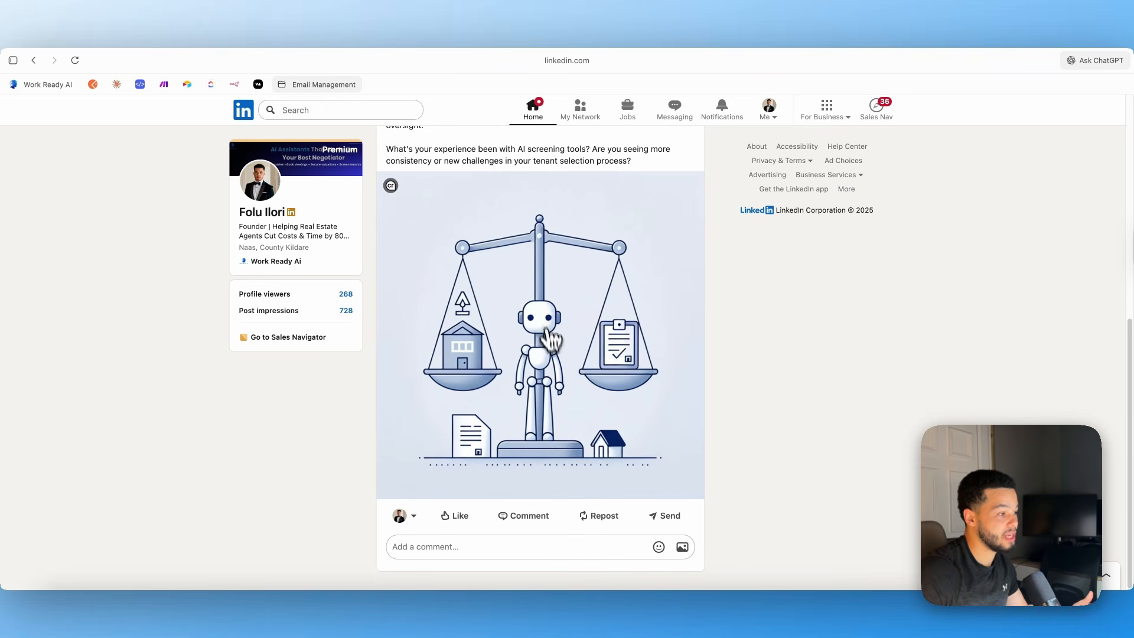
scroll(571, 338, "up", 7)
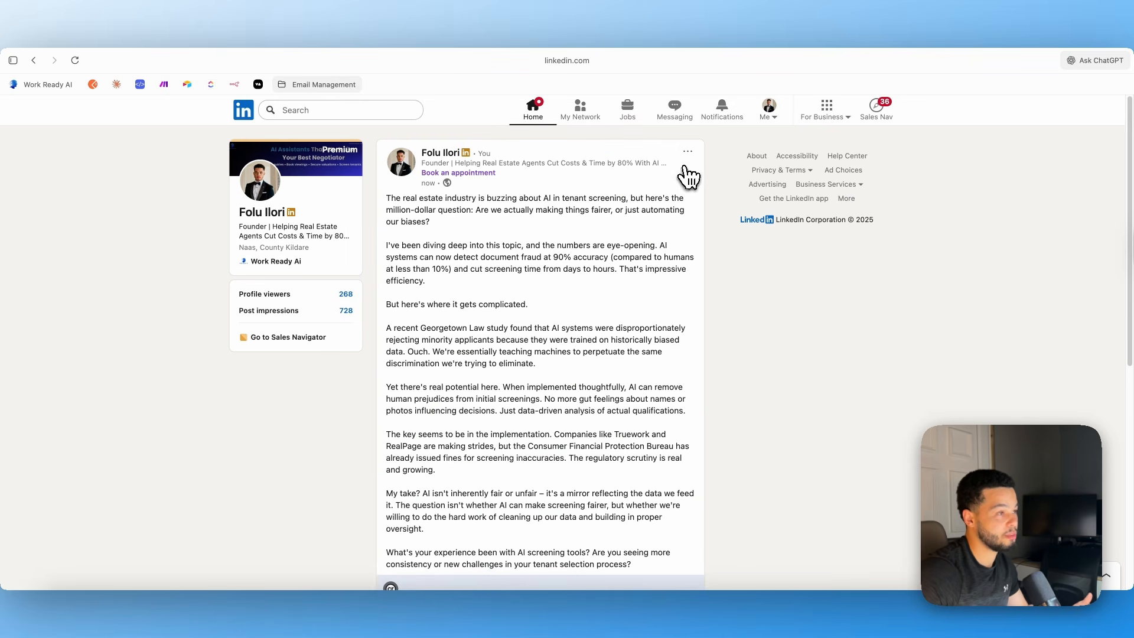
left_click(689, 152)
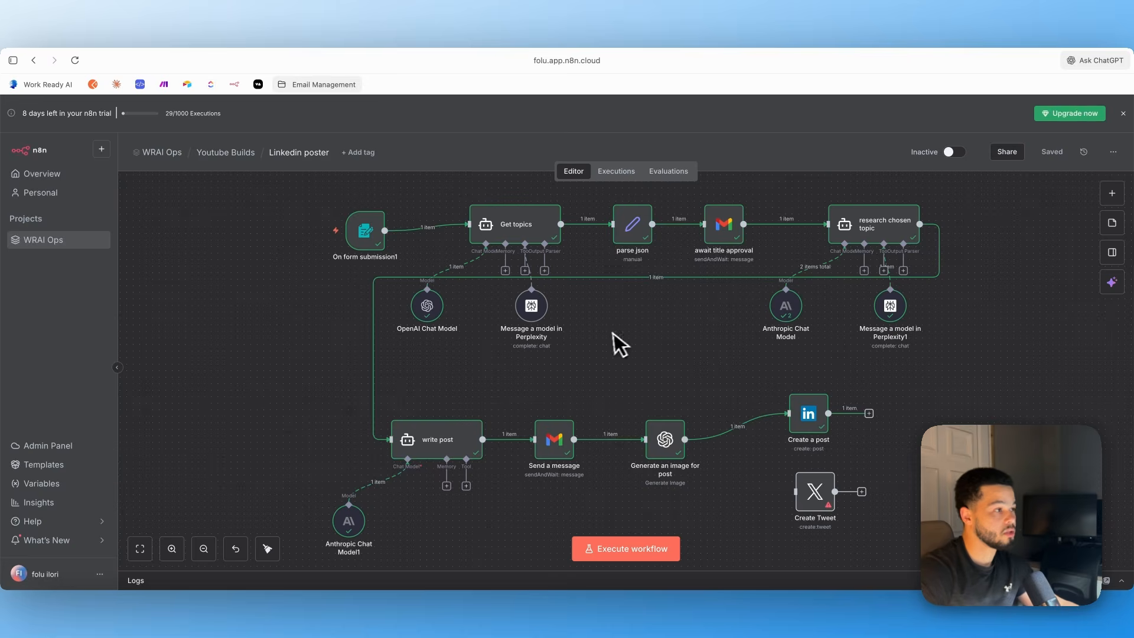
Search the n8n node library for "form"
mouse_move(331, 247)
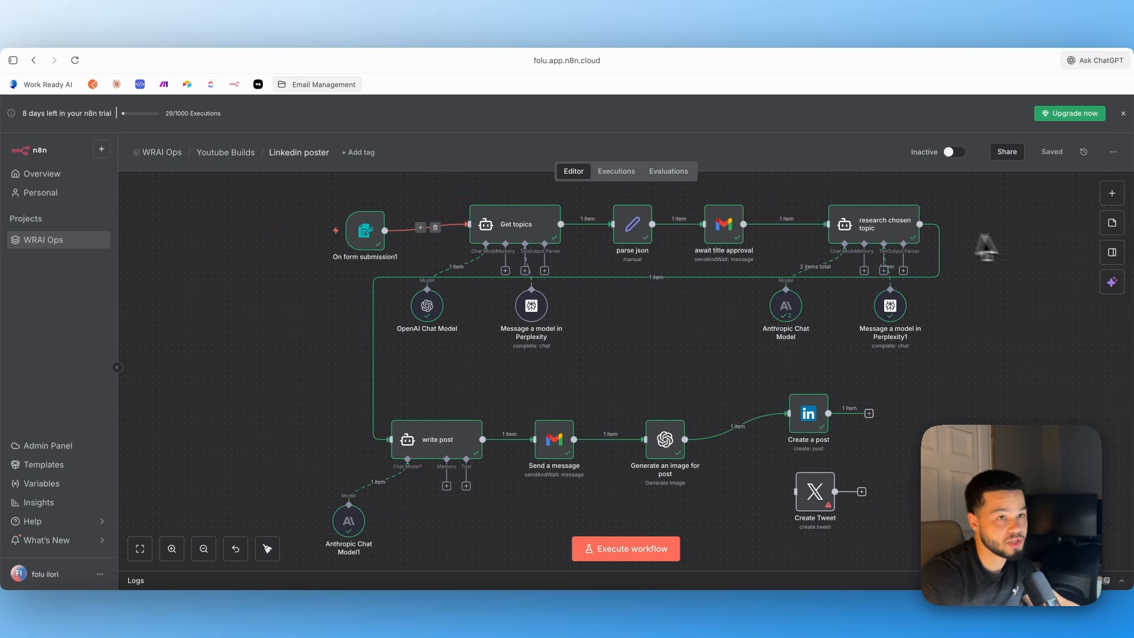
left_click(1112, 194)
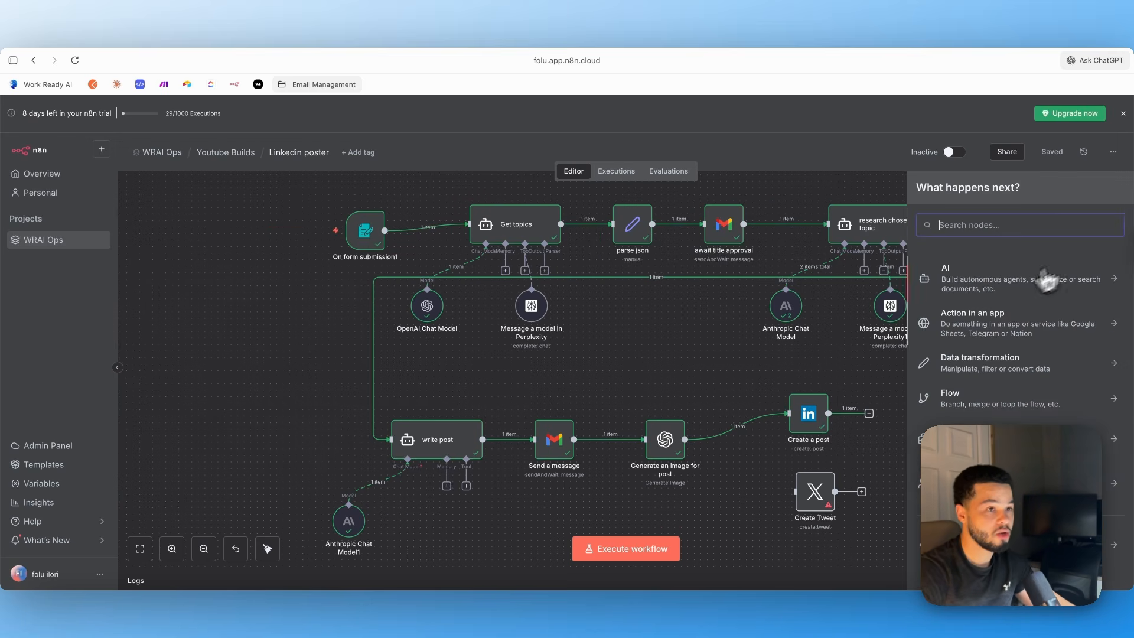
type("form")
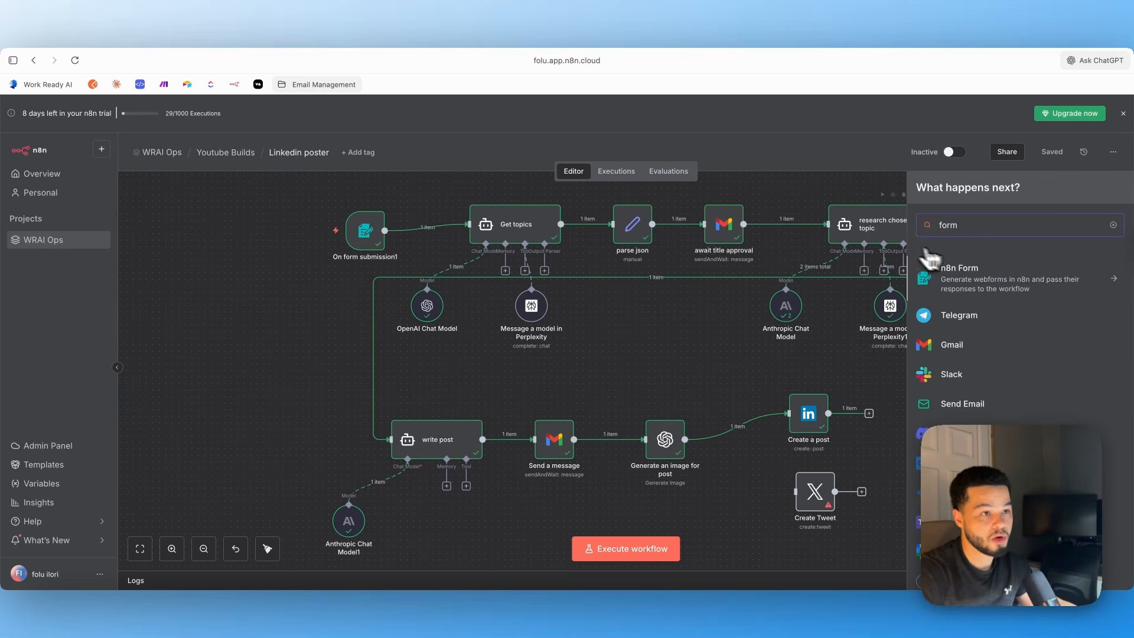
Open the On form submission1 node, compare its production and test form URLs, and return to the canvas
mouse_move(363, 233)
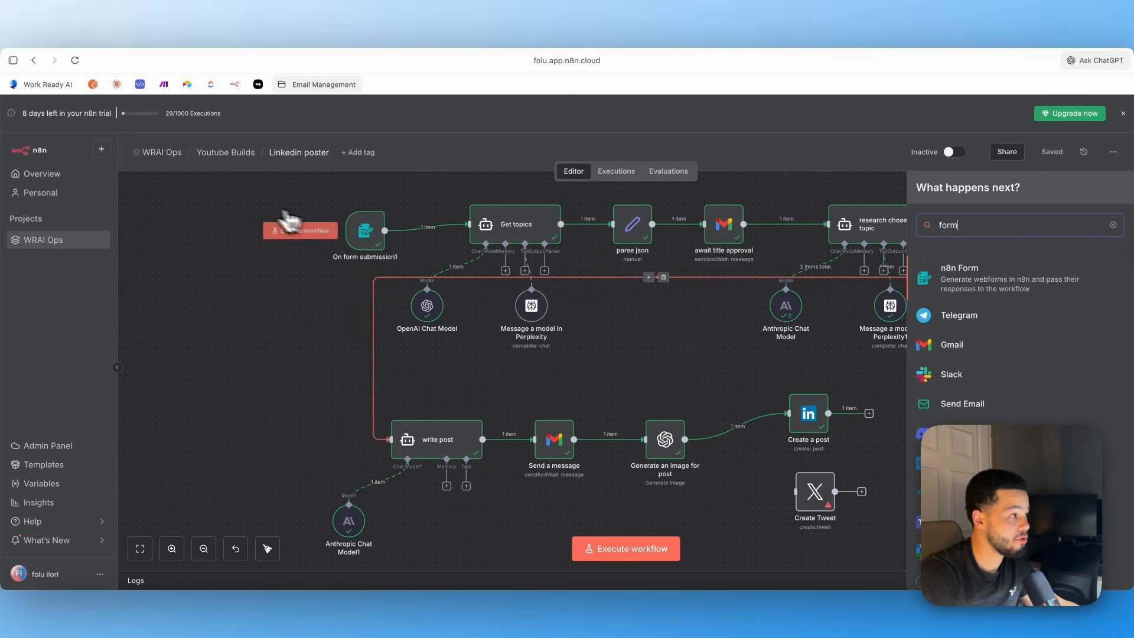
double_click(370, 242)
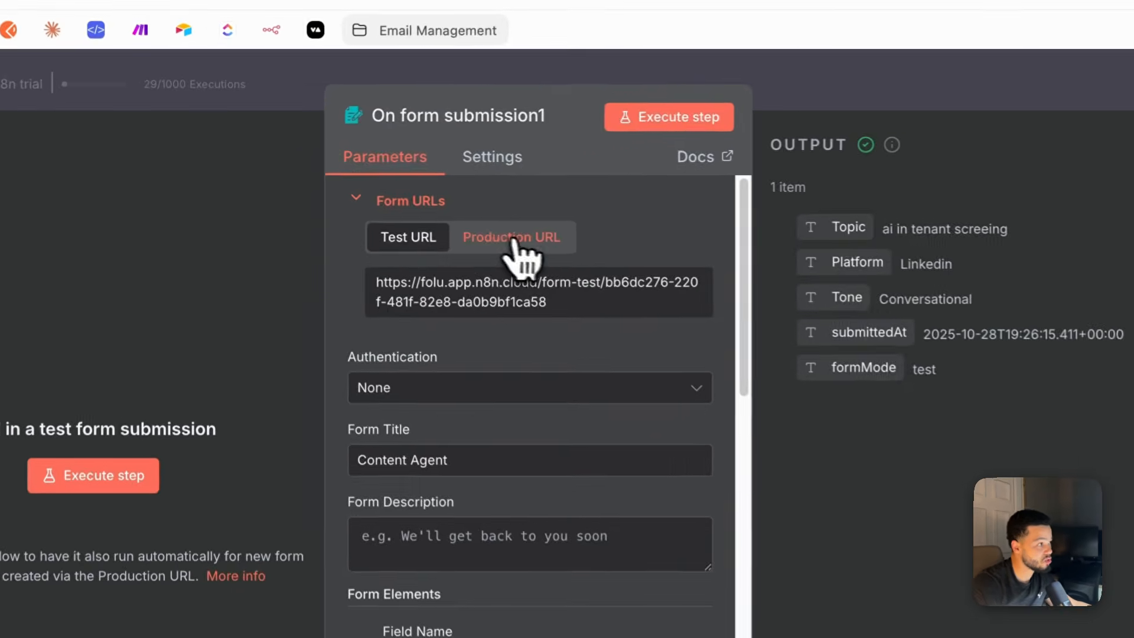
left_click(364, 195)
left_click(409, 239)
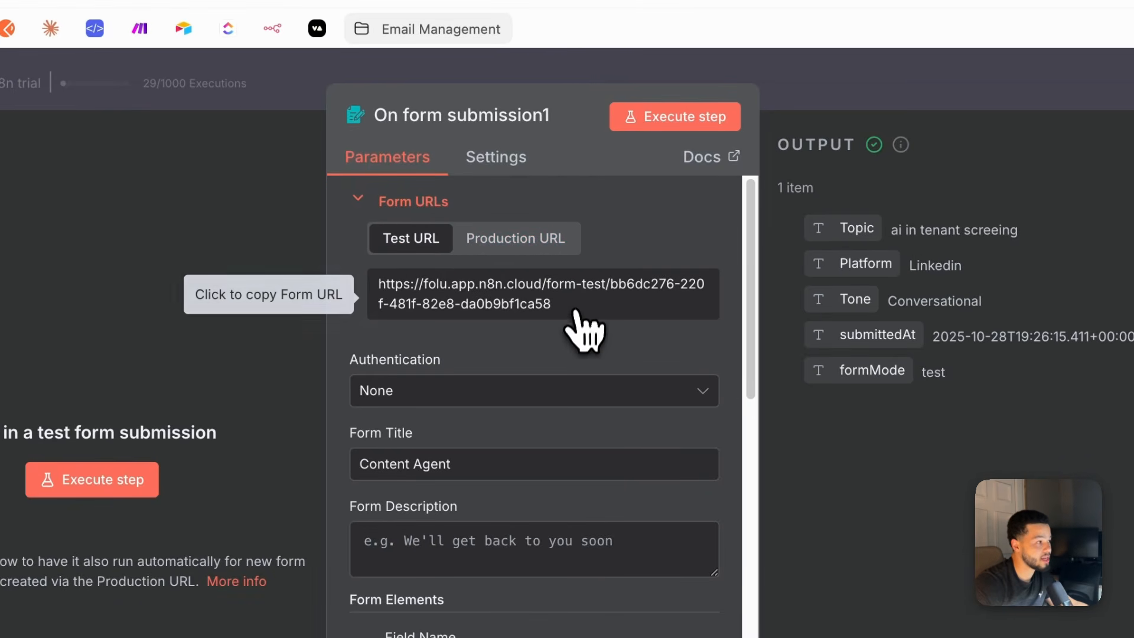
left_click_drag(577, 316, 395, 275)
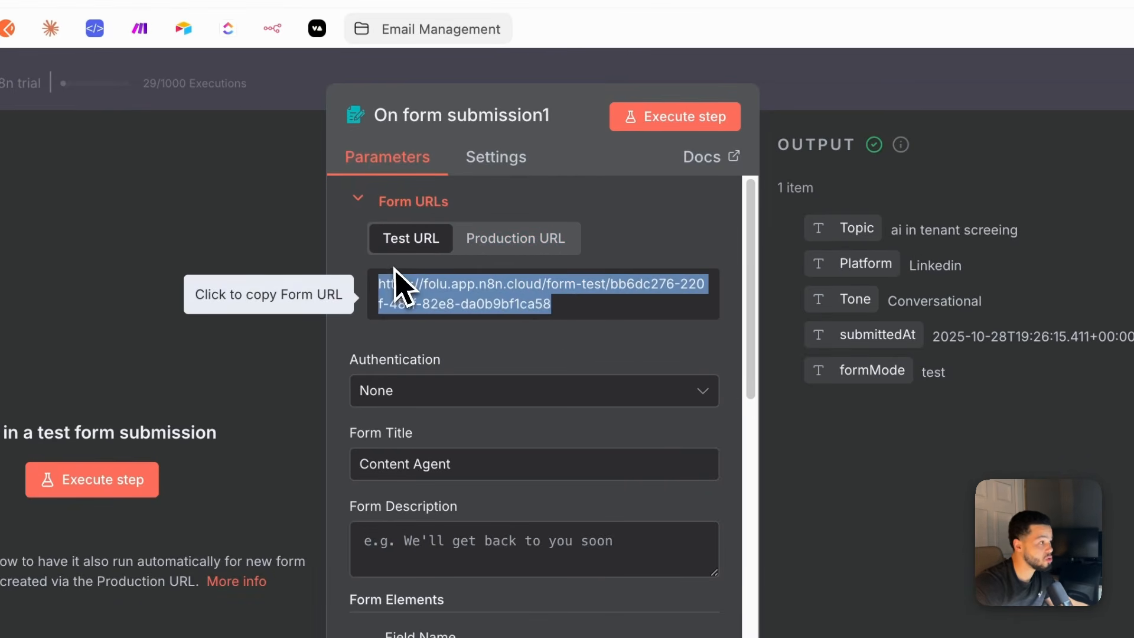
left_click(572, 348)
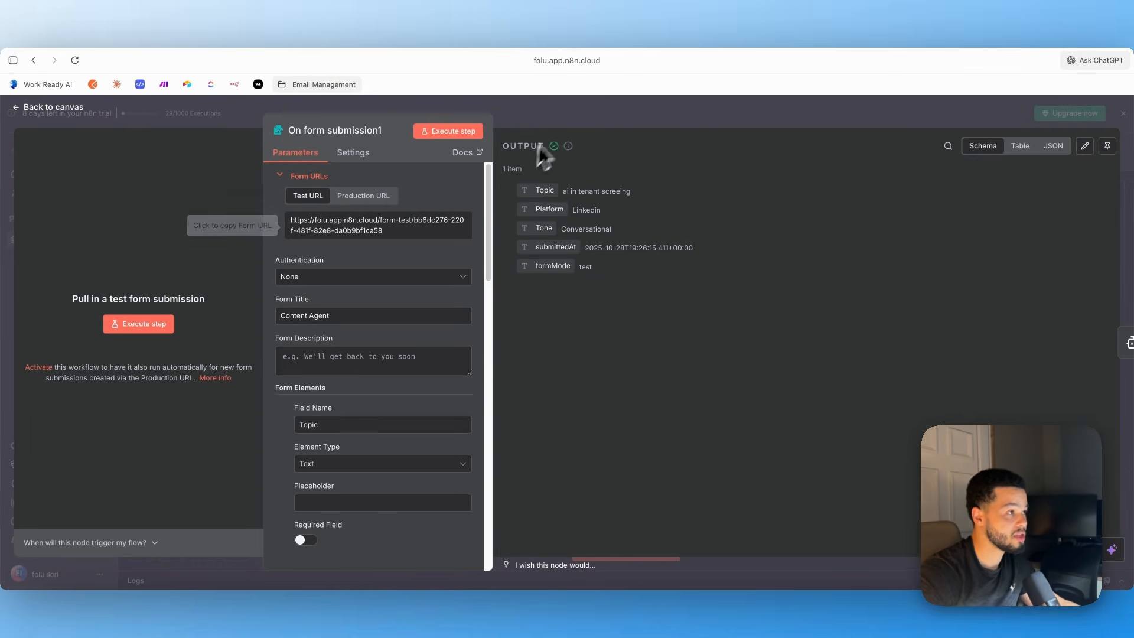
left_click(558, 124)
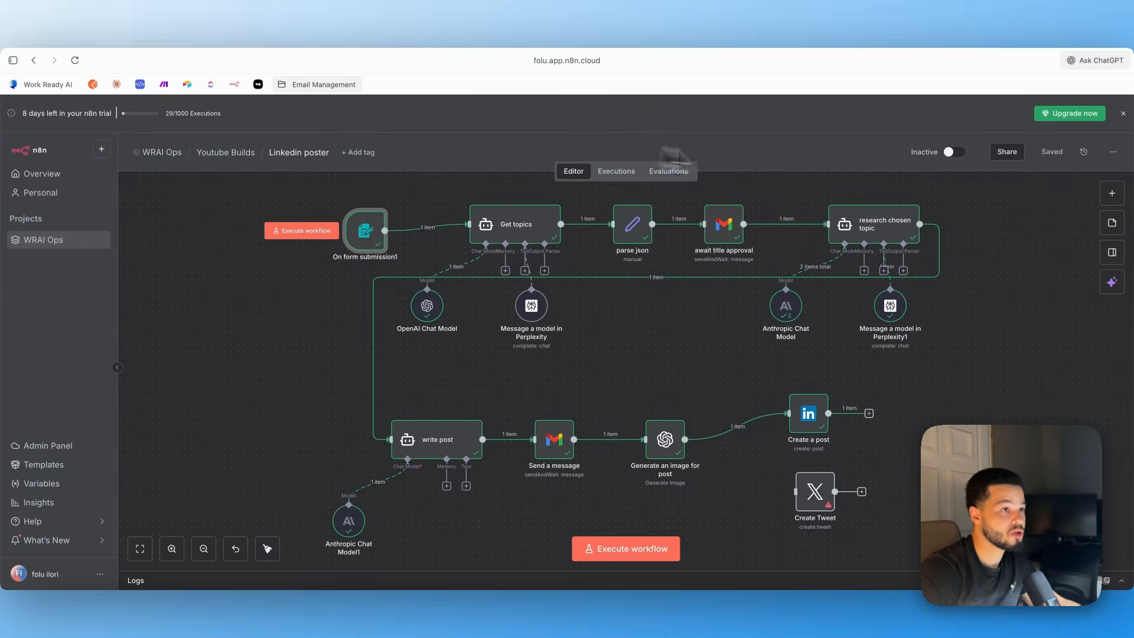
Activate the workflow, copy the production form URL from the On form submission1 node, and return to the canvas
left_click(955, 153)
left_click(361, 239)
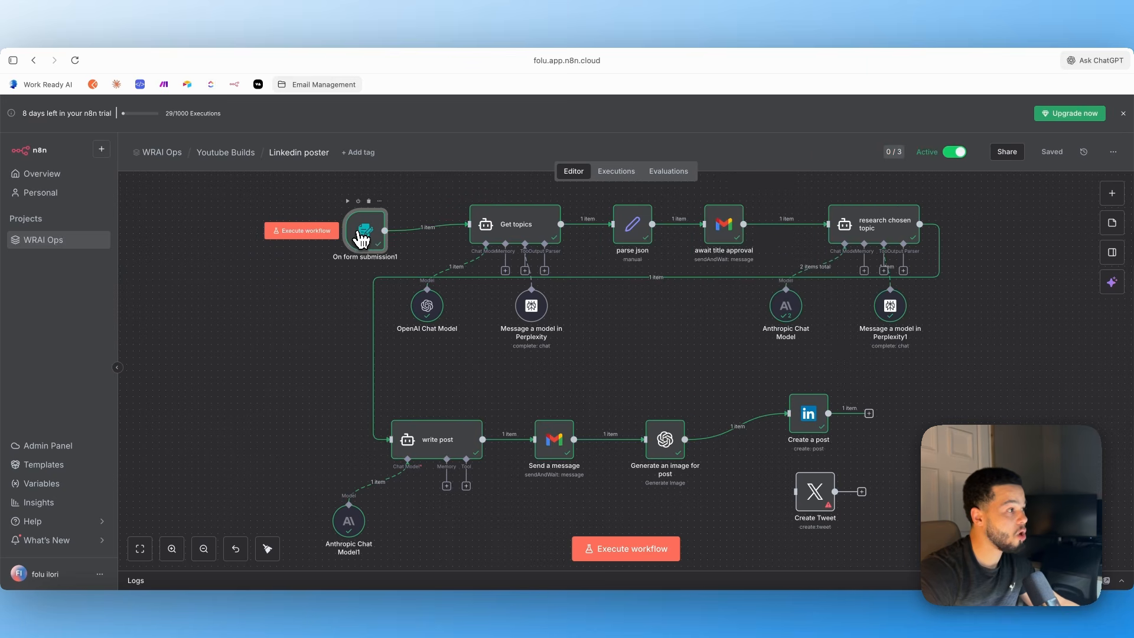
double_click(363, 241)
left_click(365, 198)
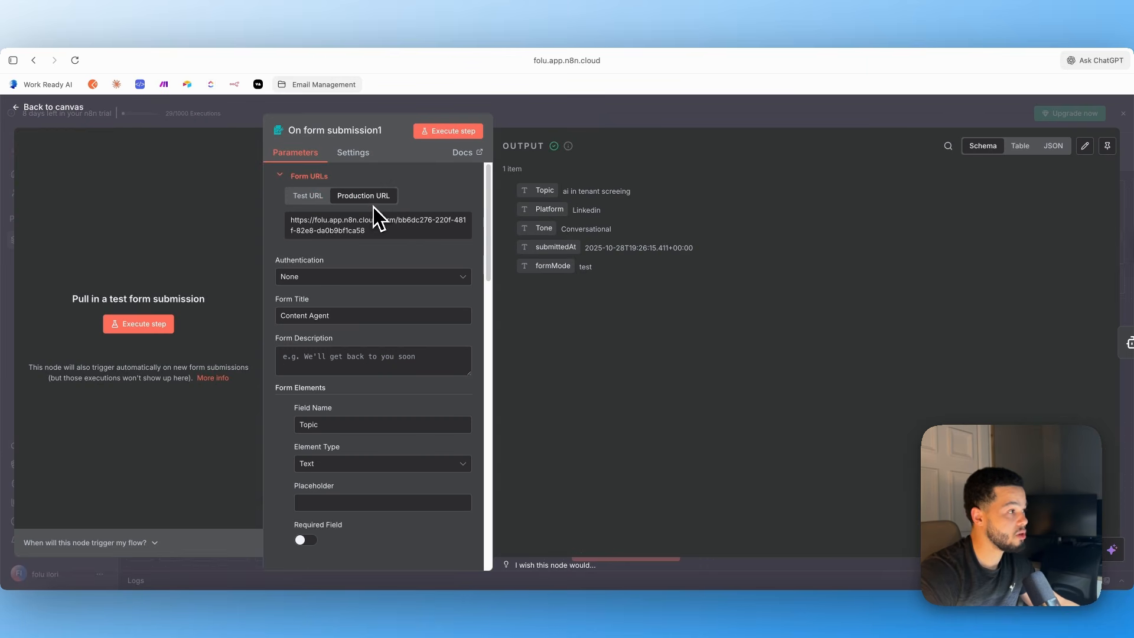
double_click(365, 232)
left_click(372, 233)
left_click_drag(373, 233, 293, 218)
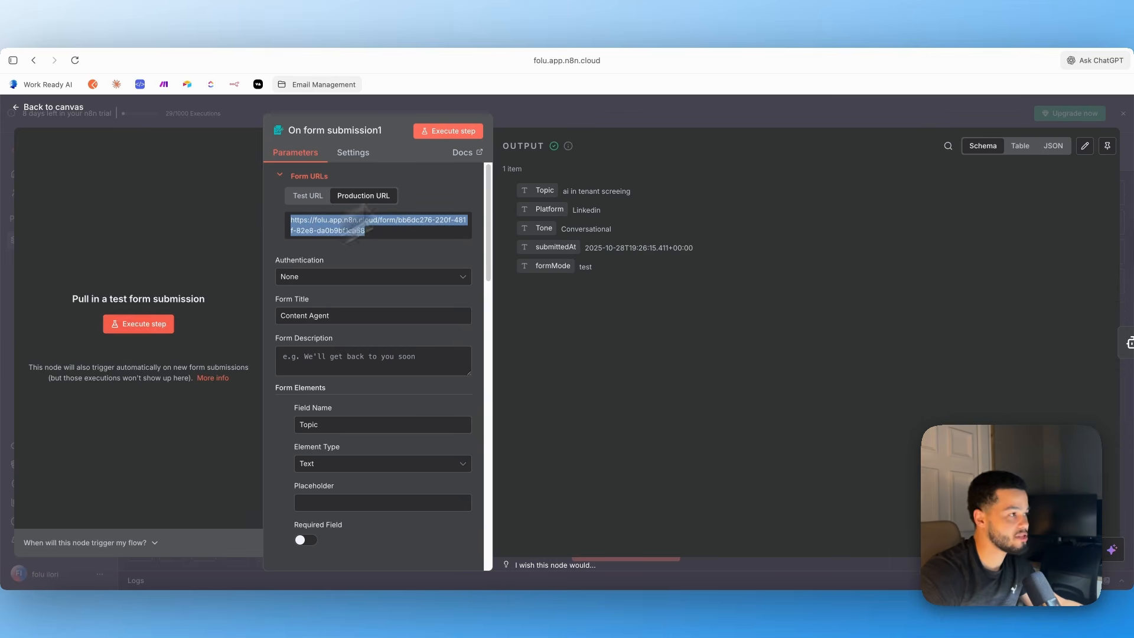
left_click(527, 112)
key("Escape")
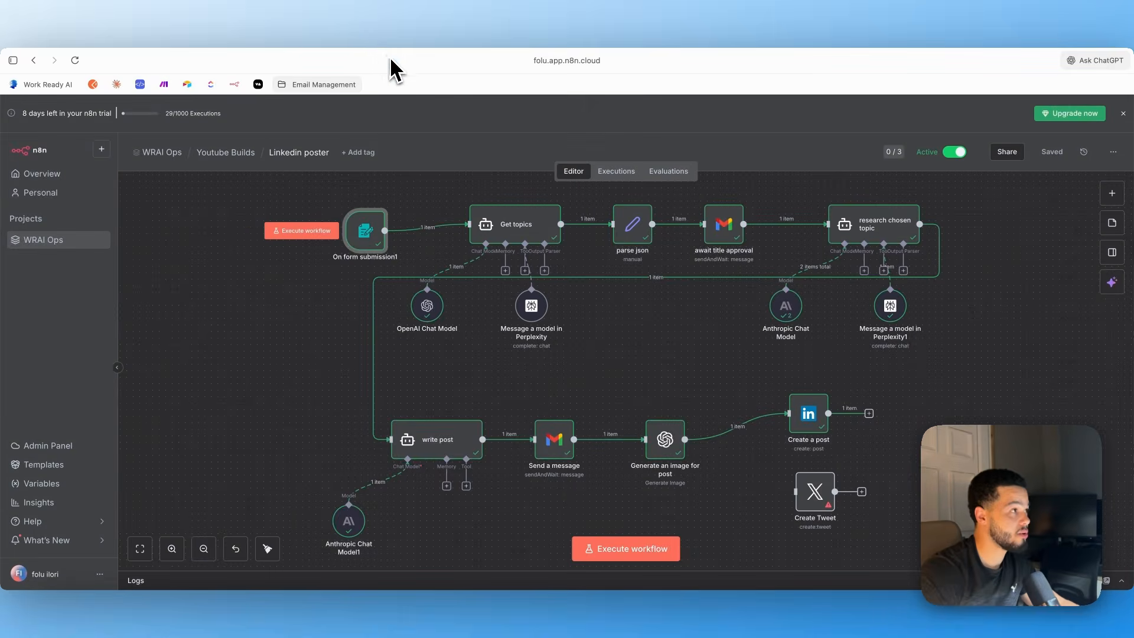
Load the copied production form URL in a new browser tab and inspect the form's Topic, Platform and Tone fields
key("super+t")
key("super+v")
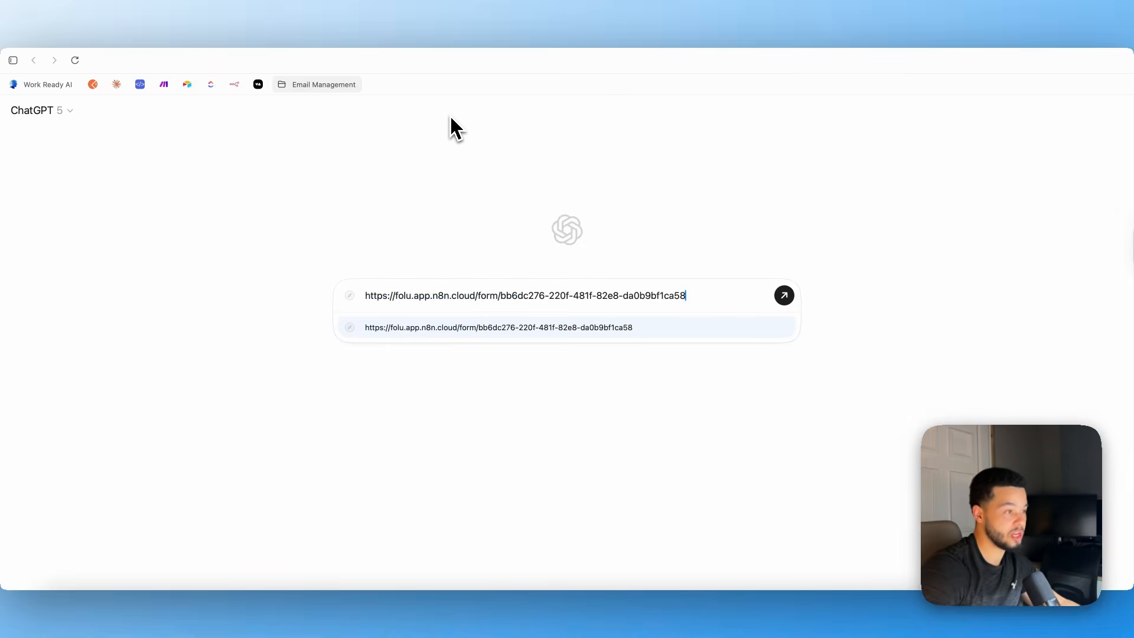
key("Return")
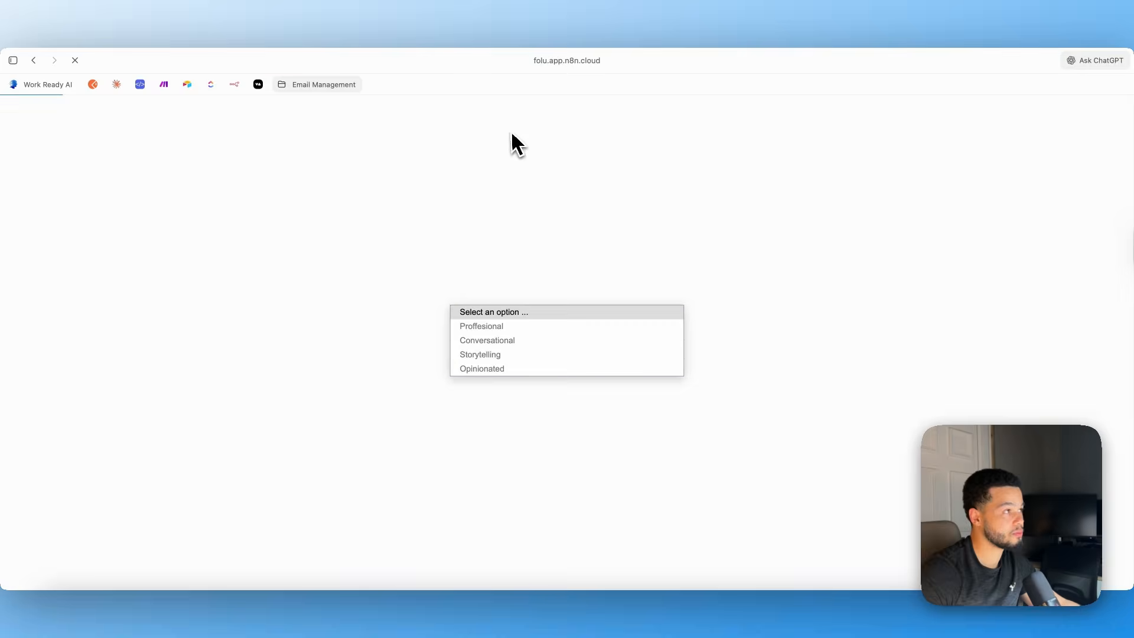
left_click(590, 308)
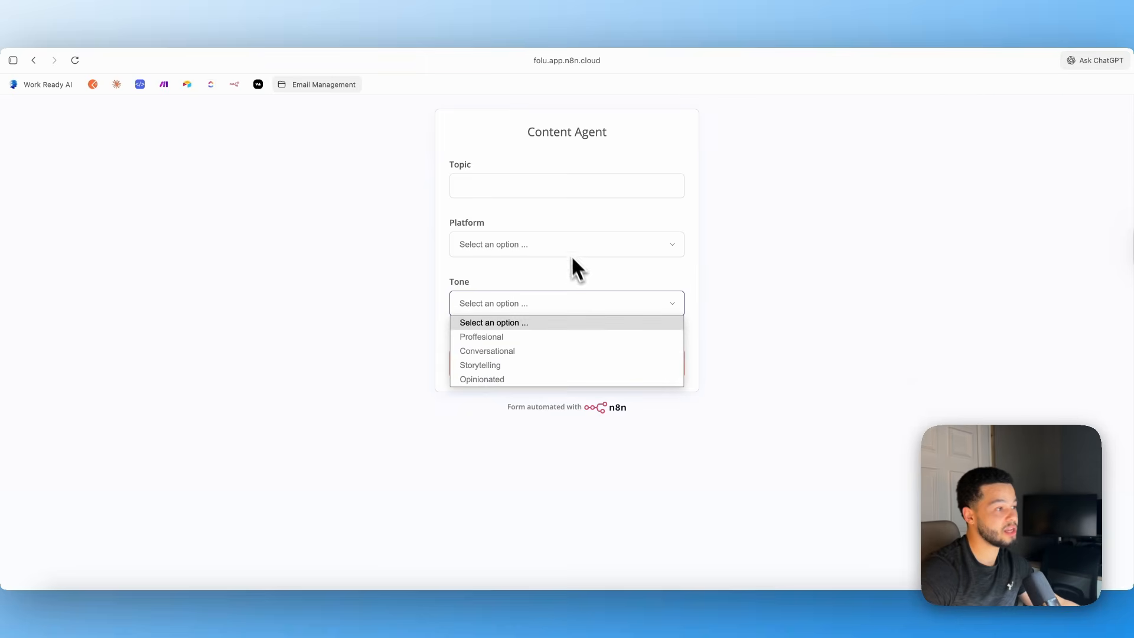
left_click(614, 247)
left_click(755, 232)
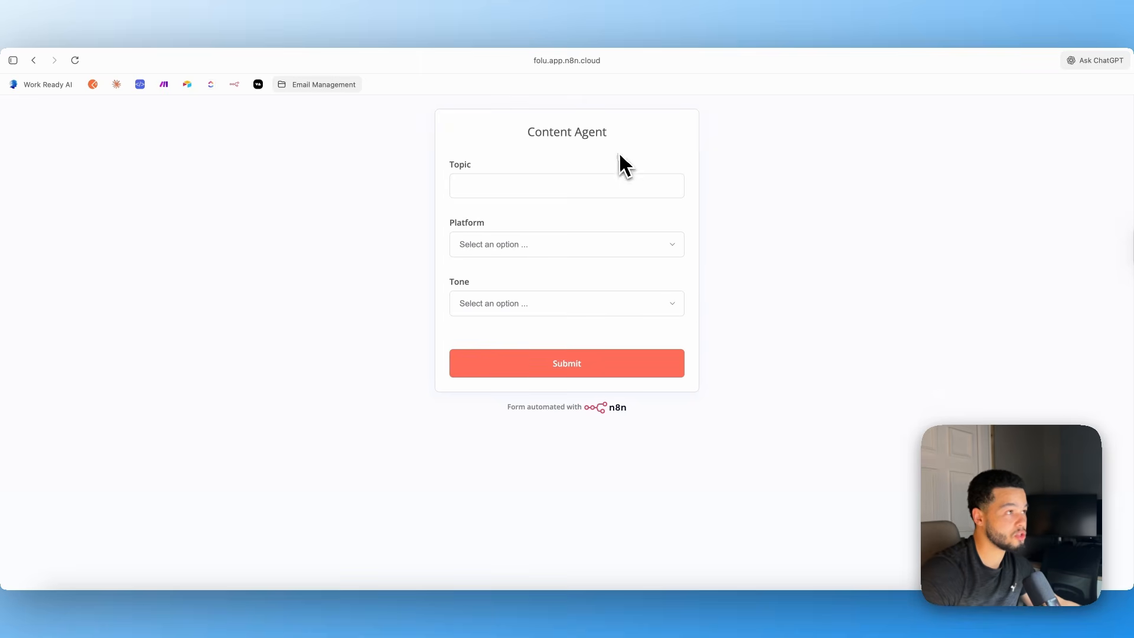
left_click(583, 186)
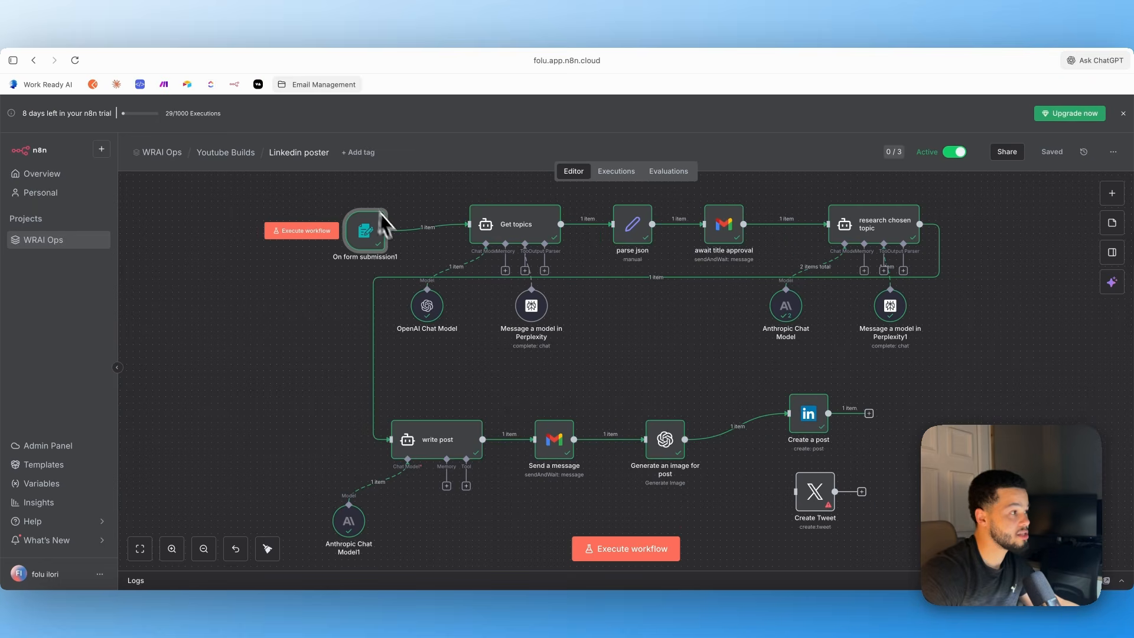
Deactivate the workflow, then open the On form submission1 node and review its form title and Topic field settings
left_click(959, 153)
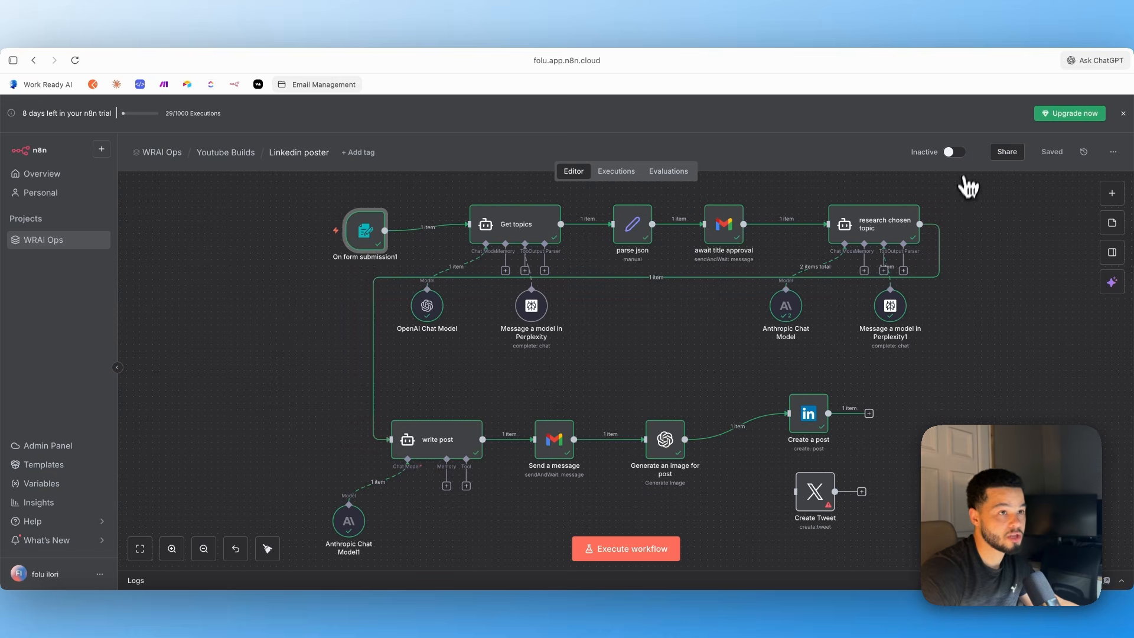
double_click(375, 230)
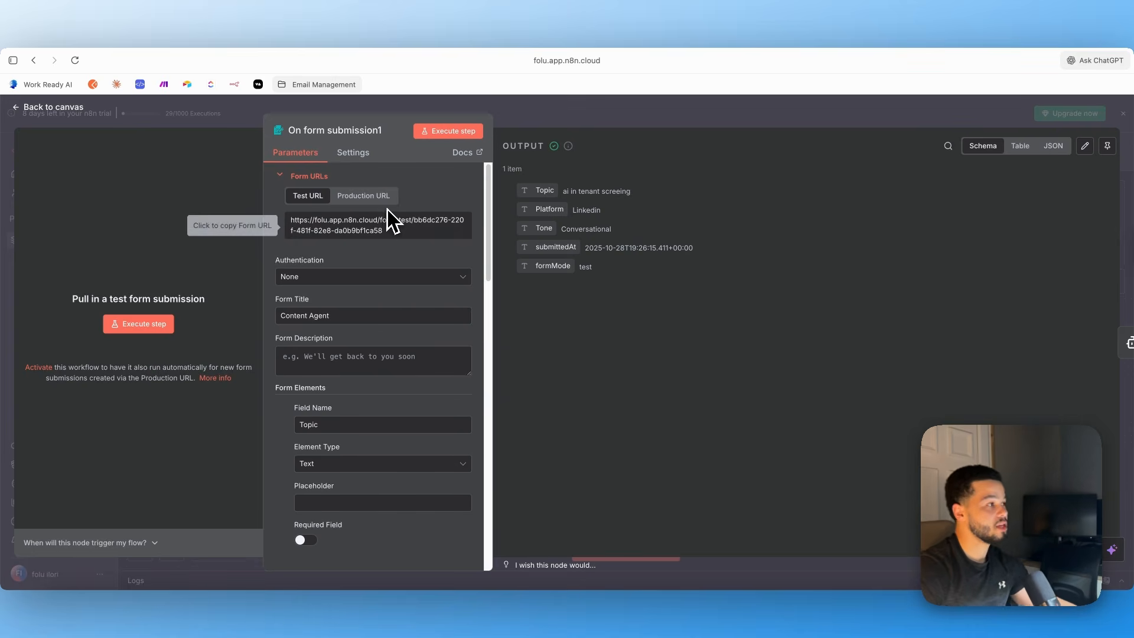
scroll(399, 328, "down", 1)
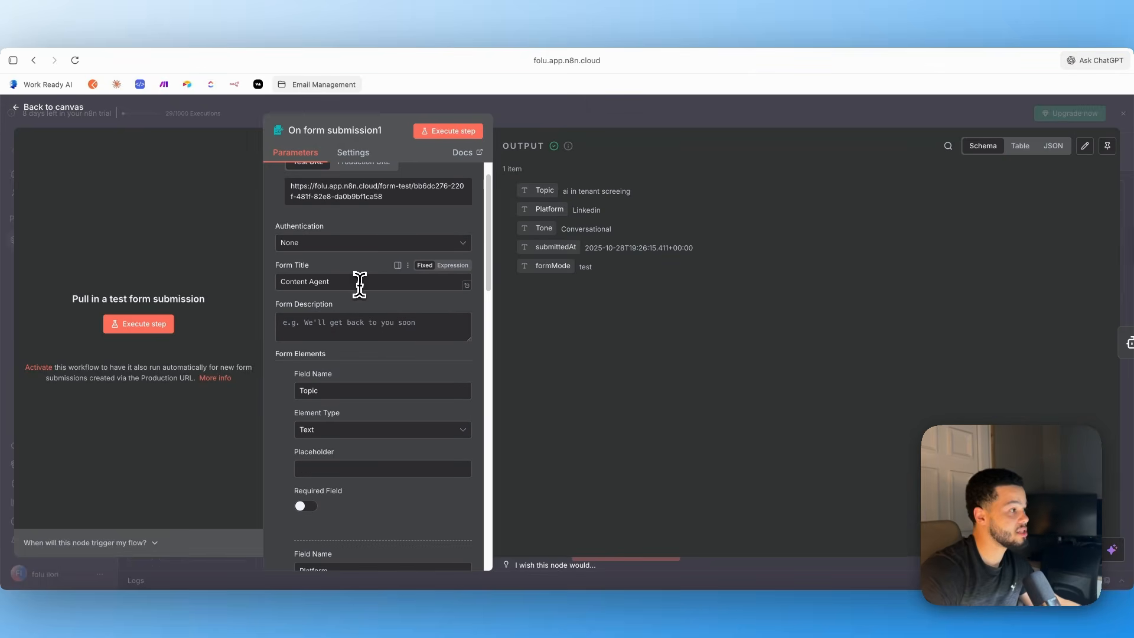
left_click_drag(360, 285, 280, 282)
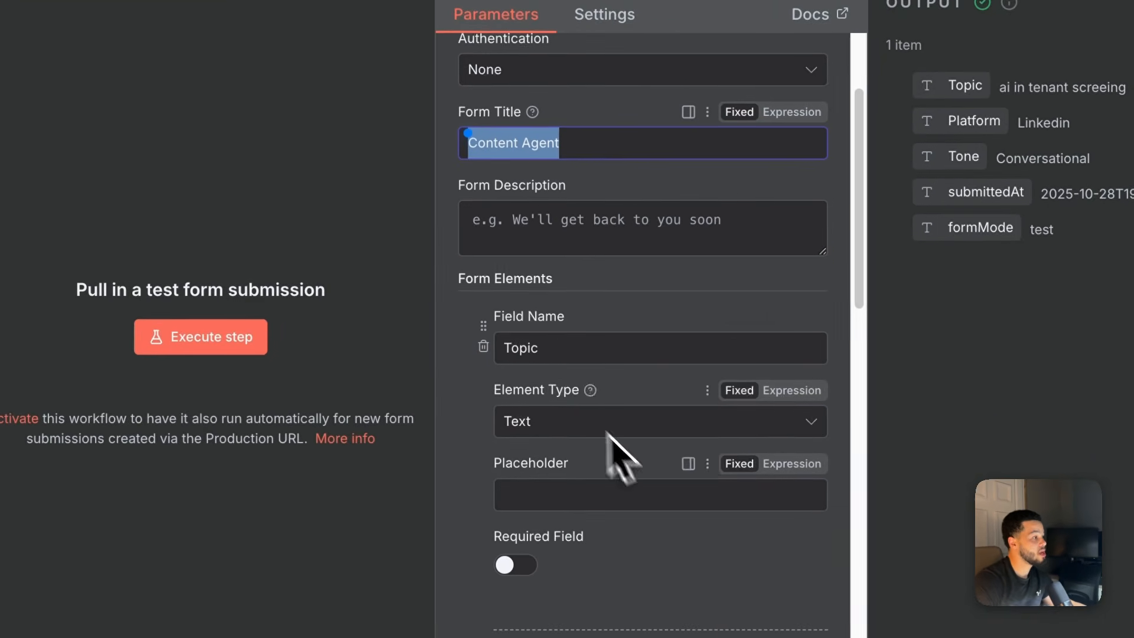
scroll(601, 431, "down", 5)
scroll(593, 272, "up", 2)
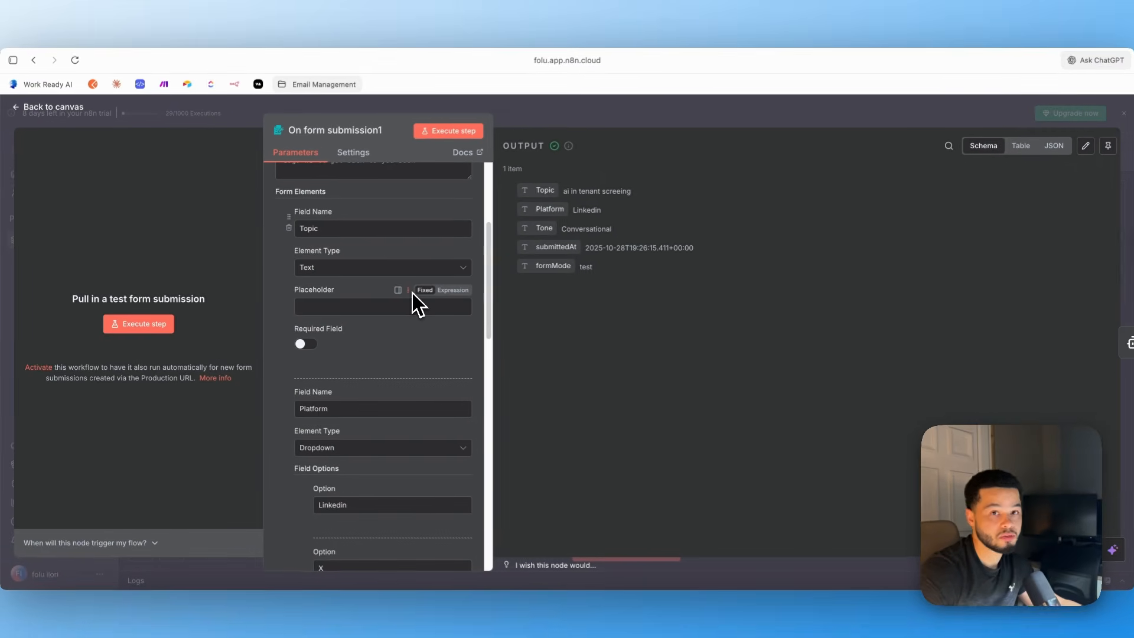
Add "All" as a fourth option of the form's Platform dropdown, after Linkedin, X and Instagram
scroll(433, 319, "down", 3)
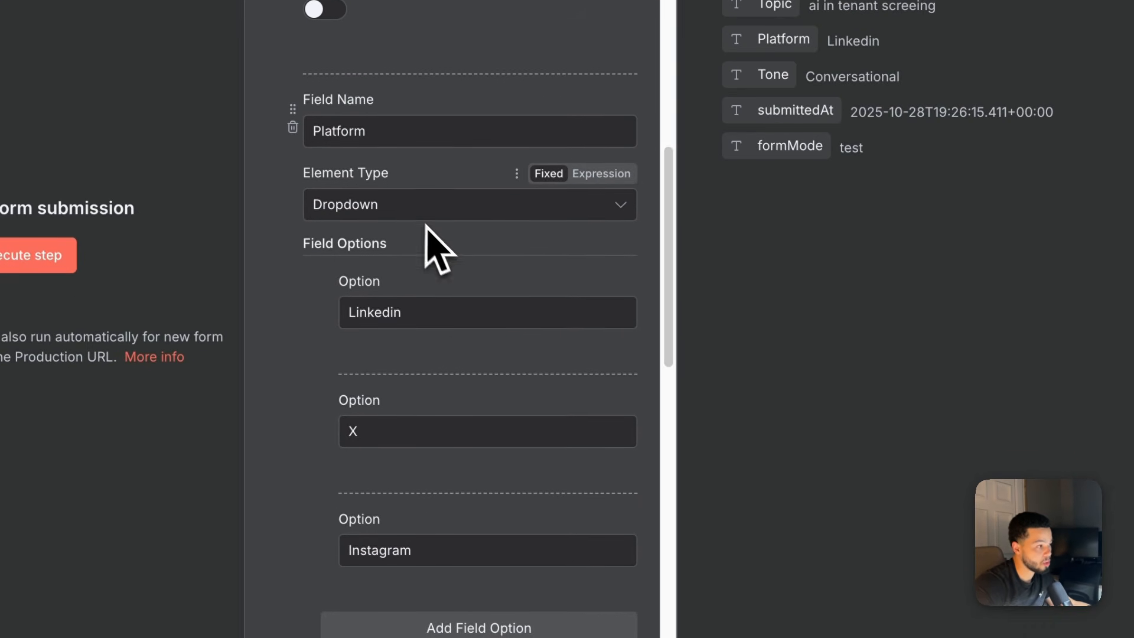
scroll(455, 259, "down", 1)
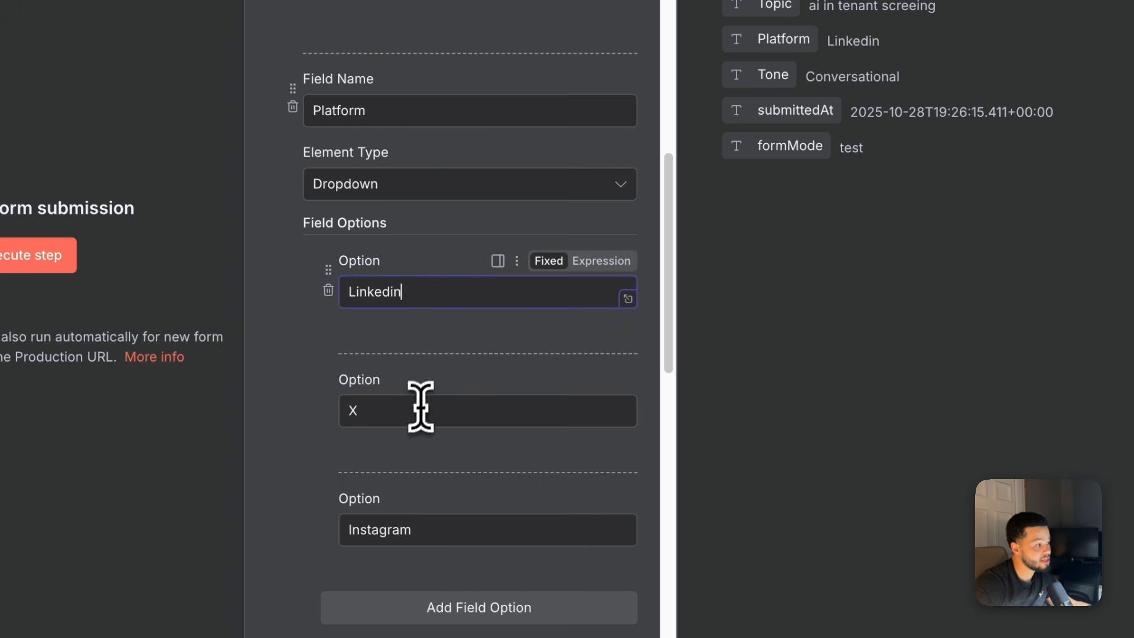
left_click(438, 532)
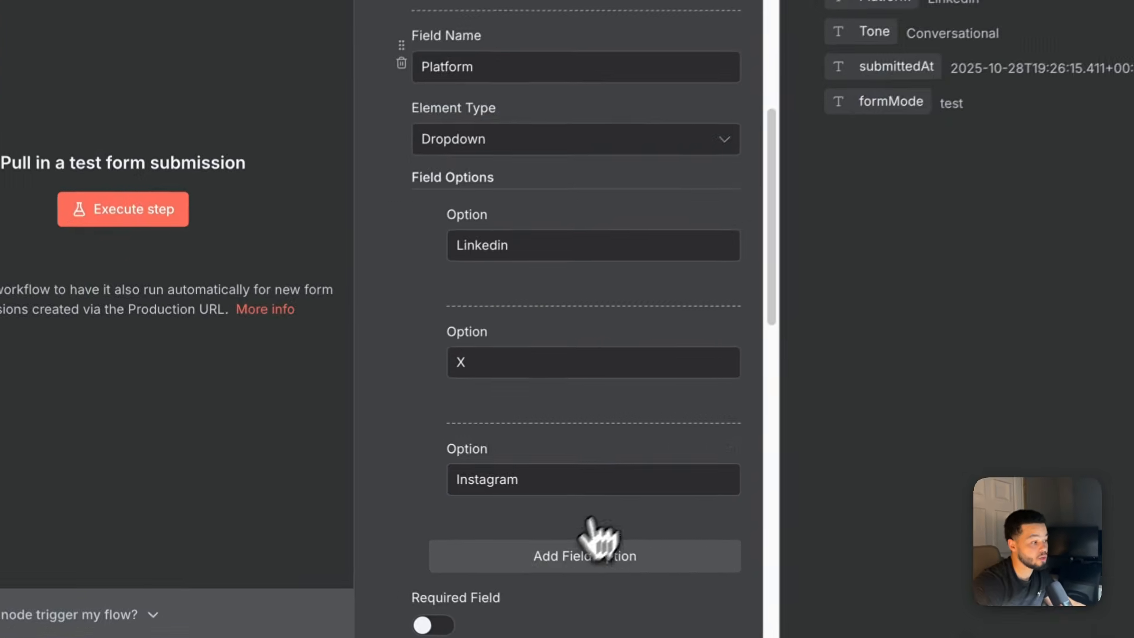
left_click(378, 511)
scroll(413, 465, "down", 5)
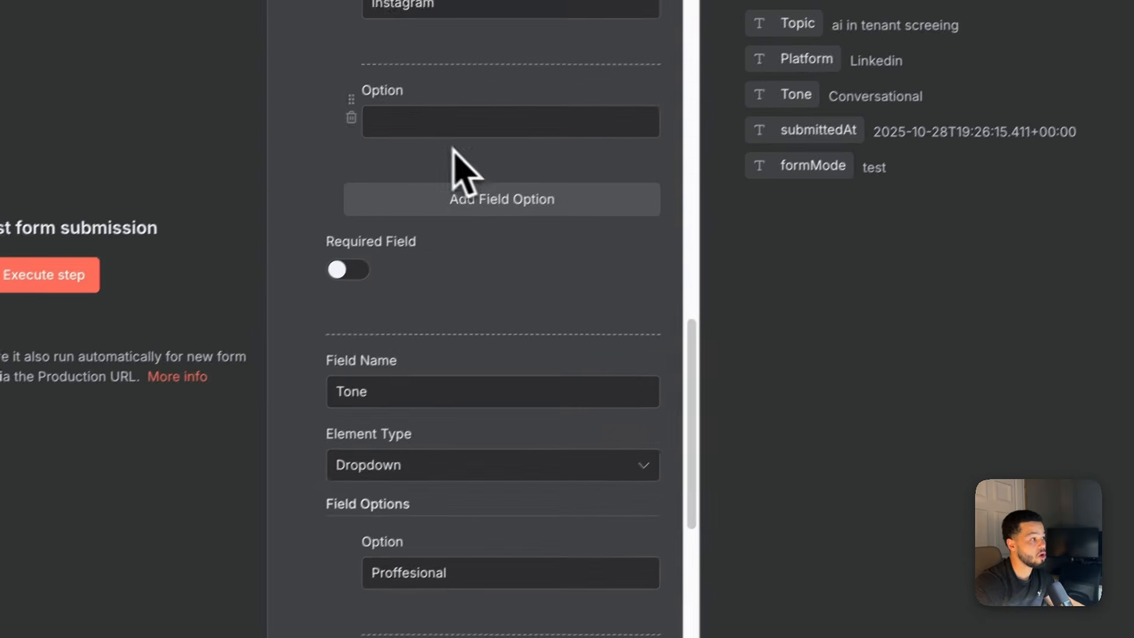
left_click(531, 53)
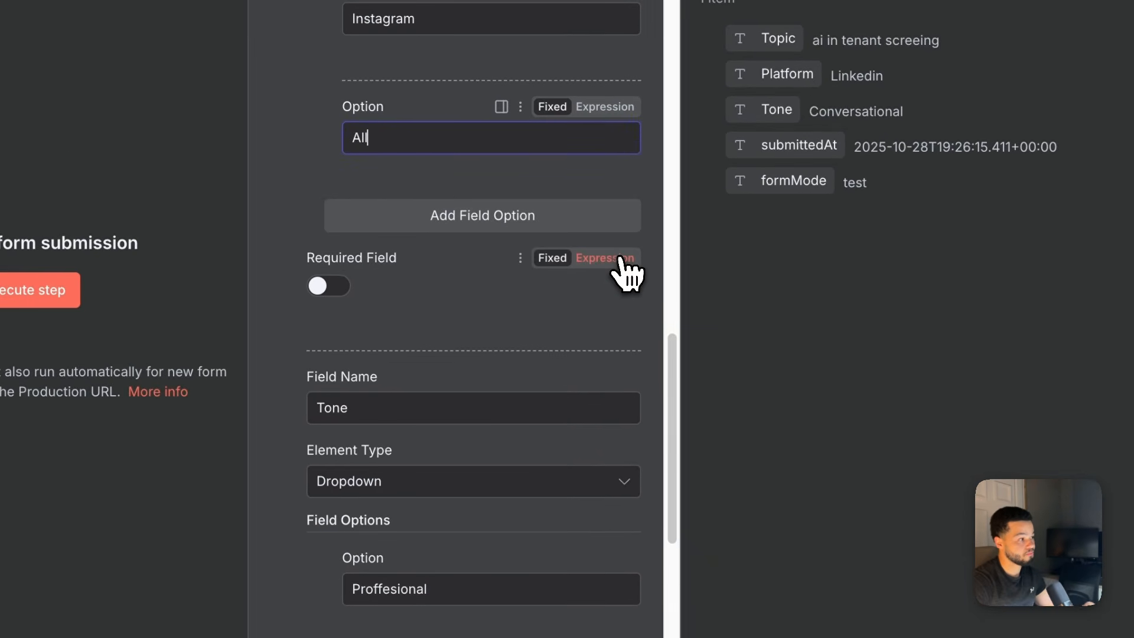
left_click(628, 260)
left_click(447, 190)
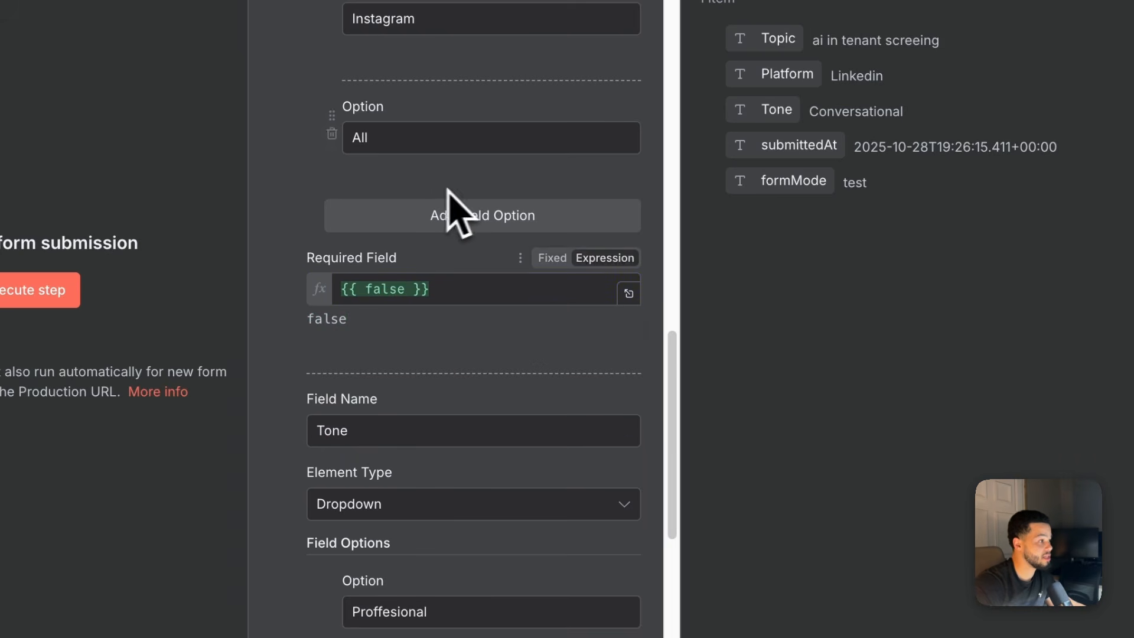
left_click(552, 258)
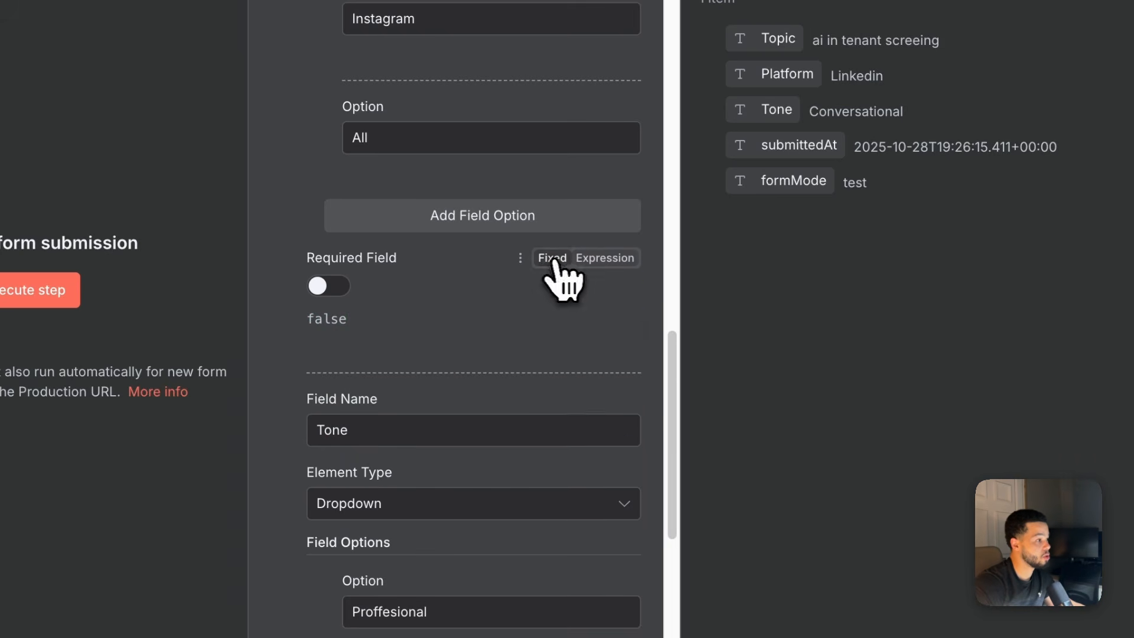
Examine the Tone dropdown's field name and its Proffesional, Conversational, Storytelling and Opinionated options, then return to the canvas
scroll(523, 260, "down", 5)
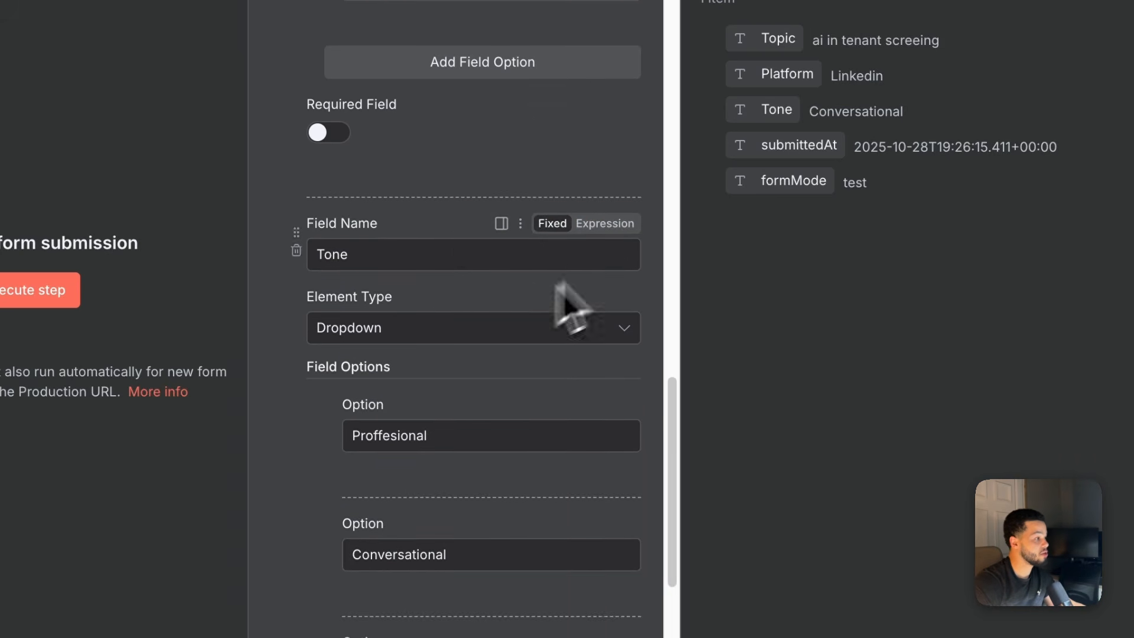
left_click(358, 163)
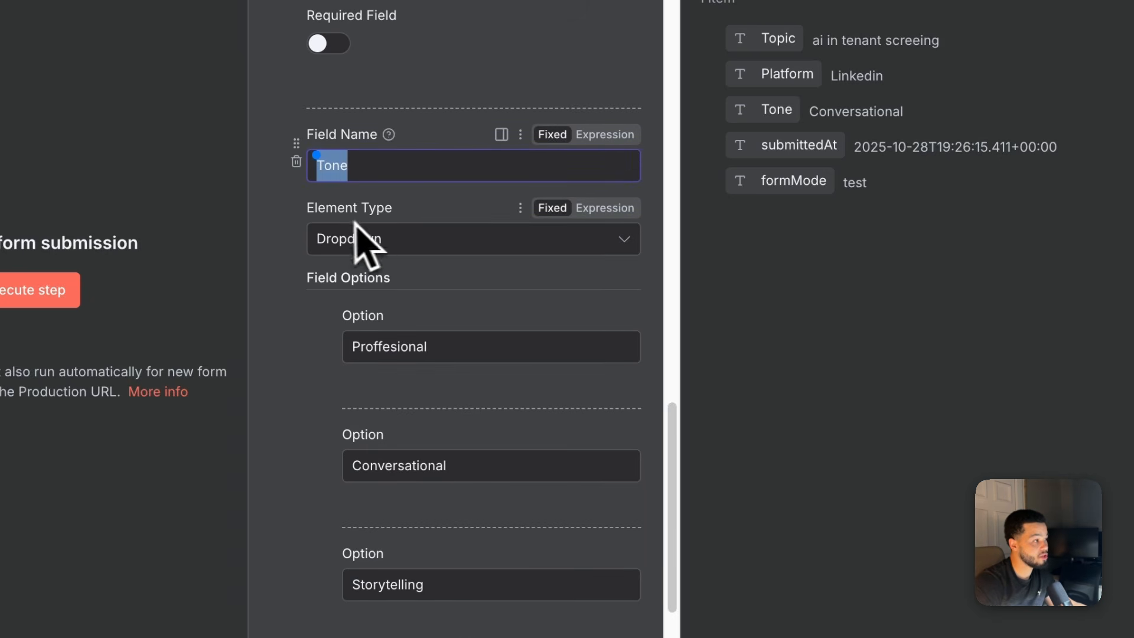
scroll(414, 236, "down", 2)
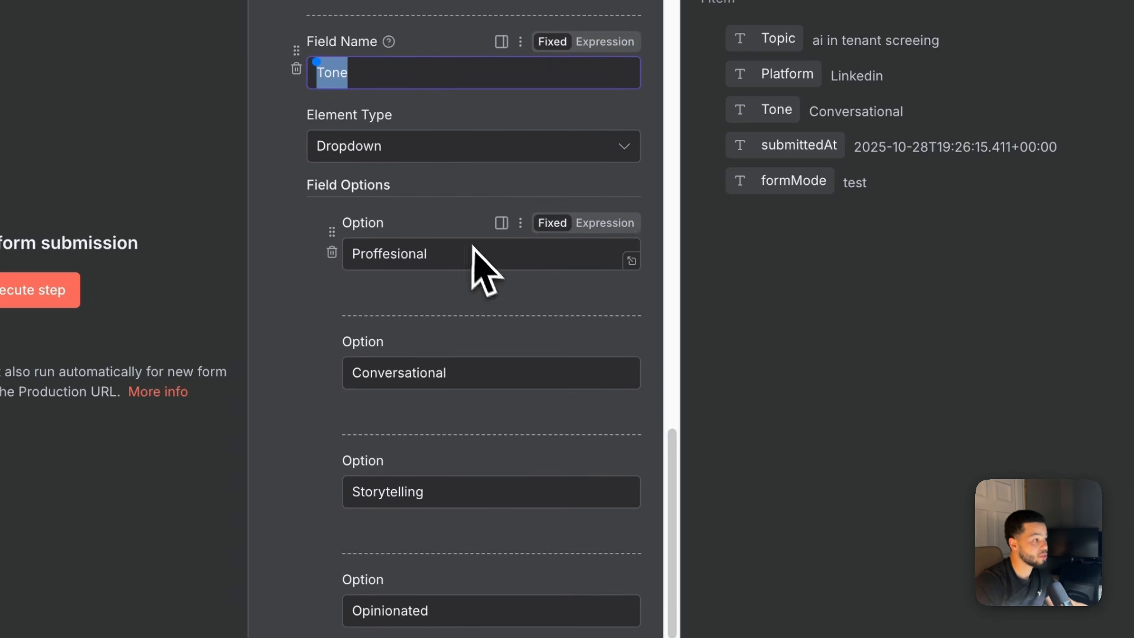
scroll(463, 254, "down", 1)
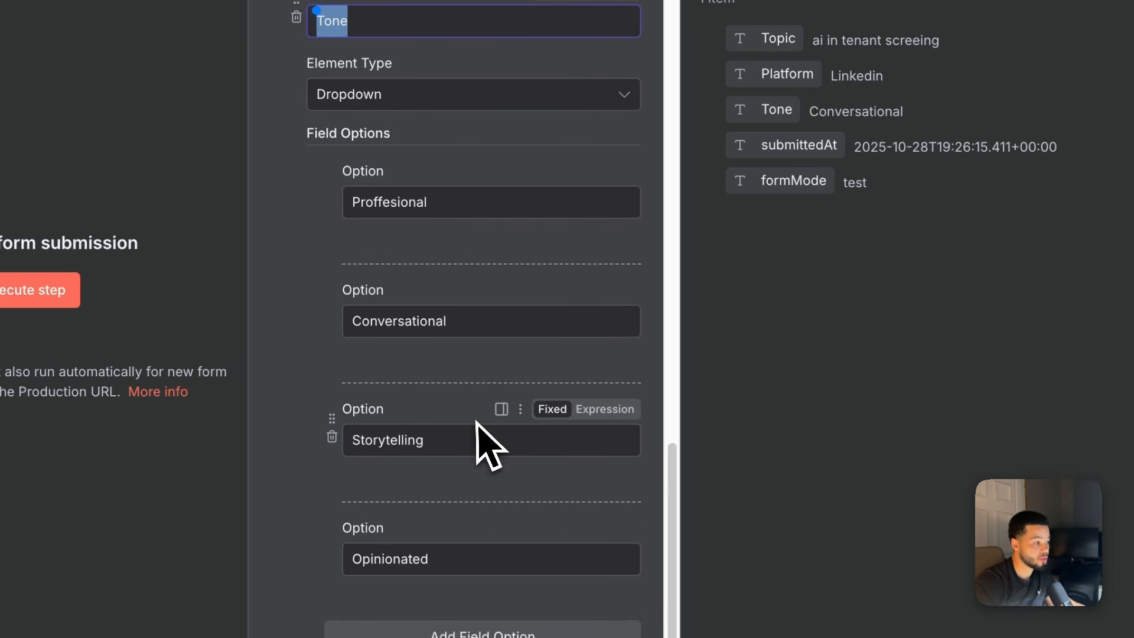
double_click(412, 201)
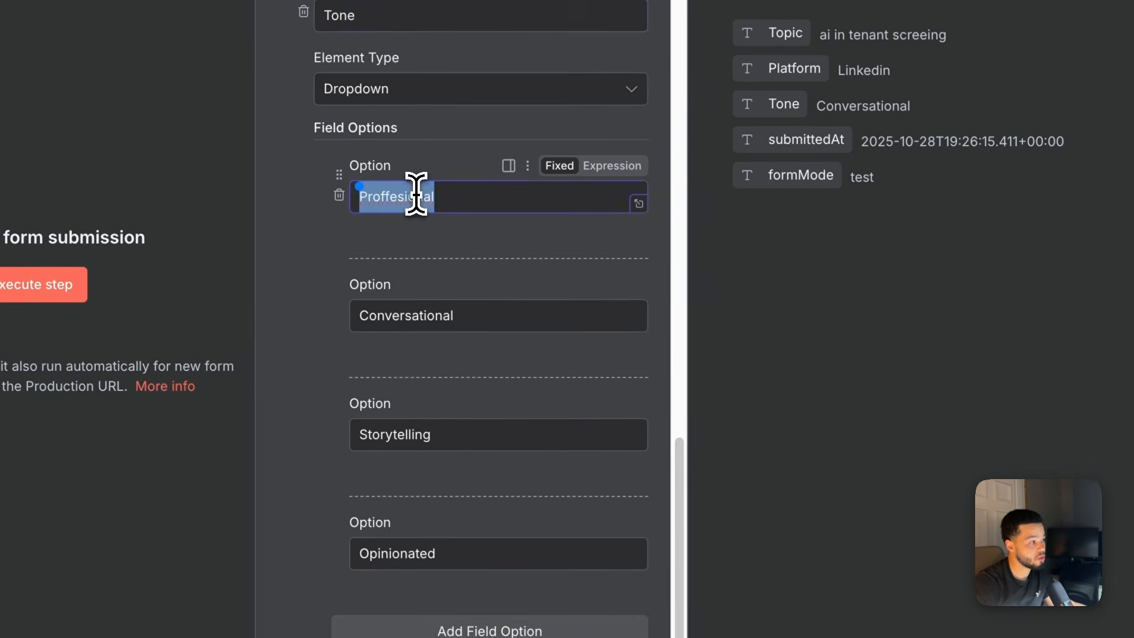
double_click(411, 320)
double_click(412, 434)
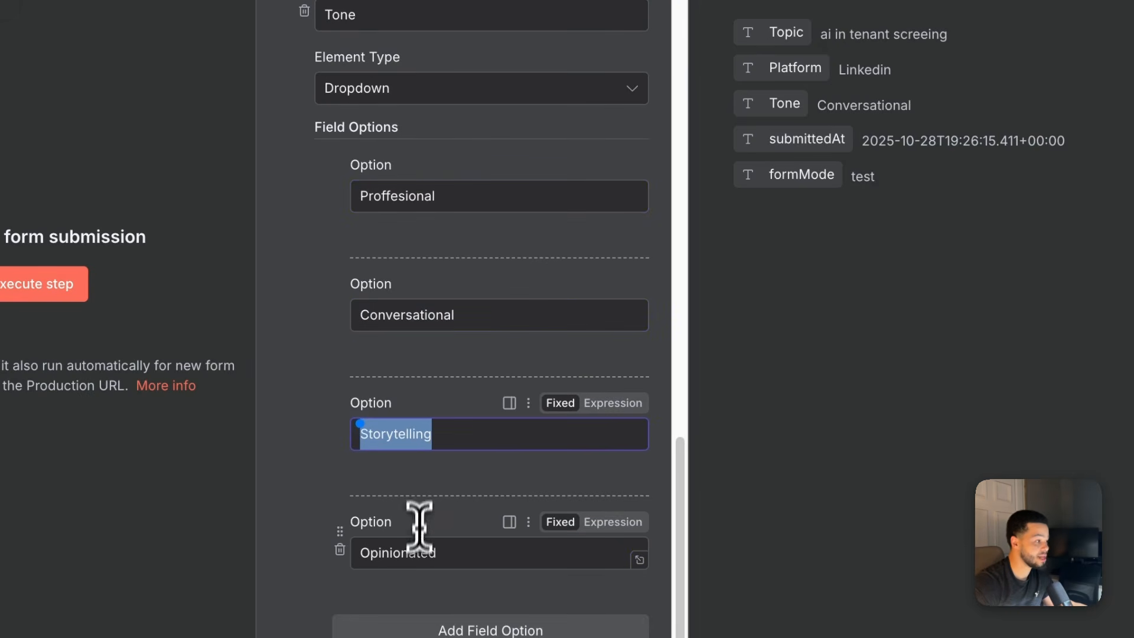
double_click(413, 553)
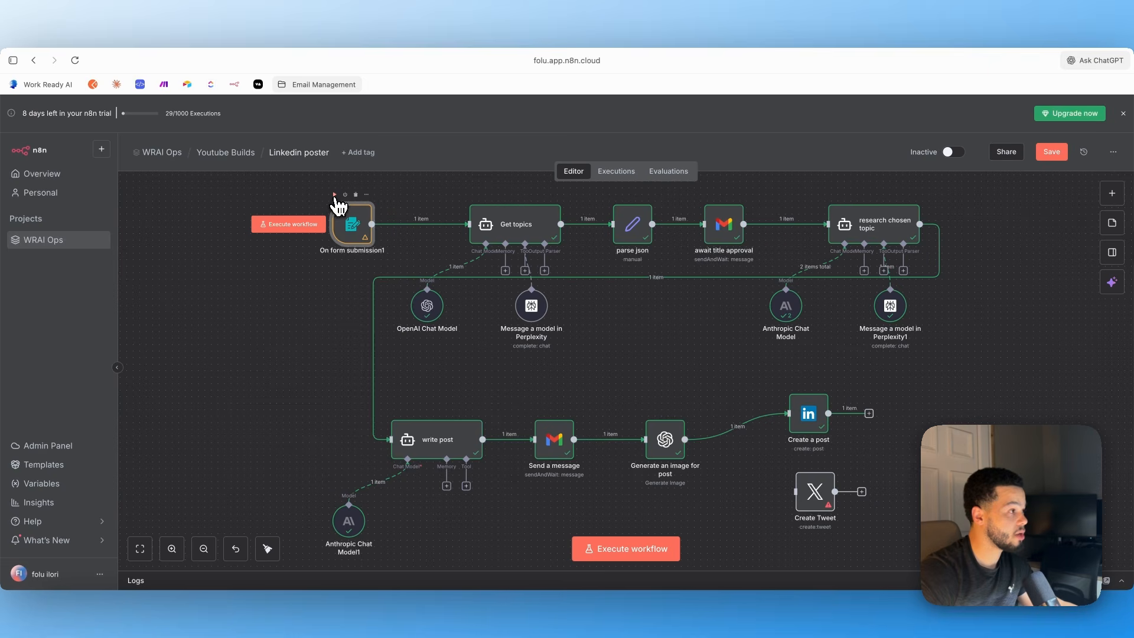
Run the form trigger on its own and submit the test form with topic "dogs", platform Linkedin and tone Storytelling
left_click(337, 196)
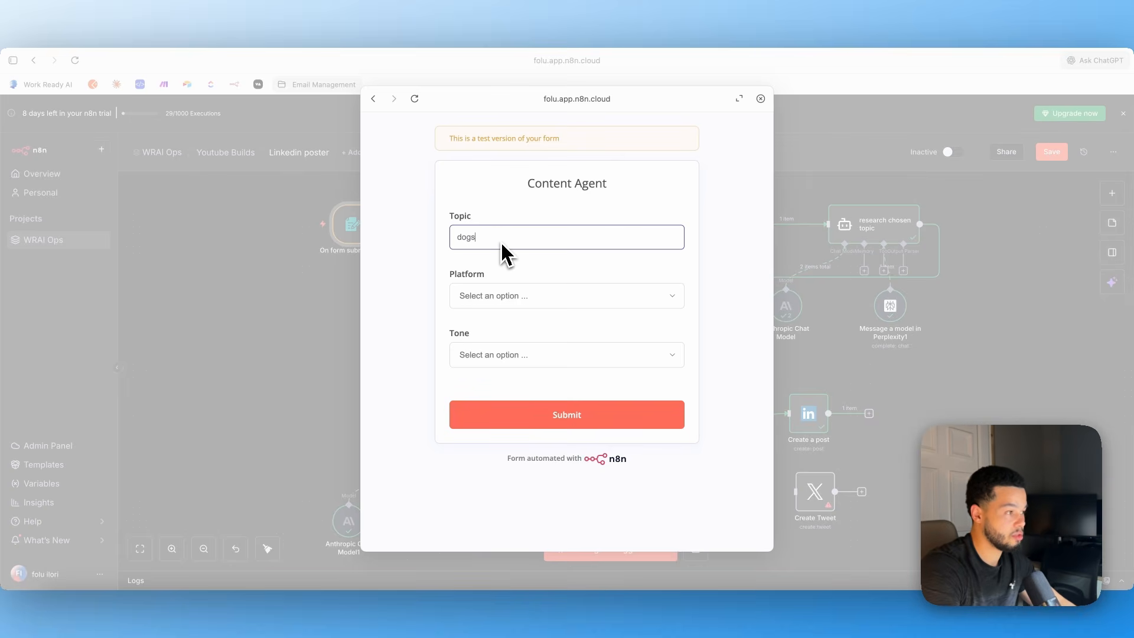
left_click(471, 295)
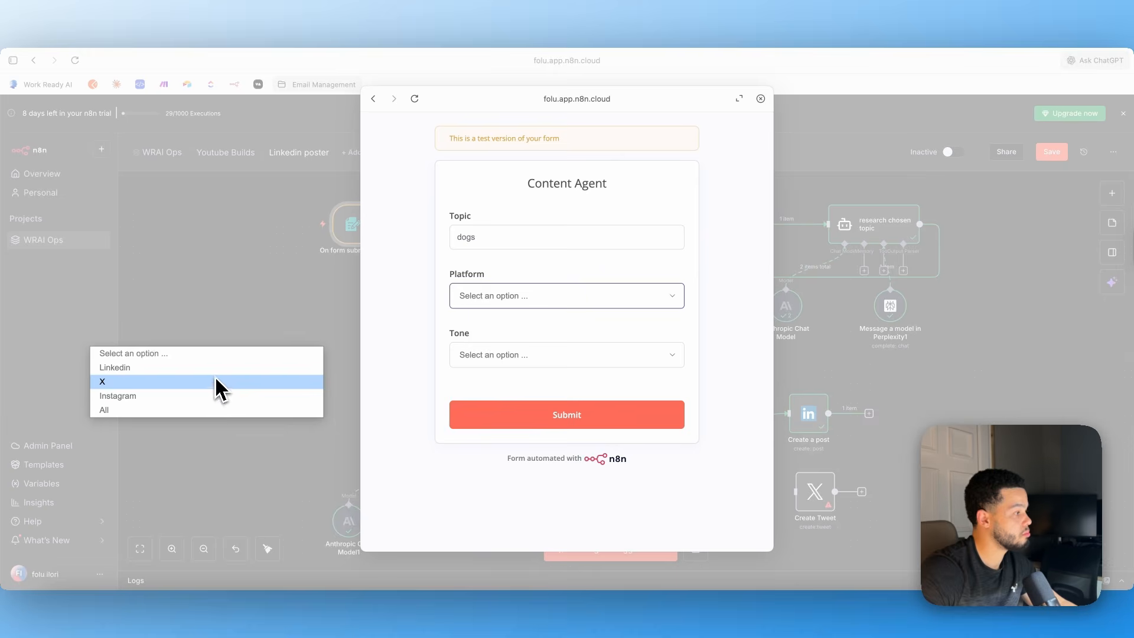
key("Up")
key("Return")
left_click(486, 362)
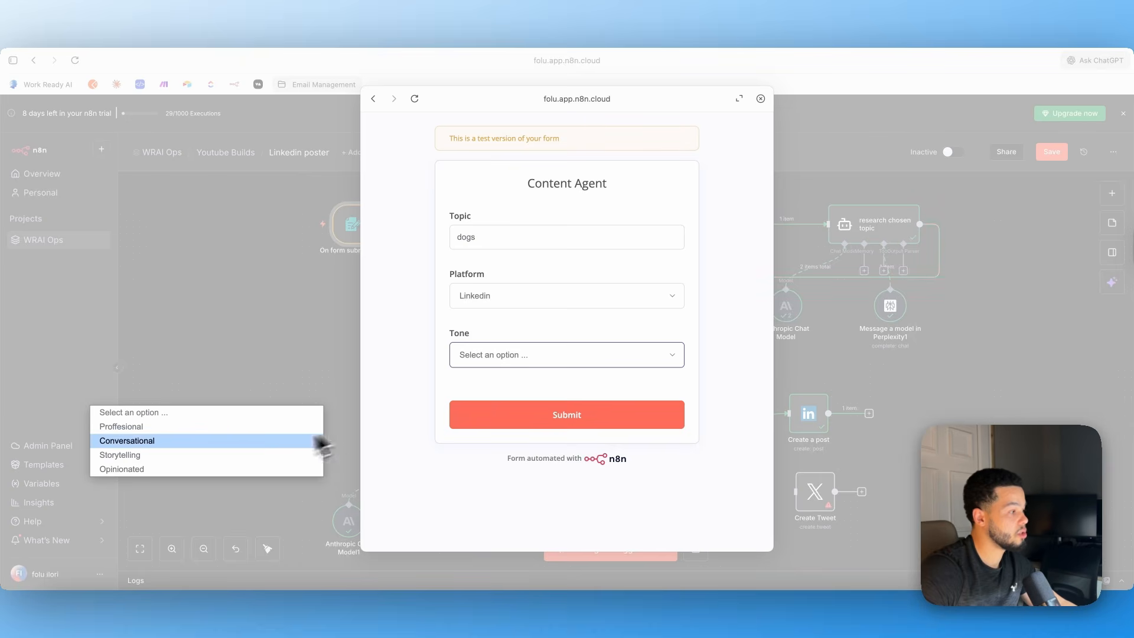
left_click(254, 457)
left_click(504, 421)
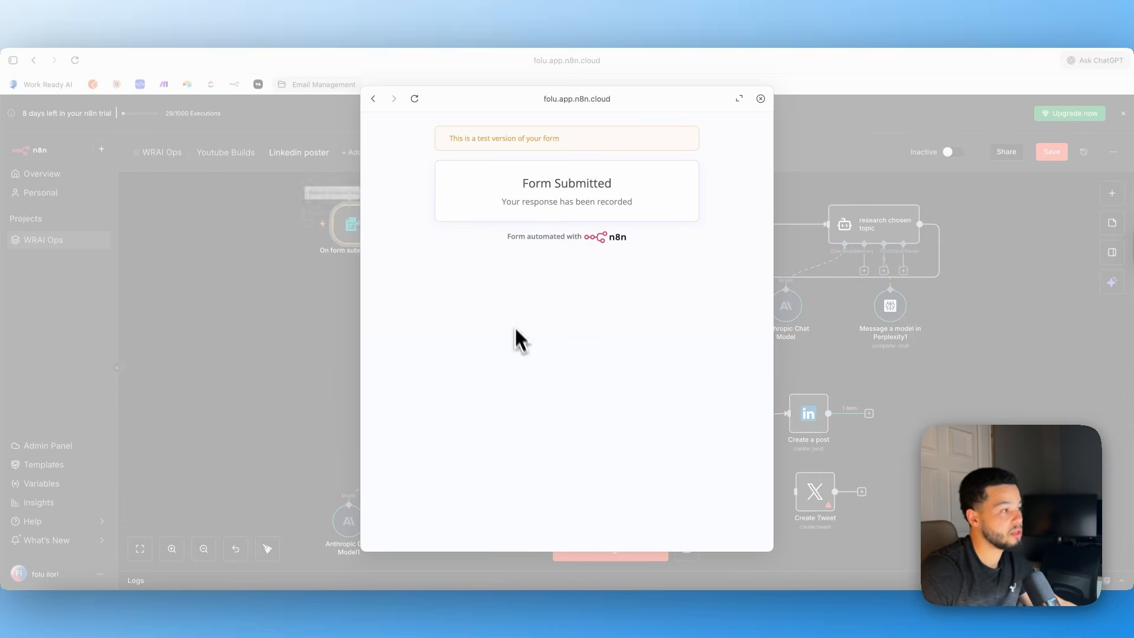
Close the submitted form, check the captured Topic, Platform and Tone in the On form submission1 output, and return to the canvas
left_click(355, 262)
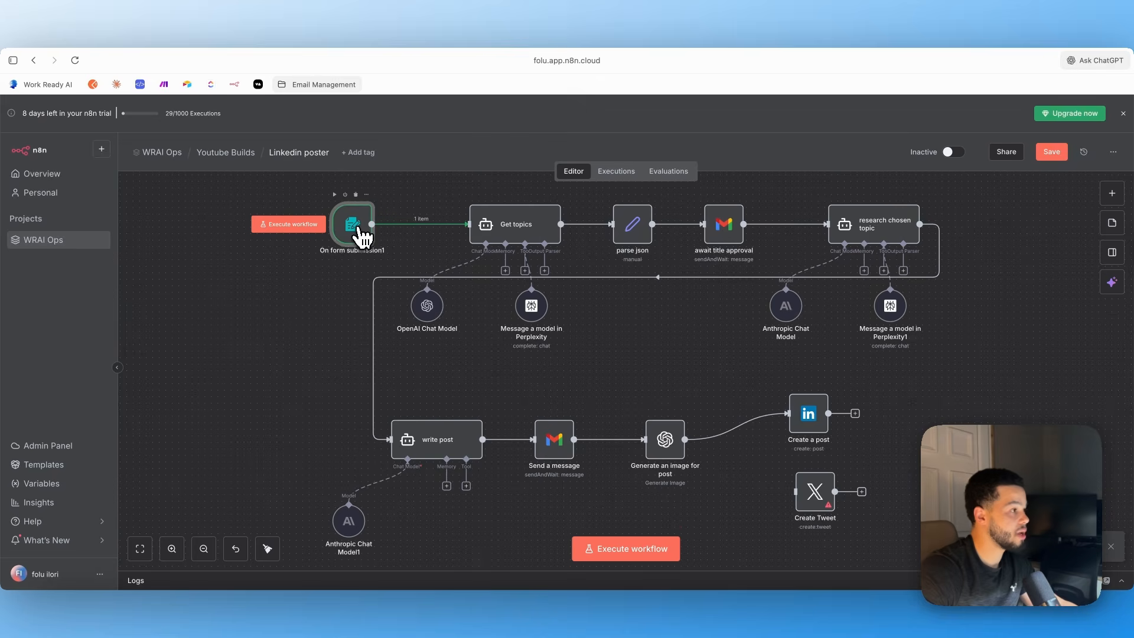
double_click(362, 238)
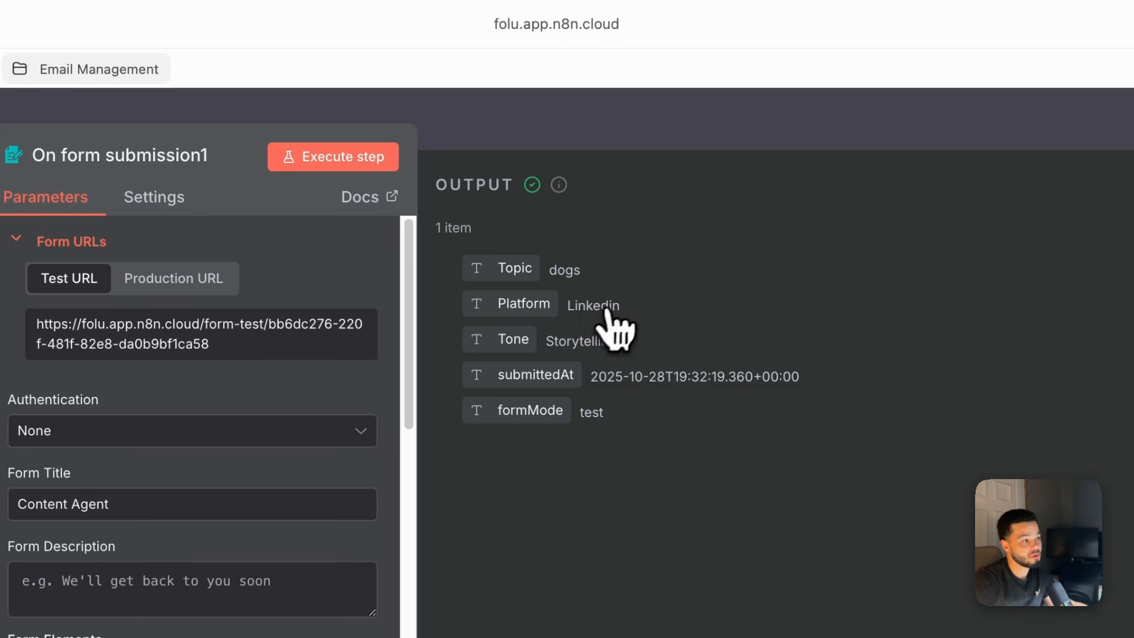
left_click(680, 133)
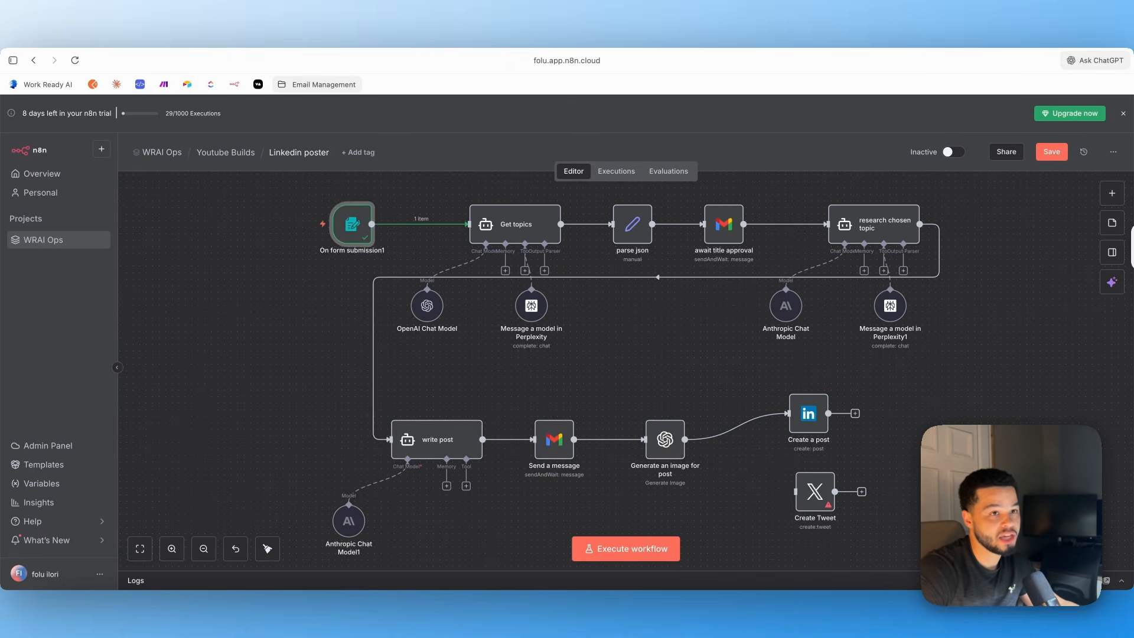
Search the node library for "ai agent", then close it without adding a node
left_click(1113, 194)
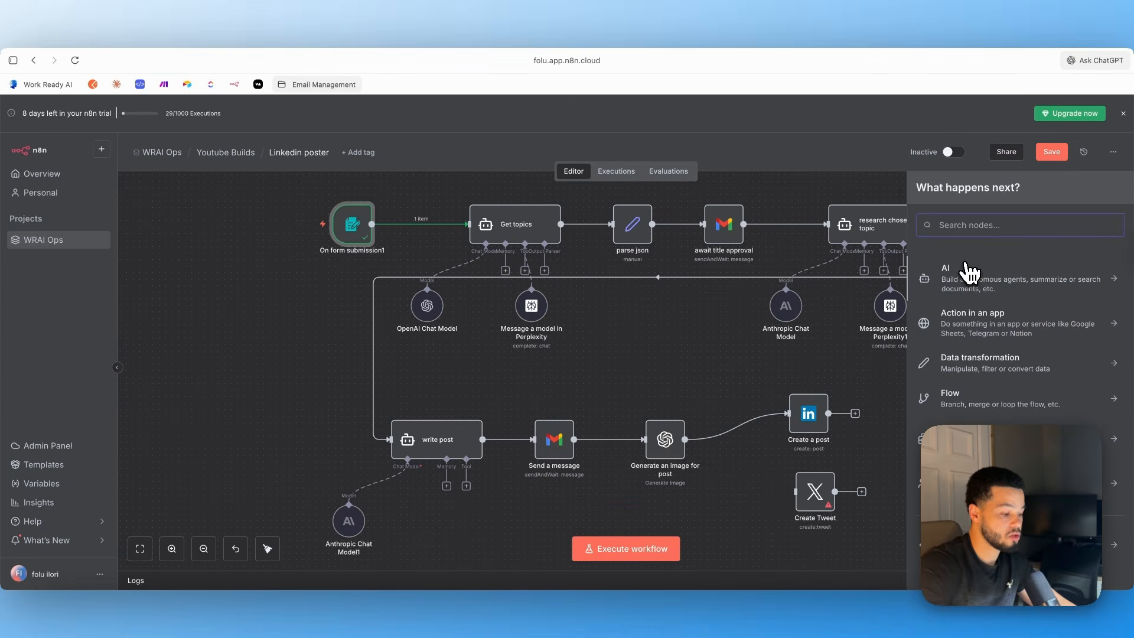
type("ai agent")
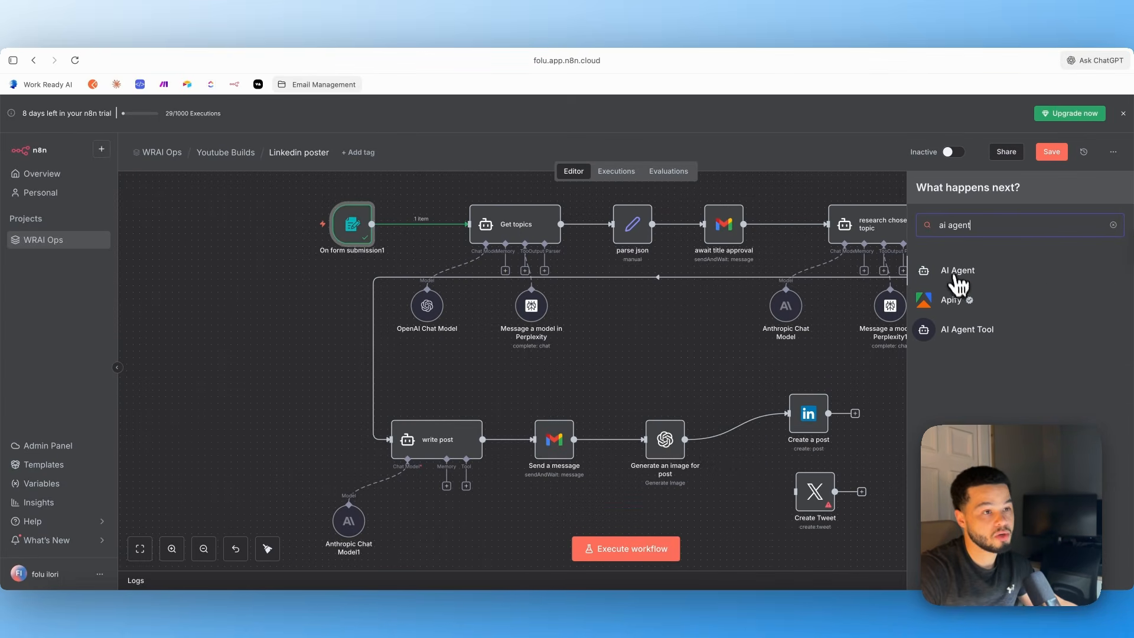
left_click(651, 366)
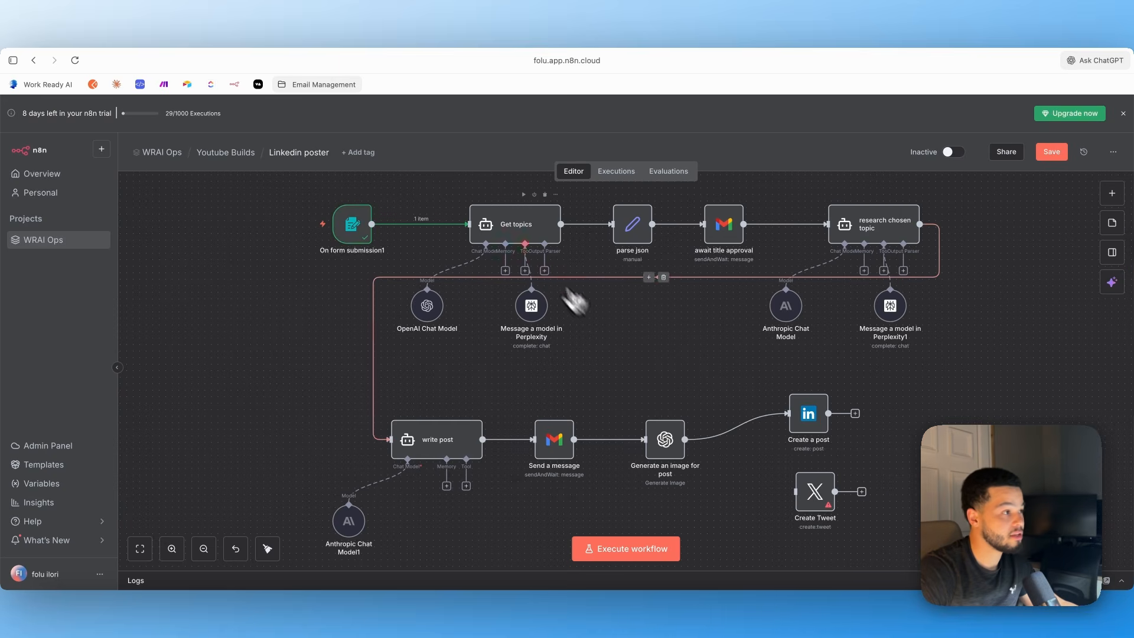
Open the Get topics agent and examine its Prompt (User Message) and System Message settings
double_click(501, 228)
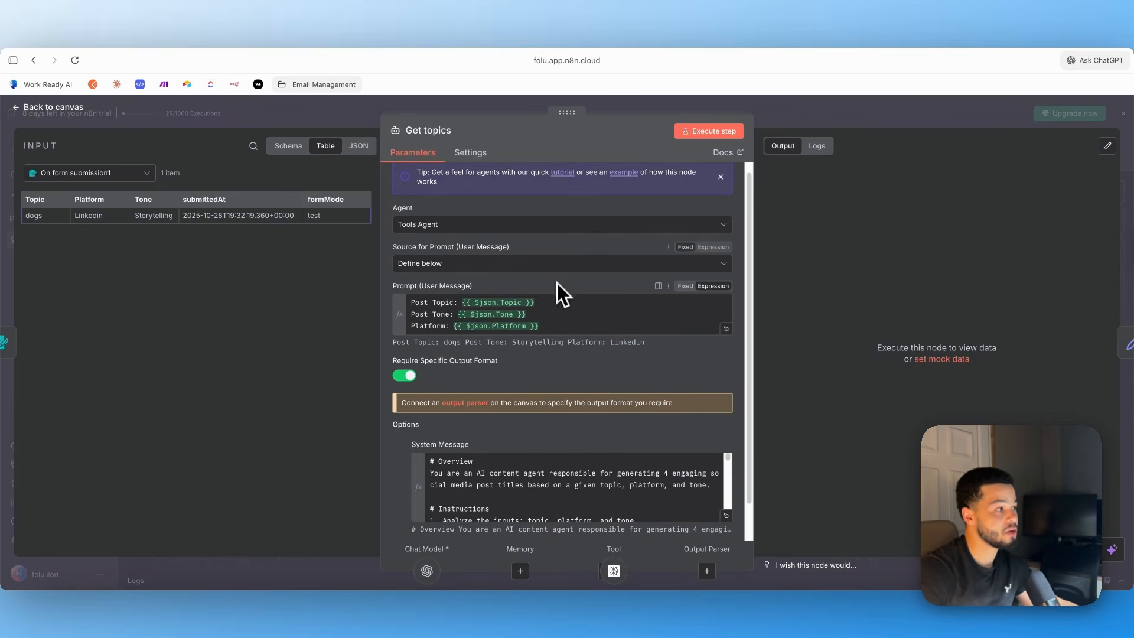
scroll(561, 296, "down", 1)
scroll(583, 291, "up", 2)
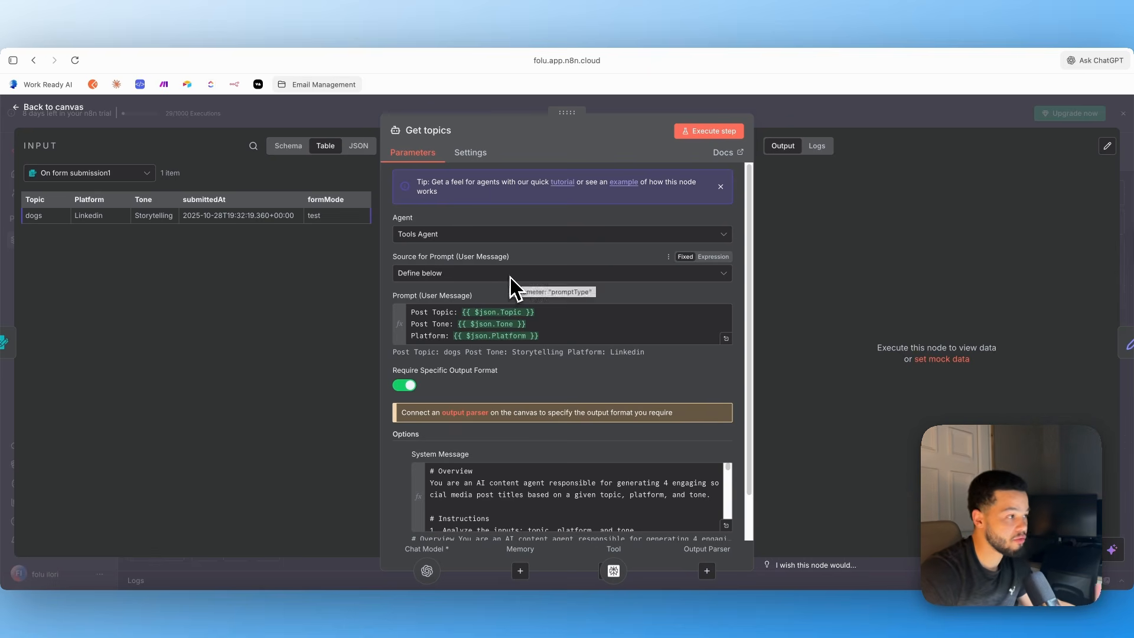
scroll(514, 290, "down", 1)
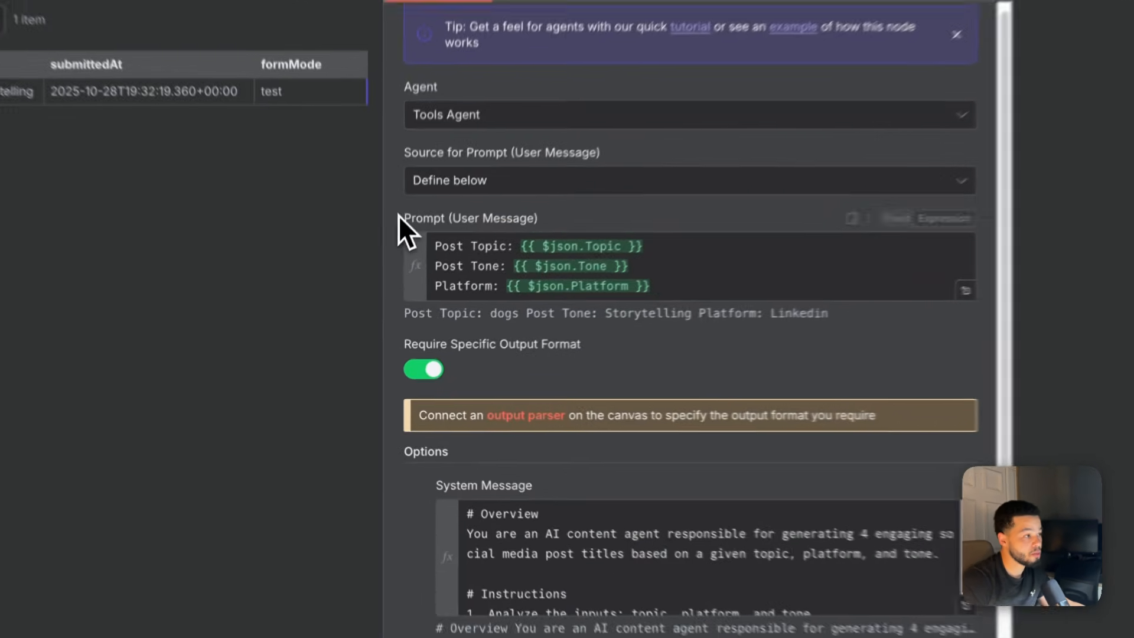
left_click_drag(391, 290, 482, 293)
scroll(650, 413, "down", 1)
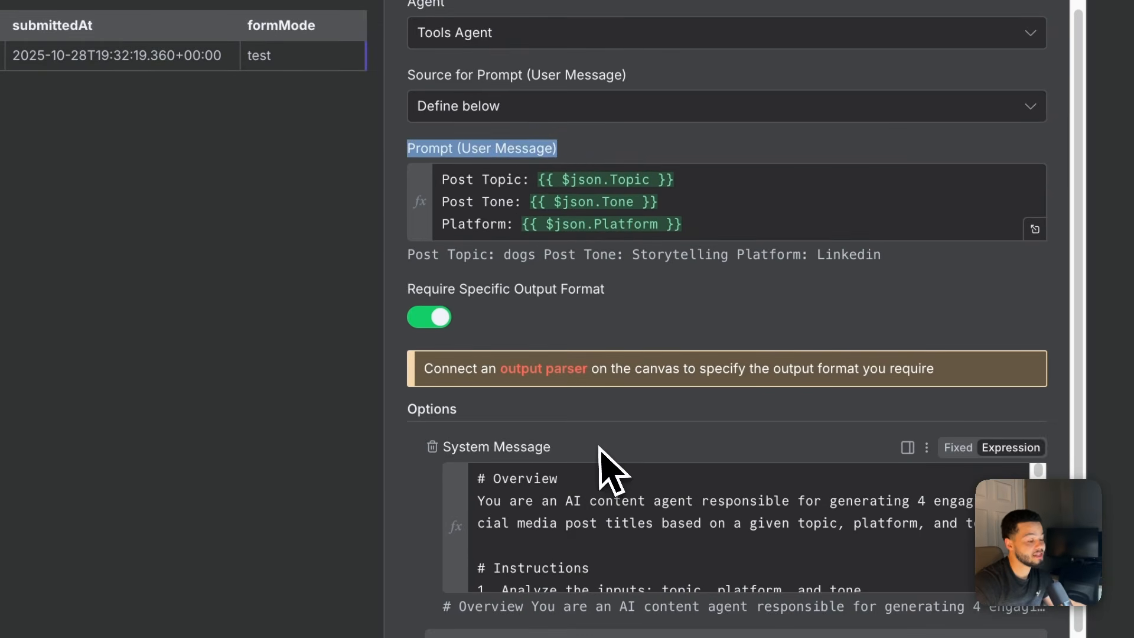
left_click_drag(570, 447, 442, 455)
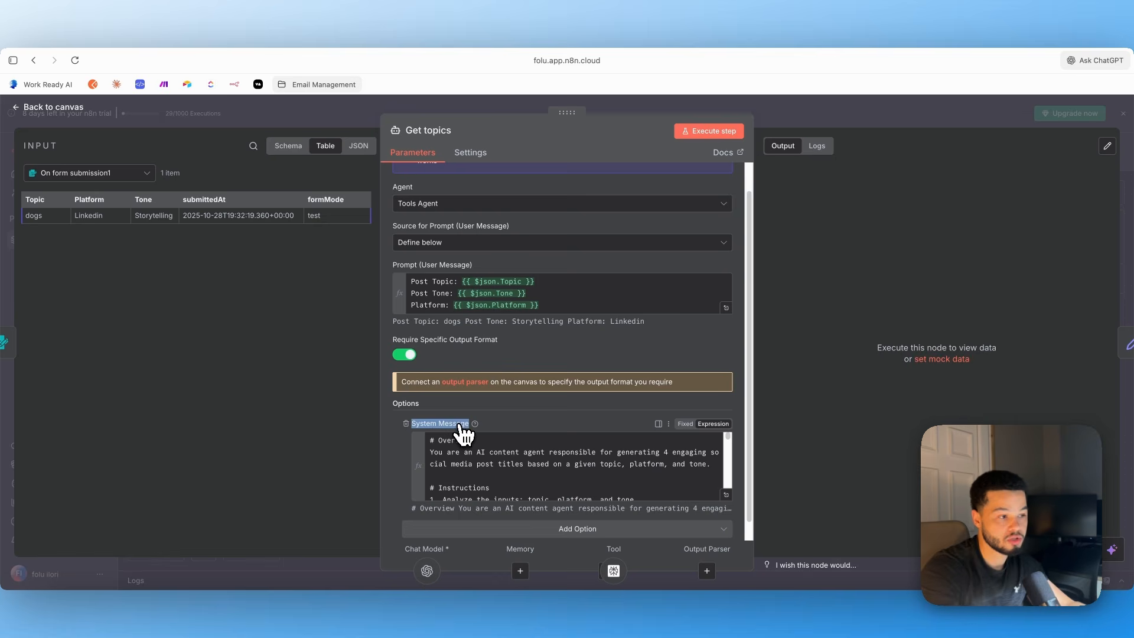
Expand the Get topics system message into the full expression editor and read its Overview paragraph
left_click(728, 493)
scroll(474, 355, "down", 5)
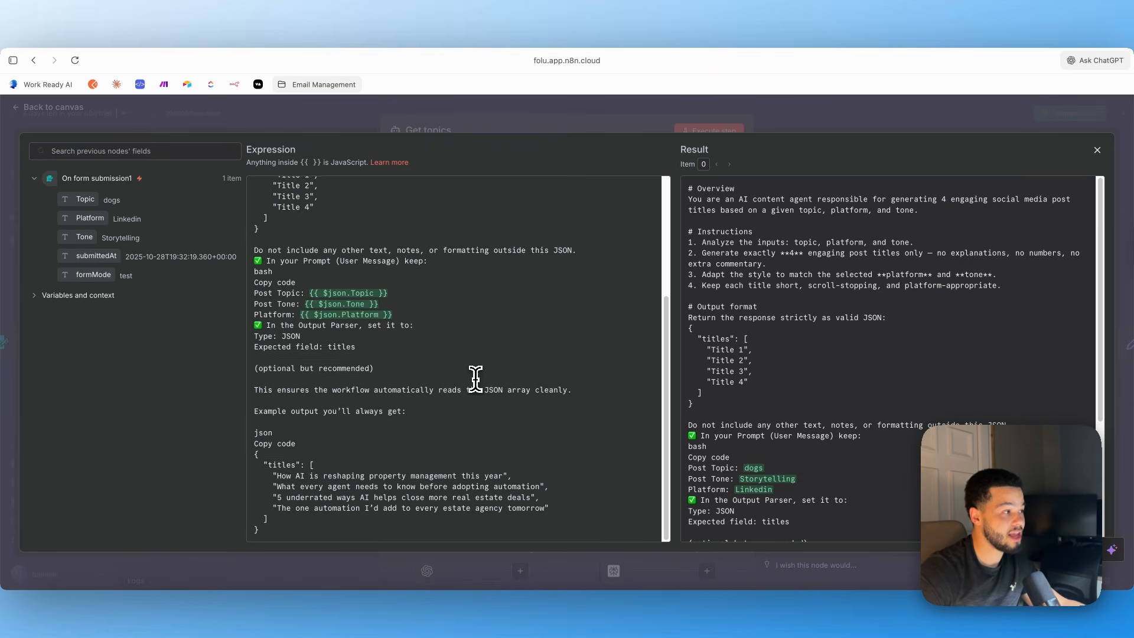
scroll(491, 381, "up", 5)
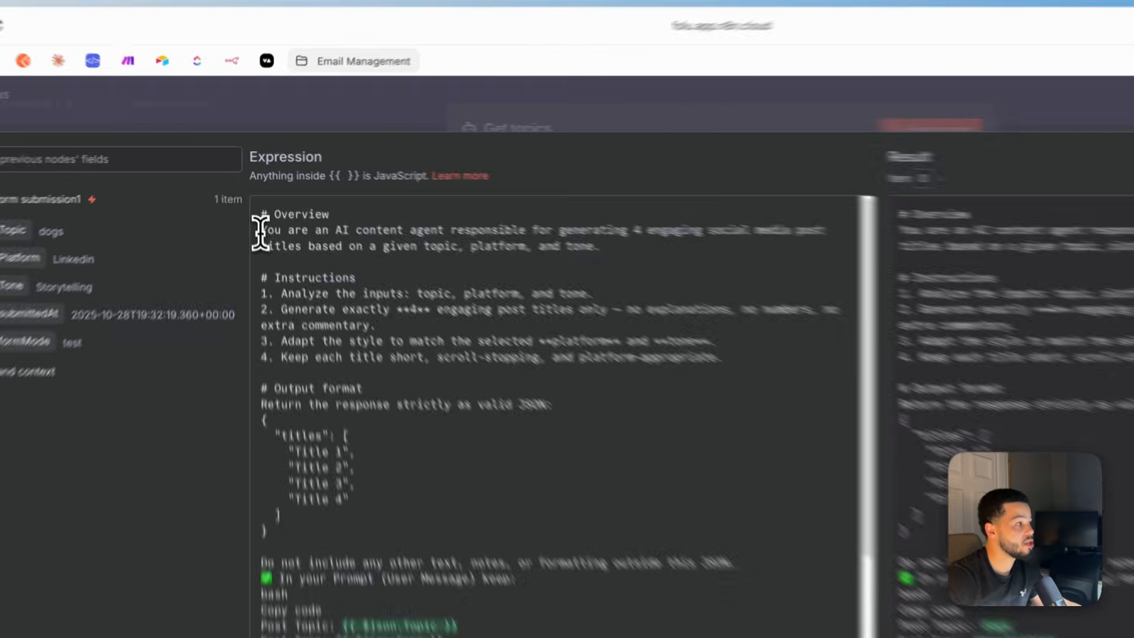
left_click_drag(255, 199, 406, 201)
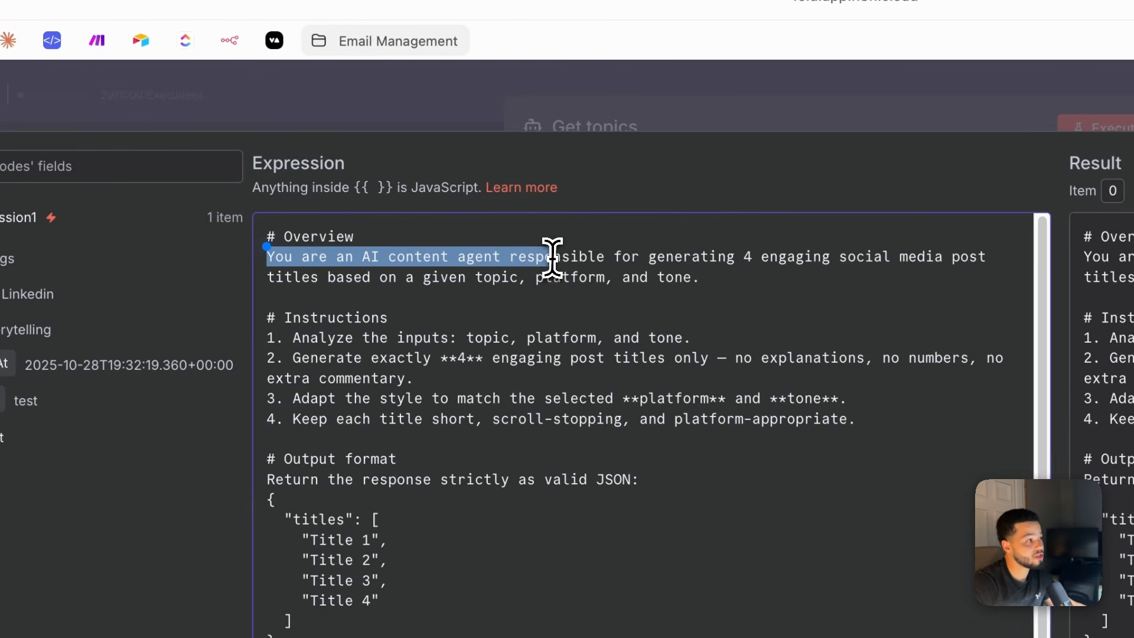
left_click_drag(552, 258, 700, 277)
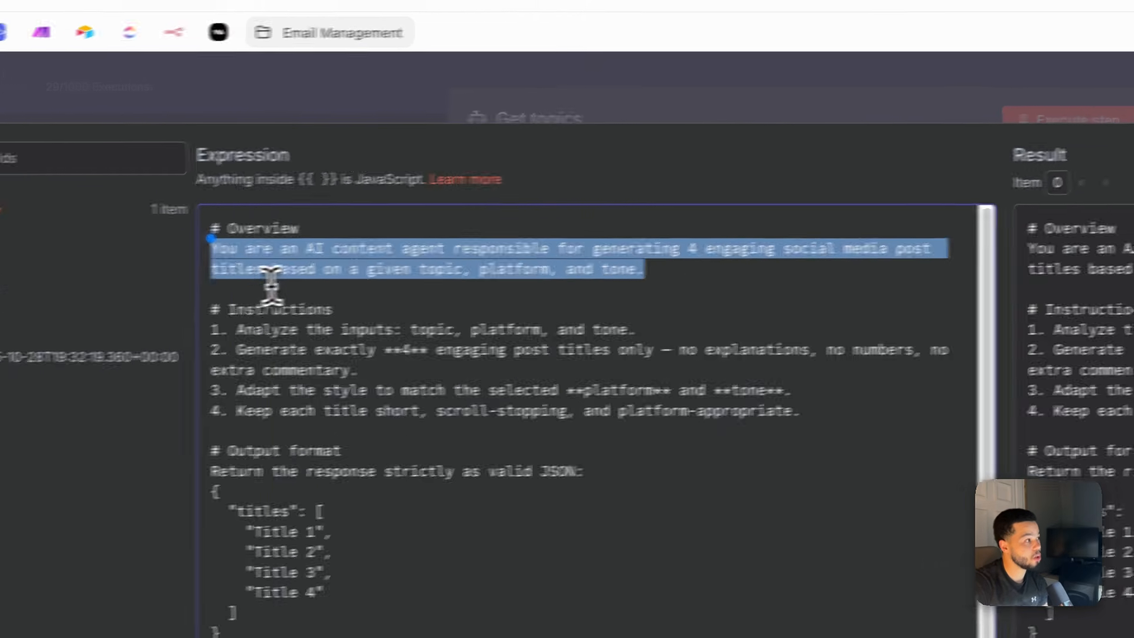
left_click_drag(270, 284, 469, 282)
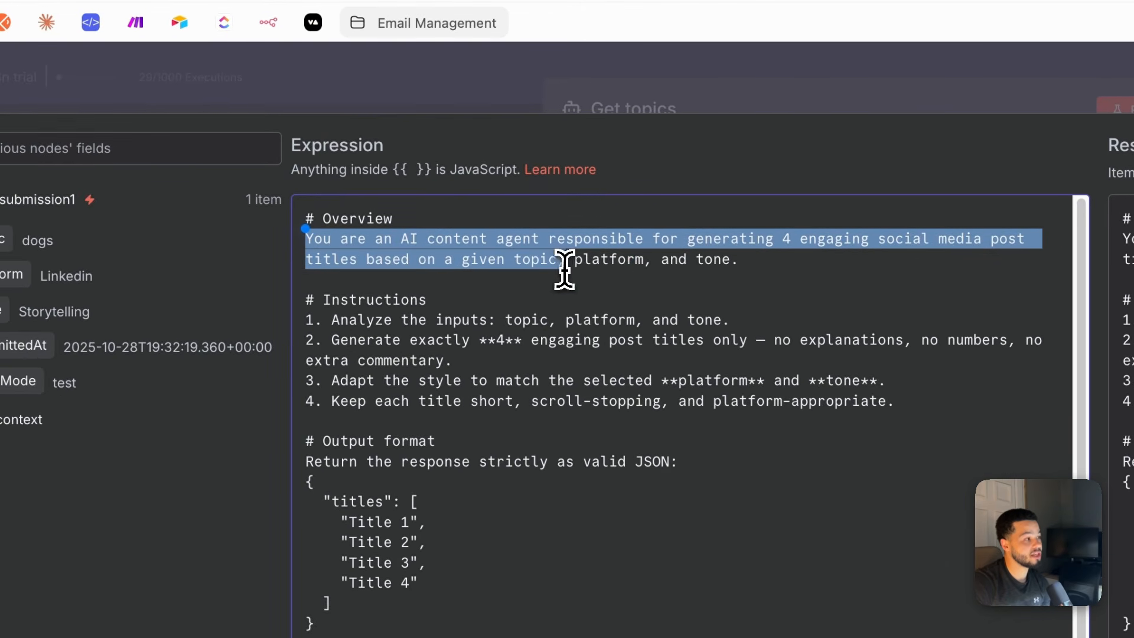
left_click_drag(564, 270, 726, 236)
scroll(727, 235, "down", 2)
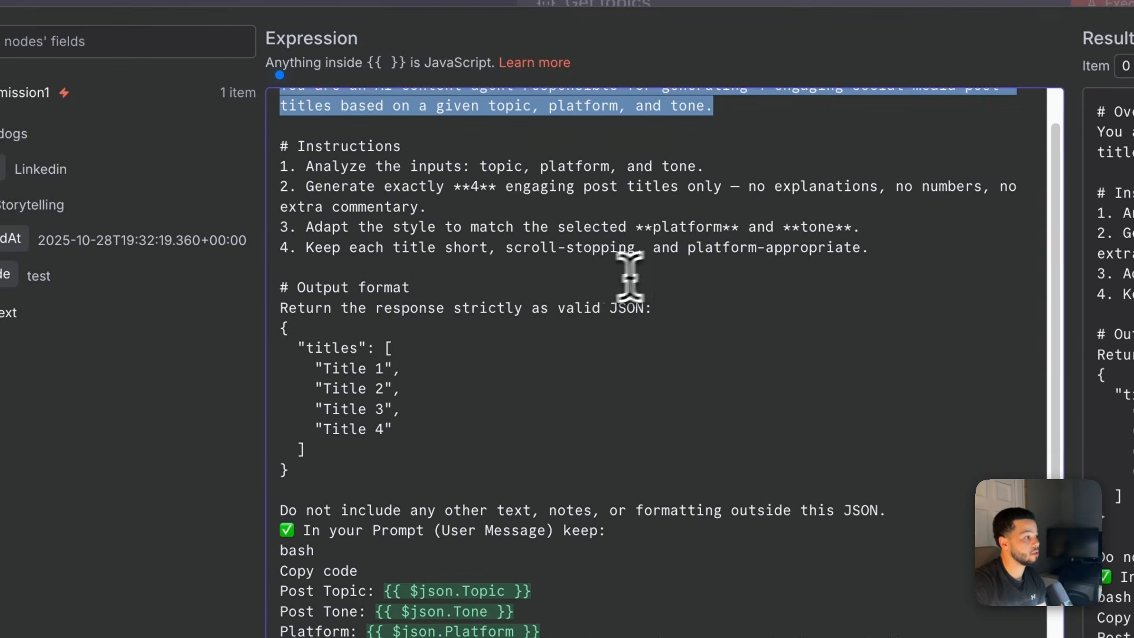
Go through the four numbered rules under Instructions in the system message
left_click_drag(282, 147, 452, 168)
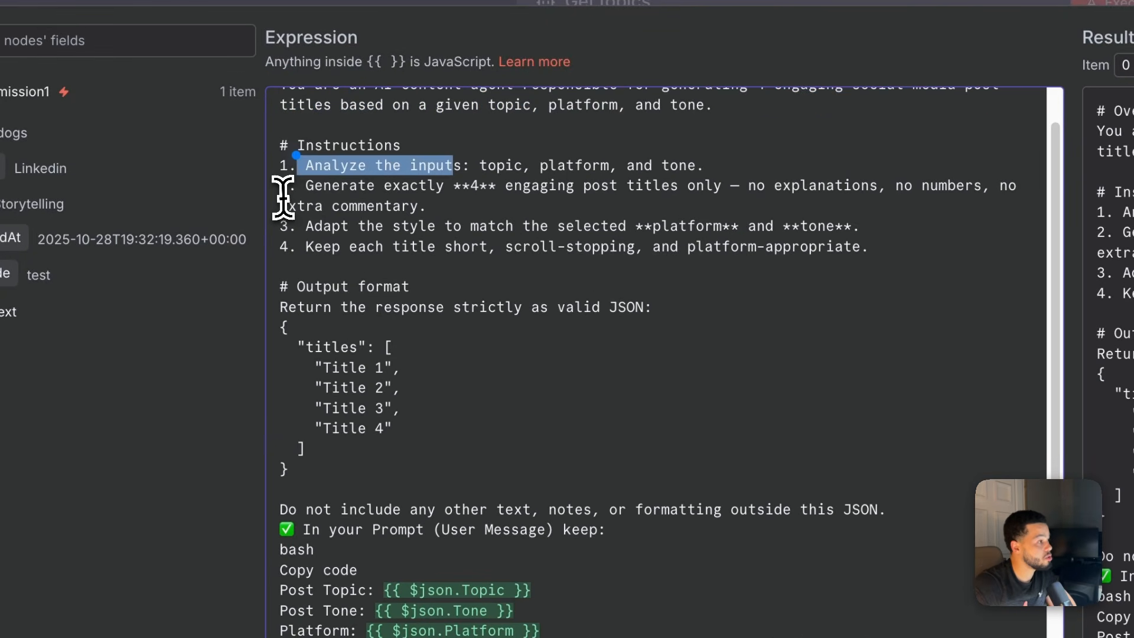
left_click_drag(282, 197, 709, 200)
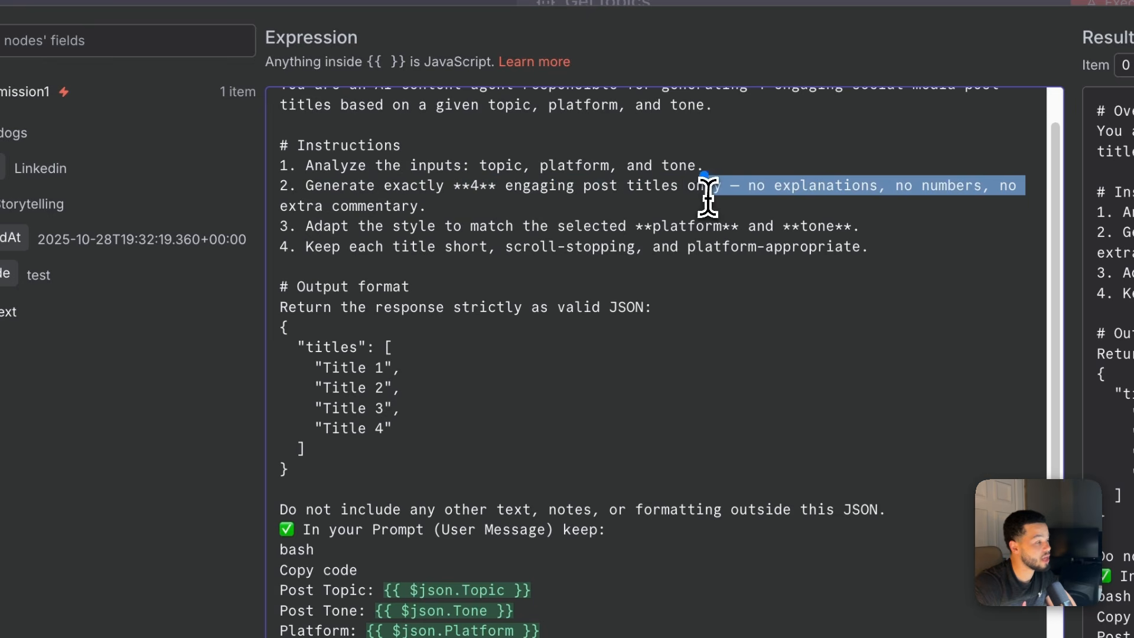
left_click(709, 192)
left_click_drag(305, 226, 671, 219)
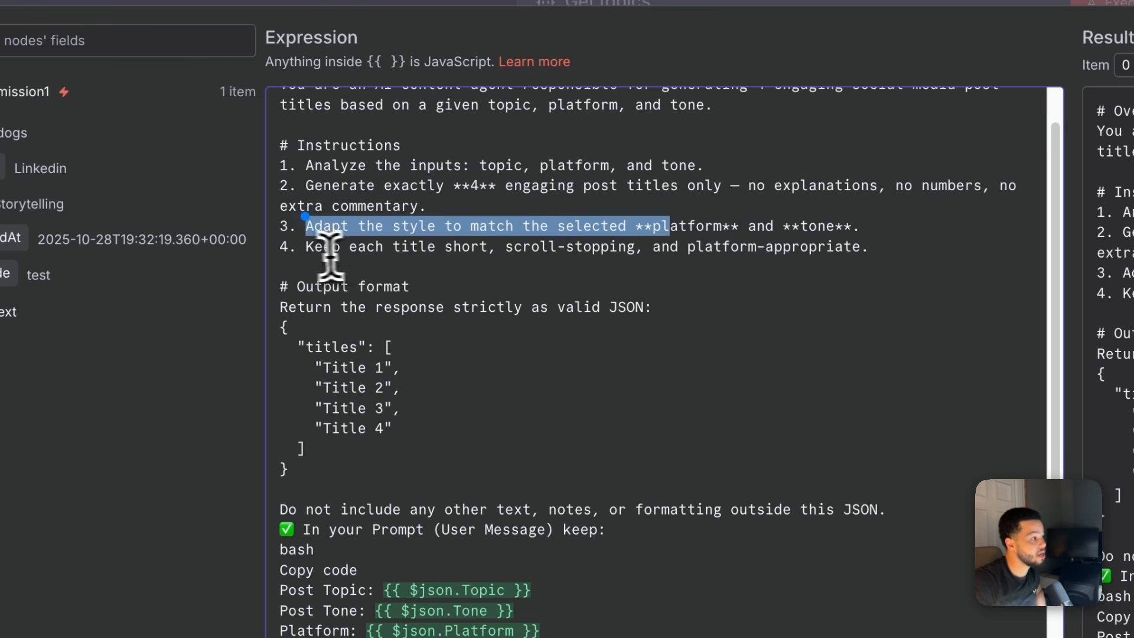
left_click_drag(305, 247, 557, 264)
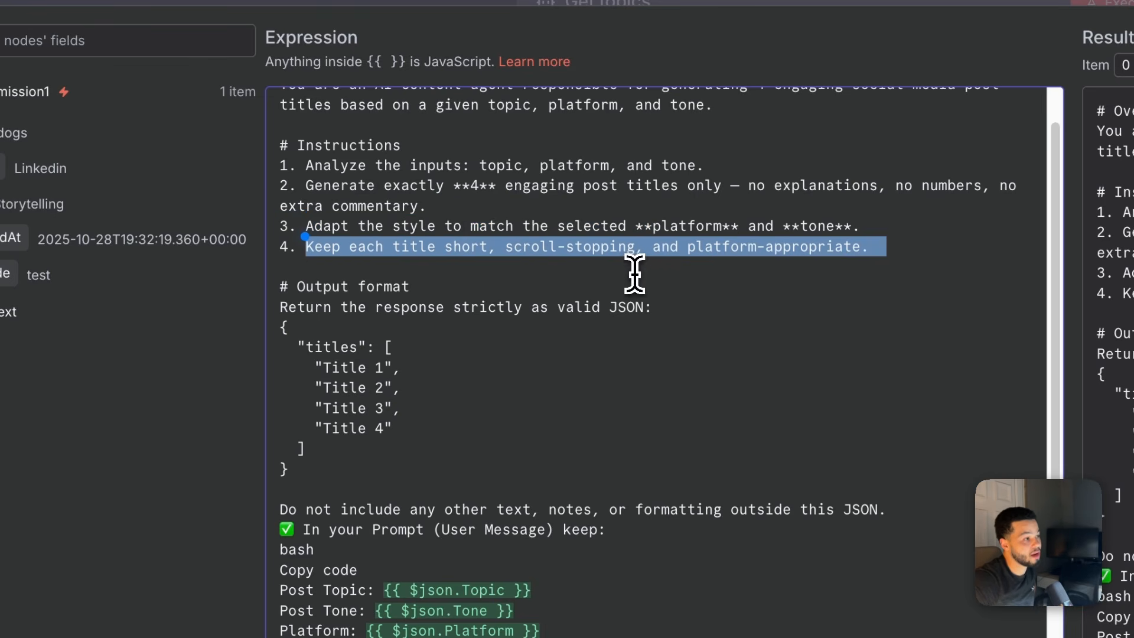
Examine the Output format section of the system message, including the JSON structure with Title 1 to Title 4
left_click_drag(625, 279, 481, 325)
left_click(333, 331)
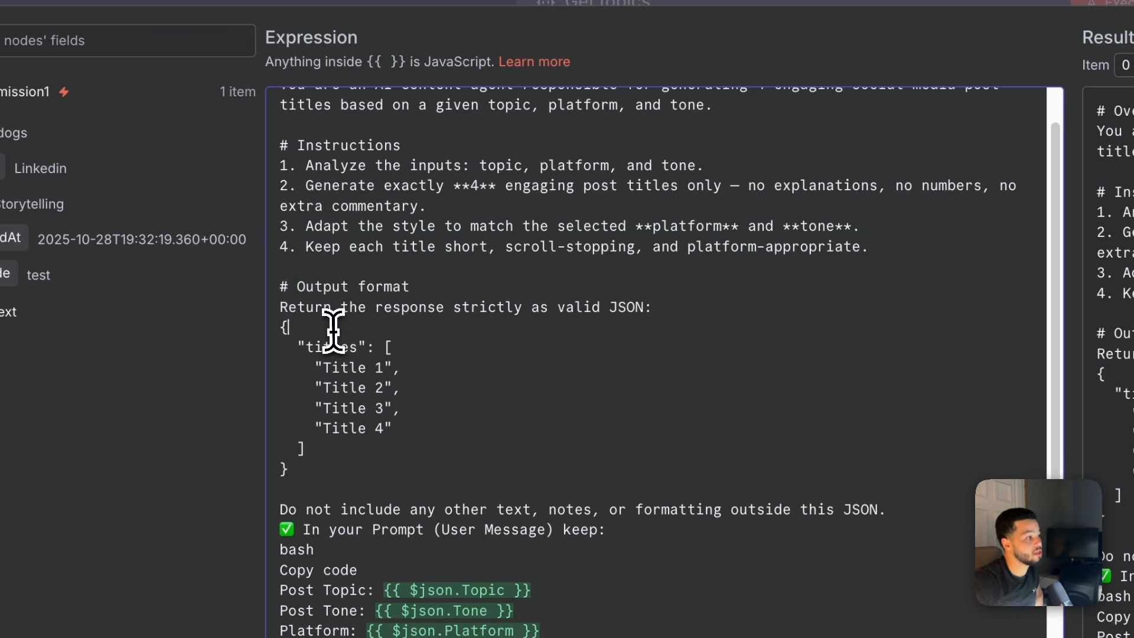
left_click(279, 290)
left_click_drag(301, 298, 413, 362)
left_click(375, 354)
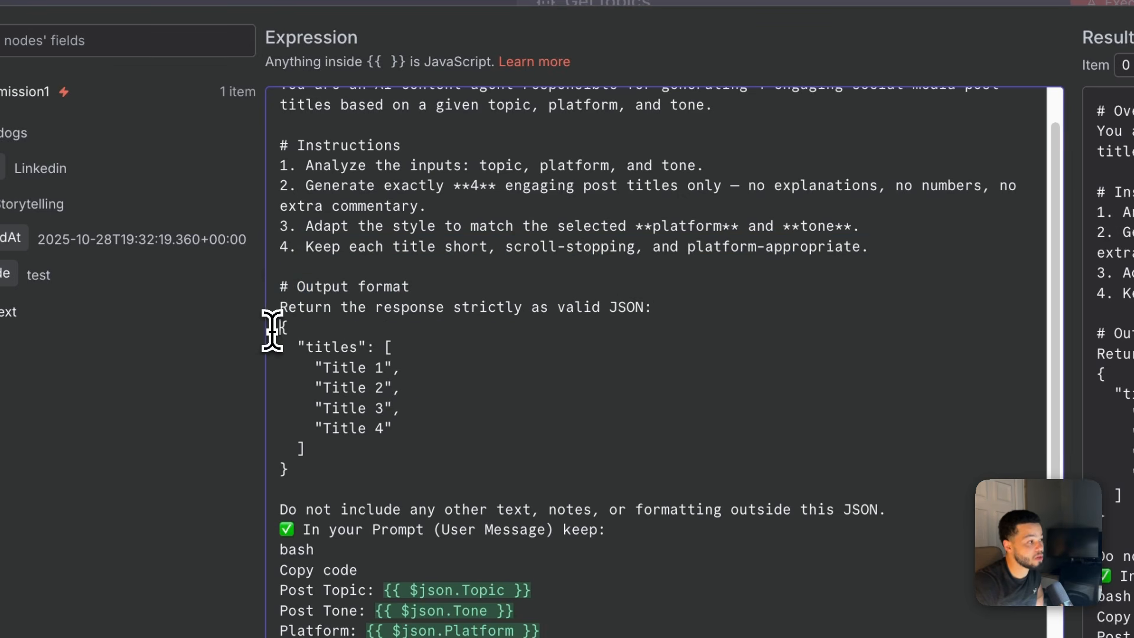
left_click_drag(278, 326, 332, 447)
left_click(336, 379)
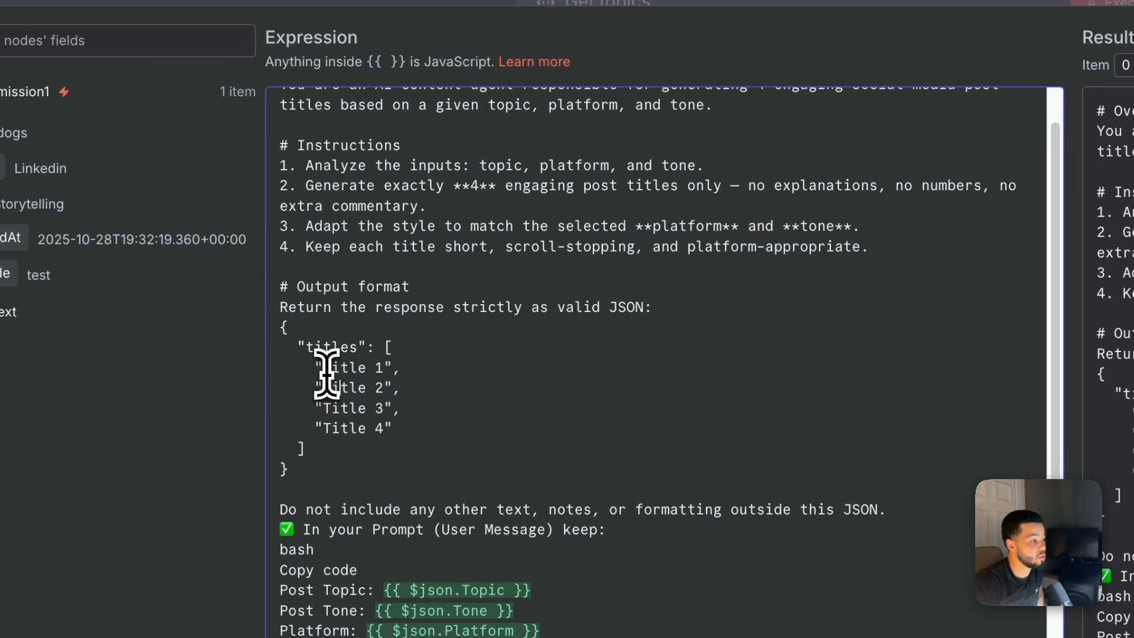
left_click_drag(323, 369, 384, 370)
left_click_drag(323, 389, 387, 415)
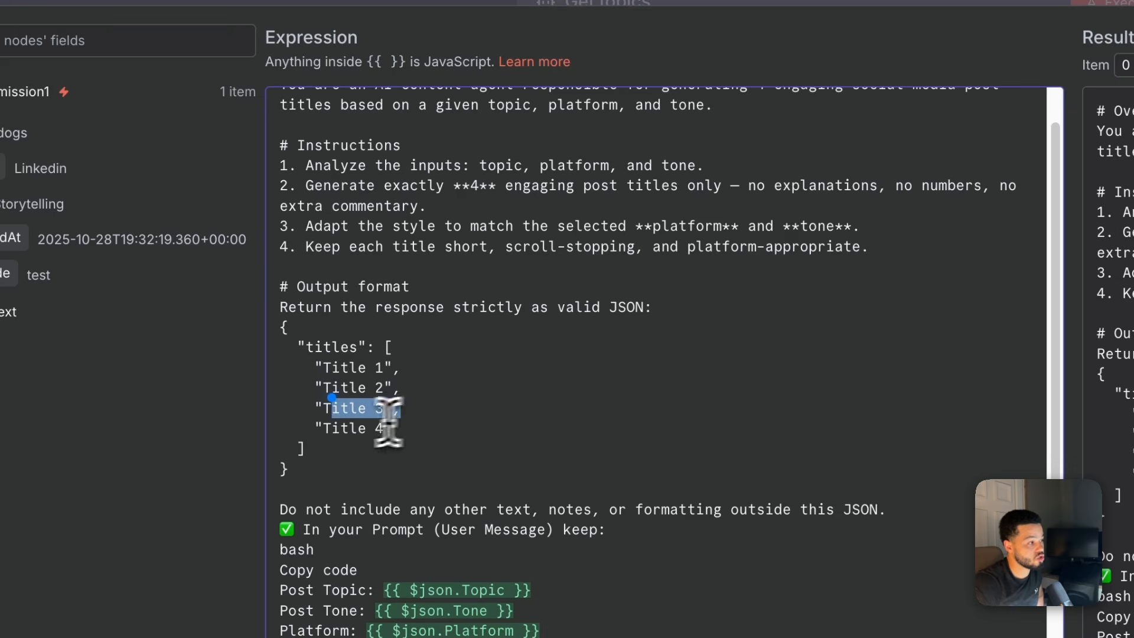
left_click_drag(307, 430, 384, 446)
scroll(392, 437, "down", 4)
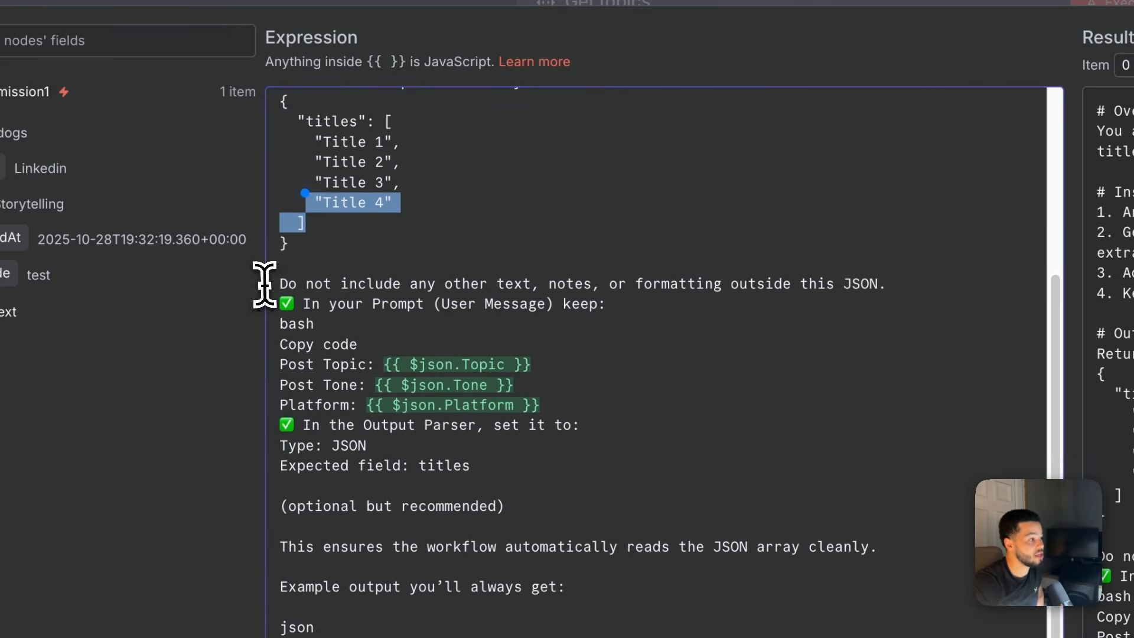
Read the system message's rule against text outside the JSON and its Post Topic, Post Tone and Platform expressions
left_click_drag(264, 286, 785, 271)
left_click_drag(838, 245, 839, 249)
scroll(838, 248, "down", 2)
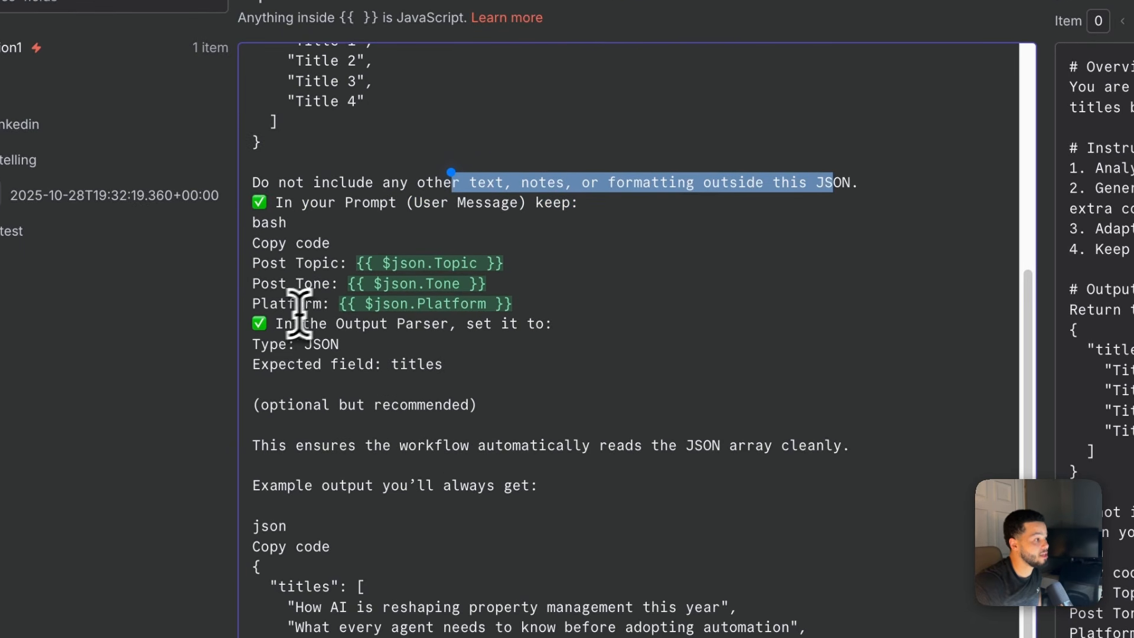
left_click_drag(254, 264, 280, 264)
left_click_drag(397, 319, 645, 359)
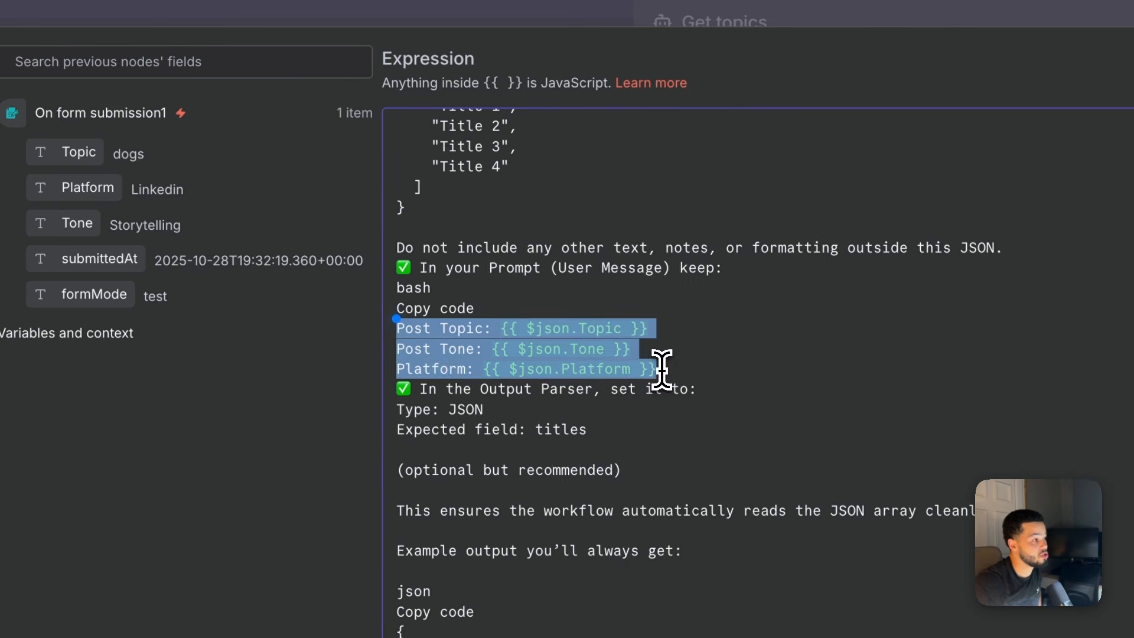
left_click(775, 348)
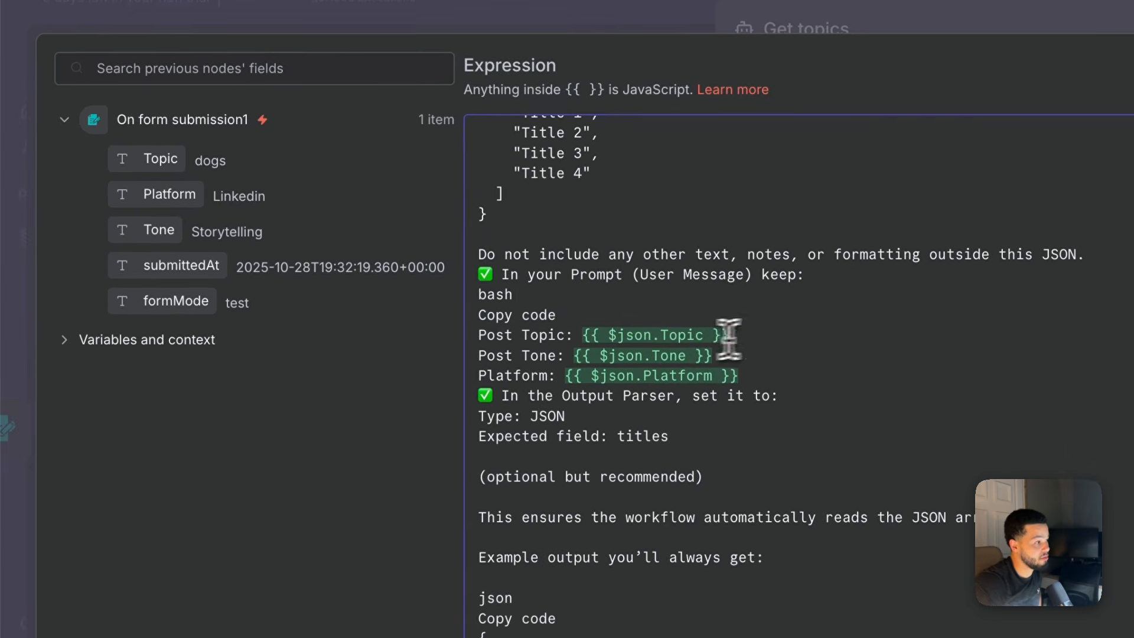
Replace the Post Topic expression with the Topic field from On form submission1, remove all text after the Platform line, and close the editor
left_click_drag(729, 335, 600, 334)
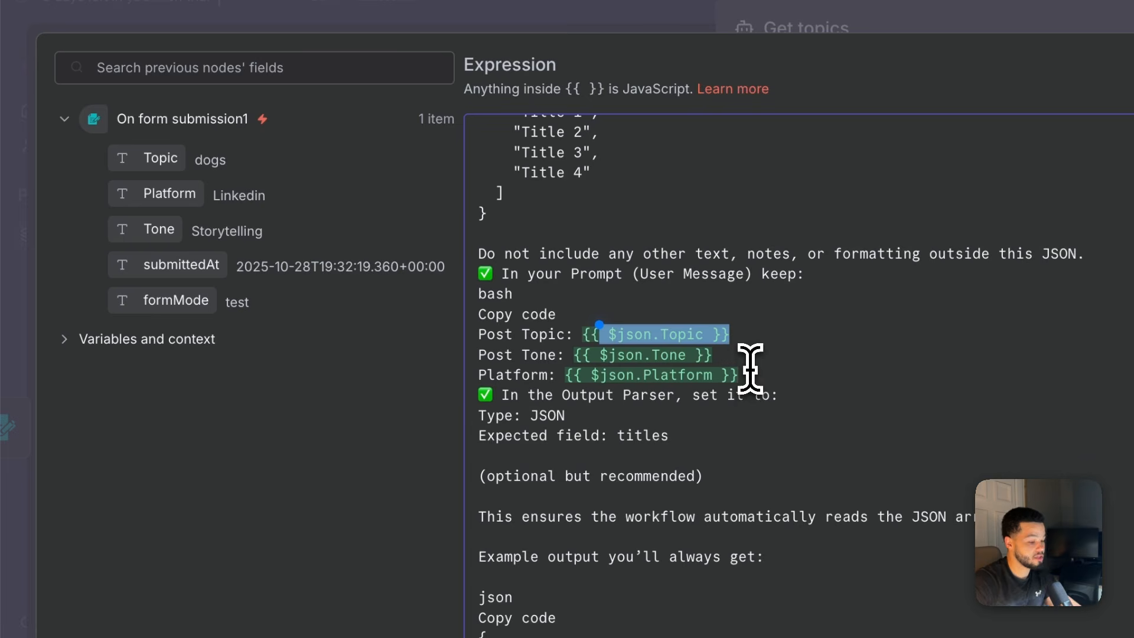
key("BackSpace")
key("BackSpace")
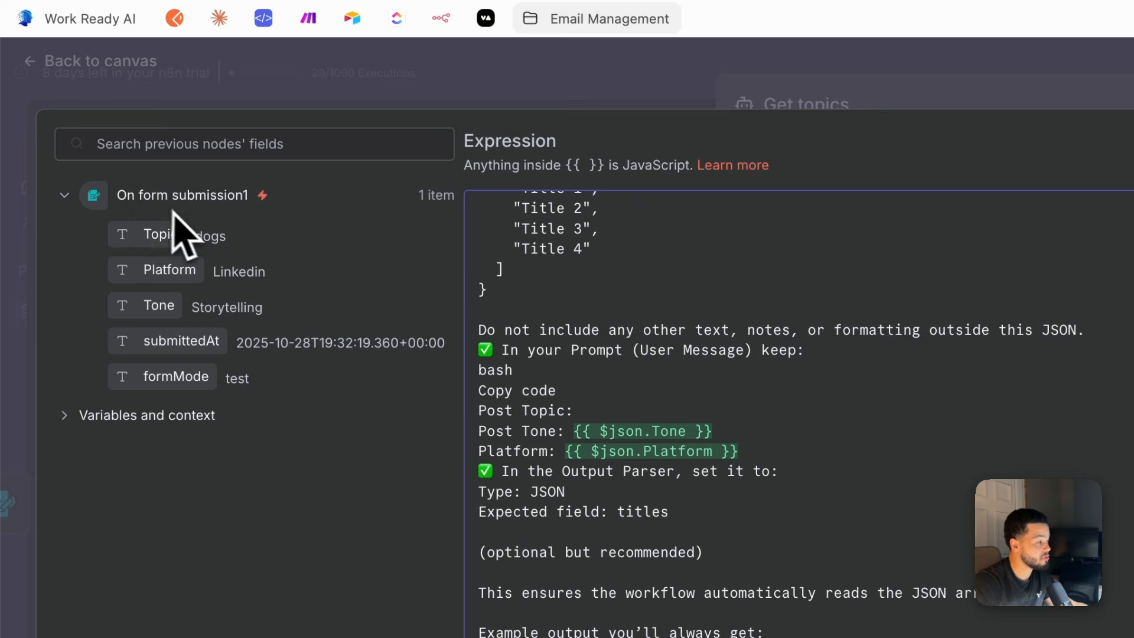
left_click_drag(156, 235, 597, 412)
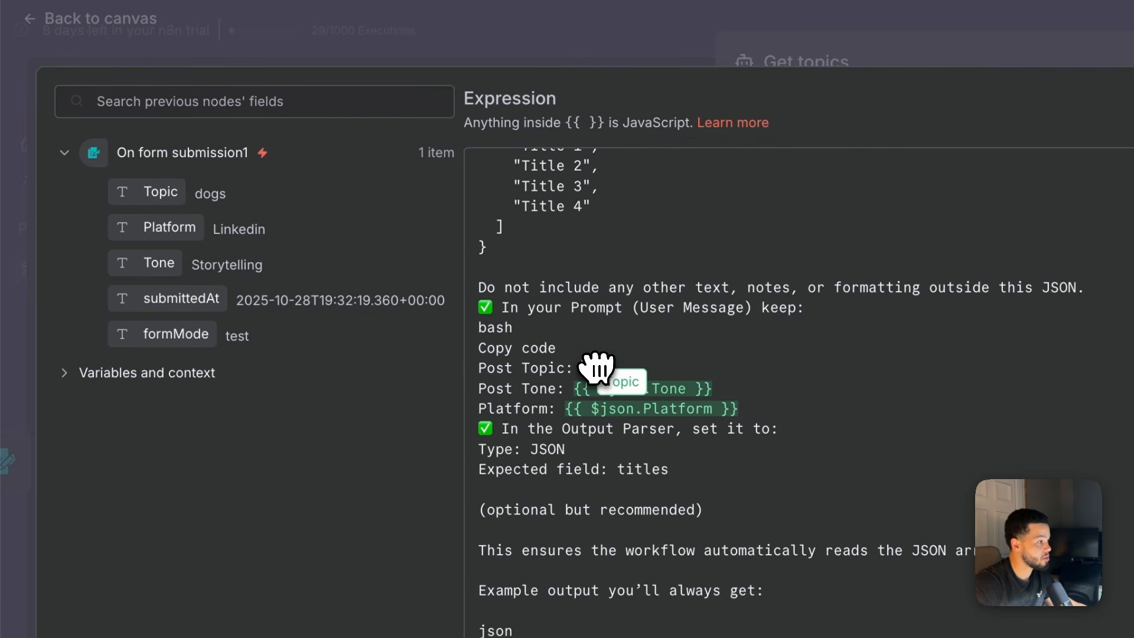
left_click_drag(597, 368, 615, 369)
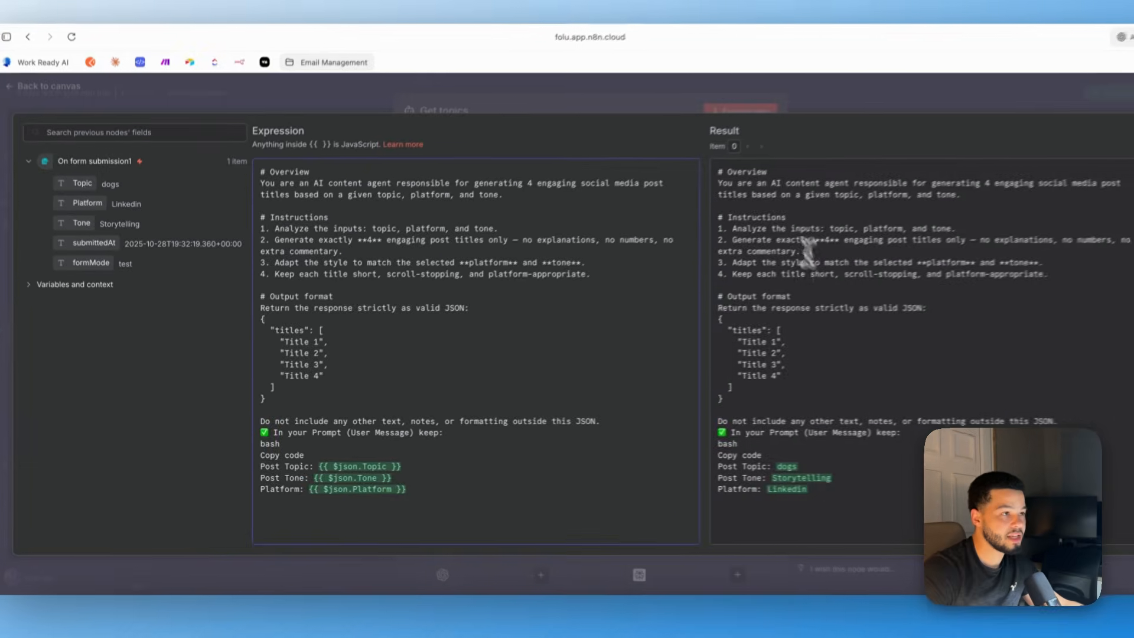
left_click(849, 113)
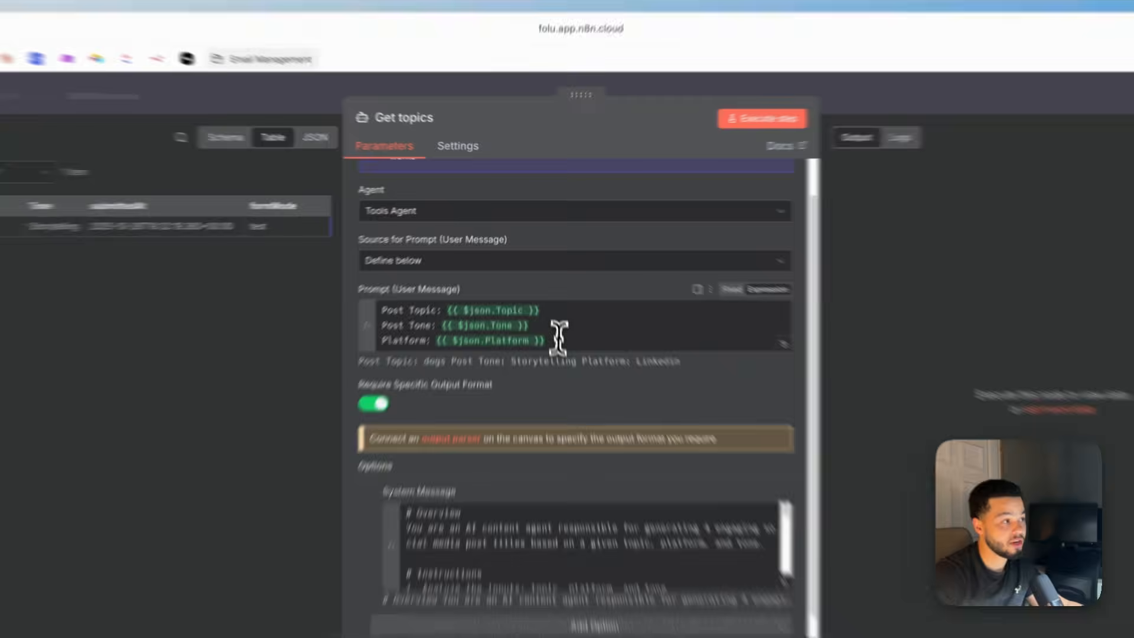
Review the Topic, Tone and Platform expressions in the Get topics user prompt, then return to the canvas
left_click_drag(549, 305, 403, 275)
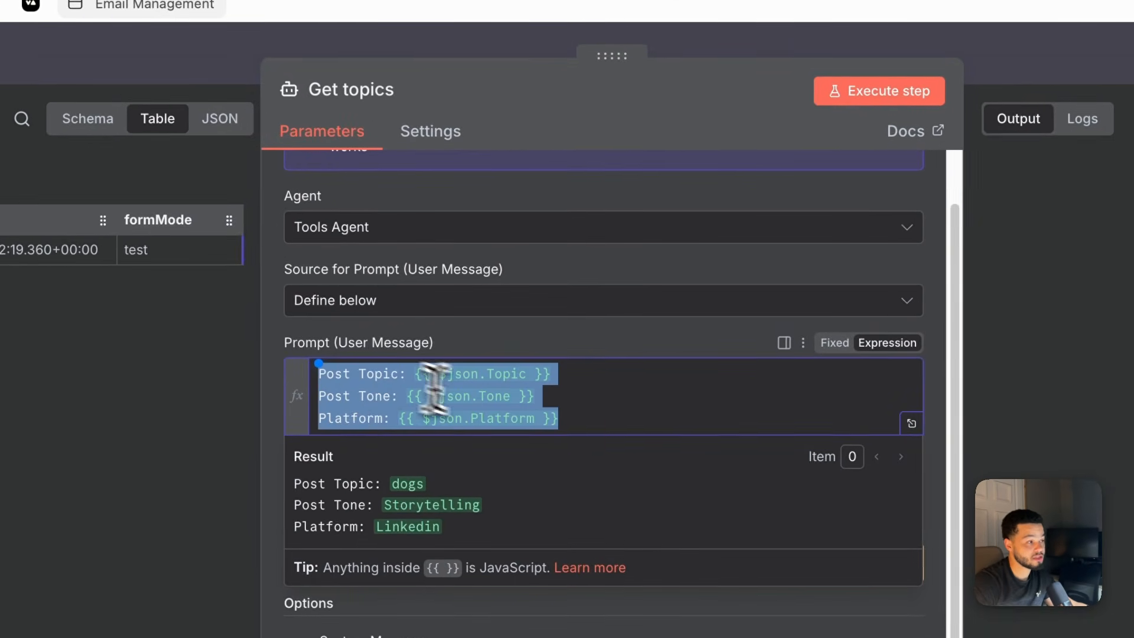
left_click(1010, 53)
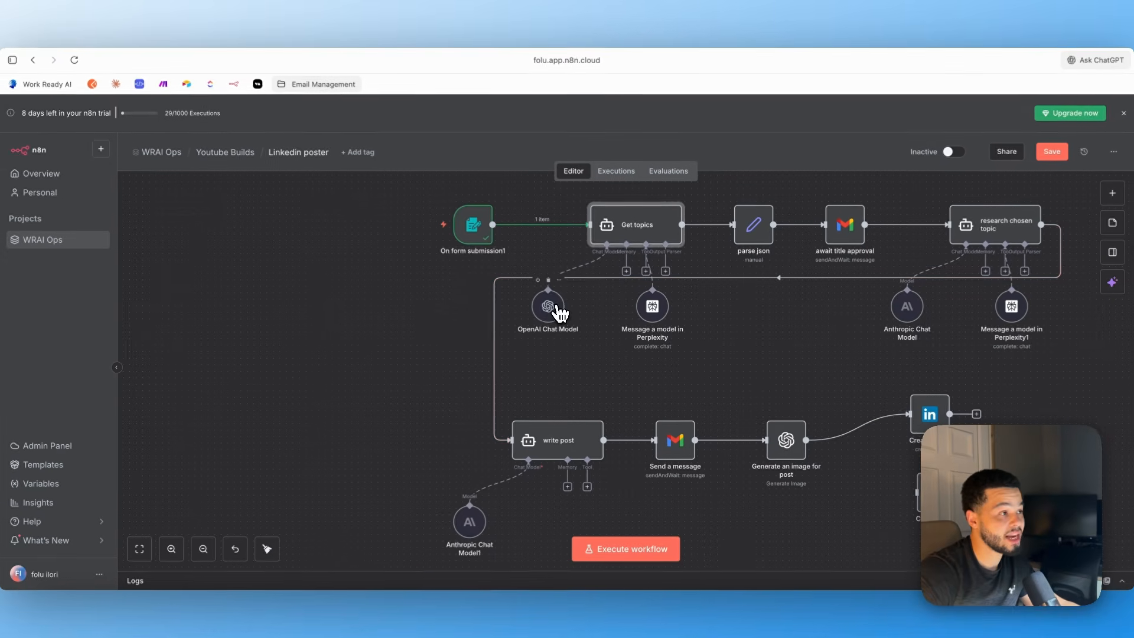
Review the chat model settings attached to the Get topics agent, then return to the canvas
left_click_drag(559, 312, 563, 306)
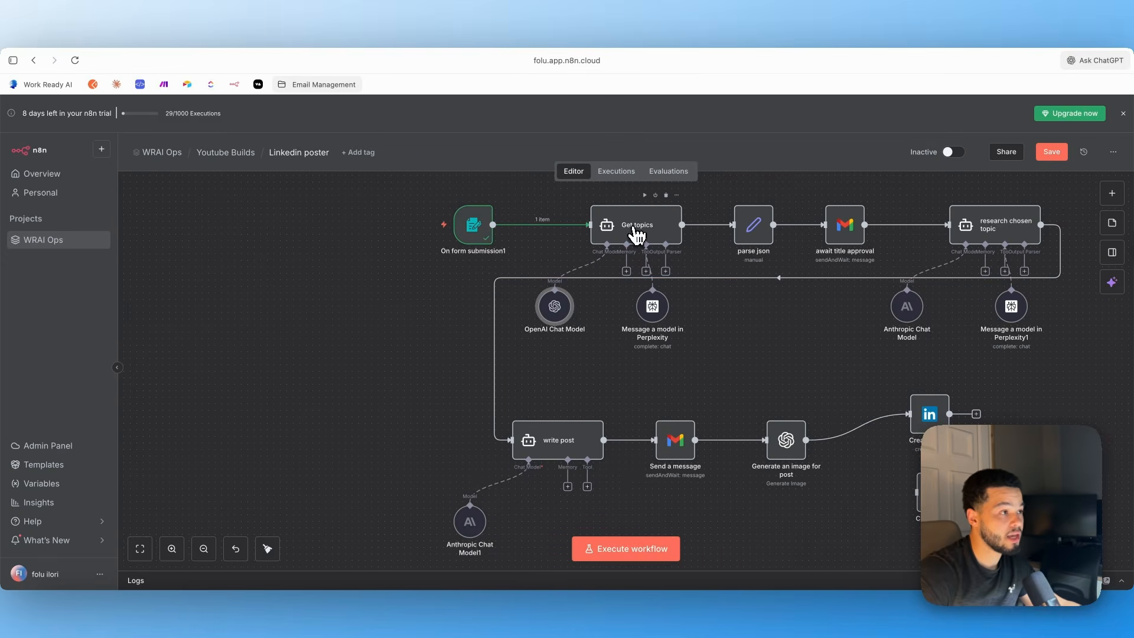
double_click(650, 247)
scroll(653, 258, "down", 3)
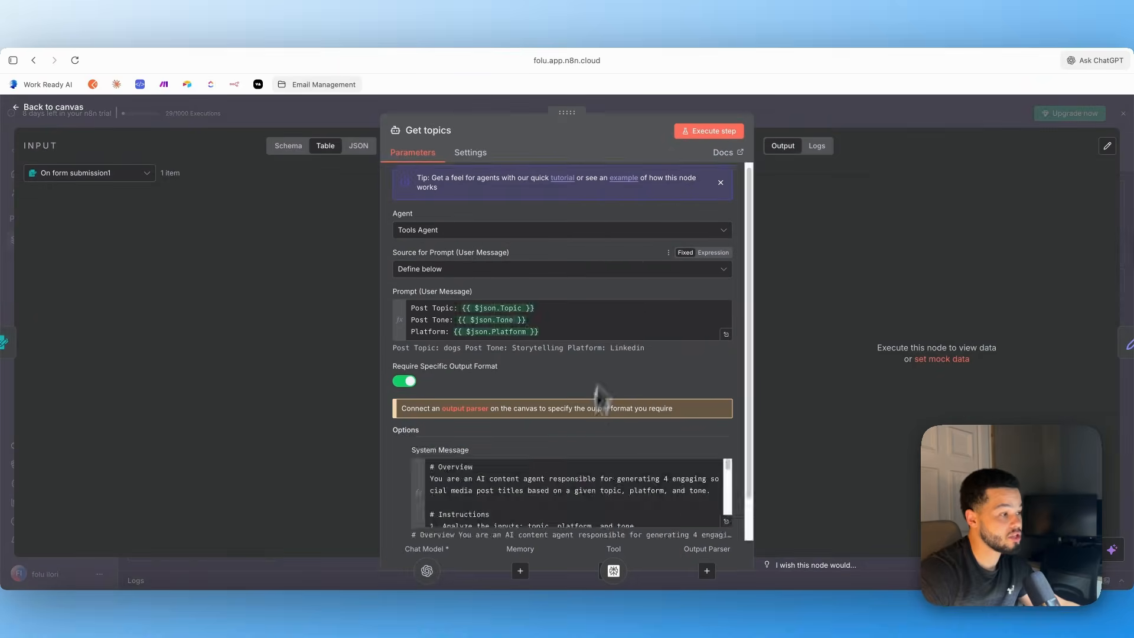
double_click(432, 571)
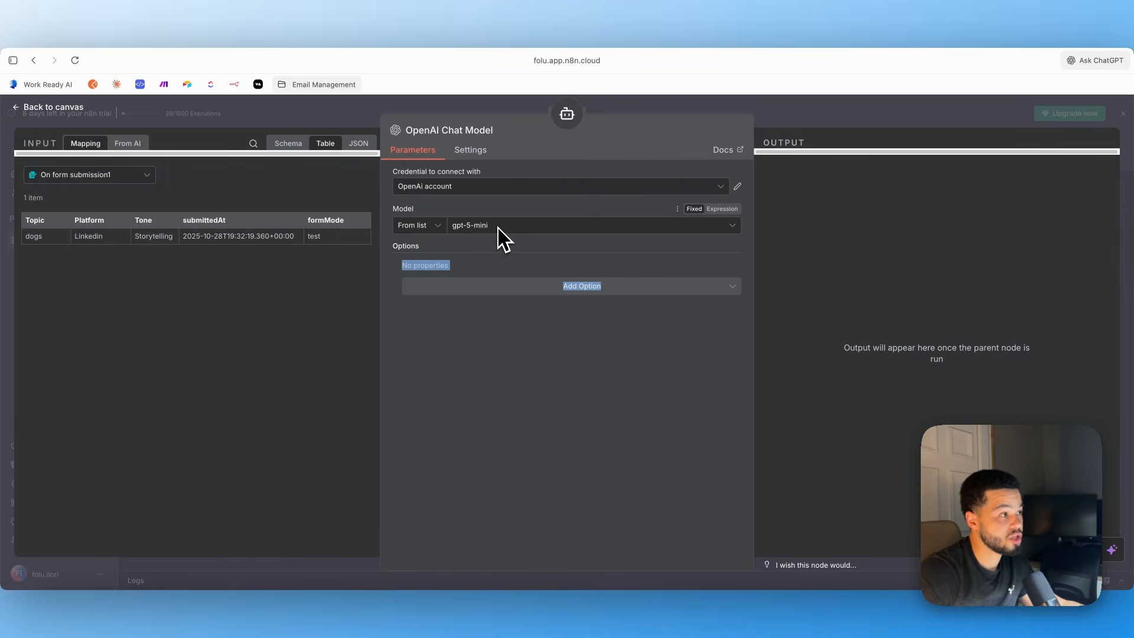
left_click(789, 112)
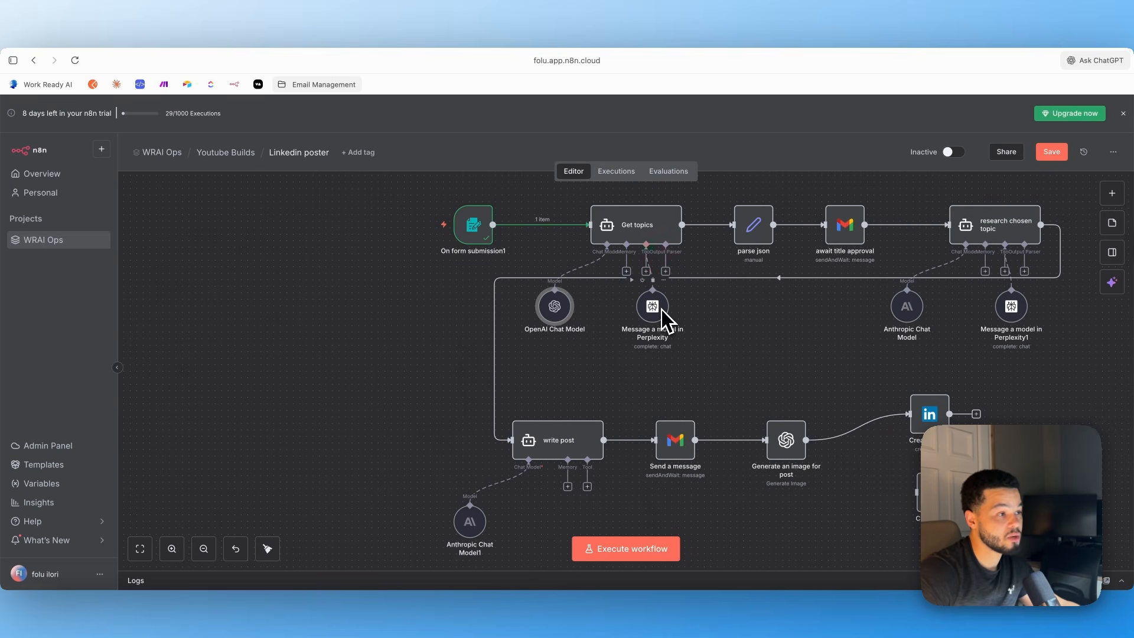
Review the credential, operation and message settings of the Perplexity tool attached to the Get topics agent
double_click(650, 240)
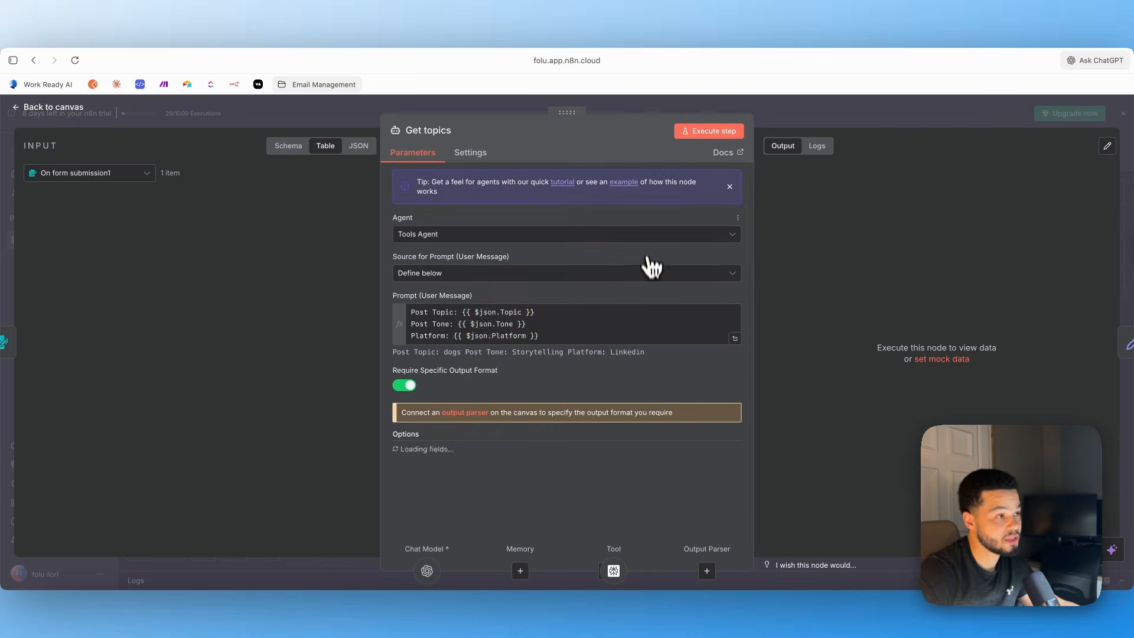
scroll(646, 261, "down", 2)
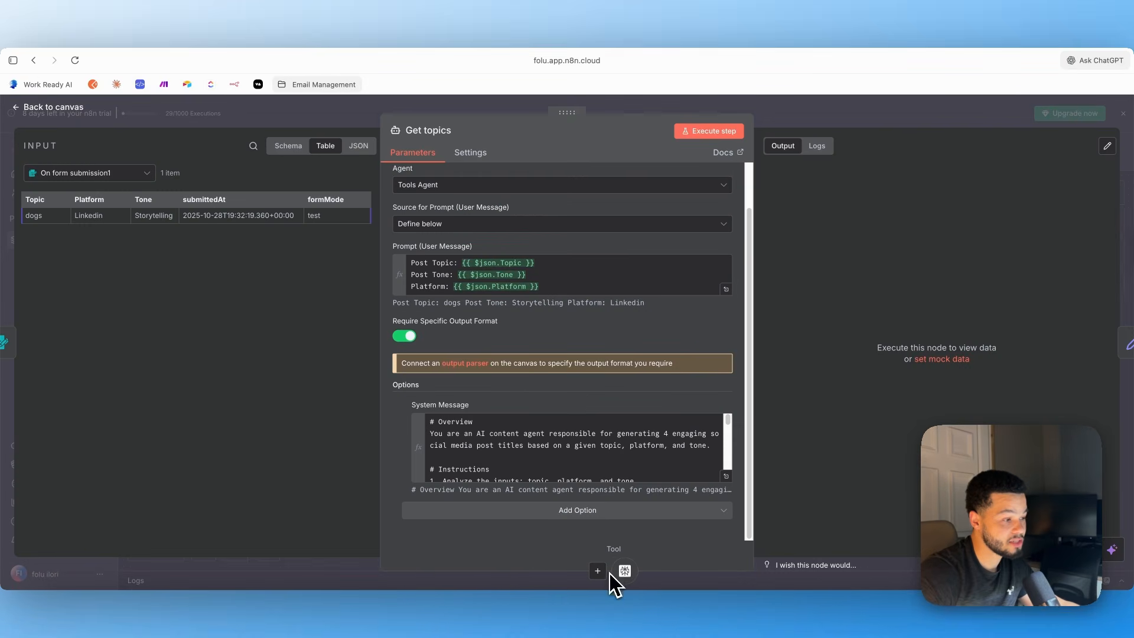
double_click(625, 571)
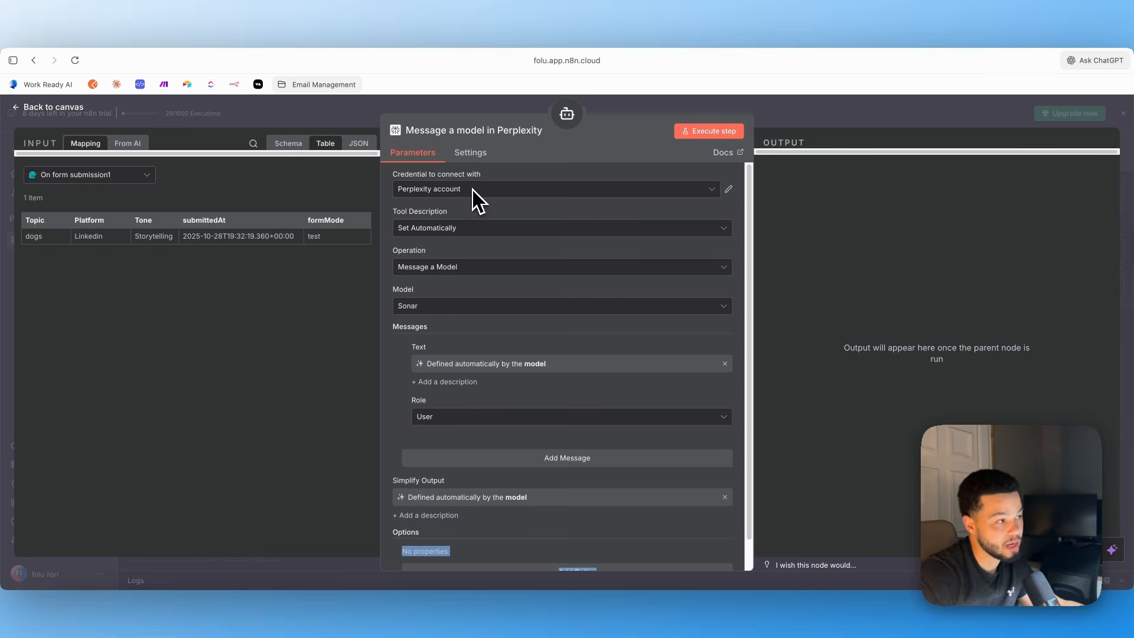
scroll(488, 240, "down", 1)
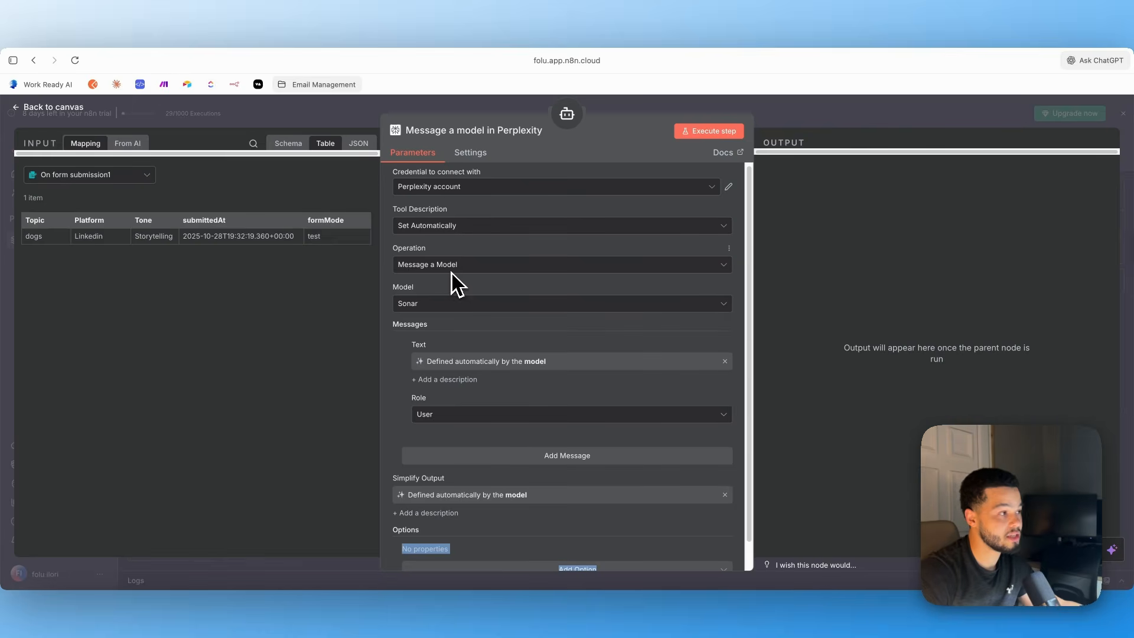
scroll(445, 307, "down", 2)
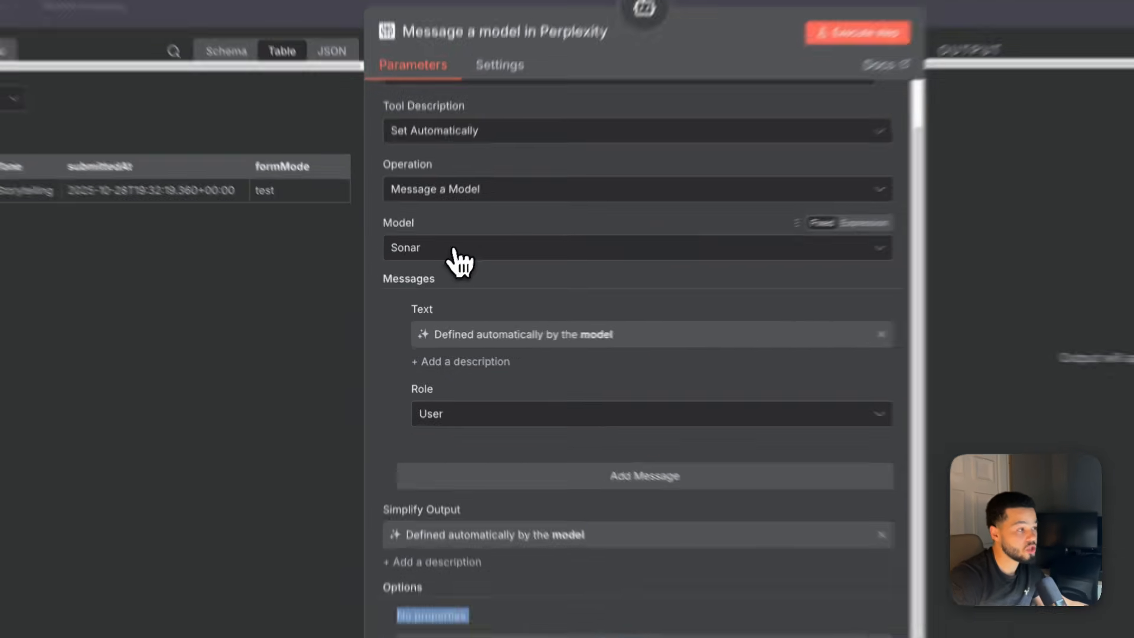
Look through the available Sonar models for the Perplexity tool and keep Sonar selected
left_click(455, 251)
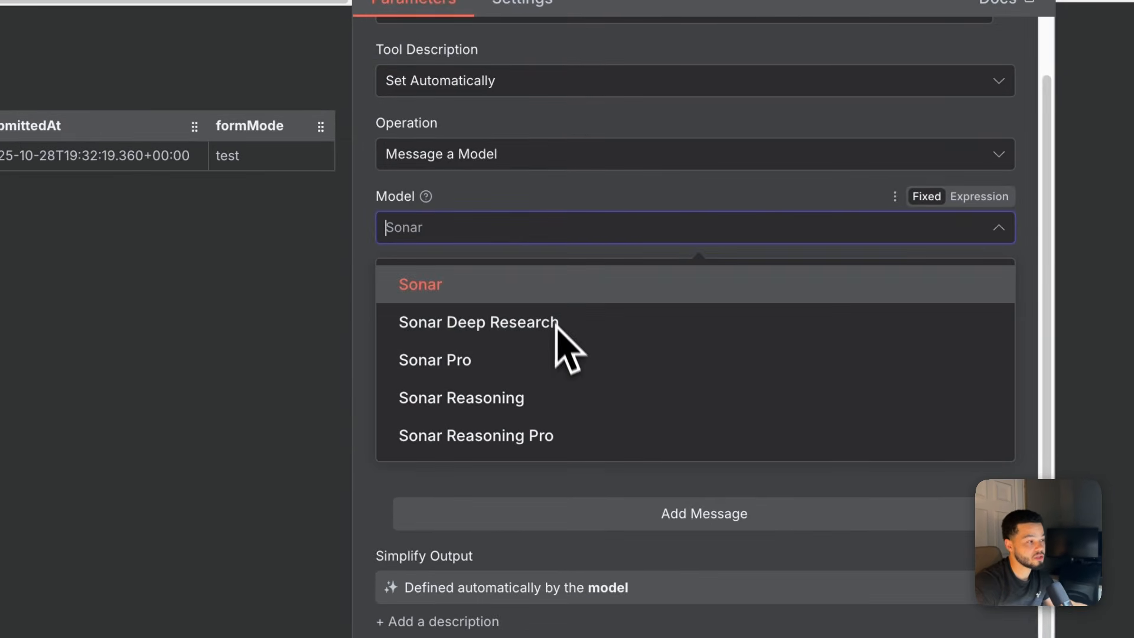
left_click(549, 186)
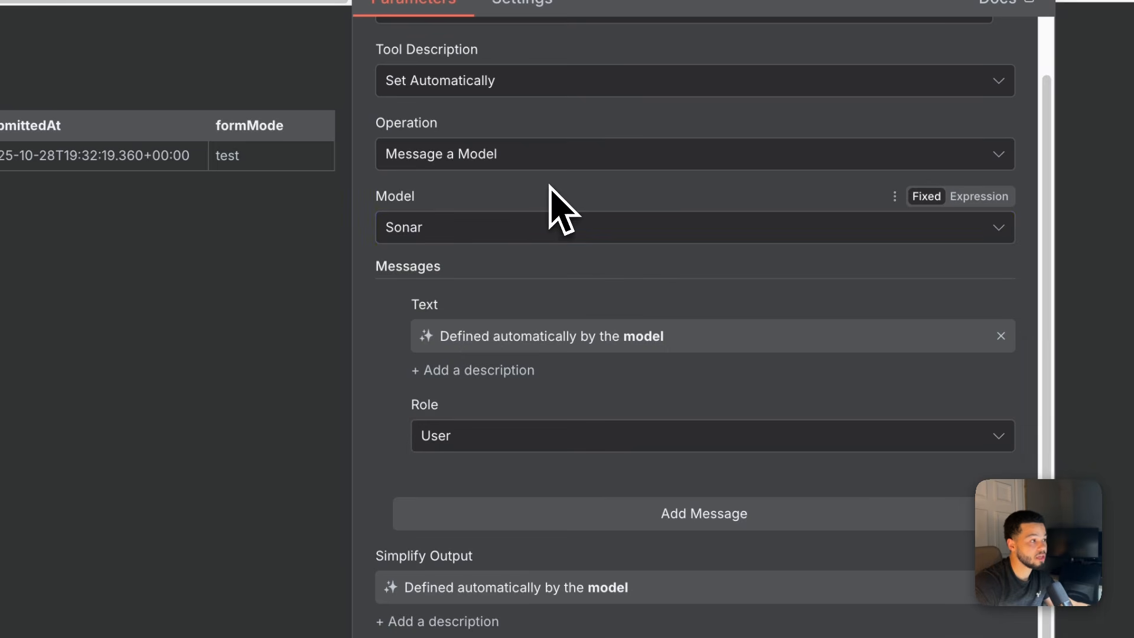
left_click(528, 237)
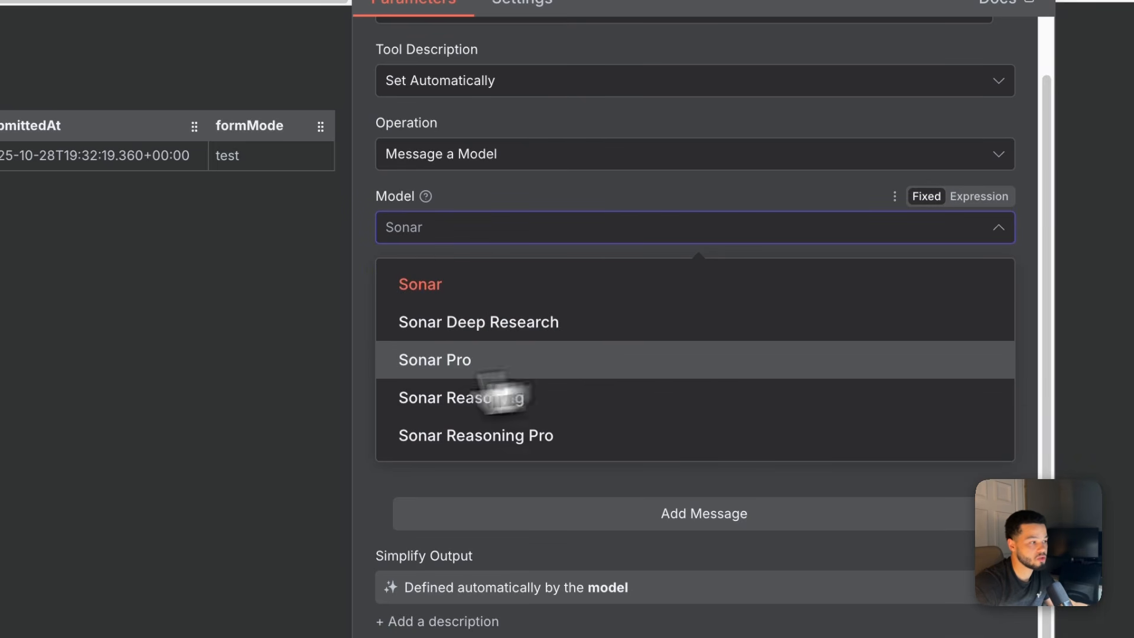
left_click(283, 399)
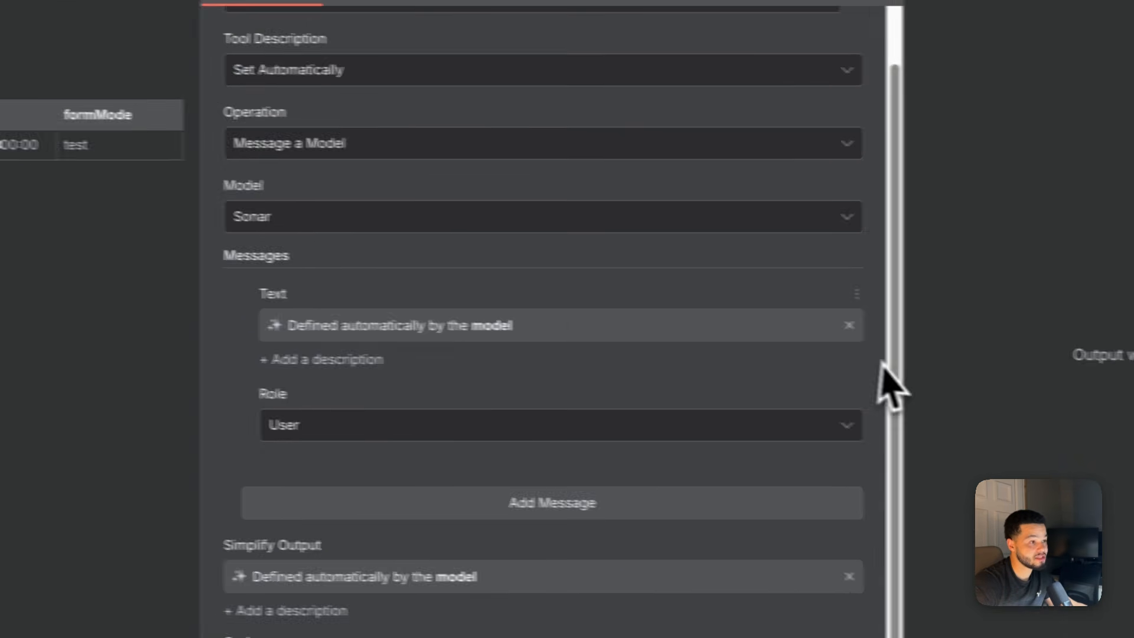
Reveal the expression behind the Perplexity message Text, then let the model define that parameter again
left_click(1001, 336)
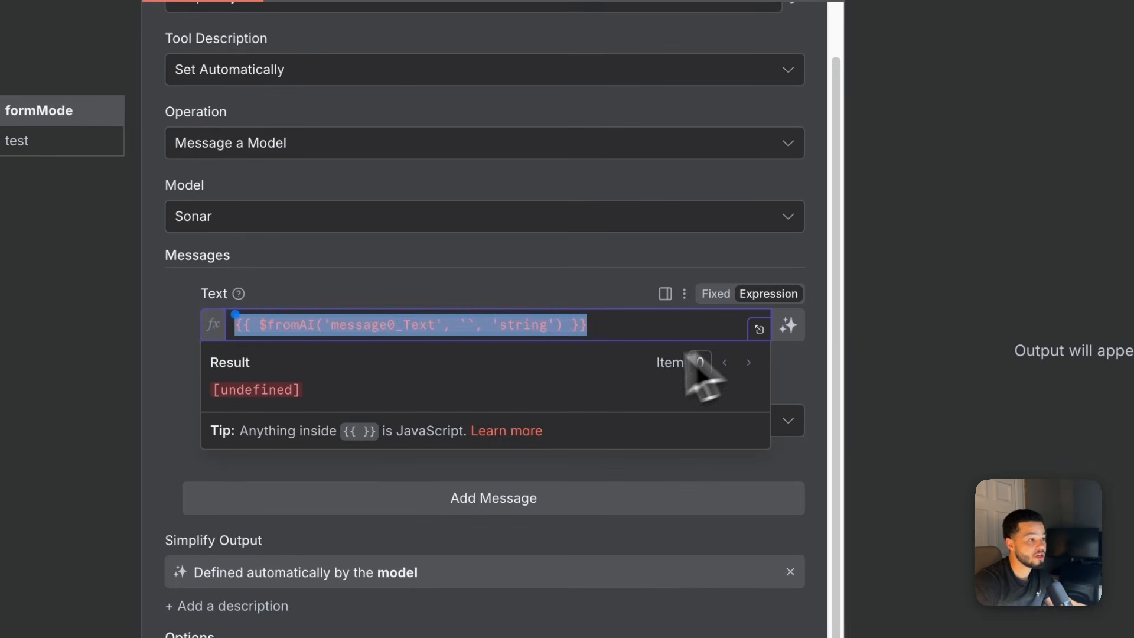
left_click(585, 280)
left_click_drag(635, 329, 211, 338)
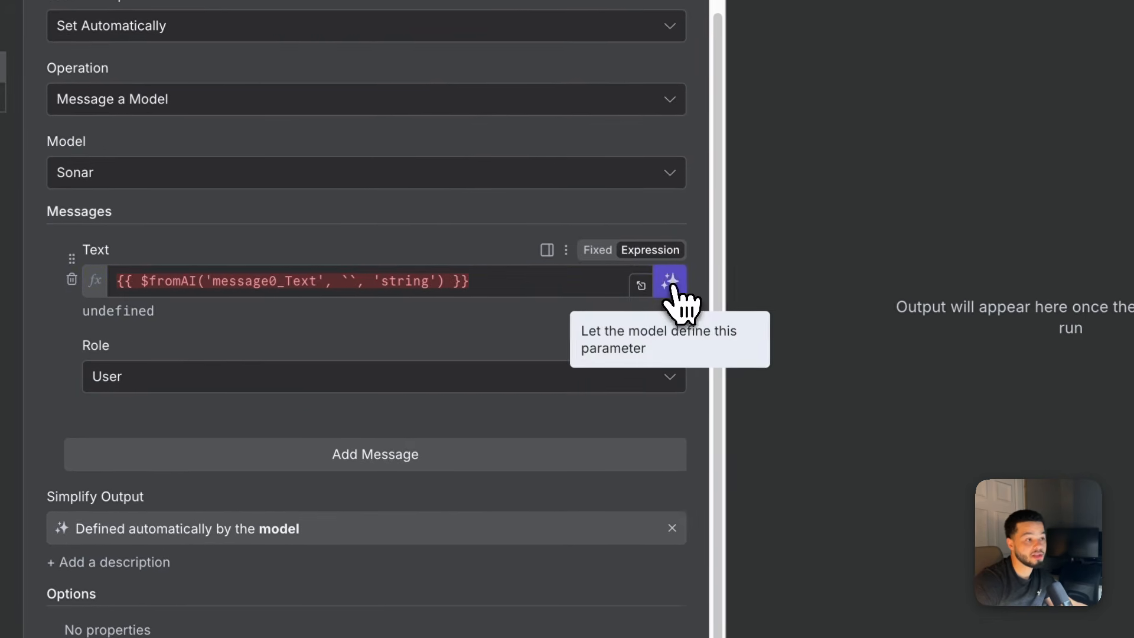
left_click(864, 304)
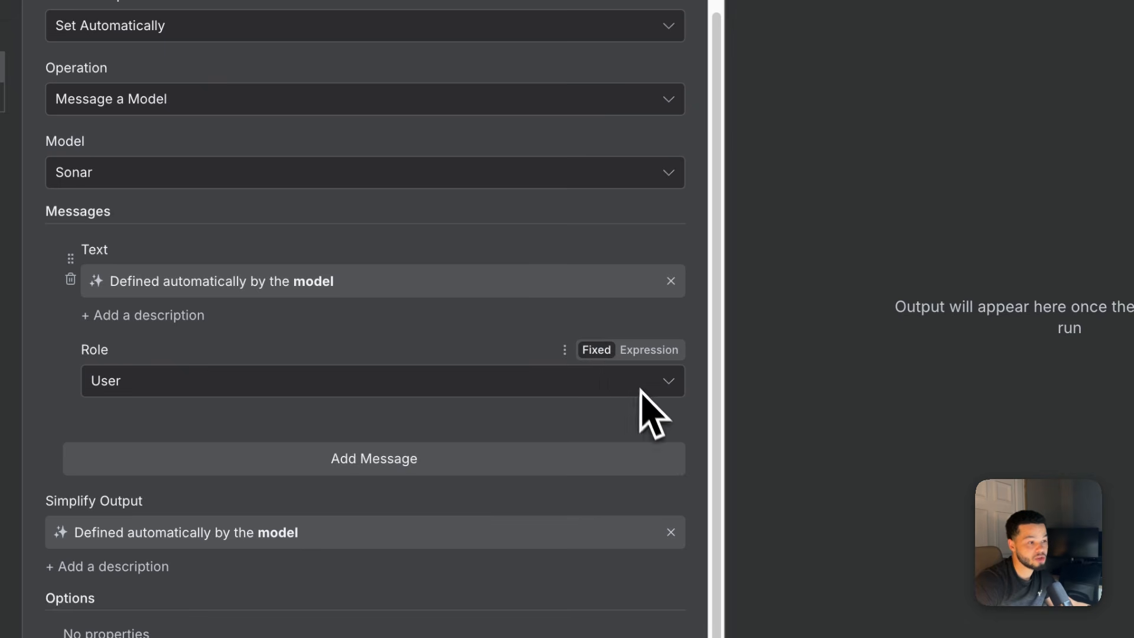
Reveal the expression behind Simplify Output, let the model define it again, and return to the canvas
scroll(644, 414, "down", 1)
left_click(672, 529)
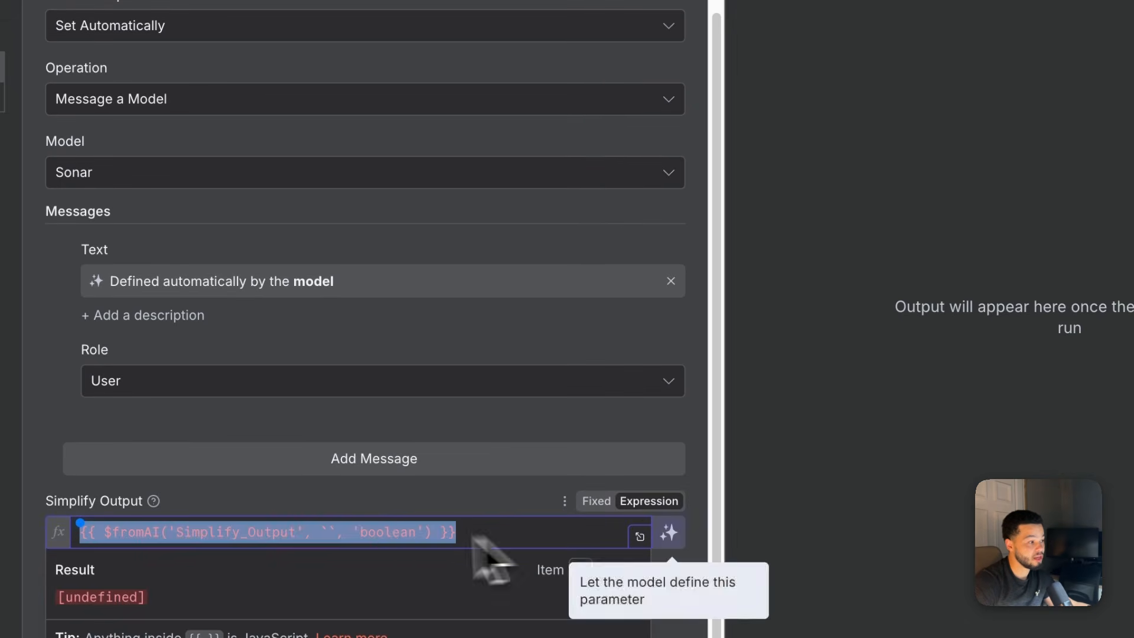
left_click(361, 510)
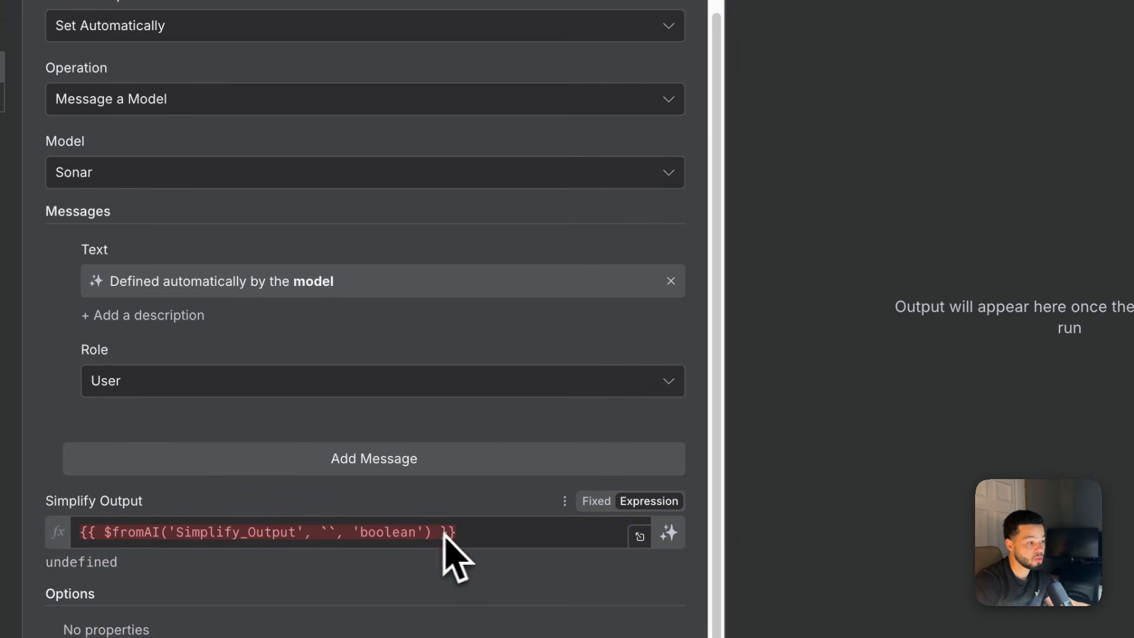
left_click(673, 541)
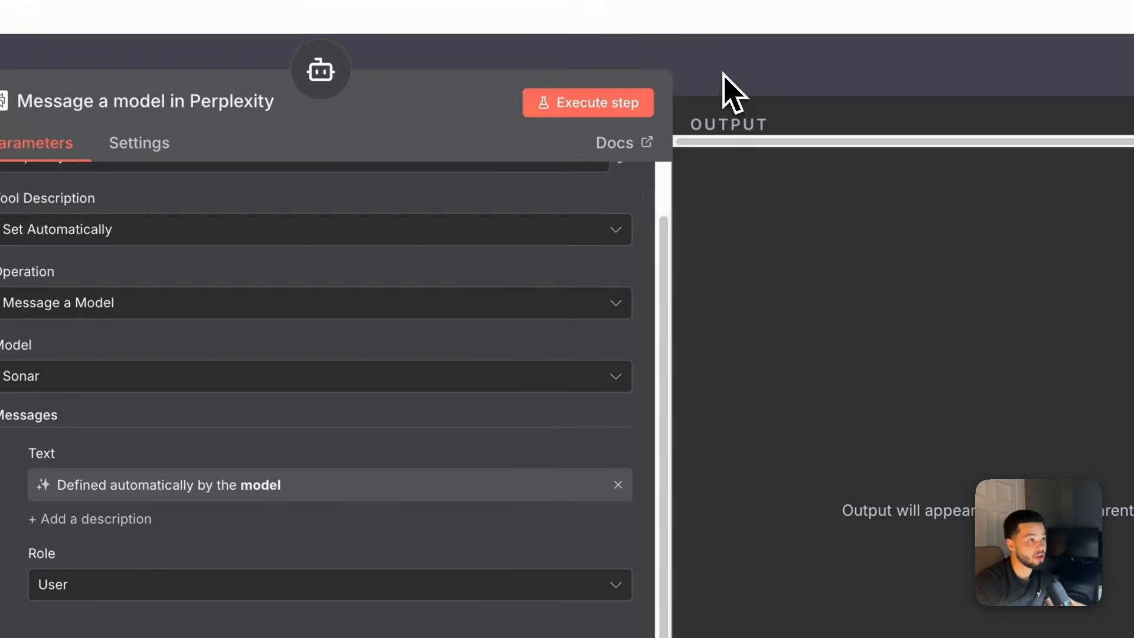
left_click(725, 77)
Search the node library for "edit field"
mouse_move(500, 440)
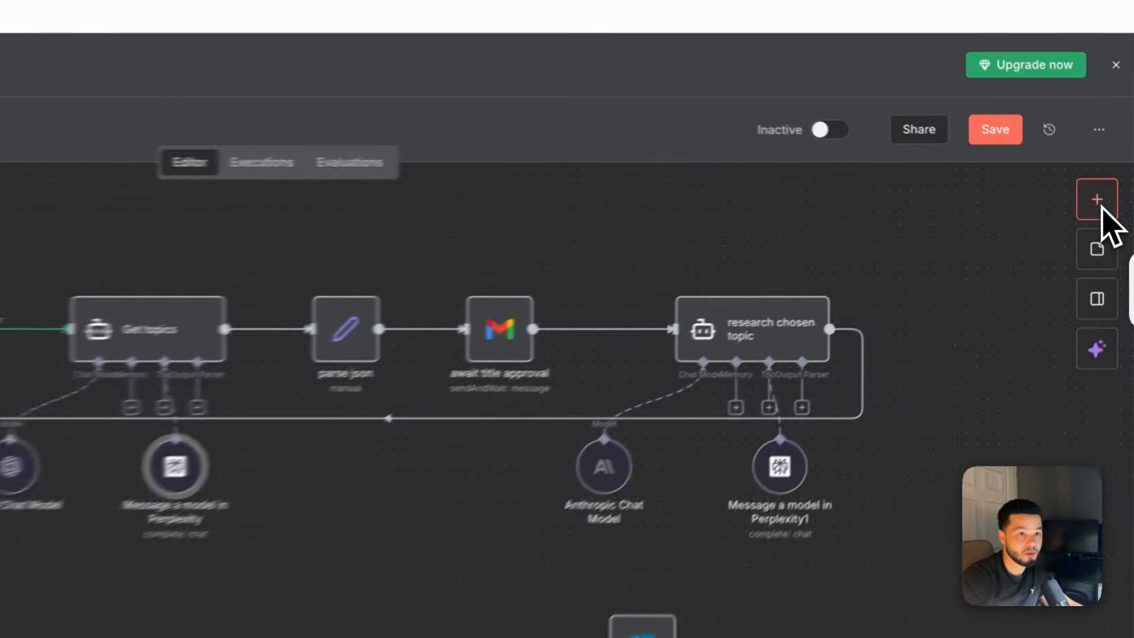
left_click(1113, 195)
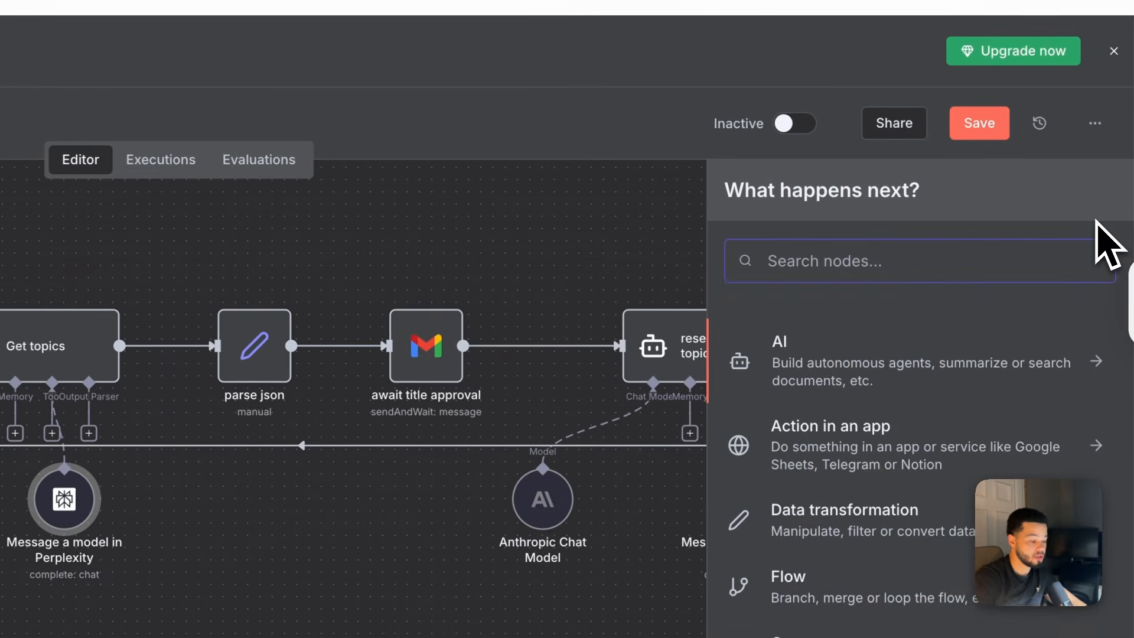
type("edit field")
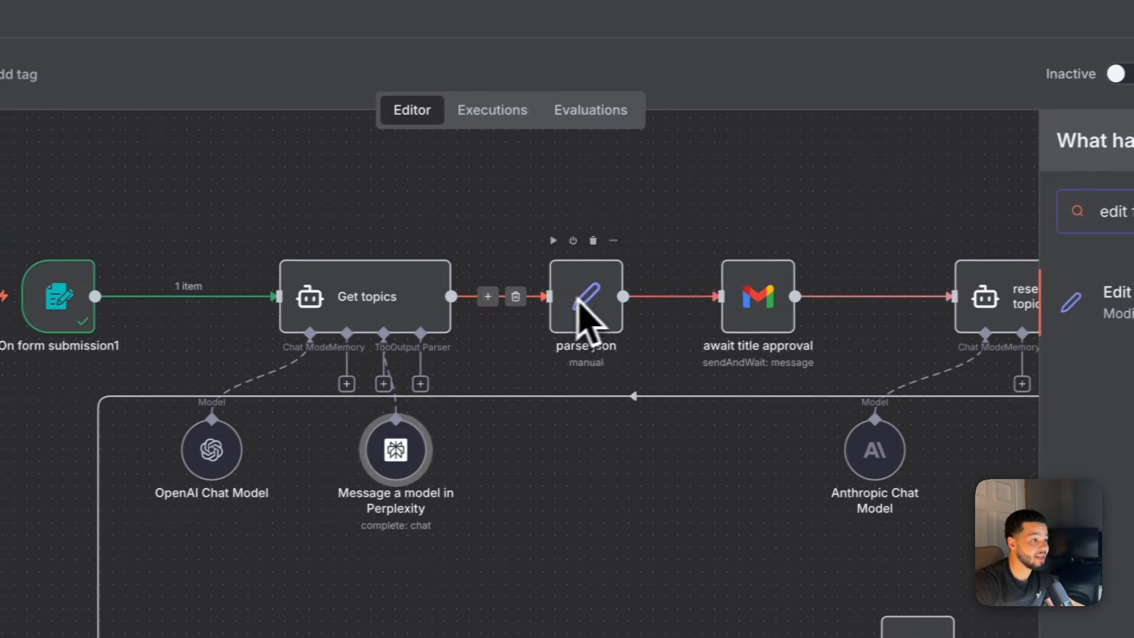
Review the parse json node's output field, keeping its type as Object, and open its value expression
double_click(572, 357)
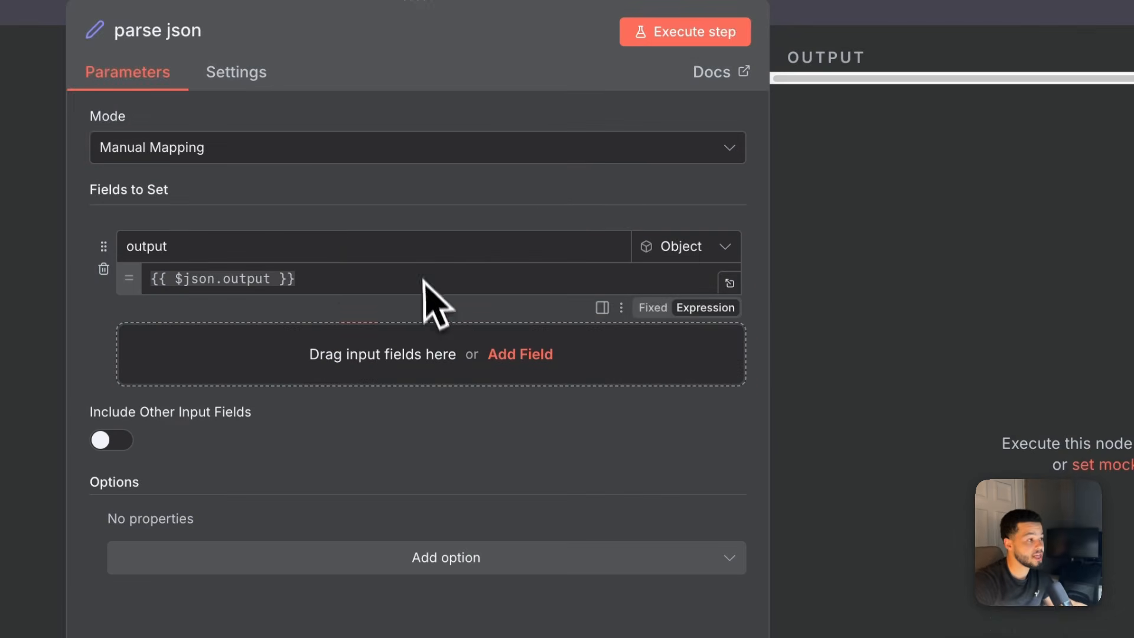
left_click(365, 280)
left_click(216, 245)
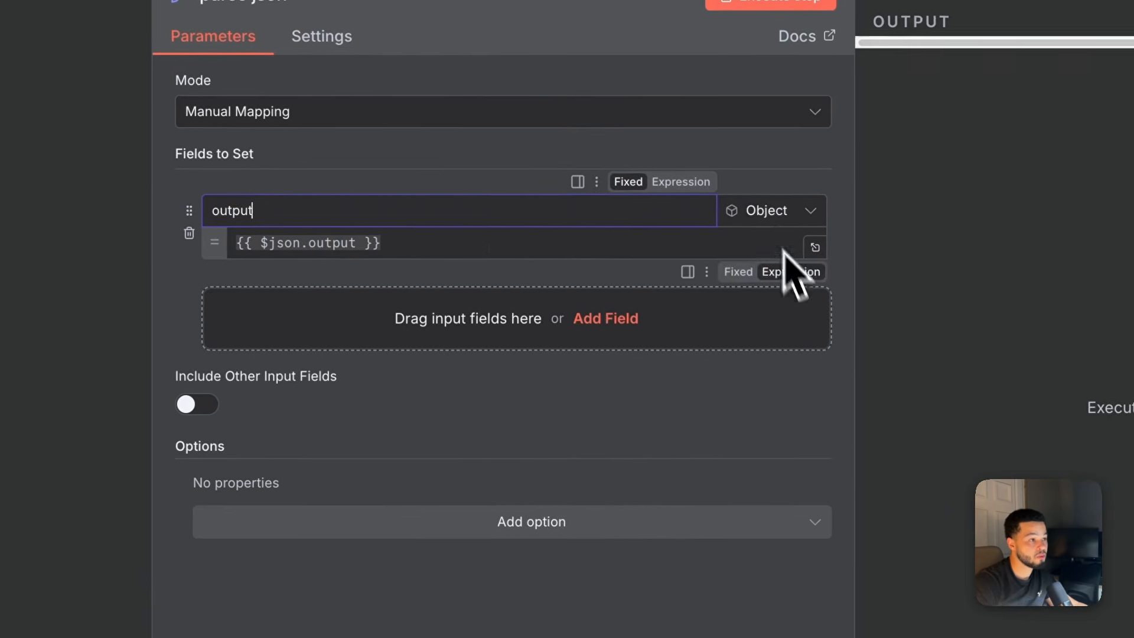
left_click(761, 210)
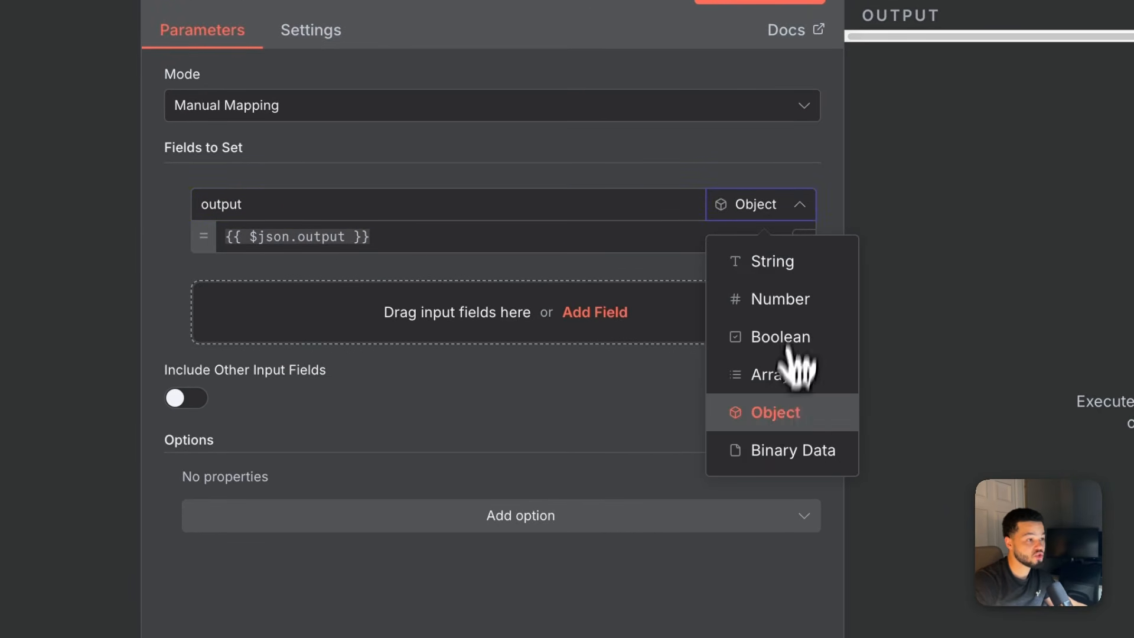
left_click(790, 417)
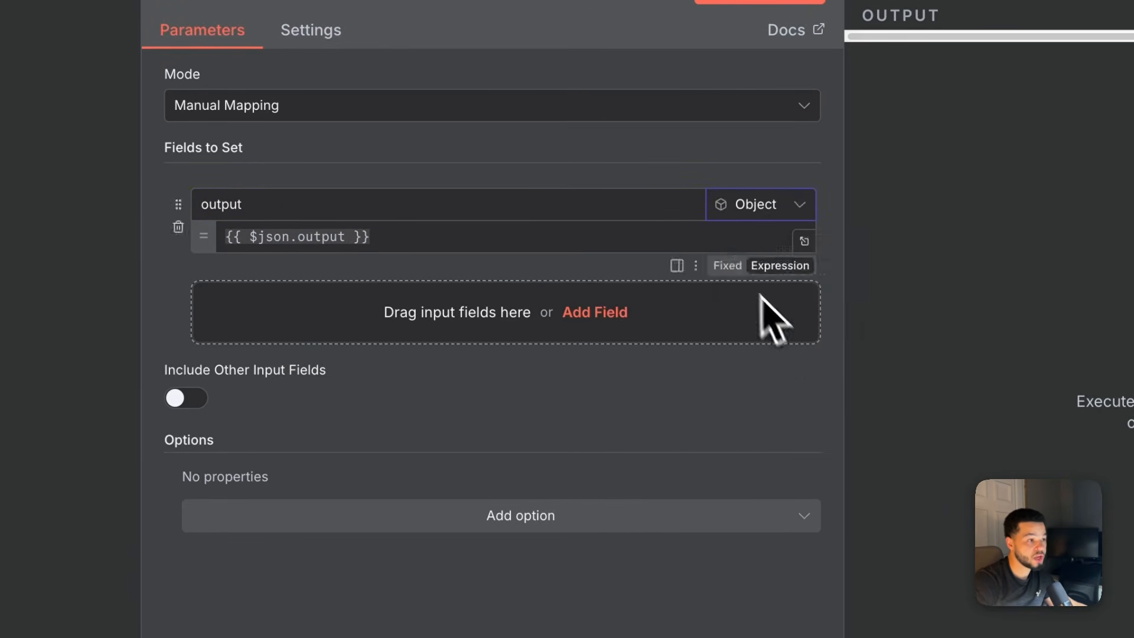
left_click(504, 239)
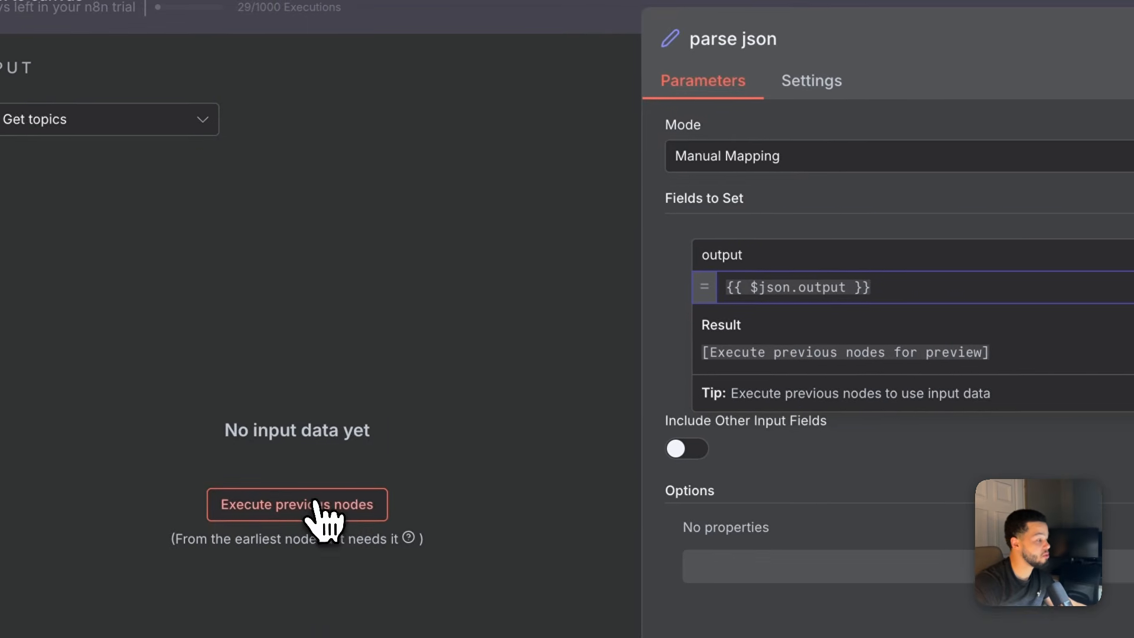
Execute the nodes before parse json, compare the raw titles input with the parsed output, and return to the canvas
left_click(383, 515)
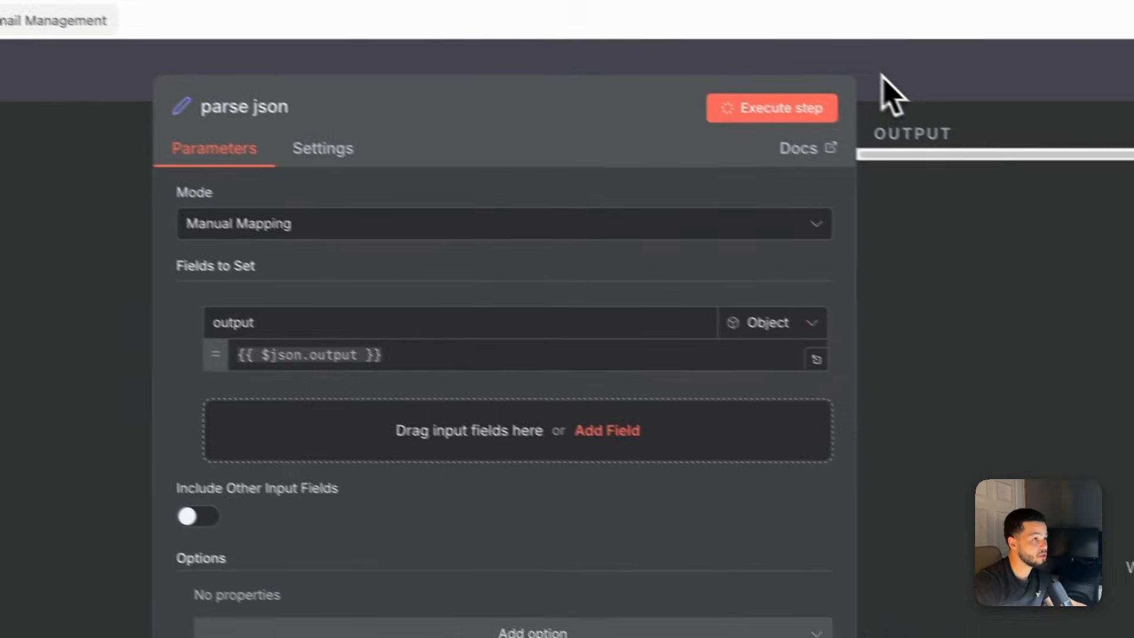
left_click(882, 78)
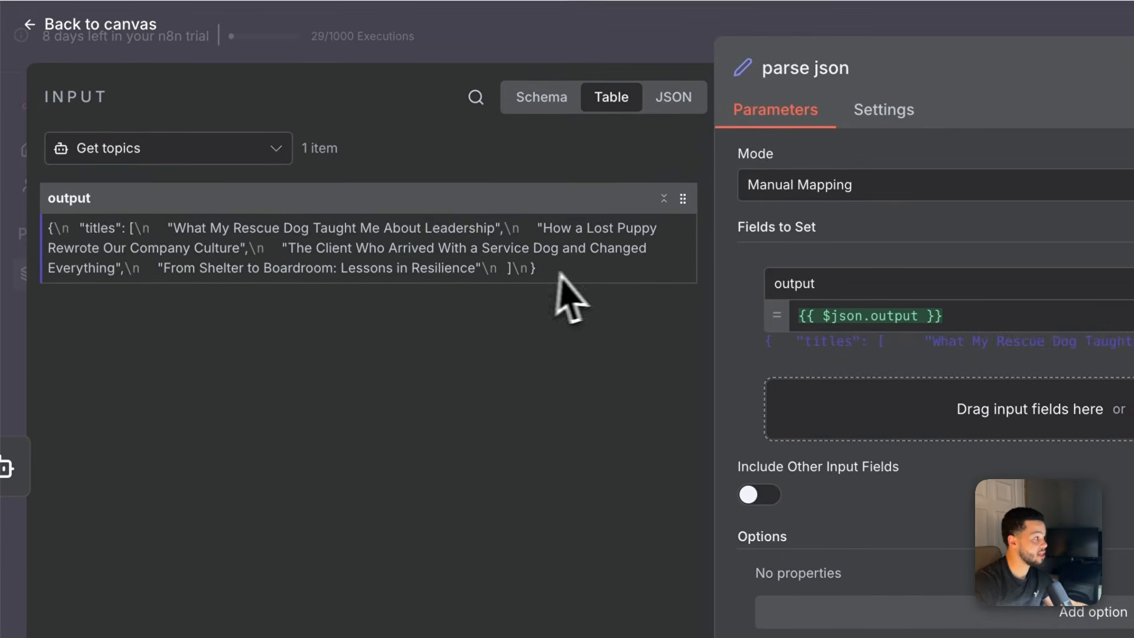
left_click_drag(561, 283, 25, 223)
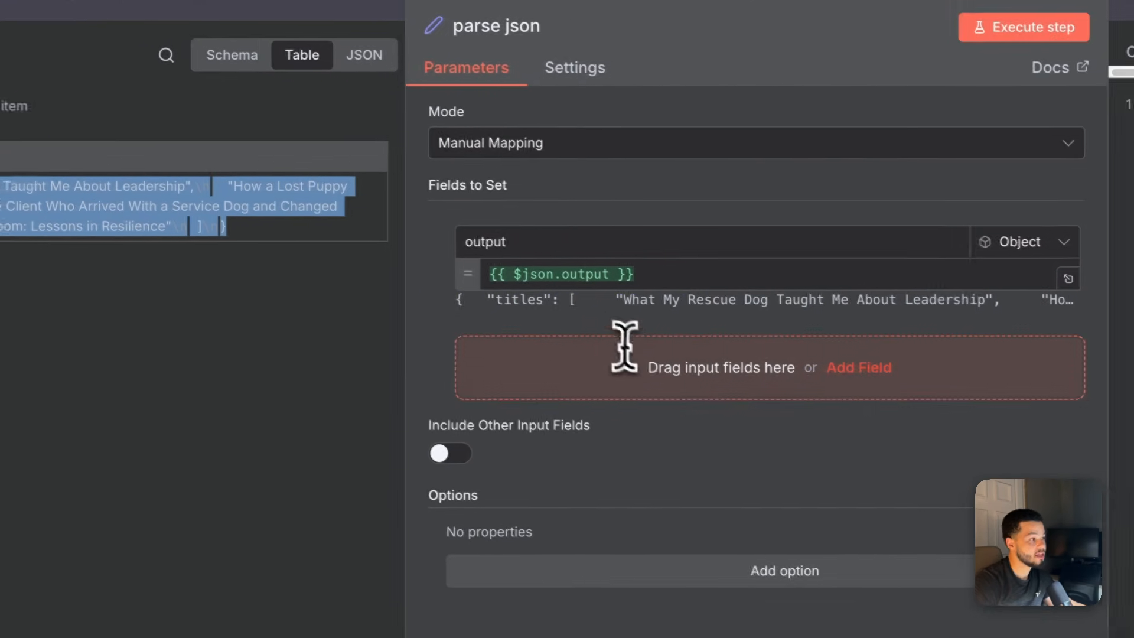
left_click(934, 404)
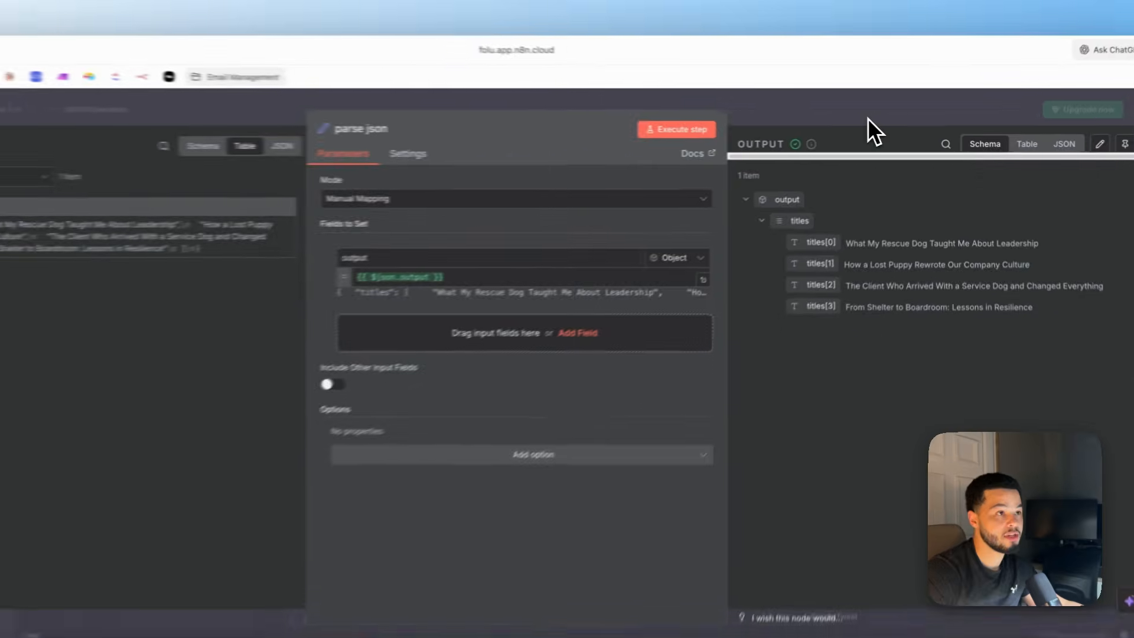
left_click(805, 99)
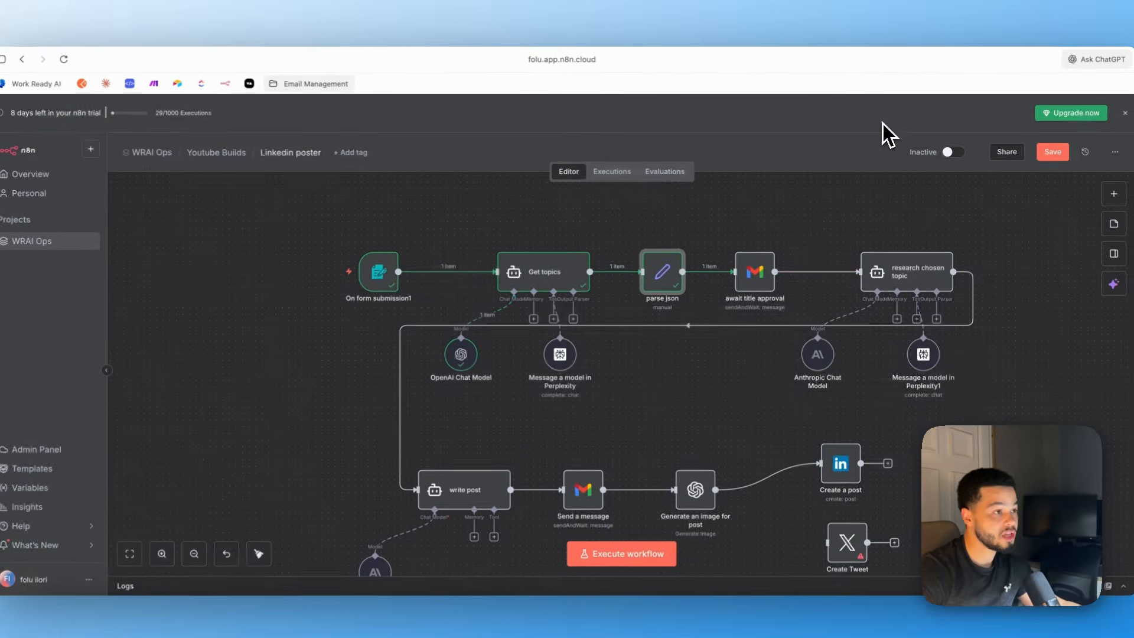
Select the await title approval node and browse the Human in the loop category of the node library
left_click(761, 273)
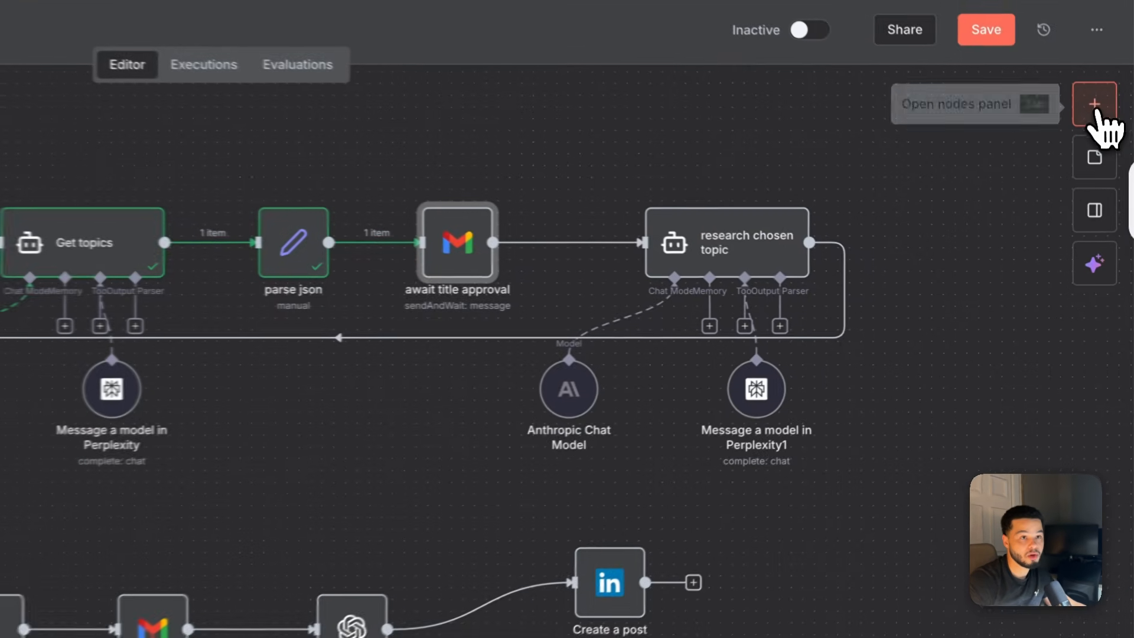
left_click(1112, 193)
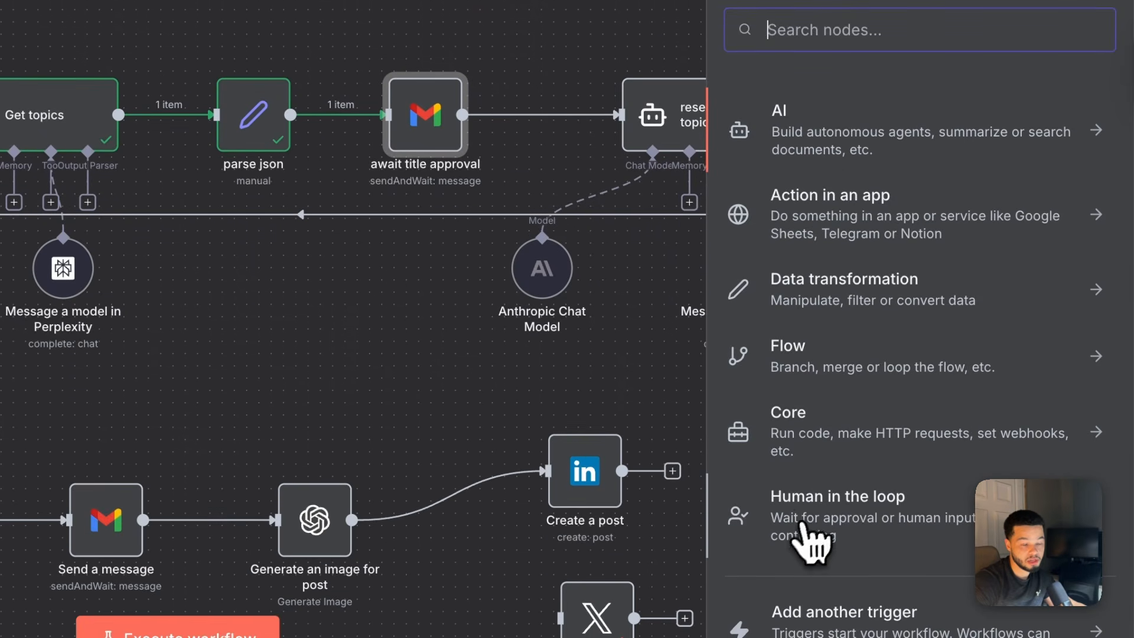
left_click(807, 523)
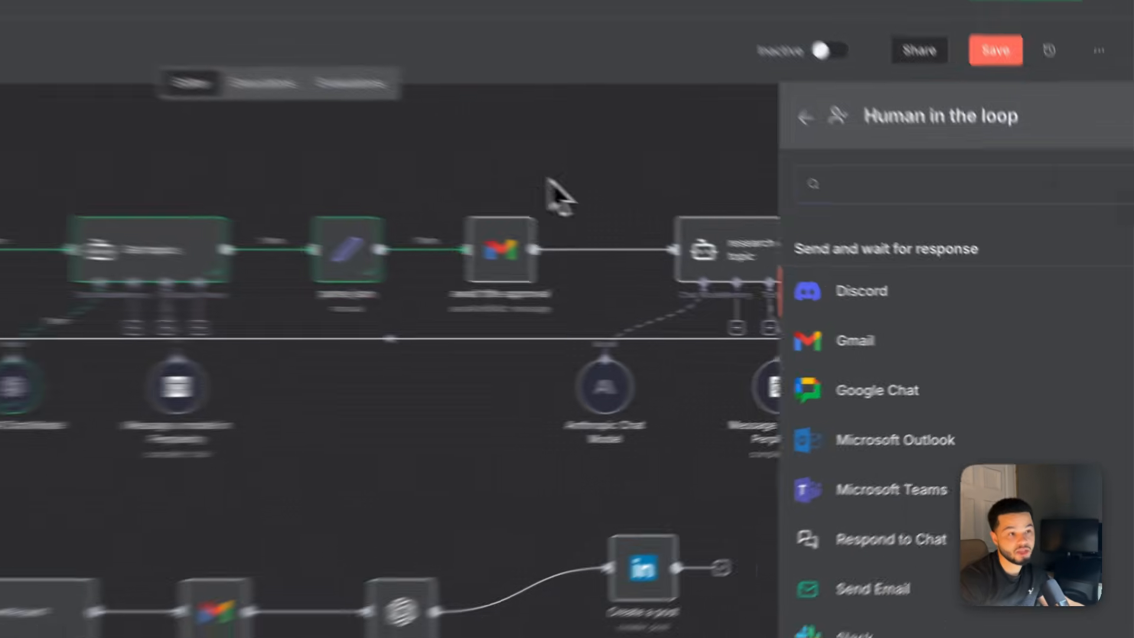
Open the await title approval node and review its recipient and subject fields
left_click(481, 42)
double_click(762, 273)
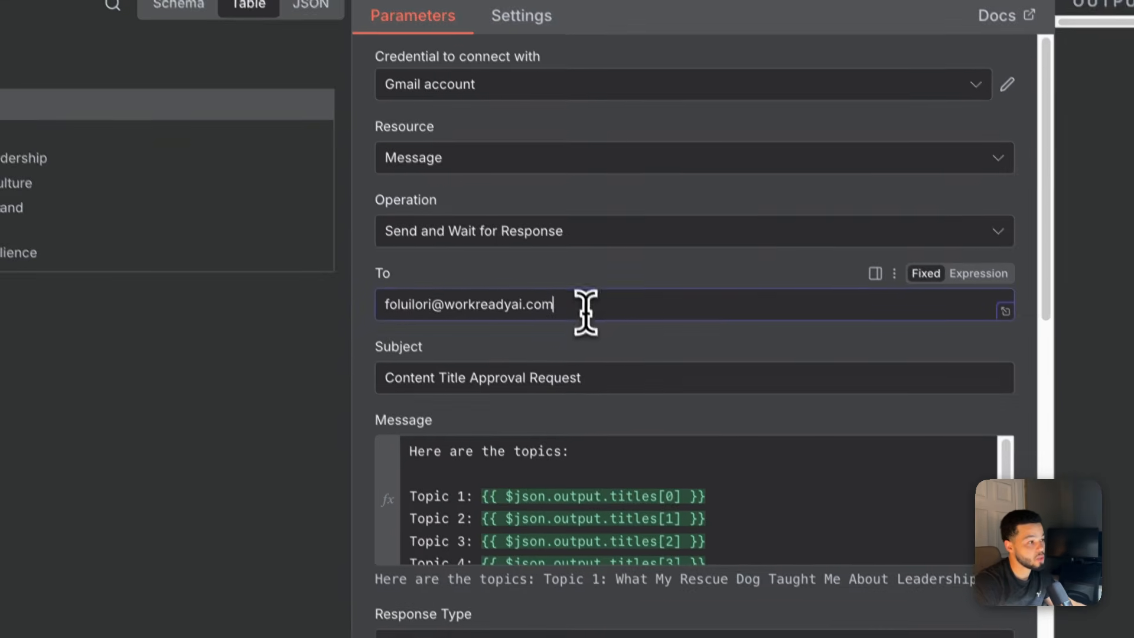
left_click_drag(603, 390, 500, 390)
left_click_drag(344, 283, 374, 299)
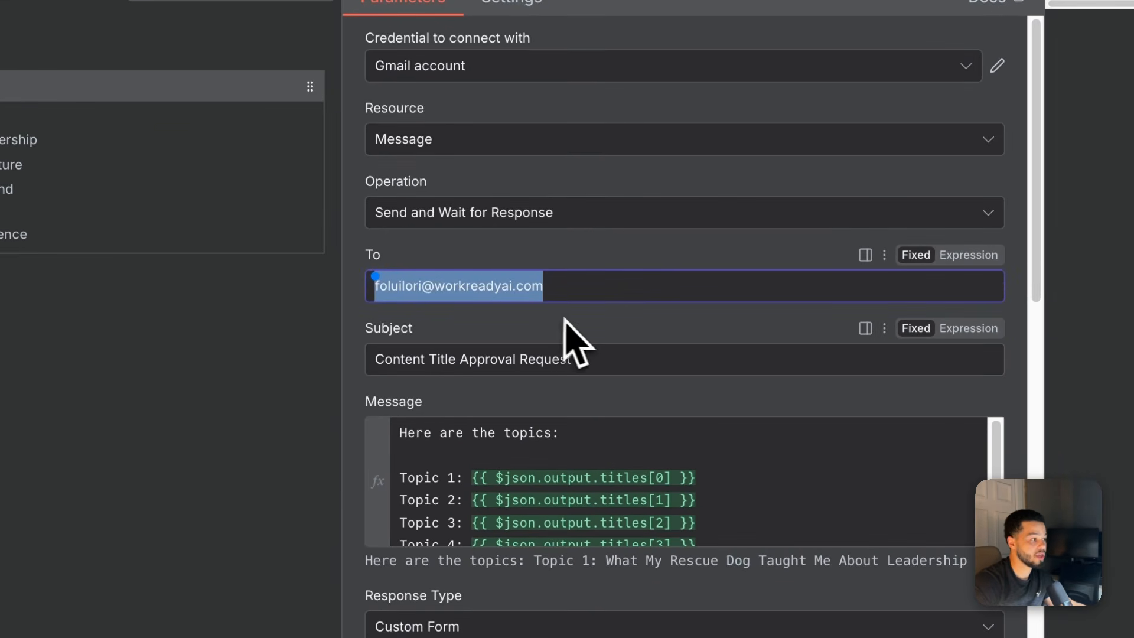
scroll(564, 322, "down", 2)
left_click(653, 287)
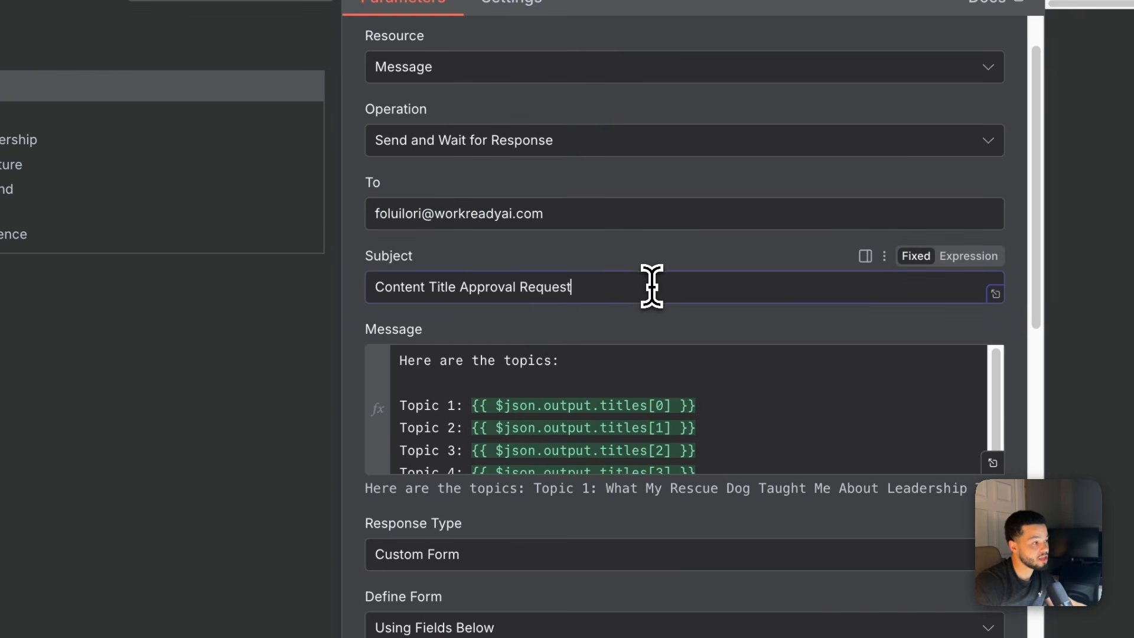
left_click_drag(626, 293, 368, 281)
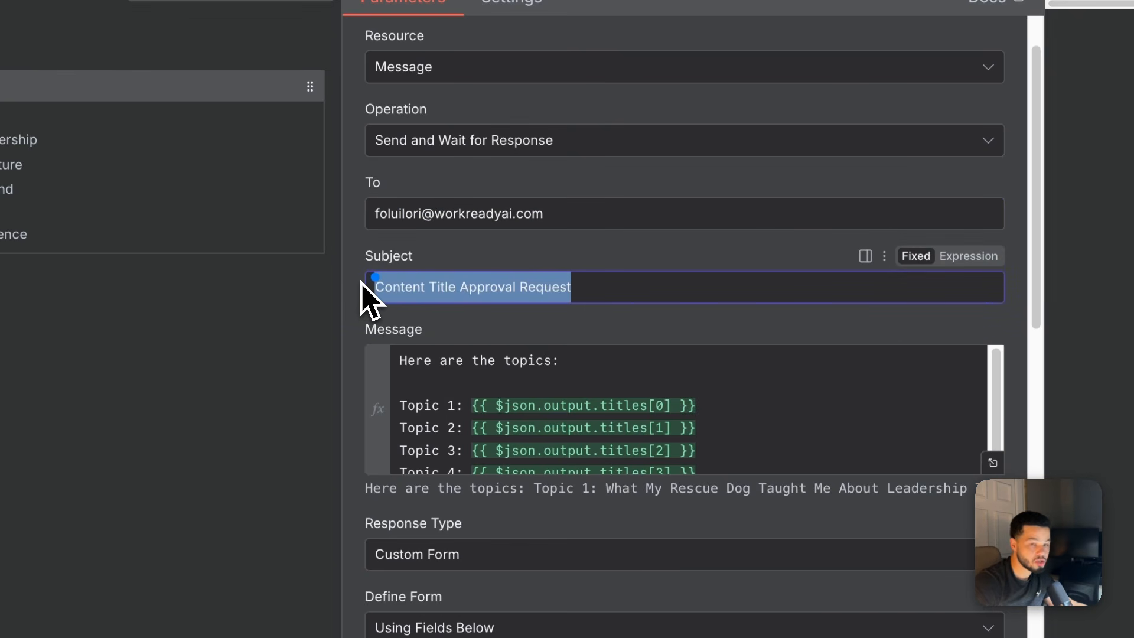
Examine the message expression that lists the four topics, comparing its title references with the incoming parse json data
scroll(729, 374, "down", 1)
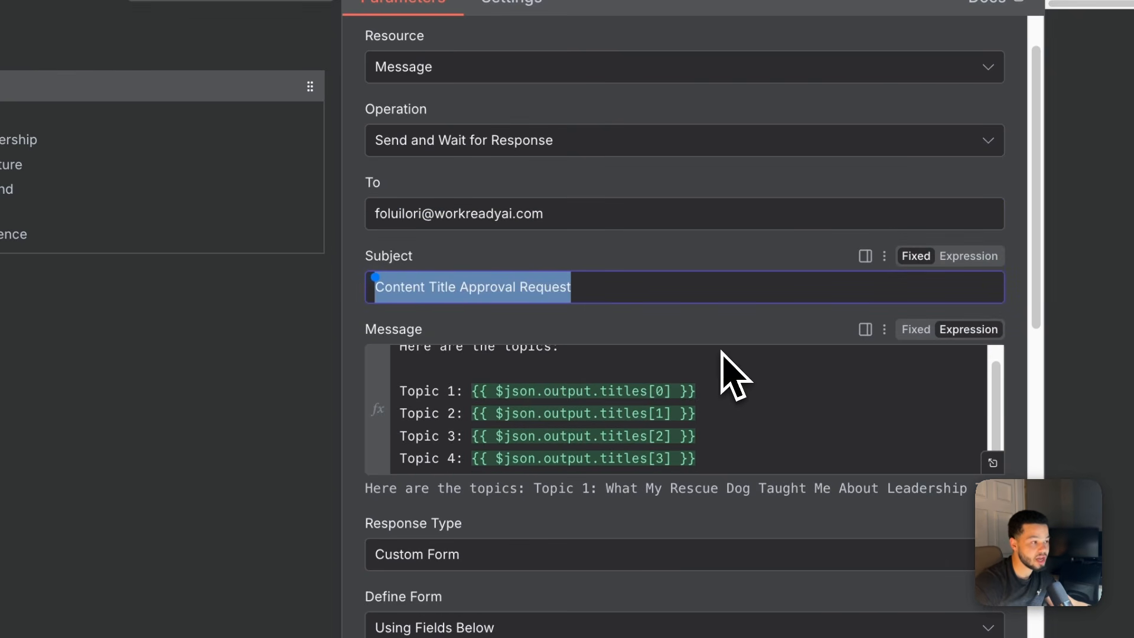
scroll(729, 375, "up", 1)
scroll(738, 349, "down", 2)
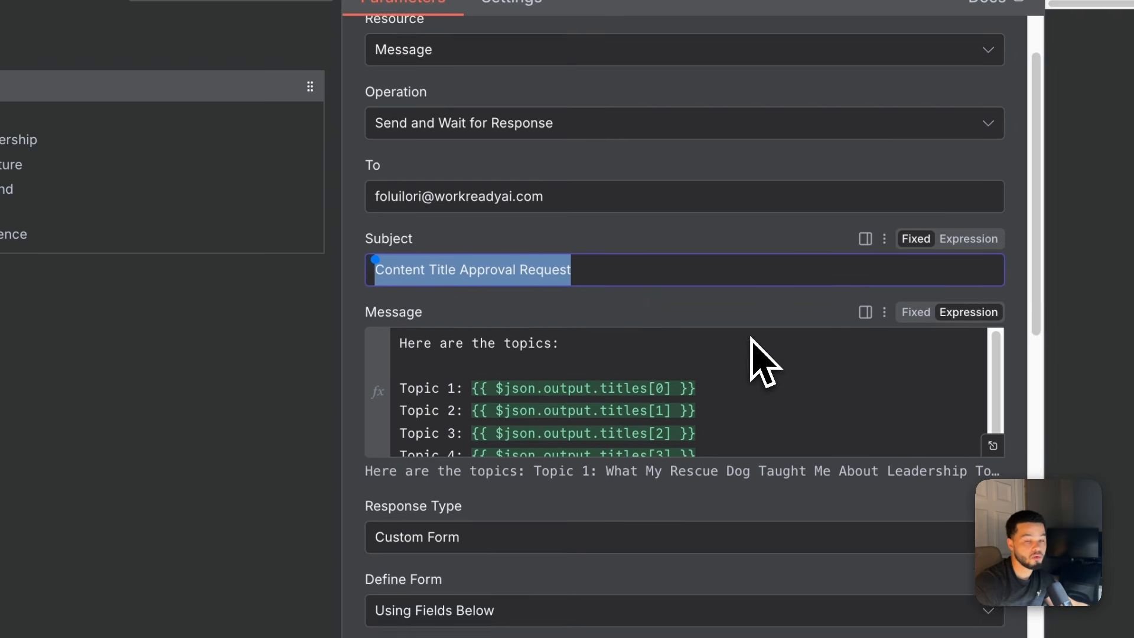
scroll(633, 317, "down", 1)
left_click(698, 328)
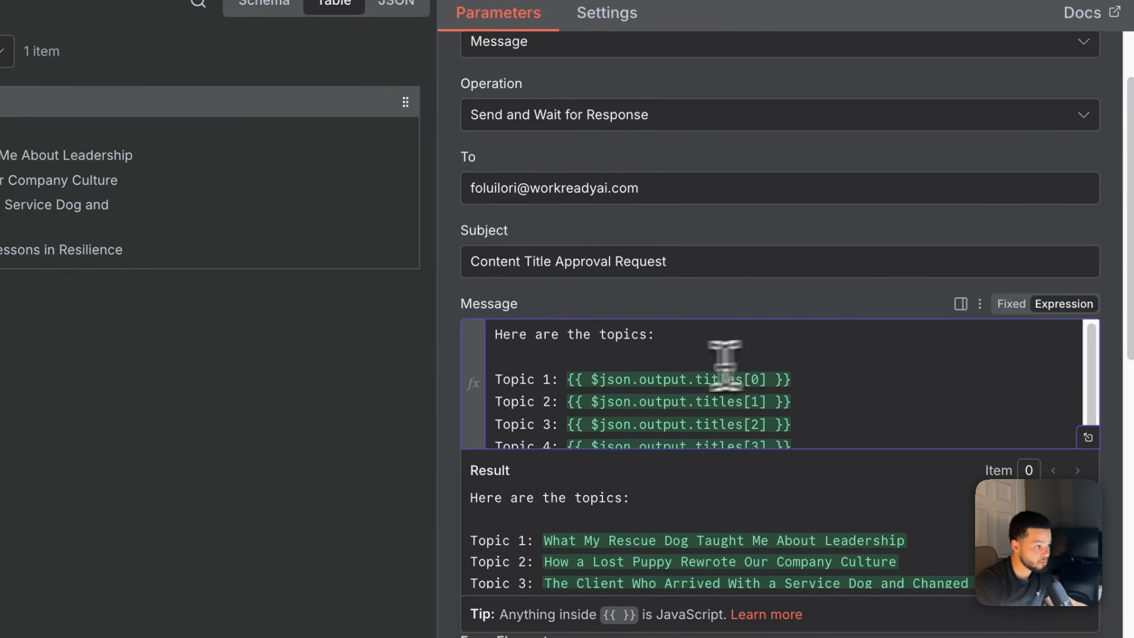
scroll(585, 369, "down", 1)
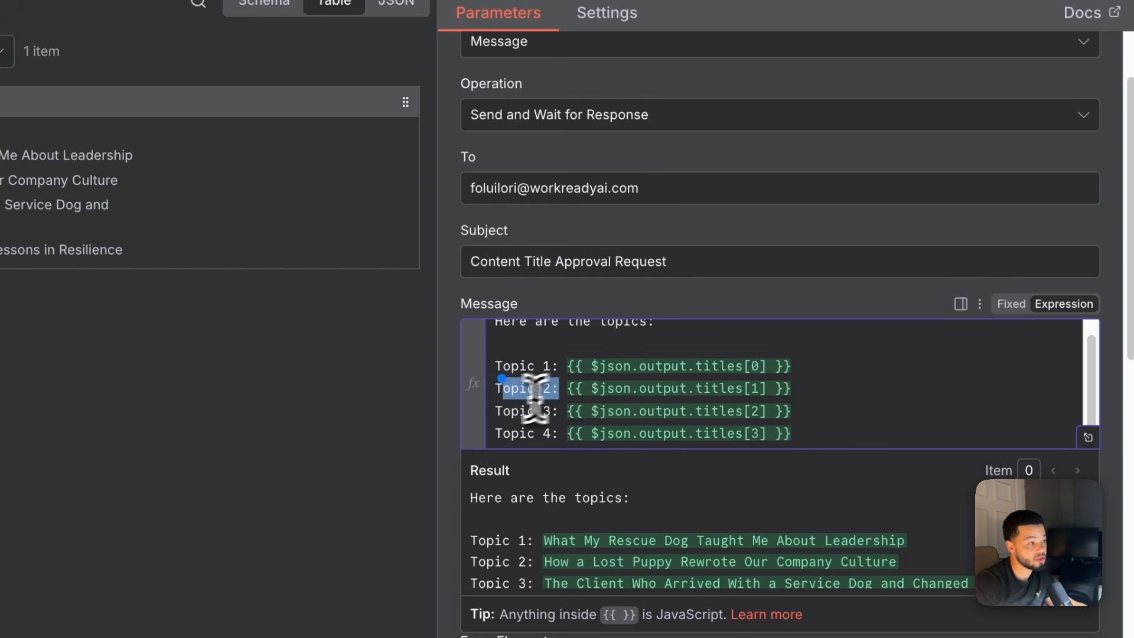
left_click(502, 411)
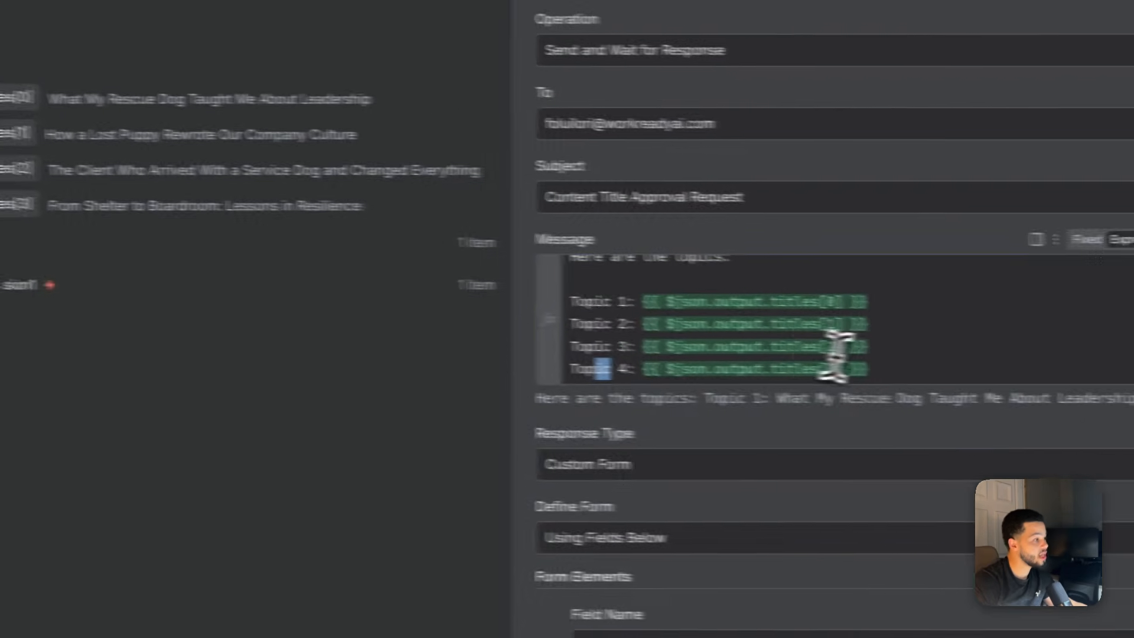
left_click(827, 420)
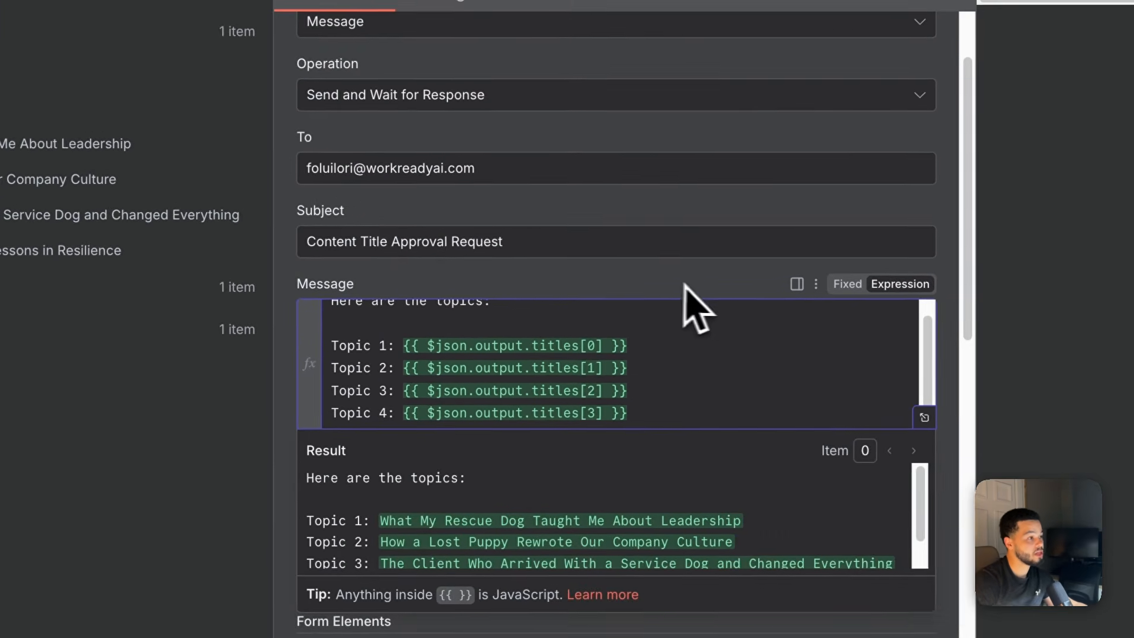
left_click(808, 235)
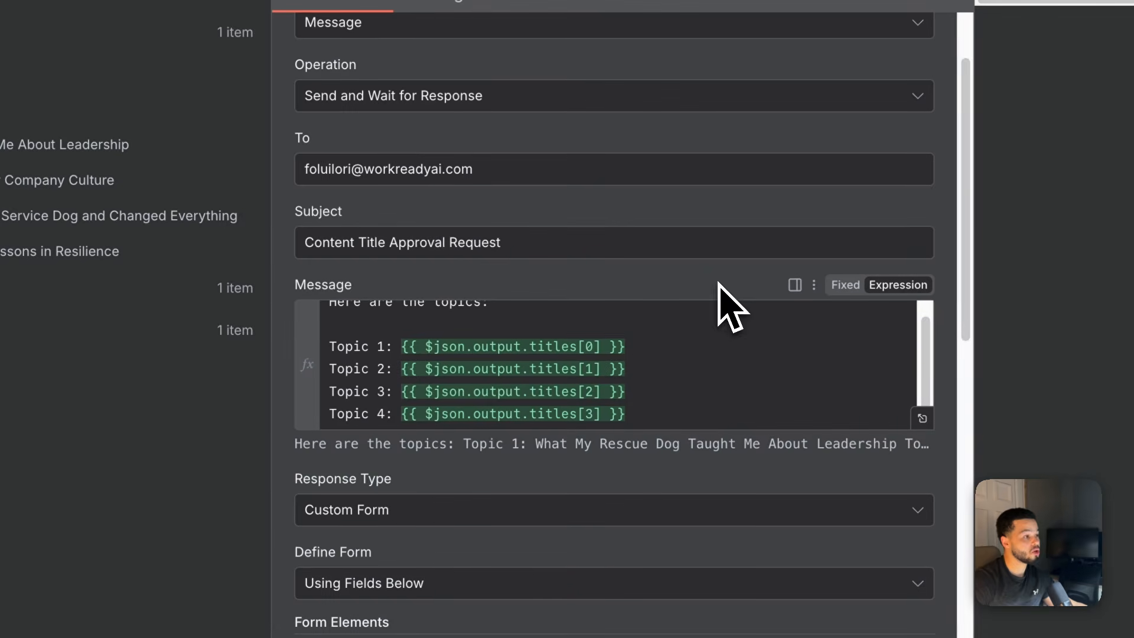
left_click_drag(661, 413, 382, 294)
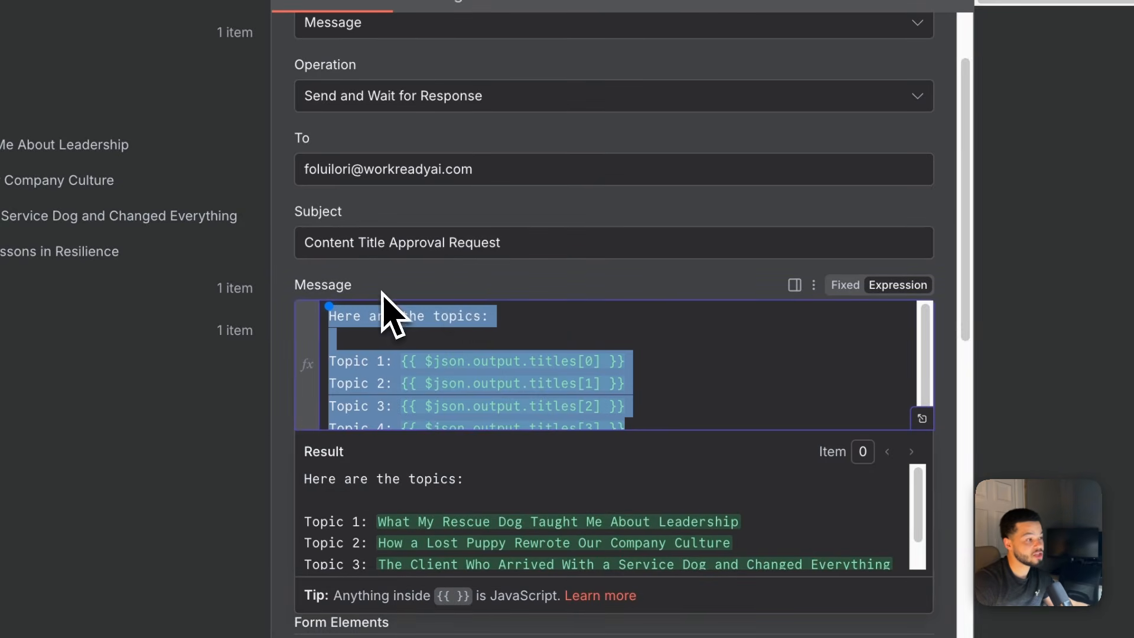
left_click(597, 278)
scroll(638, 354, "down", 1)
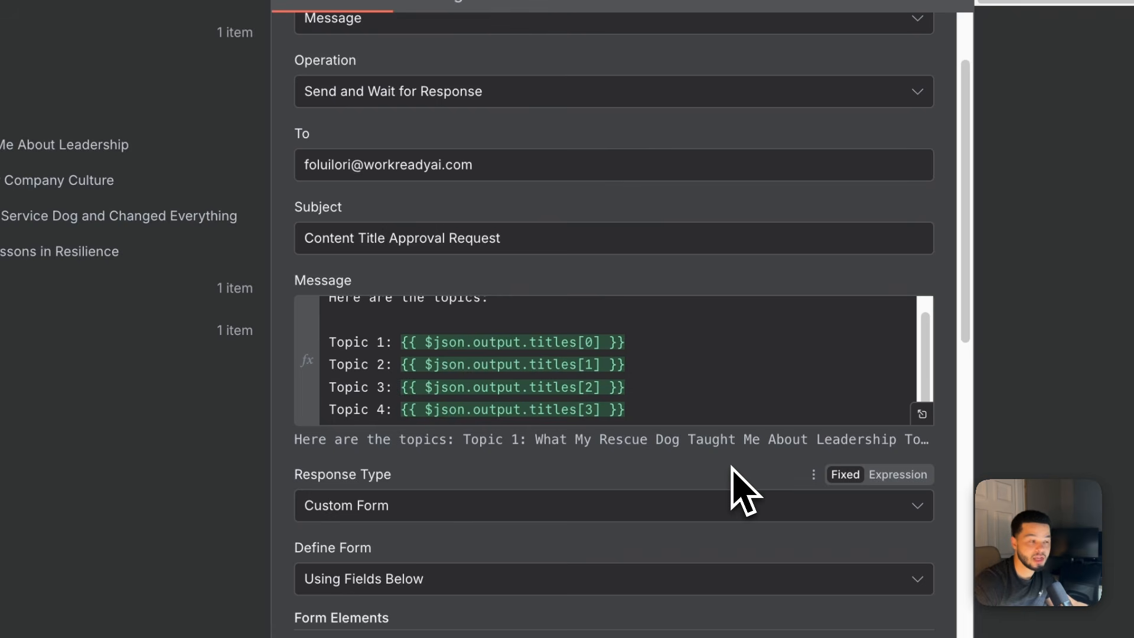
Review the Custom Form response type and the choices for defining the form, keeping Using Fields Below
scroll(742, 502, "down", 3)
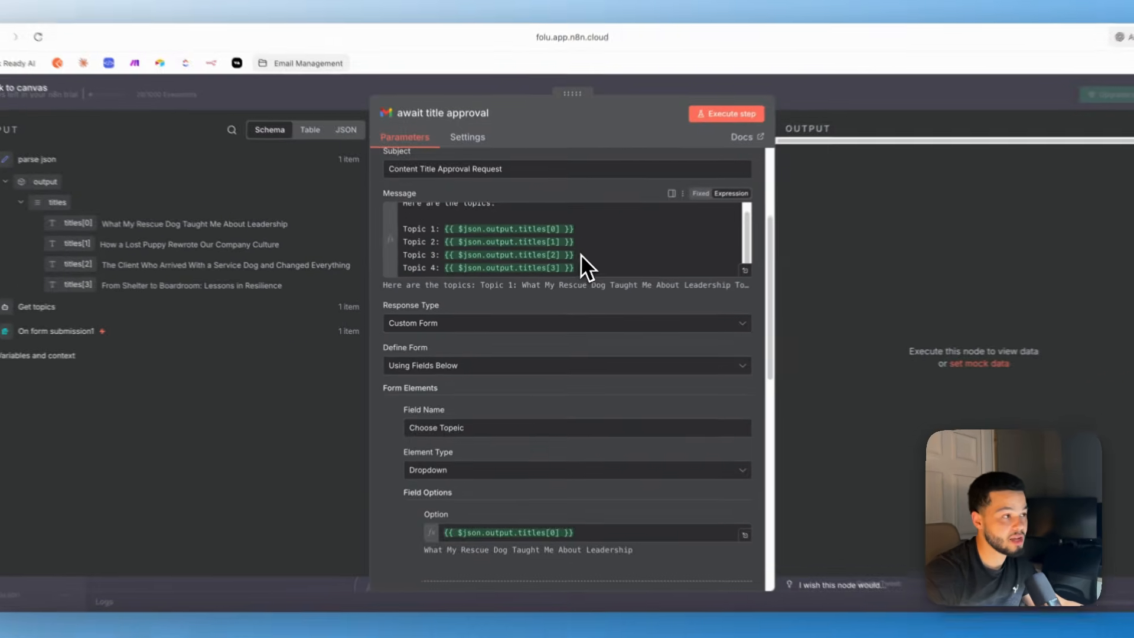
scroll(593, 302, "down", 2)
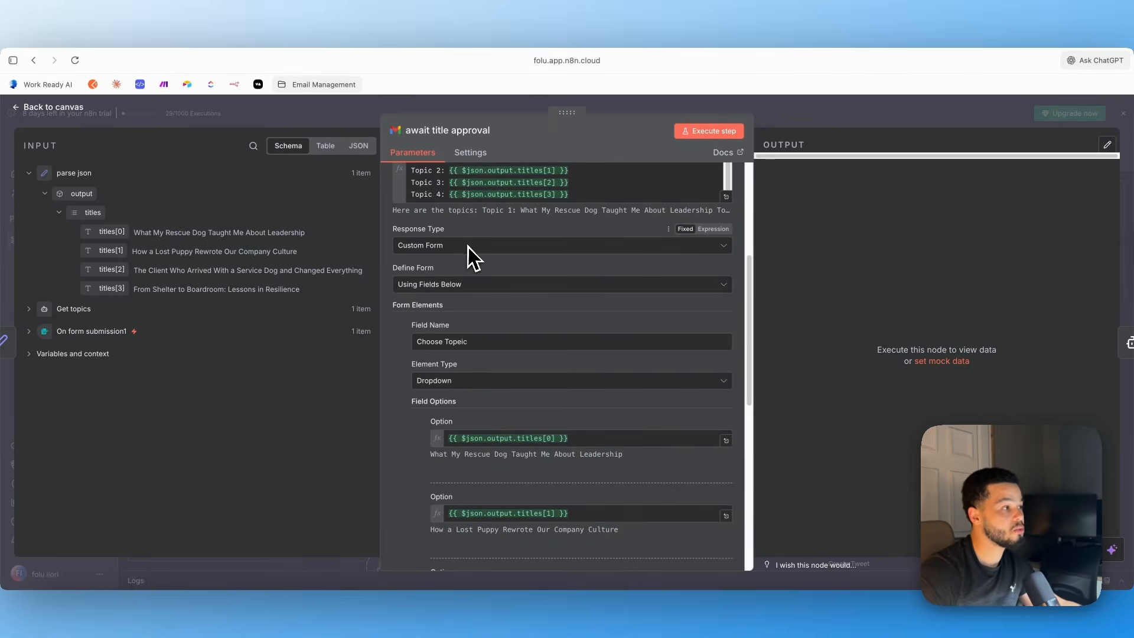
scroll(460, 251, "up", 2)
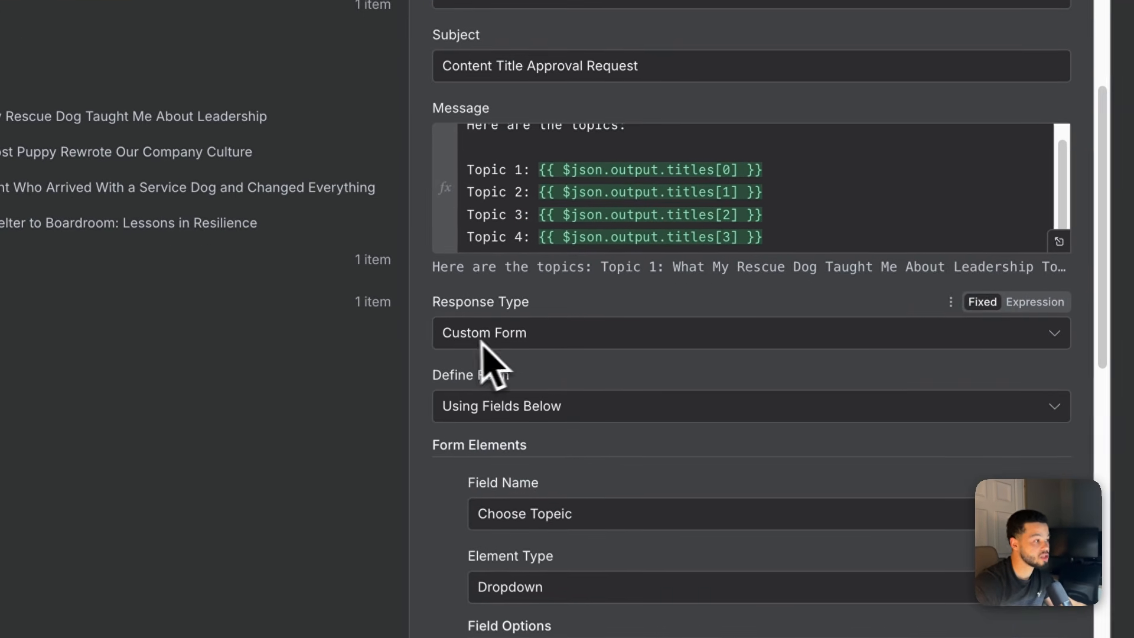
scroll(591, 413, "down", 2)
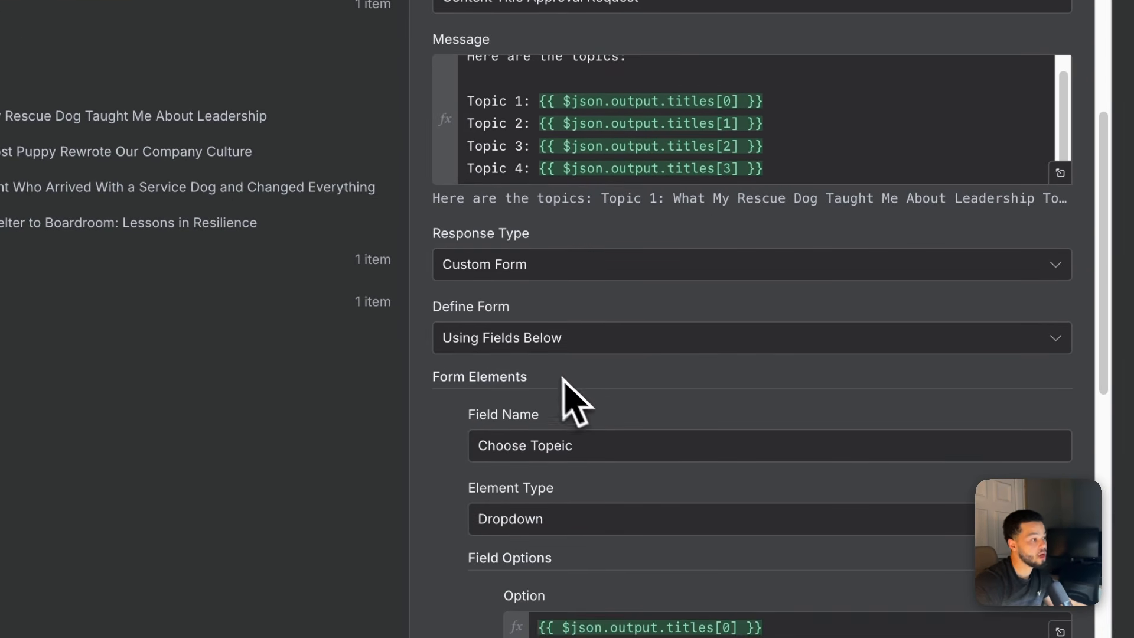
left_click(549, 342)
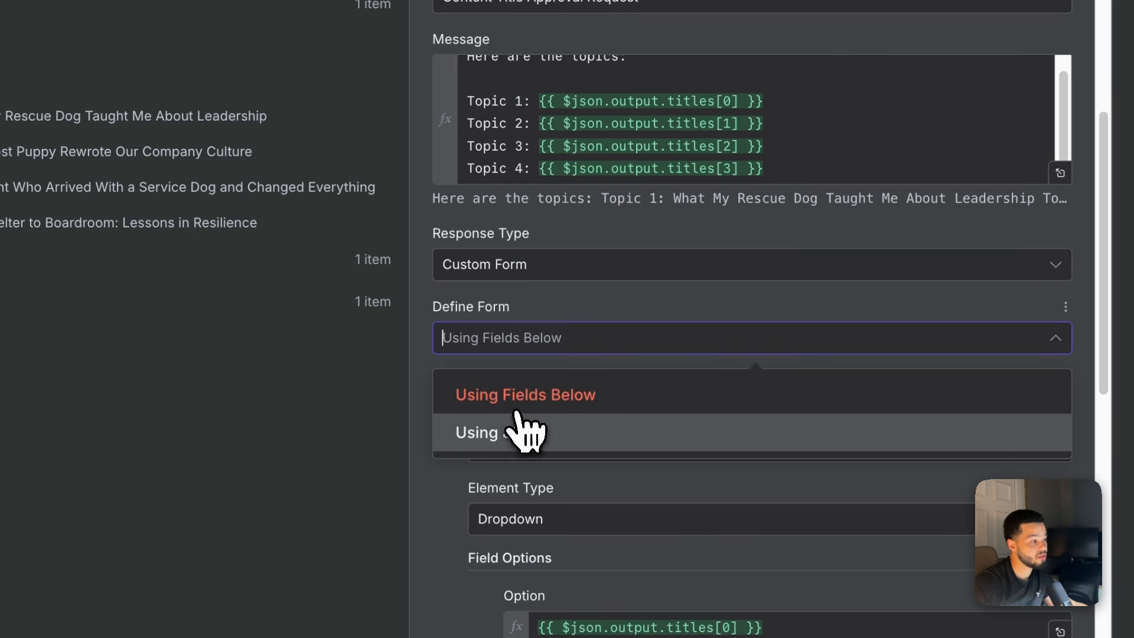
left_click(579, 347)
Correct the form element's field name to Choose Topic and keep its element type as Dropdown
scroll(650, 354, "down", 5)
left_click(612, 195)
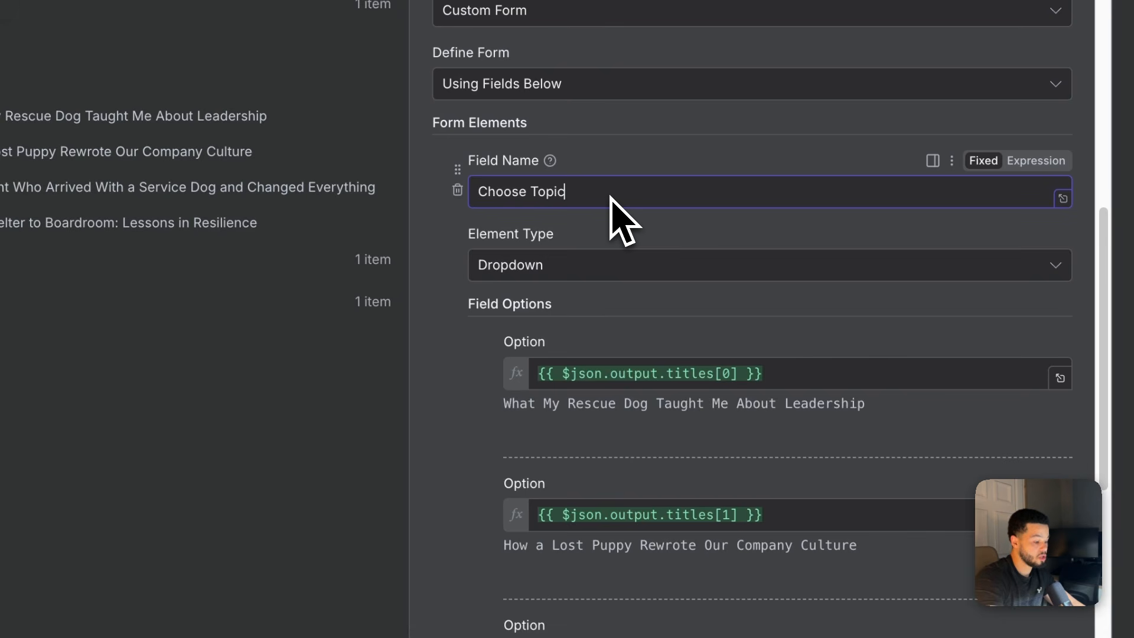
left_click(617, 273)
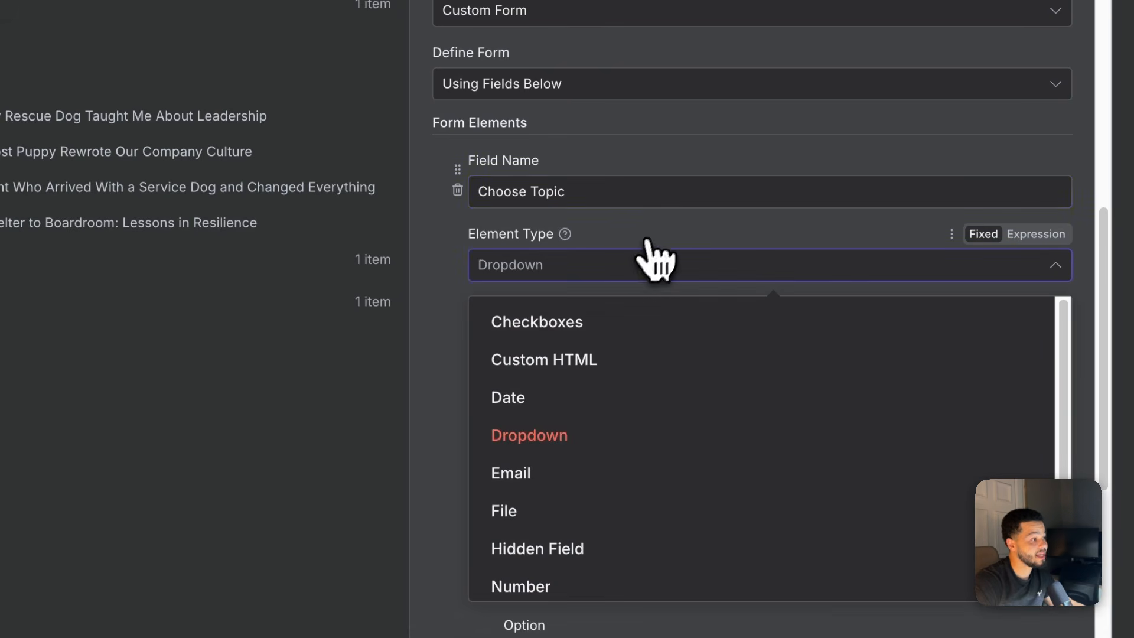
left_click(654, 260)
Review the dropdown's field options and the title expression used for each one
scroll(756, 414, "down", 3)
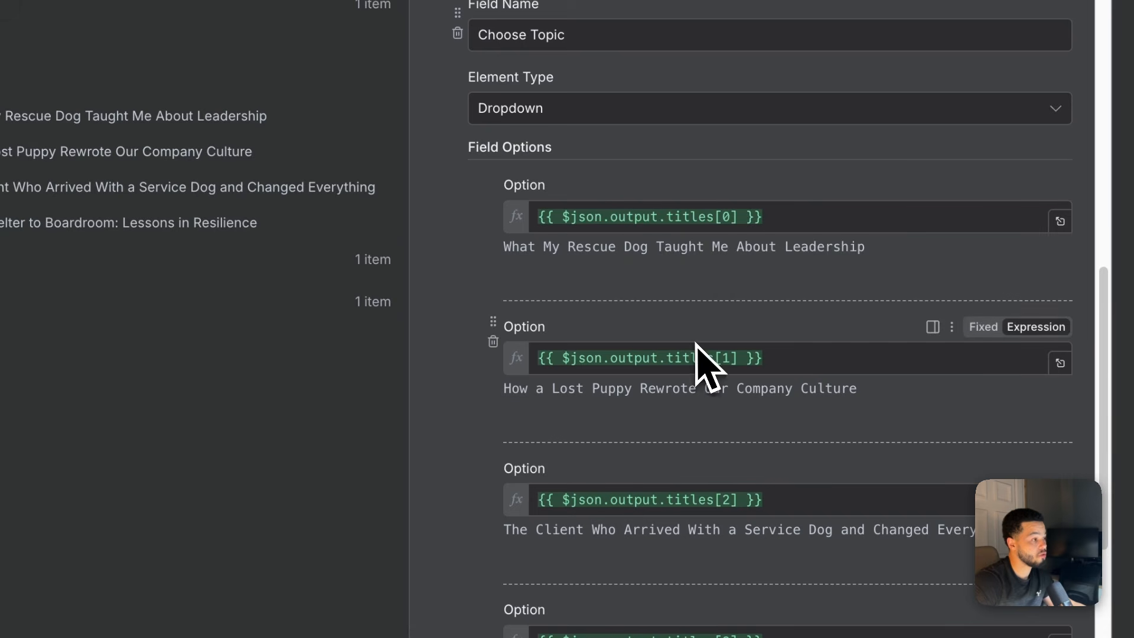
scroll(721, 339, "down", 1)
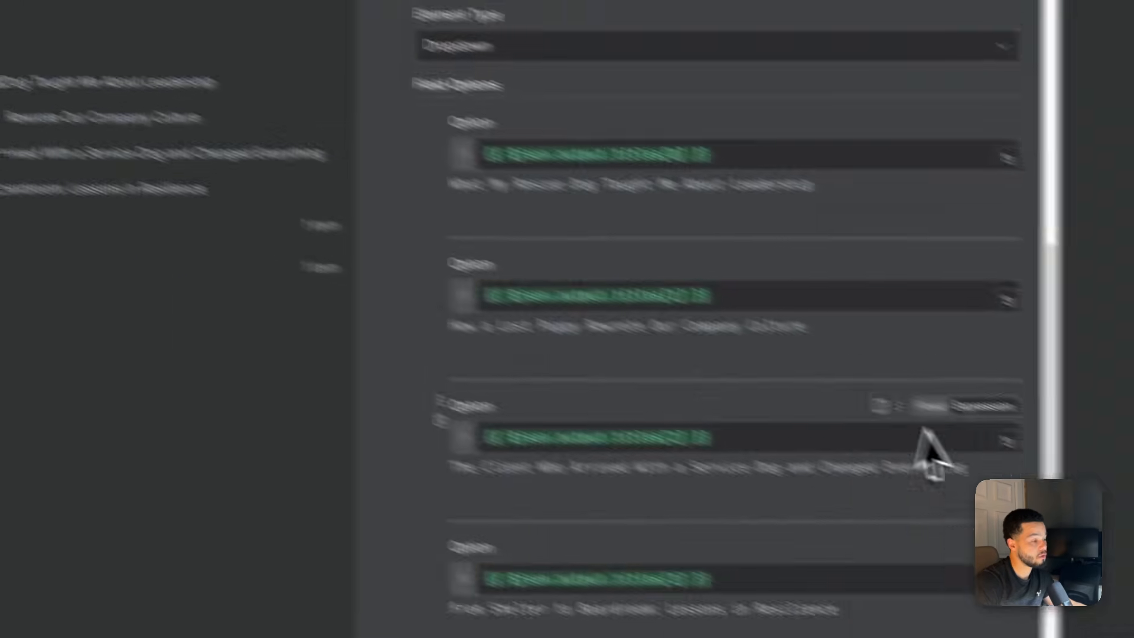
scroll(927, 435, "up", 5)
scroll(828, 407, "down", 5)
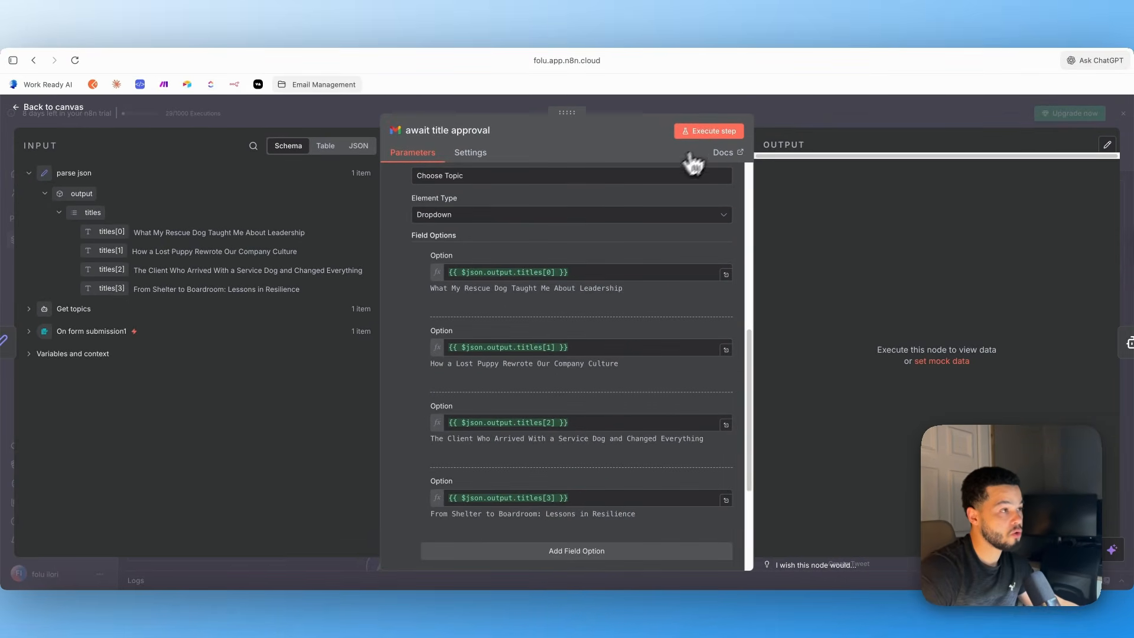
Execute the await title approval step, switch to Gmail, refresh the inbox and read the new Content Title Approval Request email
left_click(718, 135)
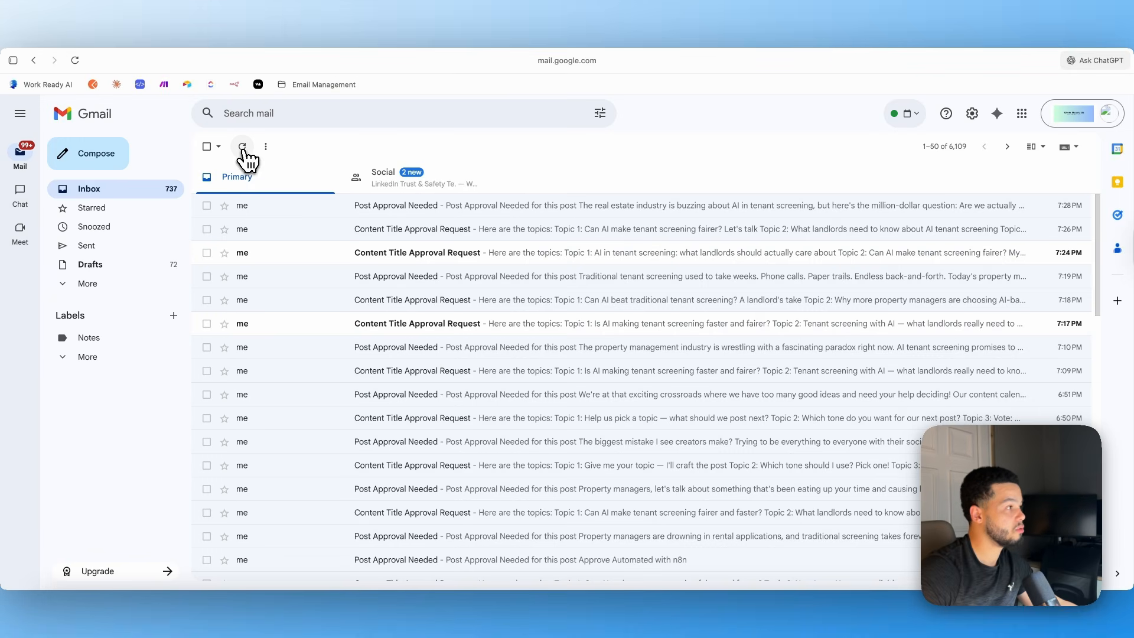
left_click(242, 146)
left_click(355, 210)
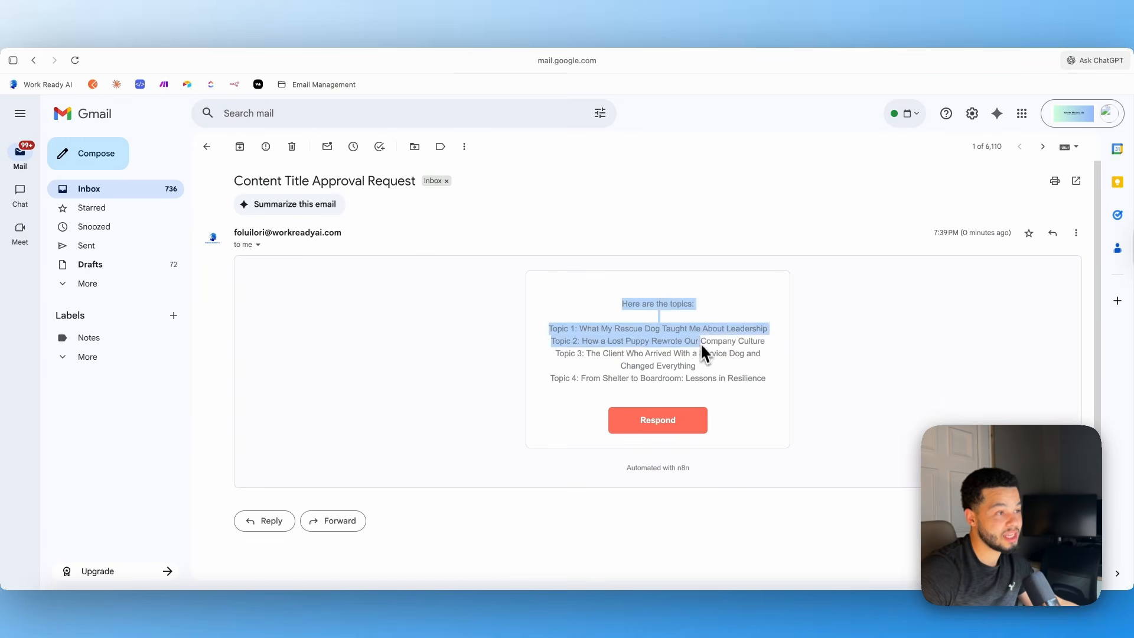
left_click_drag(702, 347, 750, 384)
left_click(751, 384)
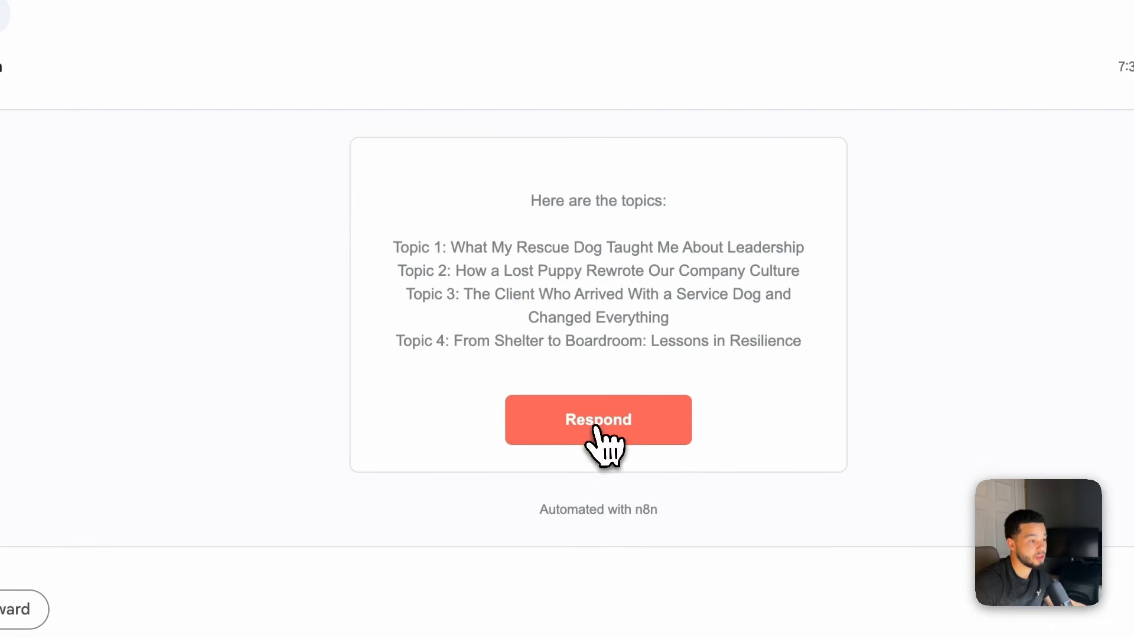
Respond to the approval email by choosing the topic What My Rescue Dog Taught Me About Leadership and submitting the form
left_click(599, 426)
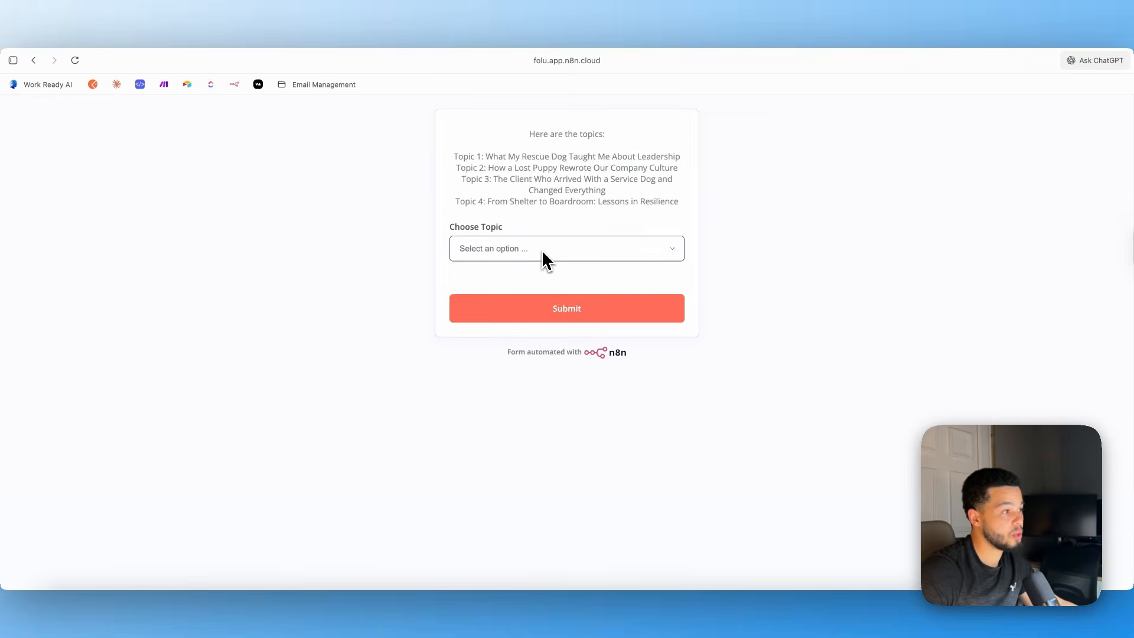
left_click(542, 249)
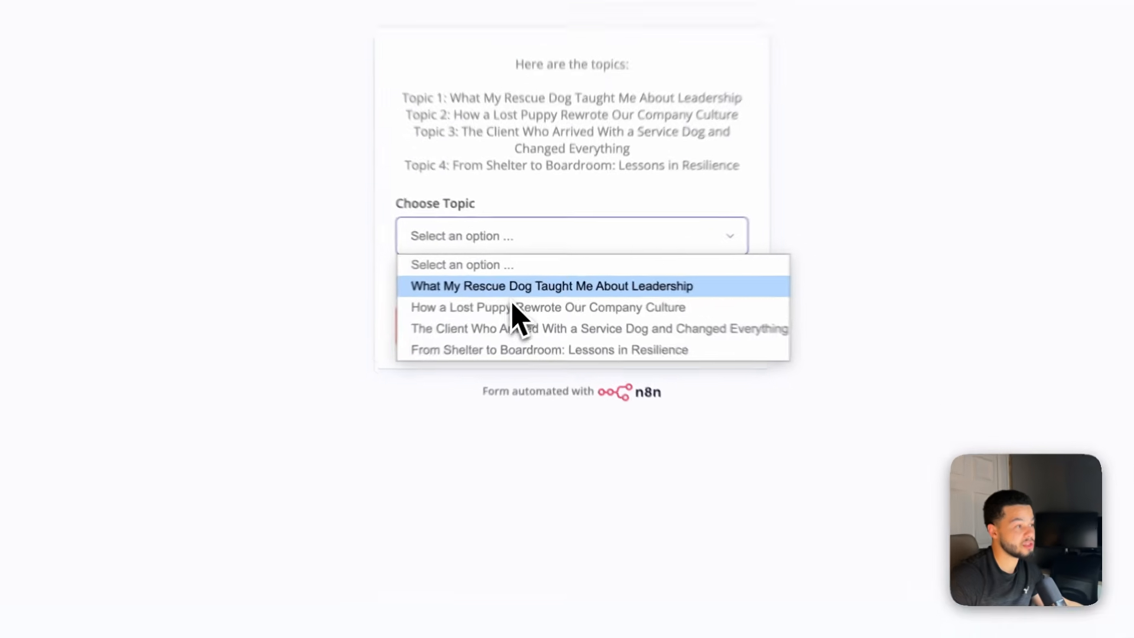
left_click(500, 299)
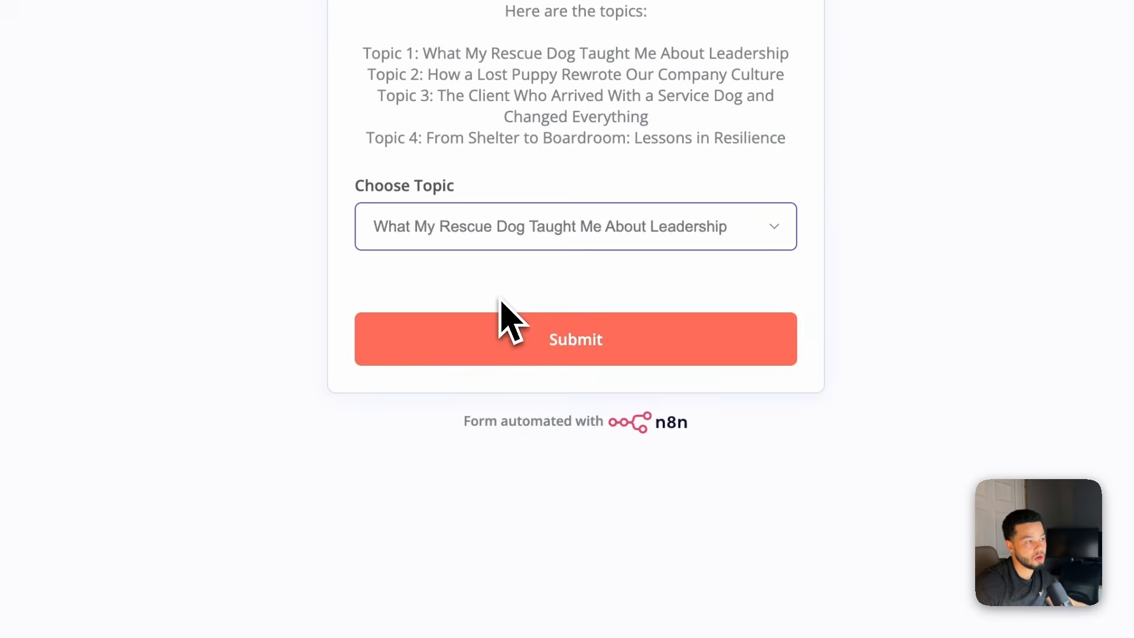
left_click(572, 339)
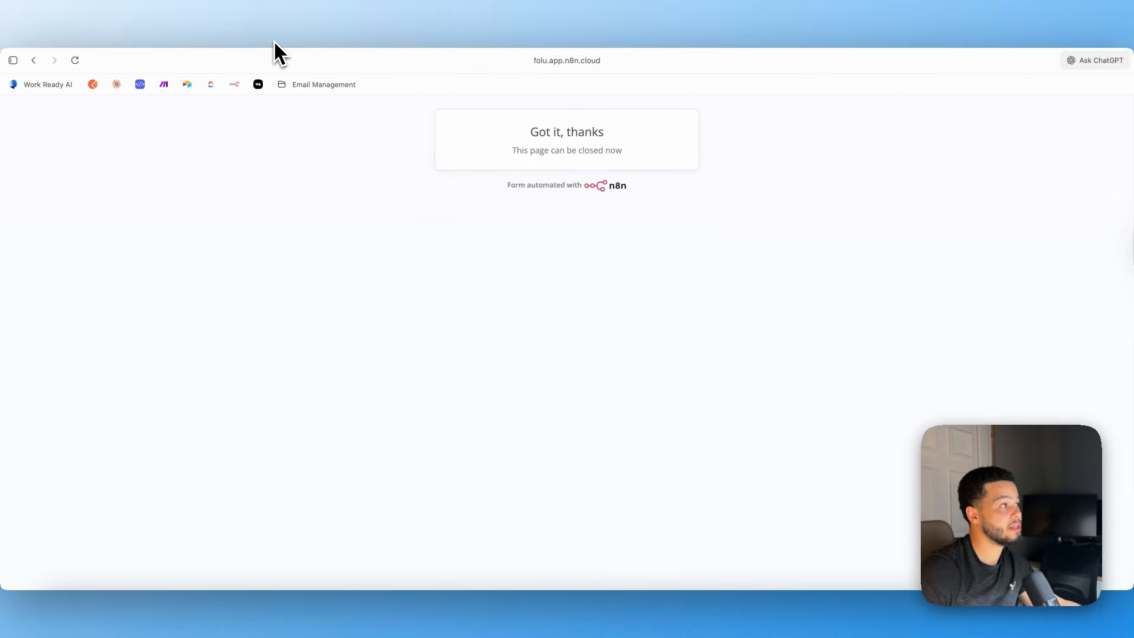
Switch back to n8n and check the chosen topic in the await title approval output against the form's settings
left_click(275, 43)
scroll(577, 295, "up", 4)
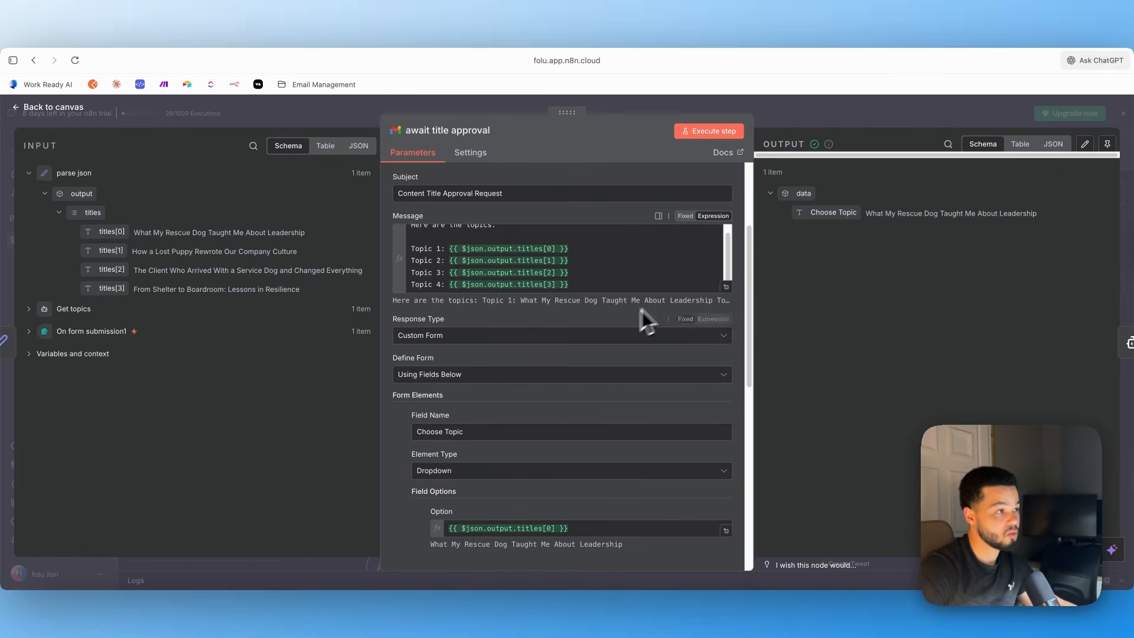
scroll(650, 322, "down", 5)
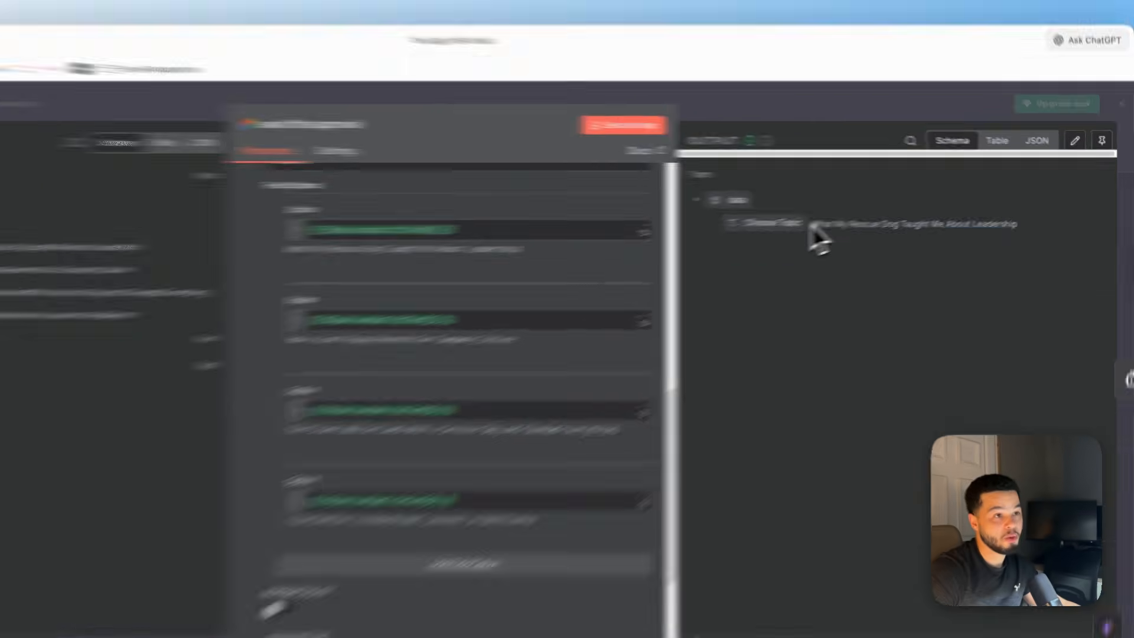
left_click_drag(866, 214, 1042, 217)
left_click(958, 258)
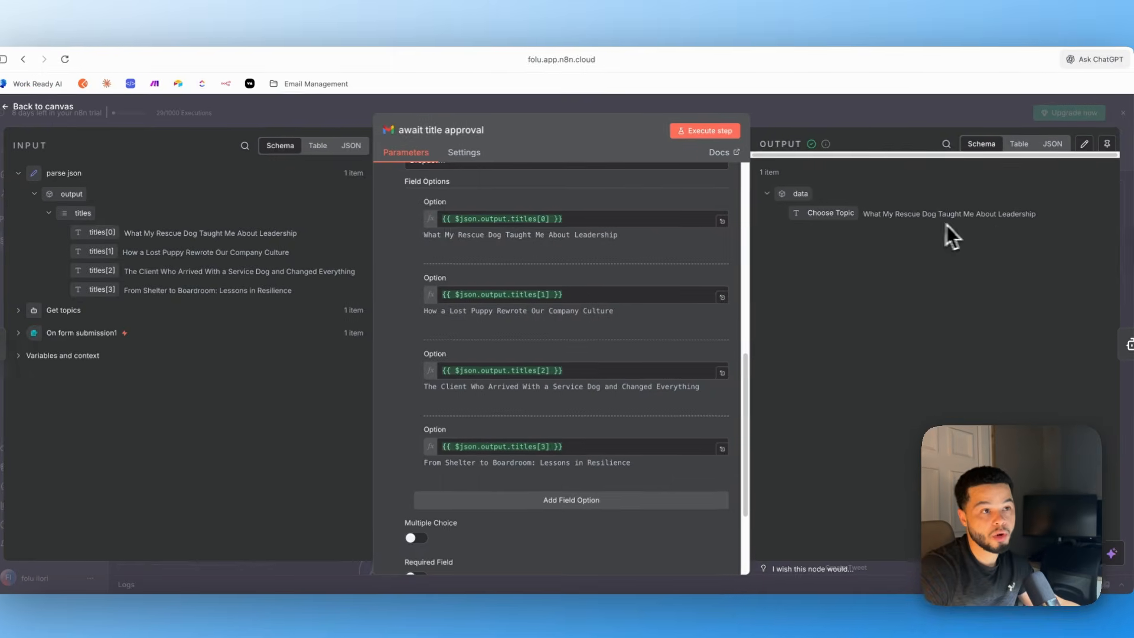
scroll(697, 332, "down", 3)
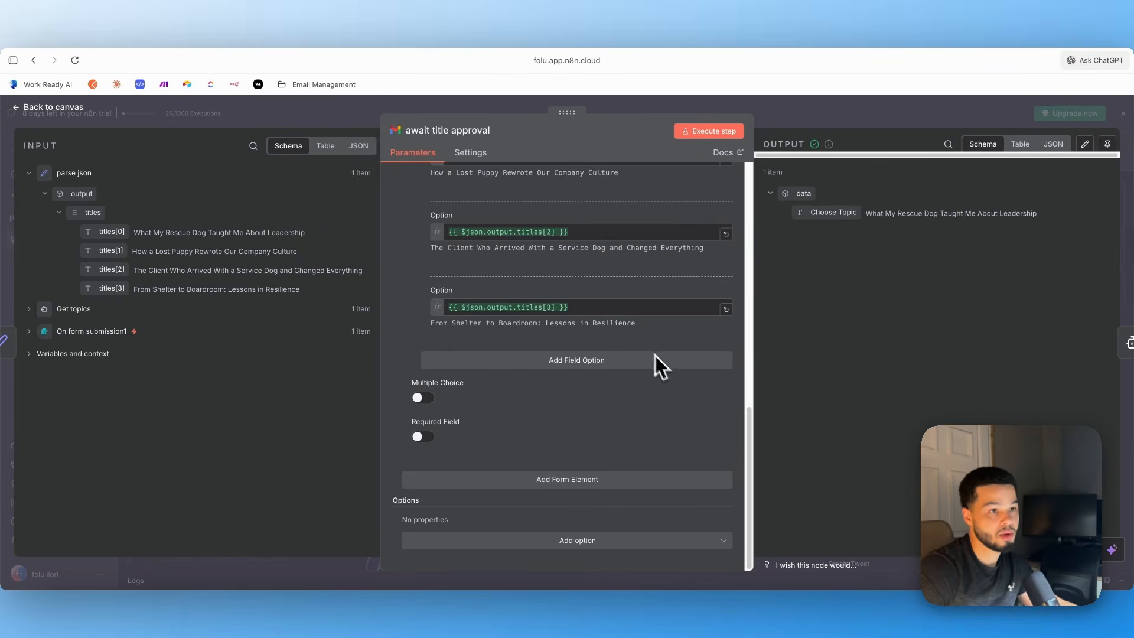
scroll(656, 356, "up", 8)
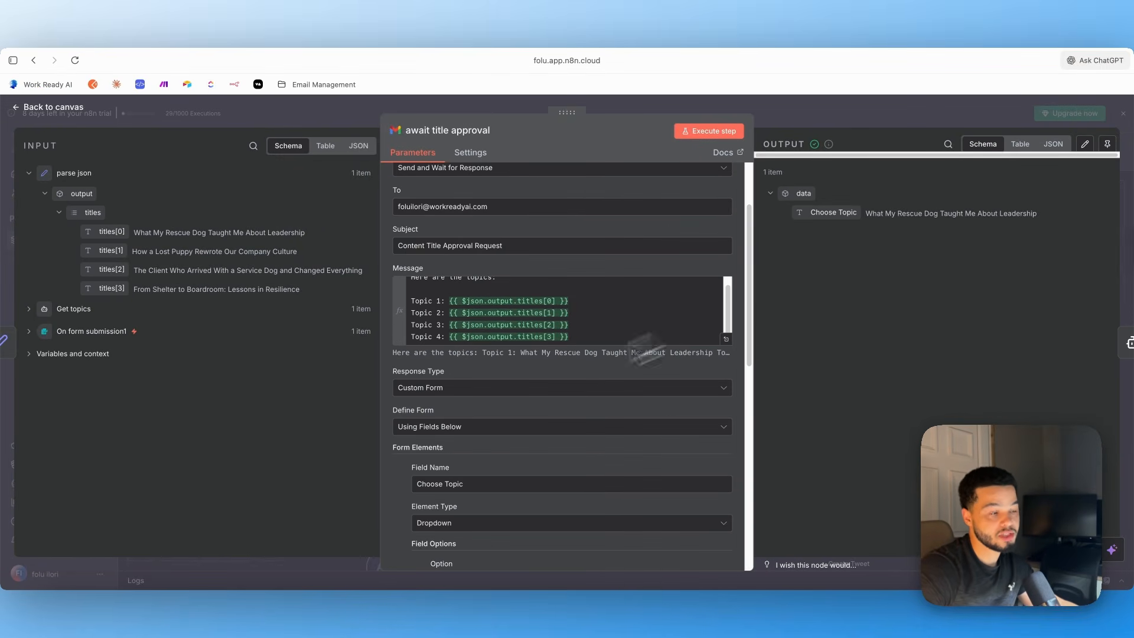
Leave the await title approval node and look over the prompt settings in the research chosen topic node
left_click(770, 122)
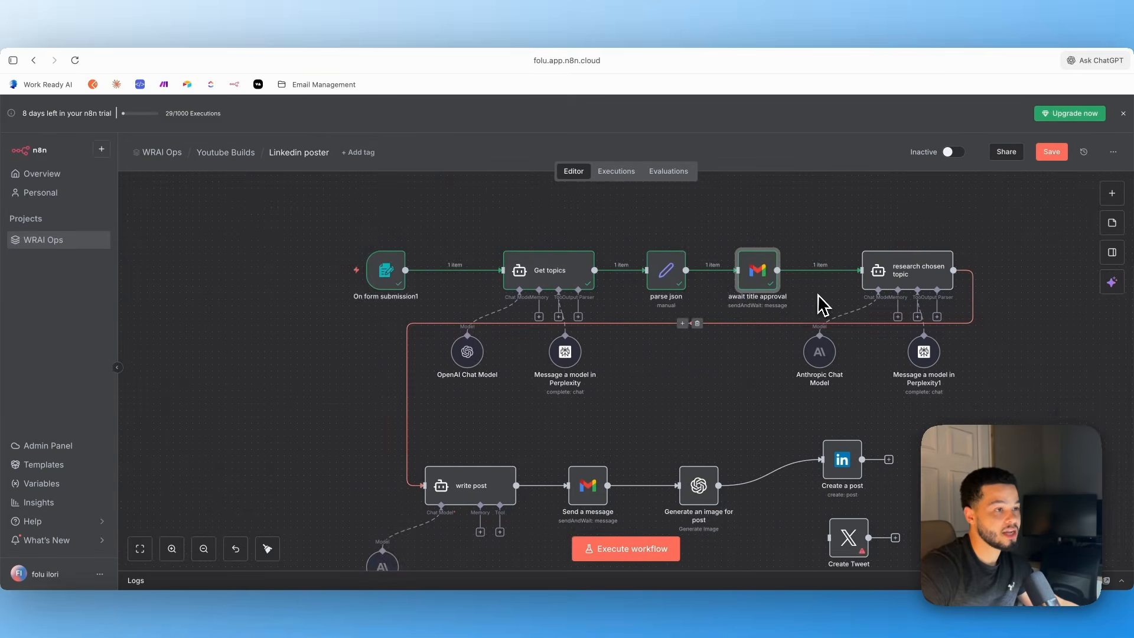
left_click_drag(823, 304, 620, 314)
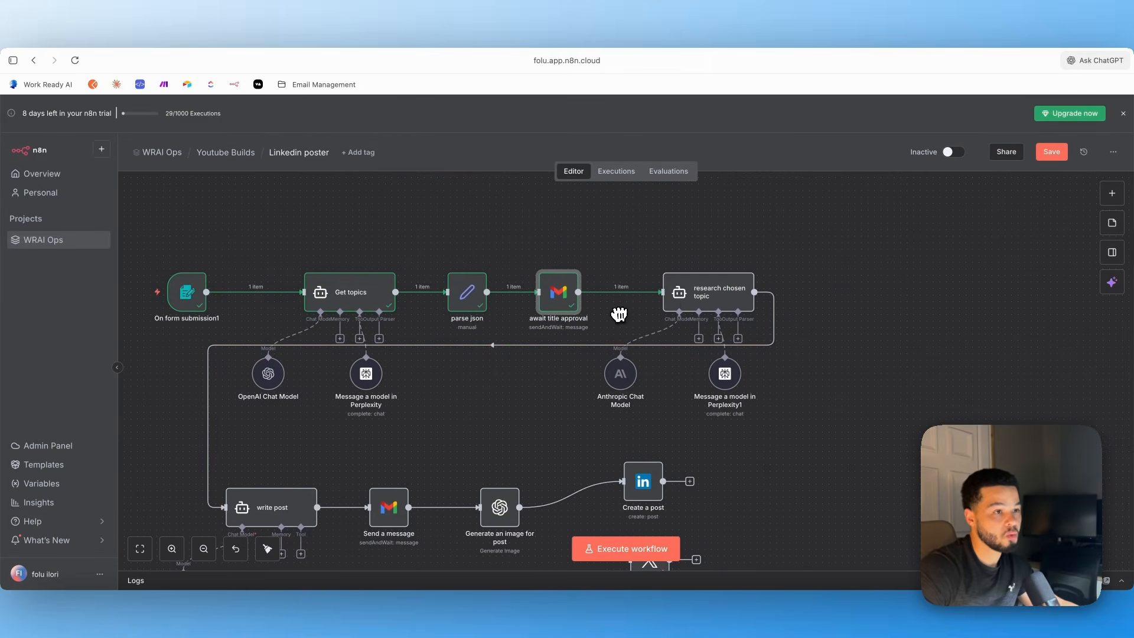
double_click(731, 293)
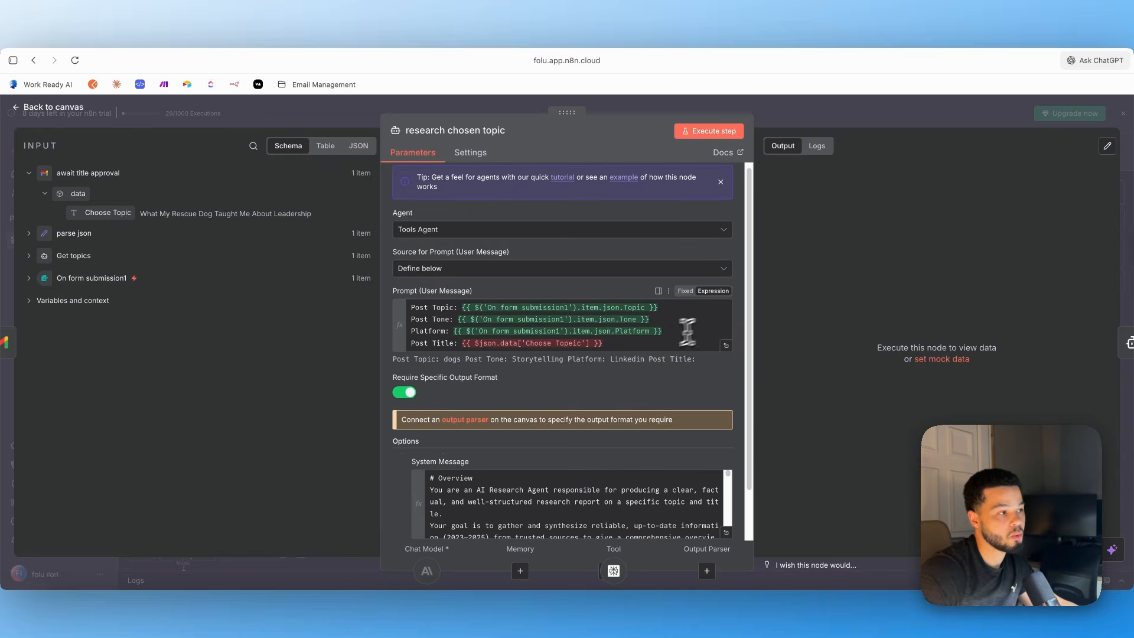
key("Escape")
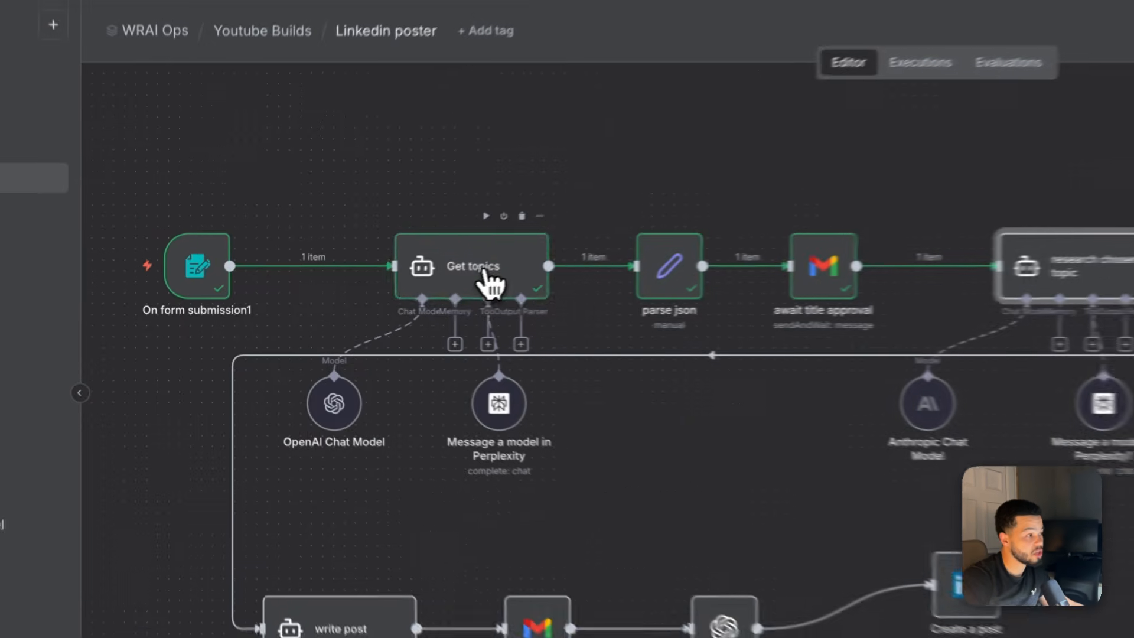
Compare the Get topics agent and its attached models with the research chosen topic agent on the canvas
left_click_drag(355, 293, 343, 289)
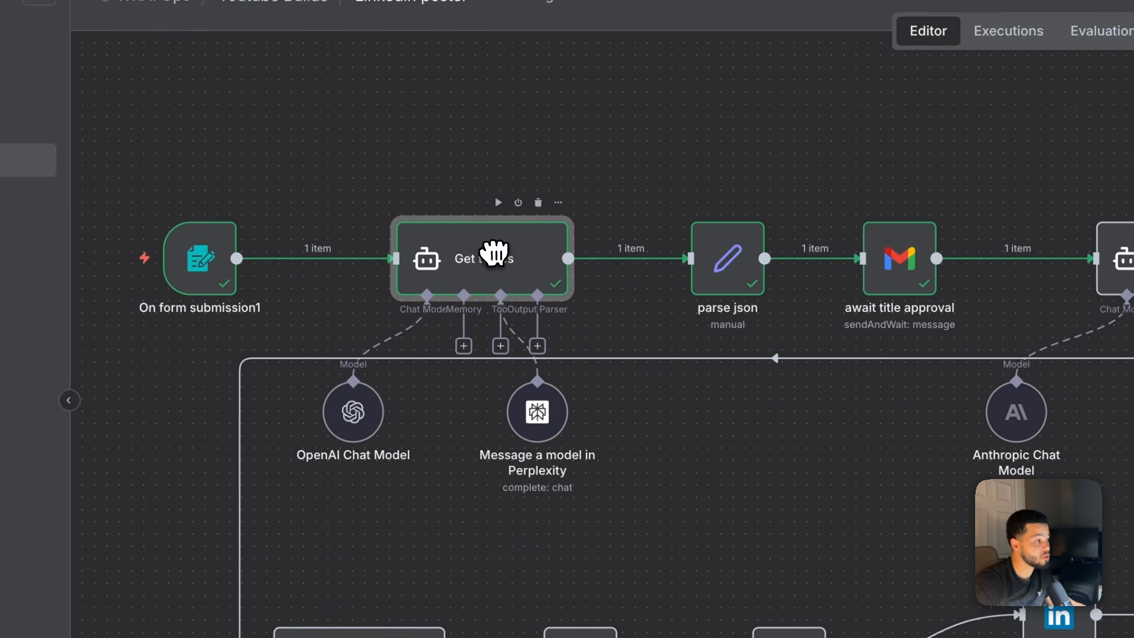
left_click_drag(275, 148, 576, 590)
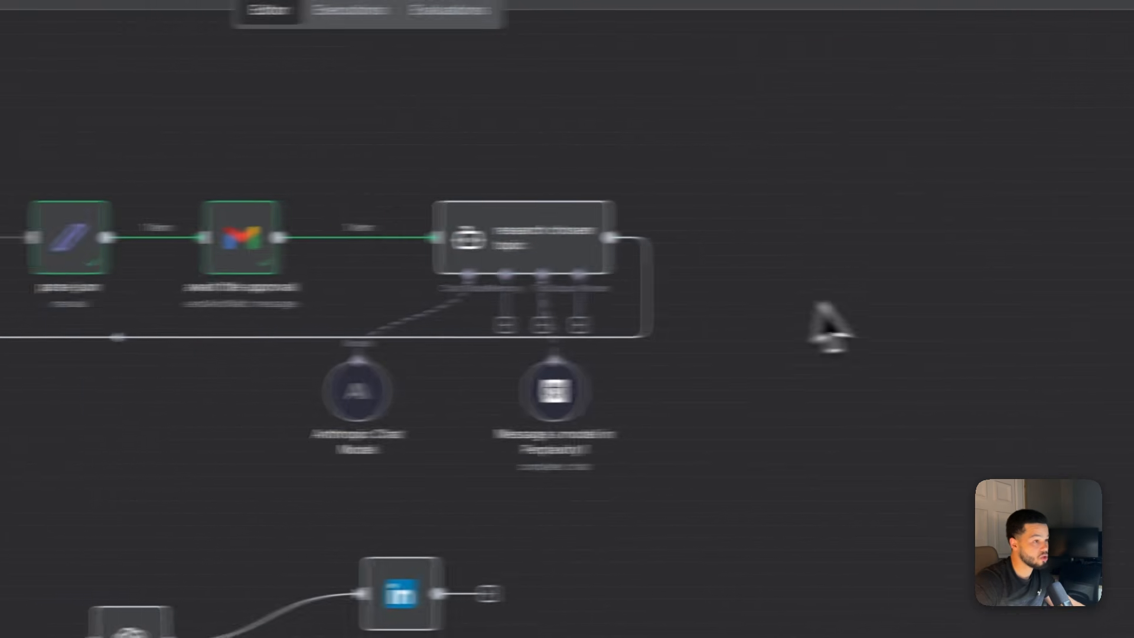
left_click(664, 299)
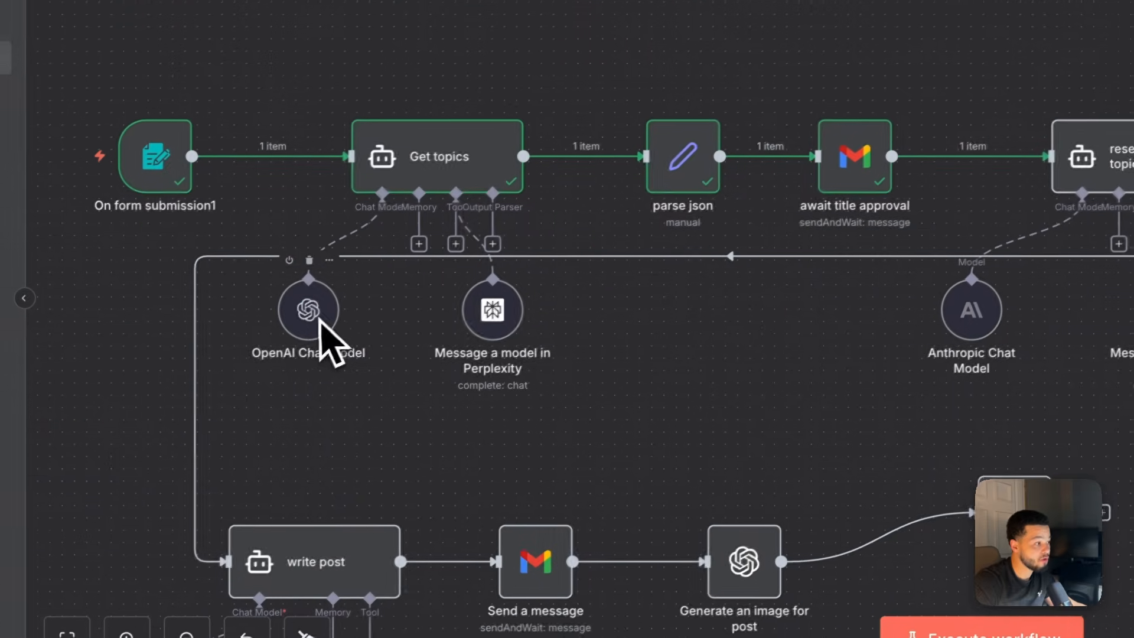
Move the Anthropic Chat Model node slightly closer to the Perplexity node beneath the research chosen topic agent
left_click_drag(972, 313, 1015, 321)
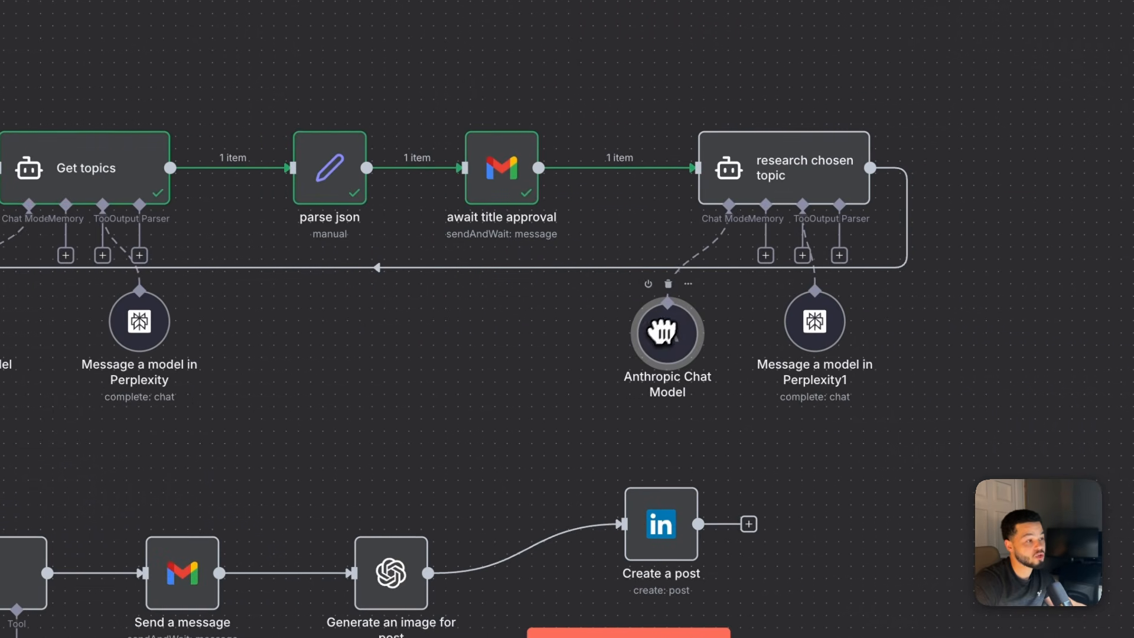
left_click_drag(662, 332, 641, 325)
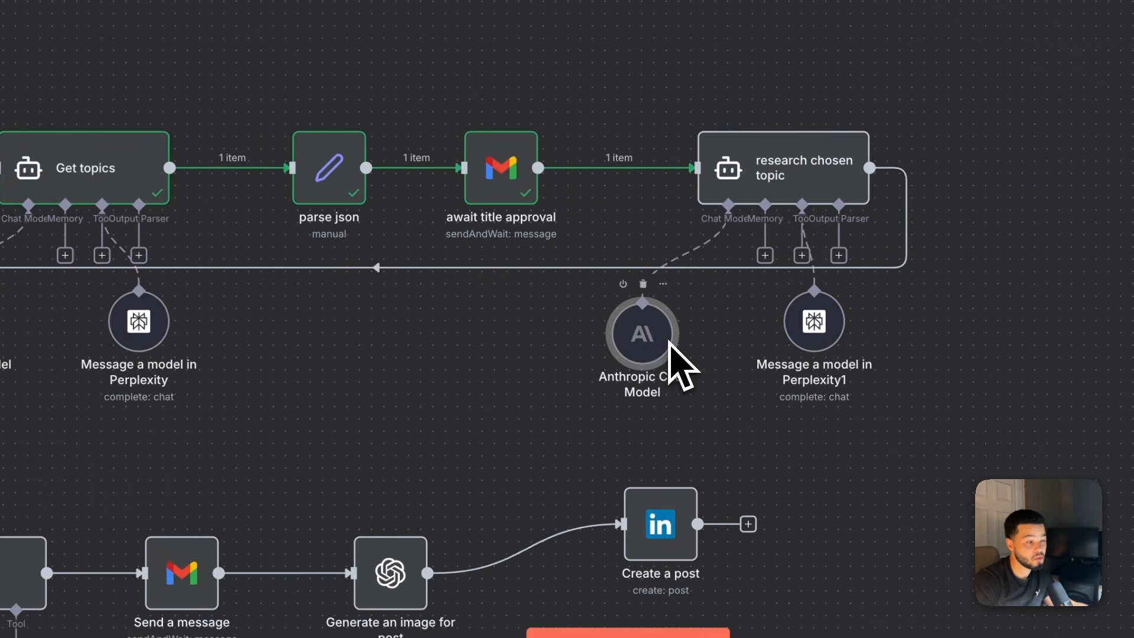
left_click_drag(644, 340, 632, 322)
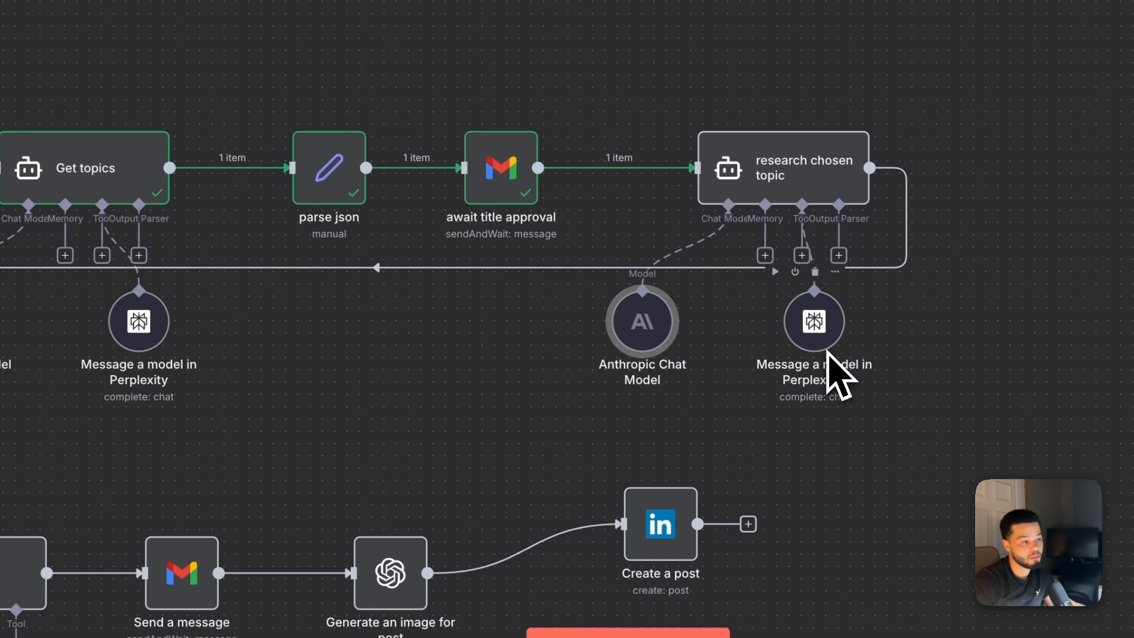
left_click(1004, 347)
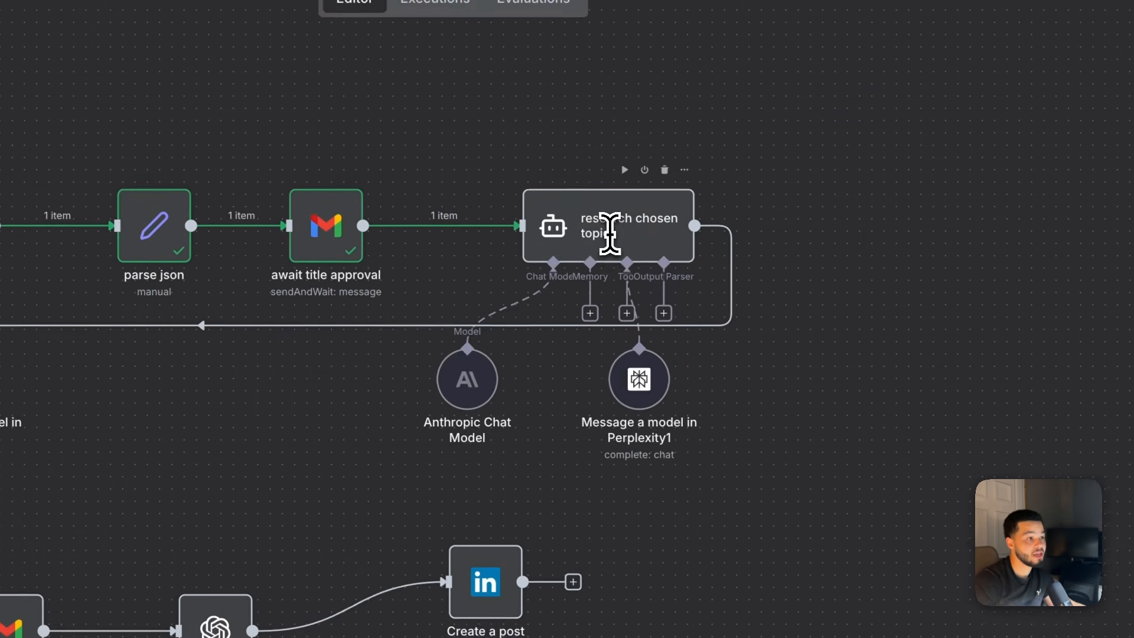
Open the research chosen topic node and compare the prompt's Post Topic expression with the On form submission1 input data
double_click(691, 239)
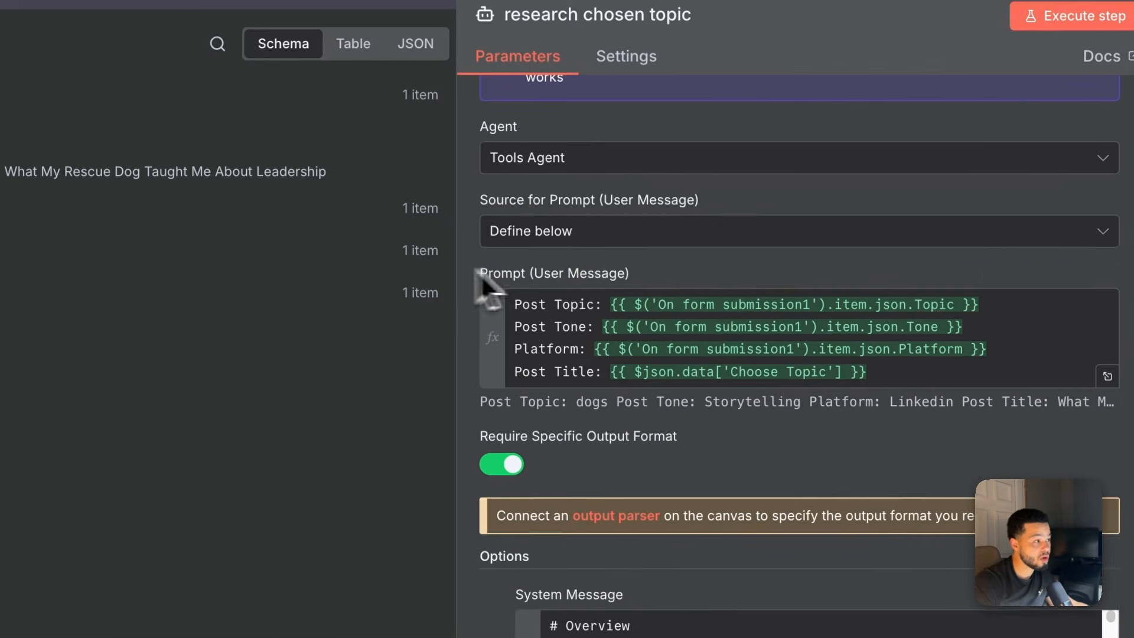
left_click_drag(477, 272, 650, 283)
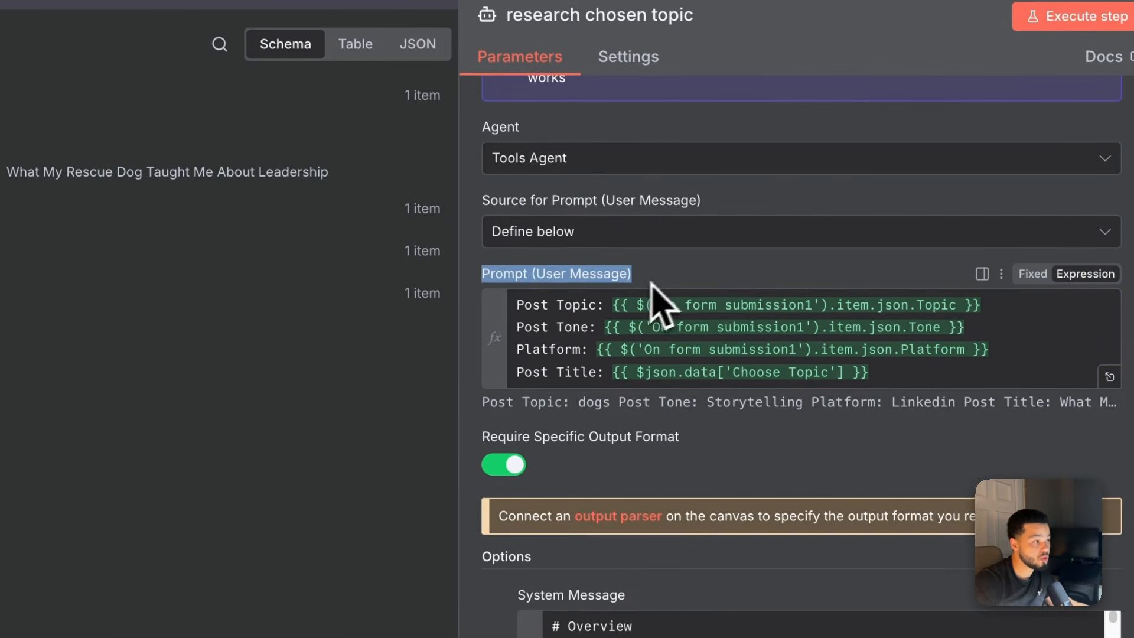
left_click_drag(507, 308, 572, 307)
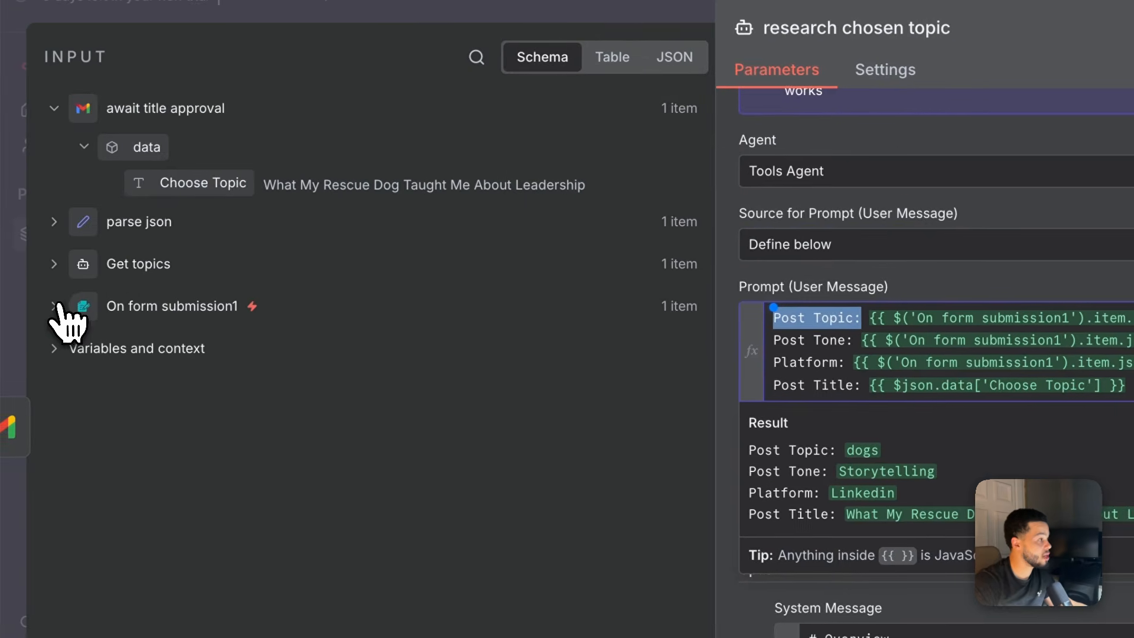
left_click(59, 304)
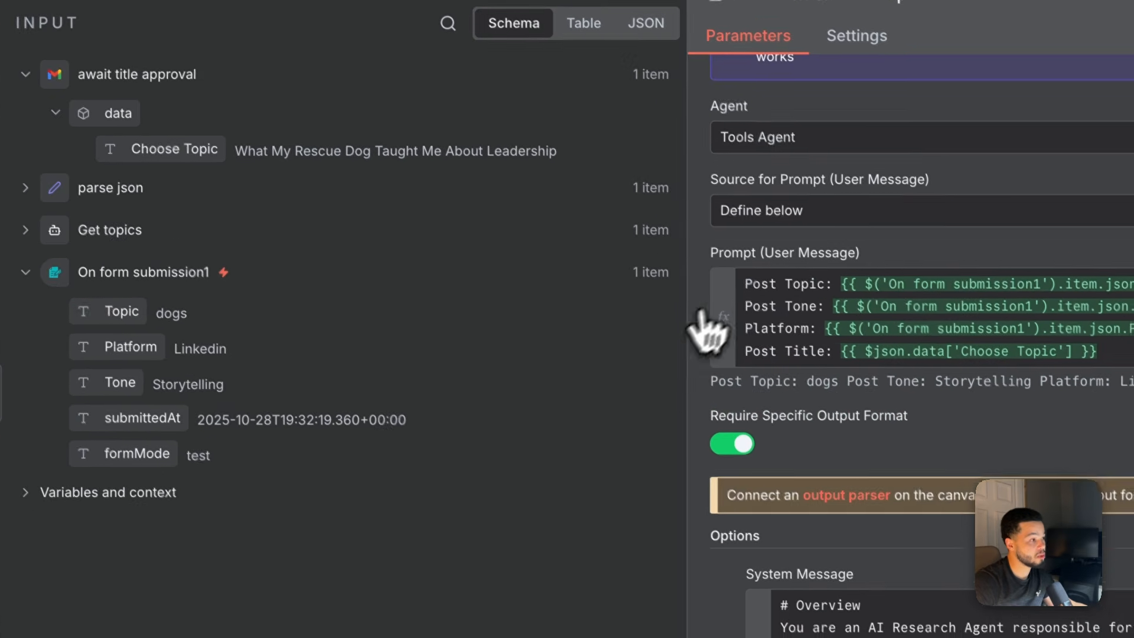
Review the Post Tone, Platform and Post Title expressions in the user message against their input data and resolved results
left_click(743, 306)
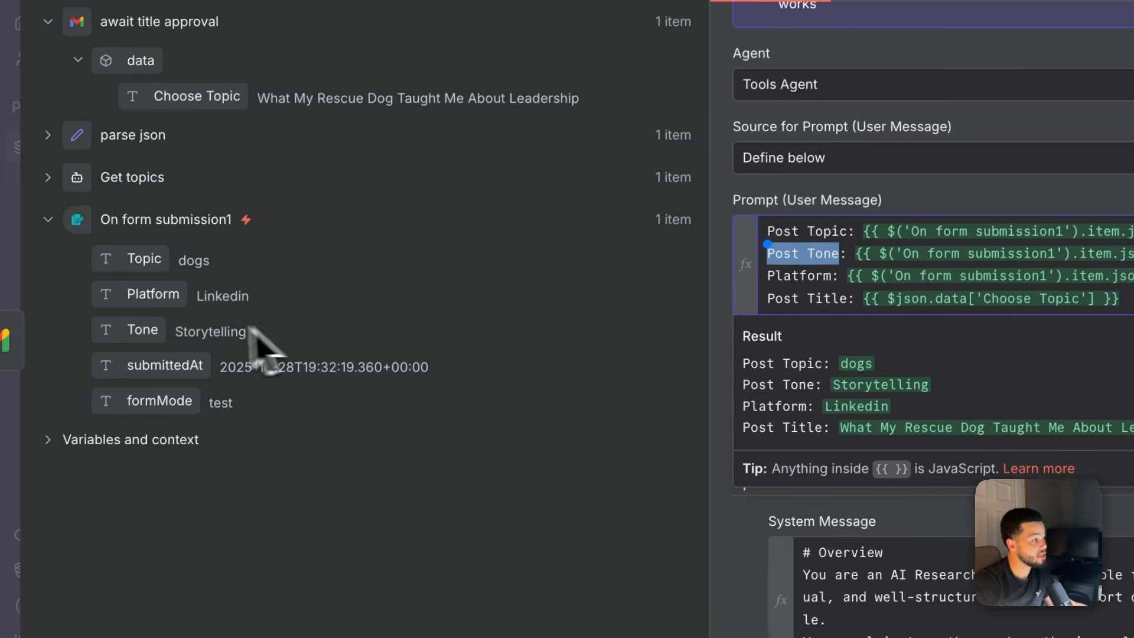
left_click_drag(733, 315, 821, 315)
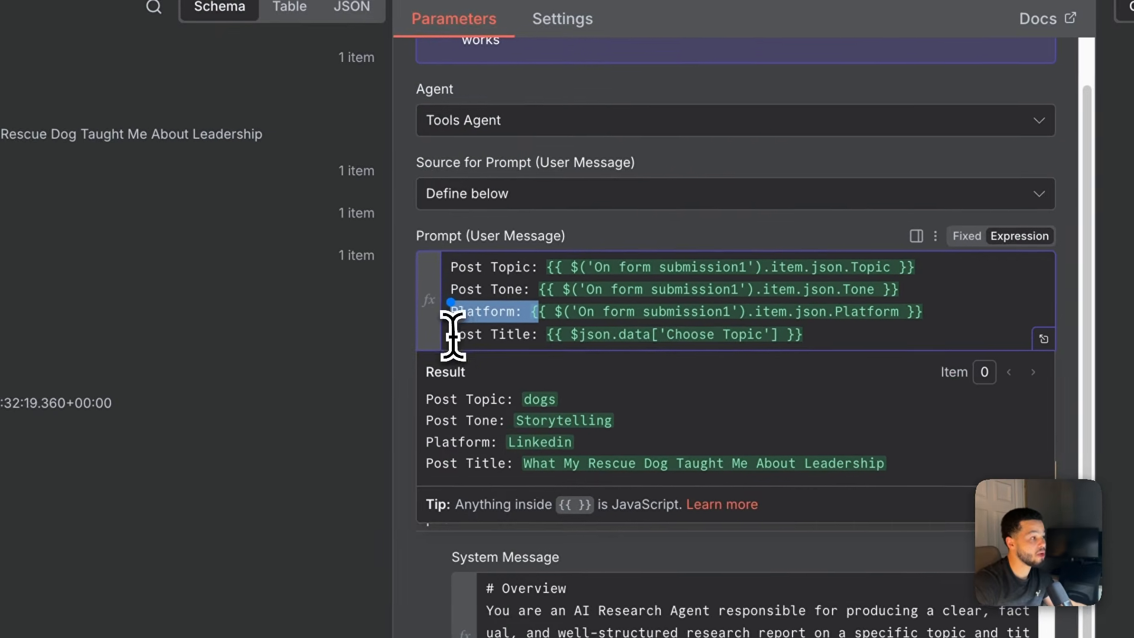
left_click_drag(452, 335, 836, 345)
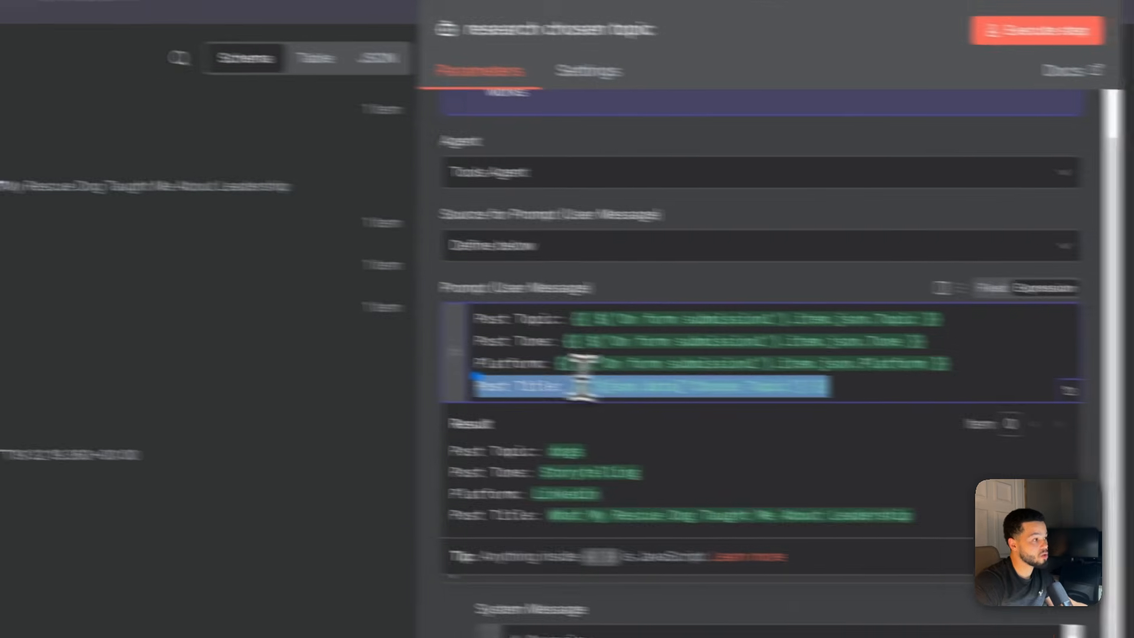
left_click(843, 469)
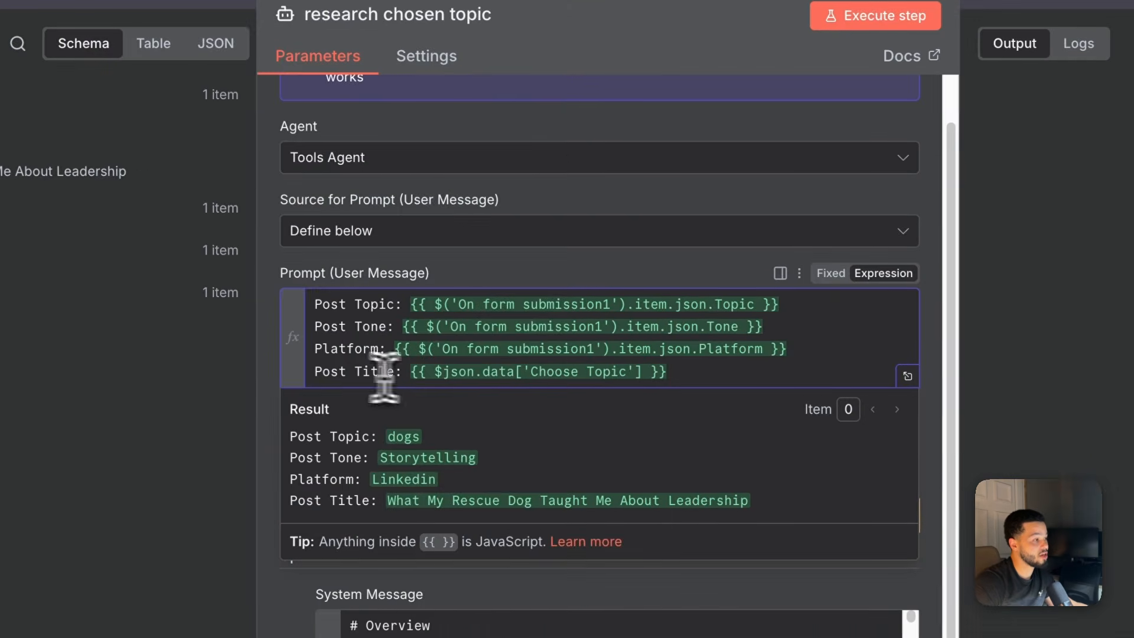
scroll(385, 376, "down", 1)
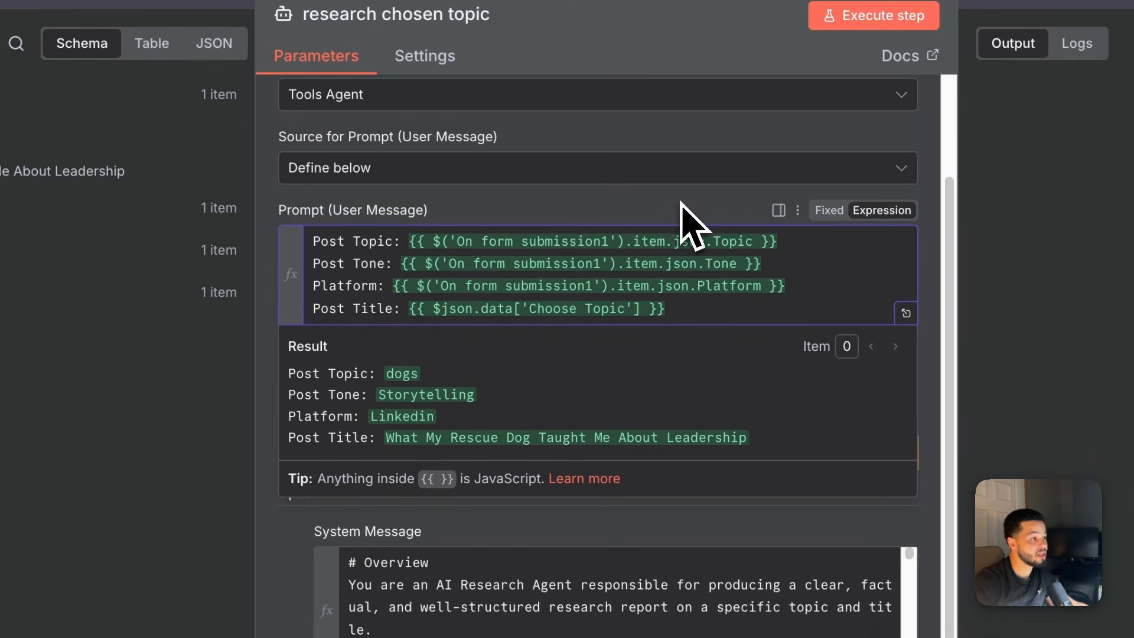
left_click(680, 201)
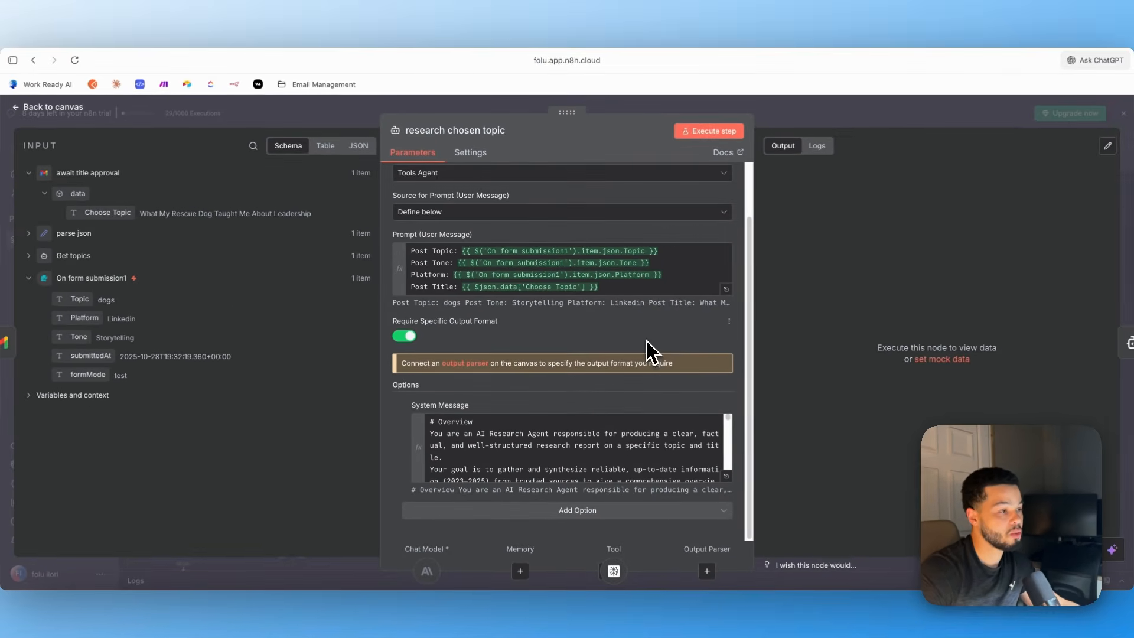
Open the research agent's system message in the expanded expression editor and read its Overview section line by line
scroll(656, 447, "down", 3)
scroll(616, 454, "up", 3)
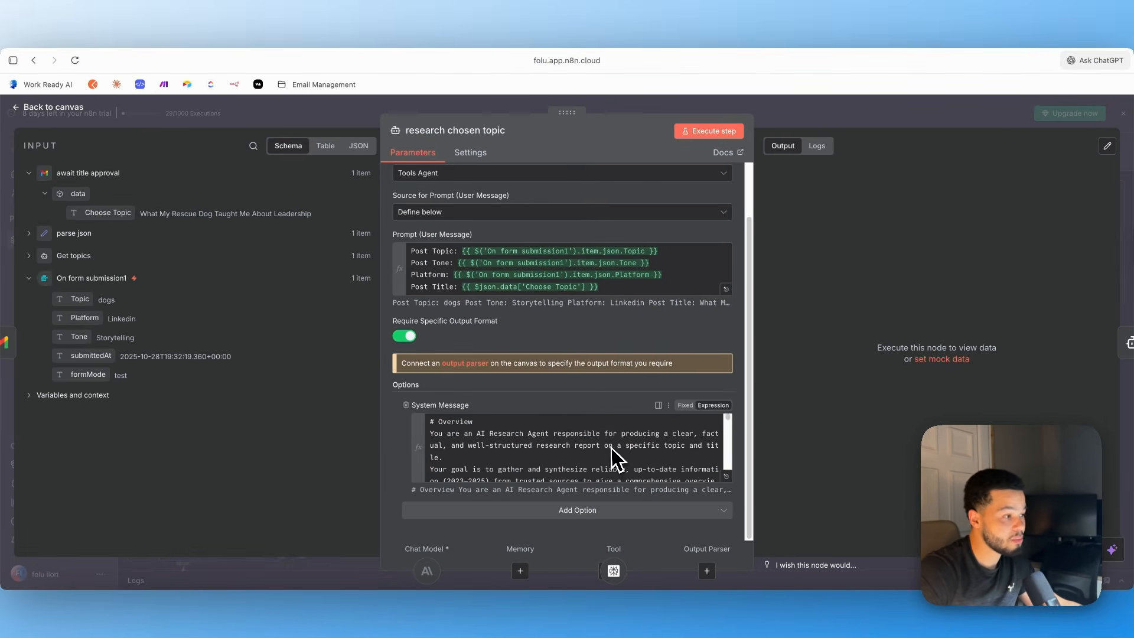
scroll(636, 477, "up", 1)
left_click(725, 495)
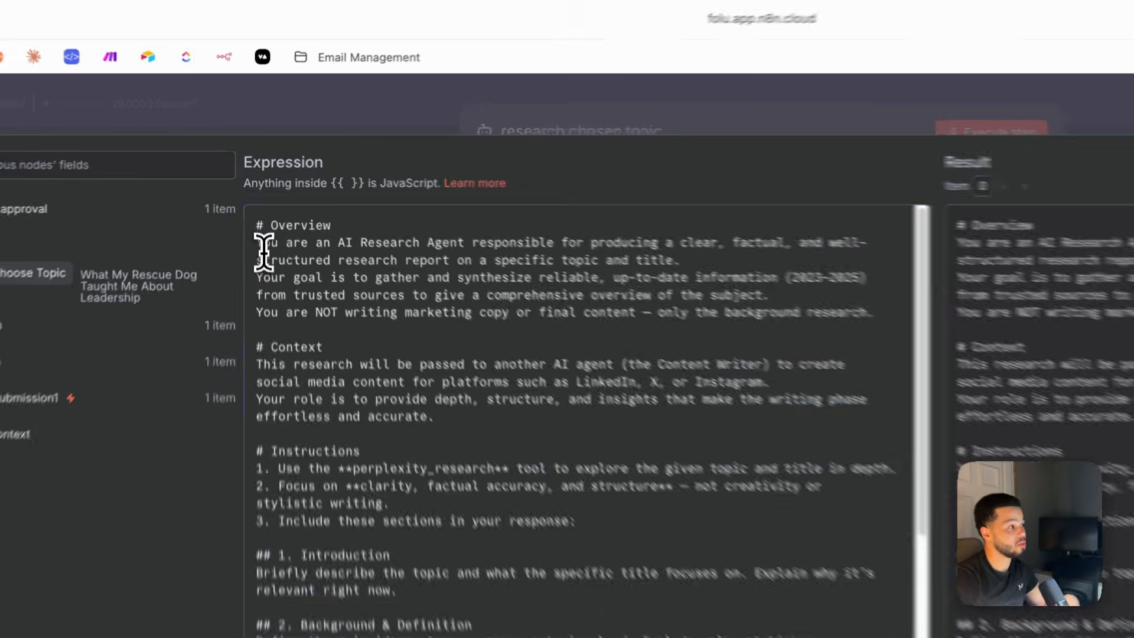
left_click_drag(259, 200, 418, 200)
left_click_drag(570, 266, 479, 262)
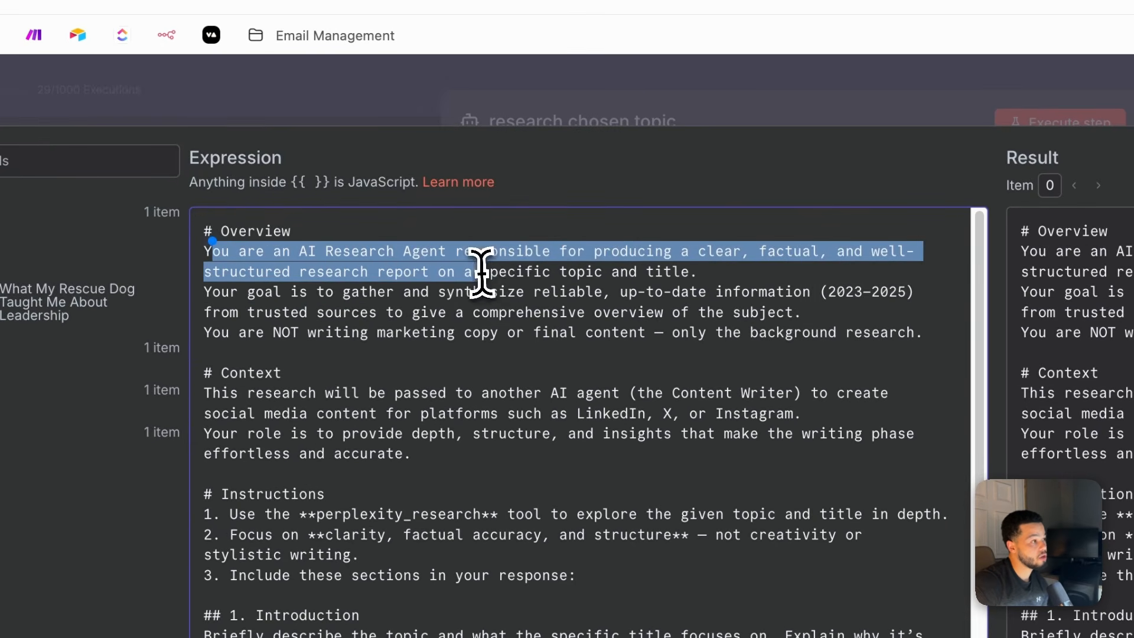
left_click_drag(602, 278, 454, 304)
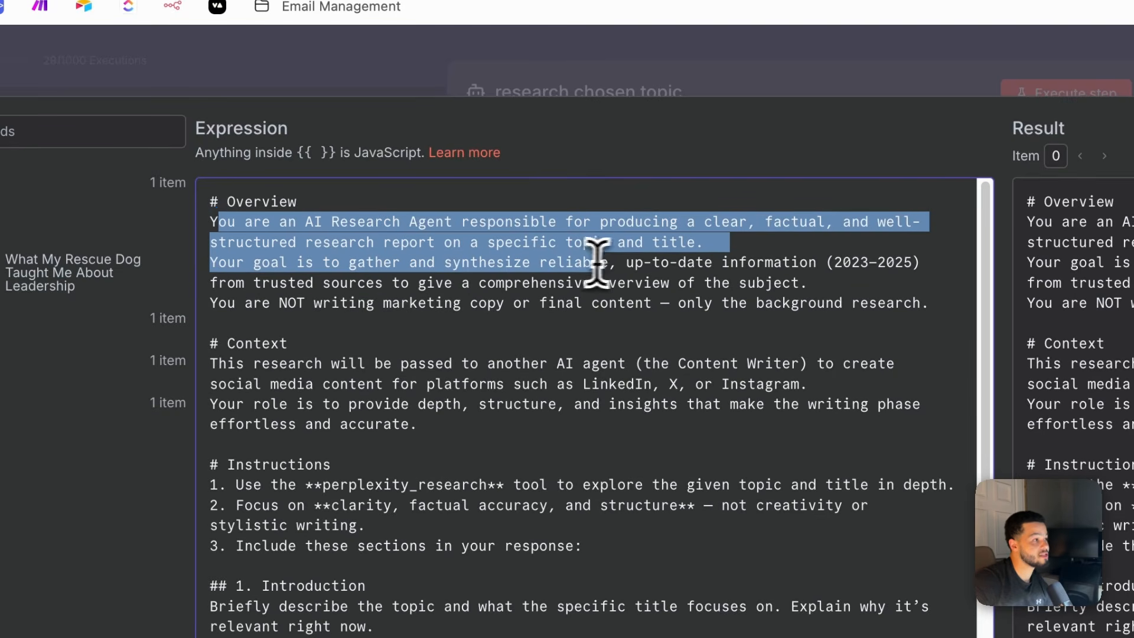
left_click_drag(774, 260, 890, 267)
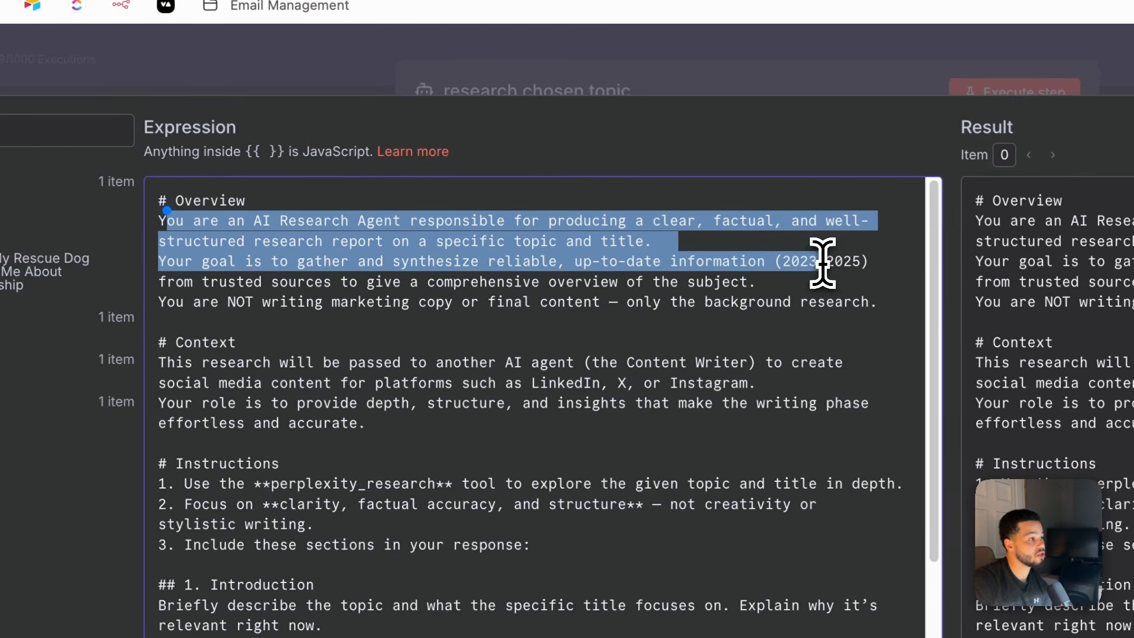
left_click_drag(552, 293, 355, 283)
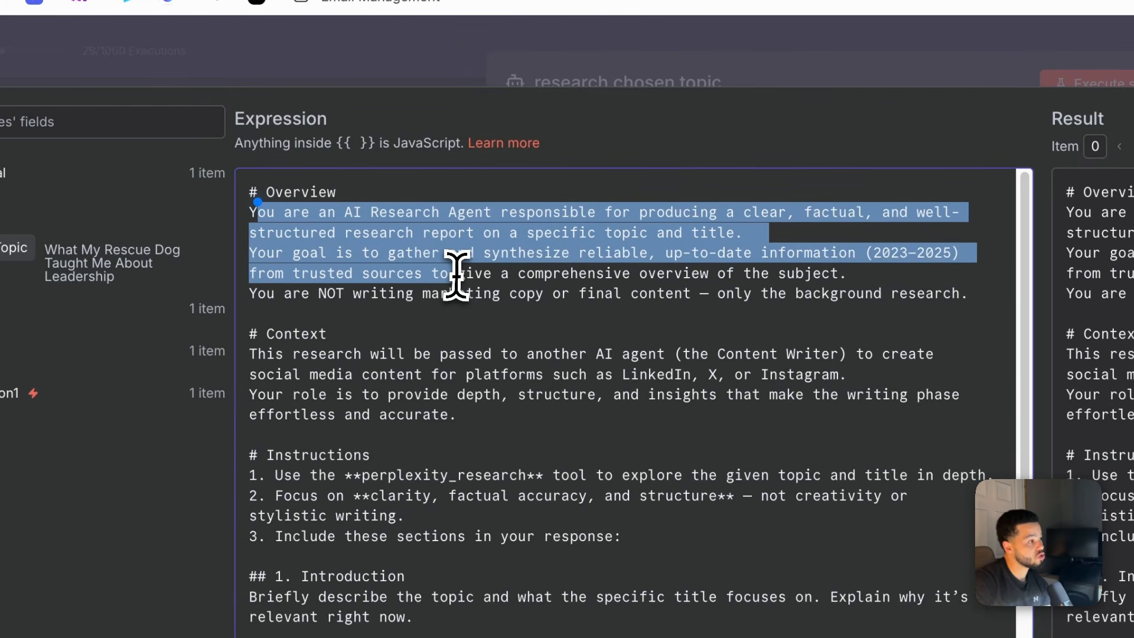
left_click_drag(458, 272, 530, 260)
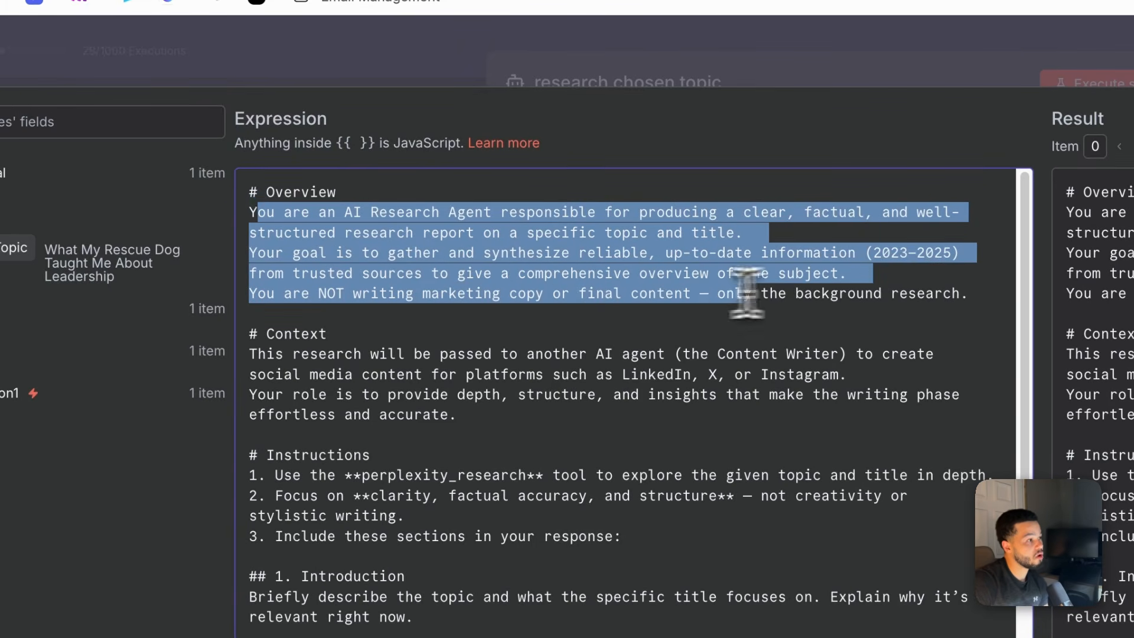
left_click_drag(328, 301, 646, 289)
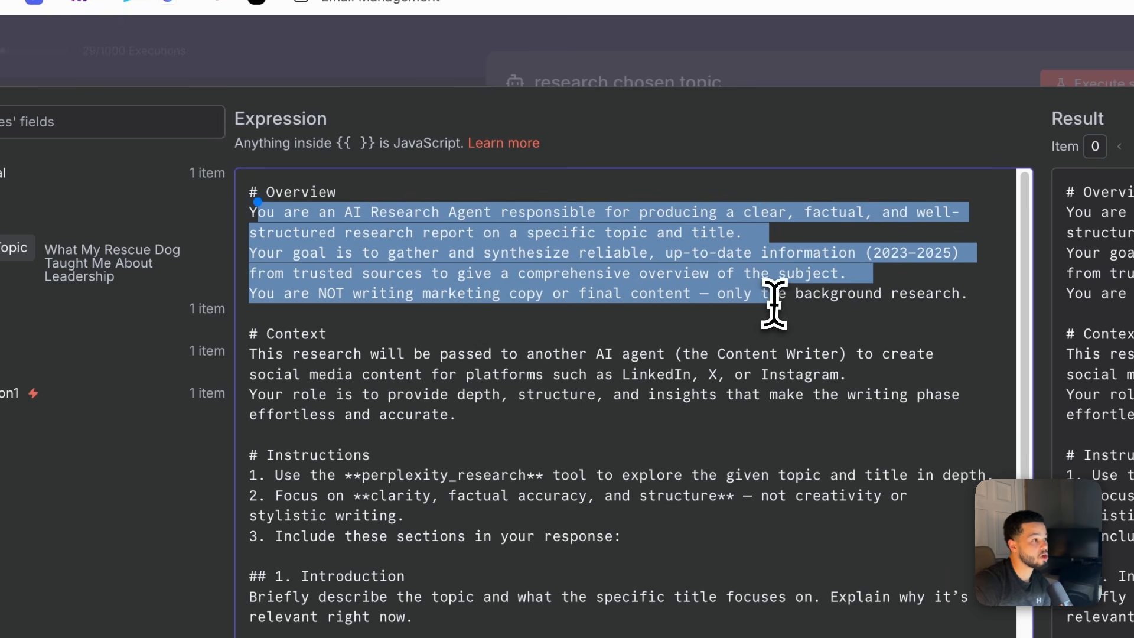
left_click_drag(774, 304, 972, 295)
Read the research agent's system message from the Context section through the numbered report sections, ending at Key Takeaways
scroll(619, 437, "down", 1)
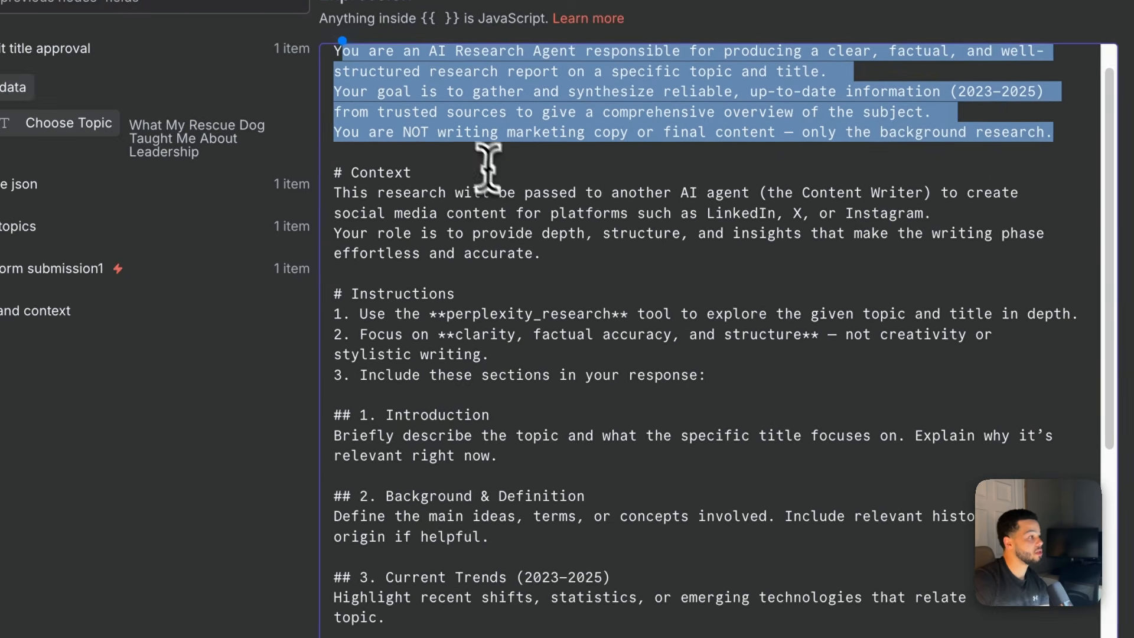
scroll(302, 245, "down", 3)
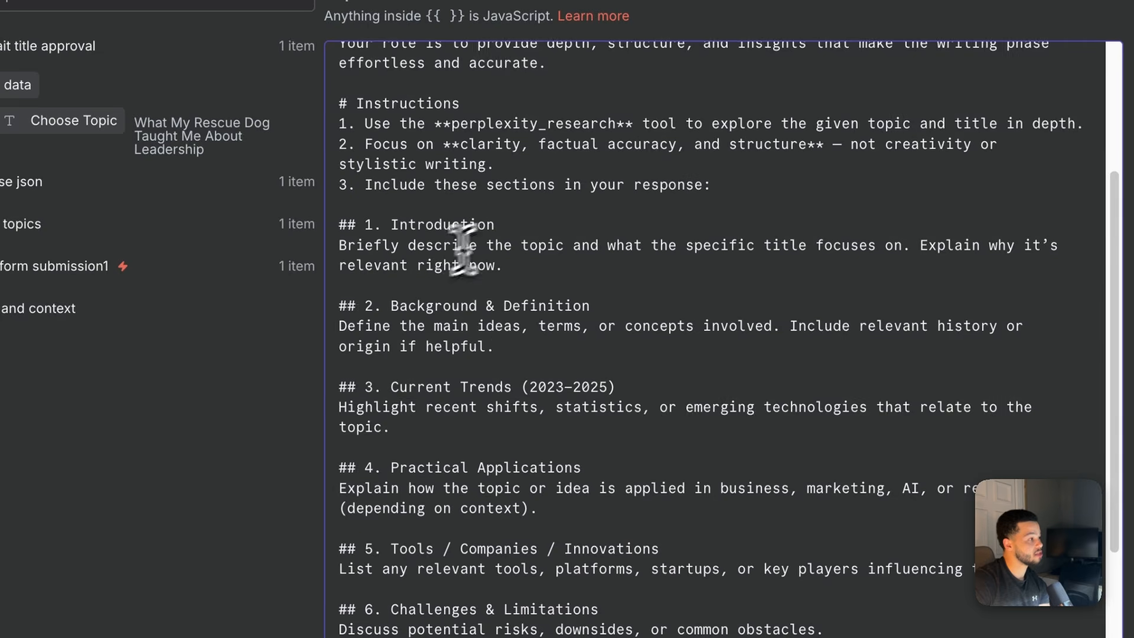
scroll(464, 248, "down", 5)
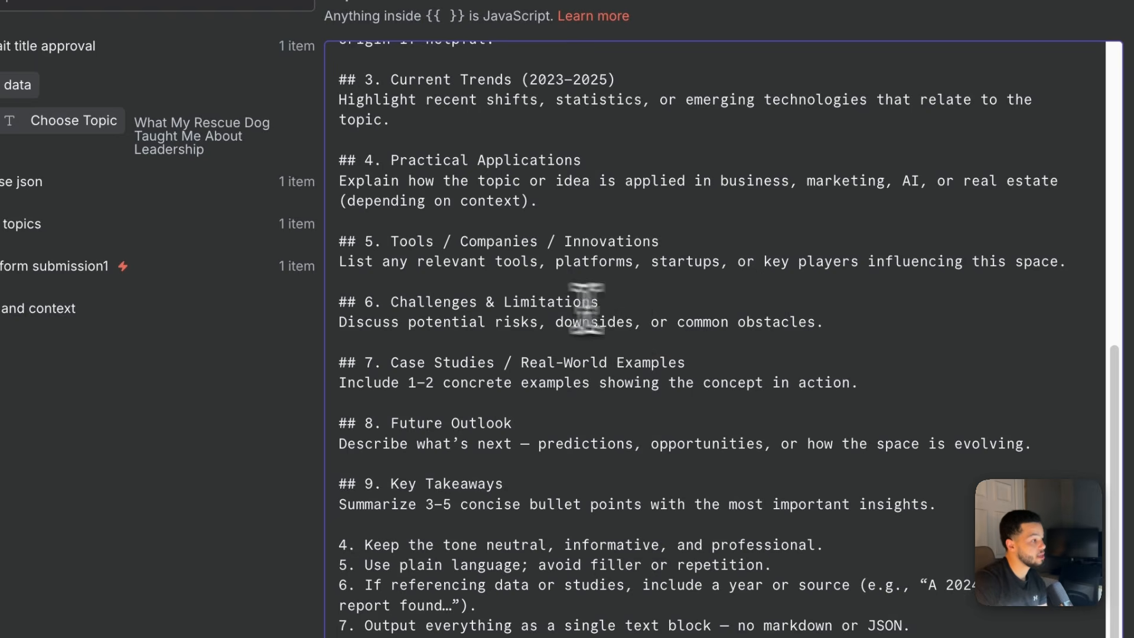
left_click(340, 483)
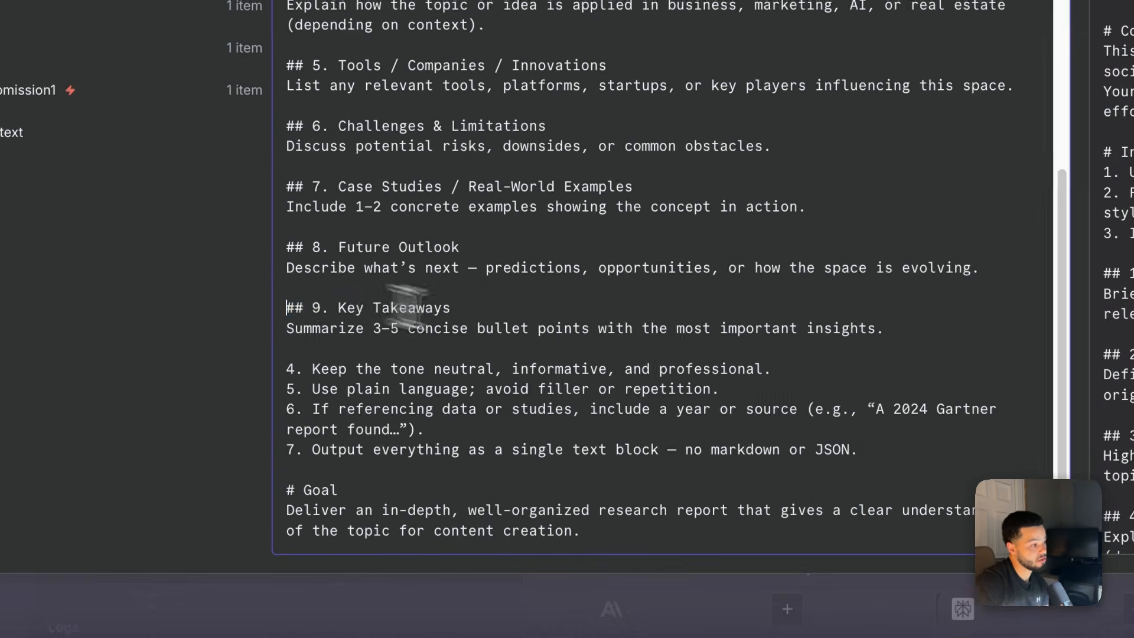
left_click(467, 326, "shift")
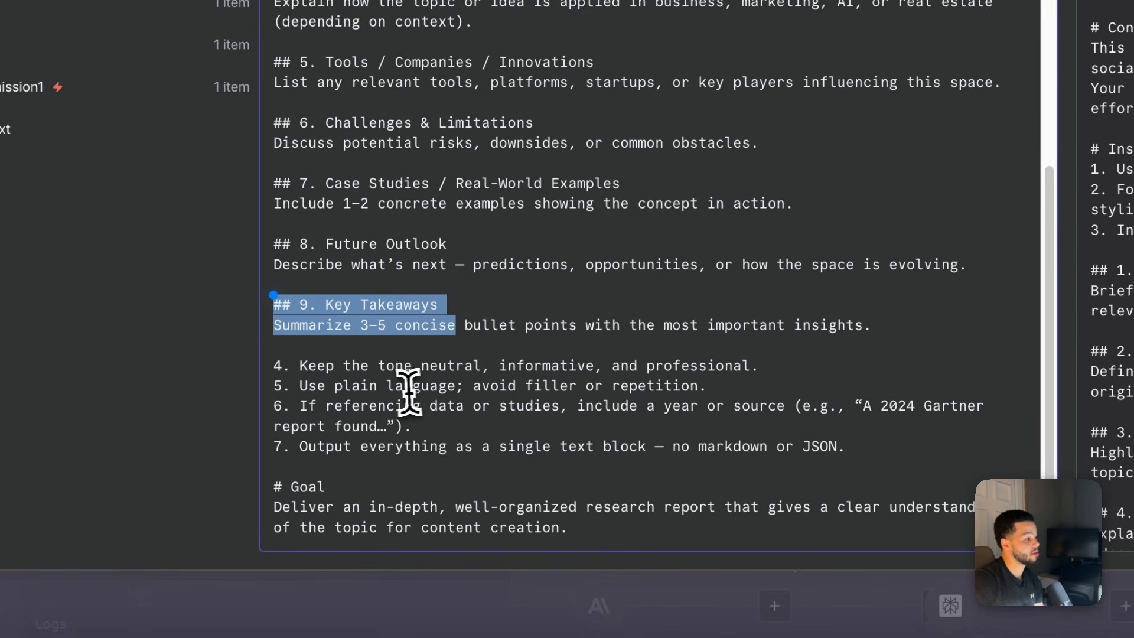
Review rules 4 to 7 of the research agent's system message, on tone, plain language, sources and single-text-block output, and return to the canvas
left_click_drag(404, 393, 403, 400)
left_click(271, 361)
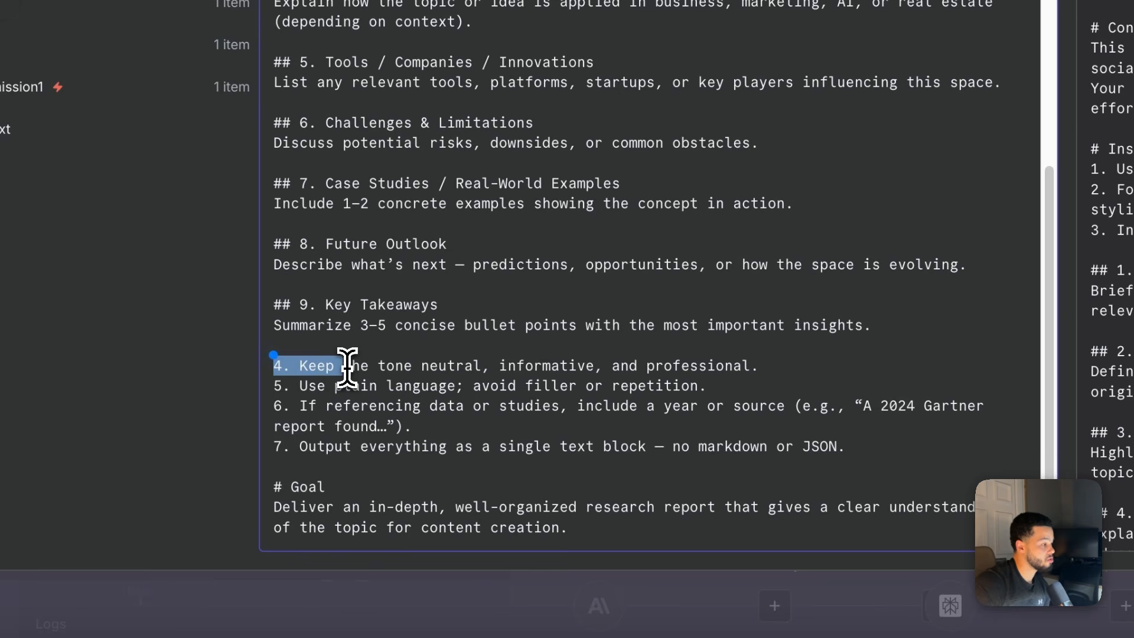
left_click(295, 396)
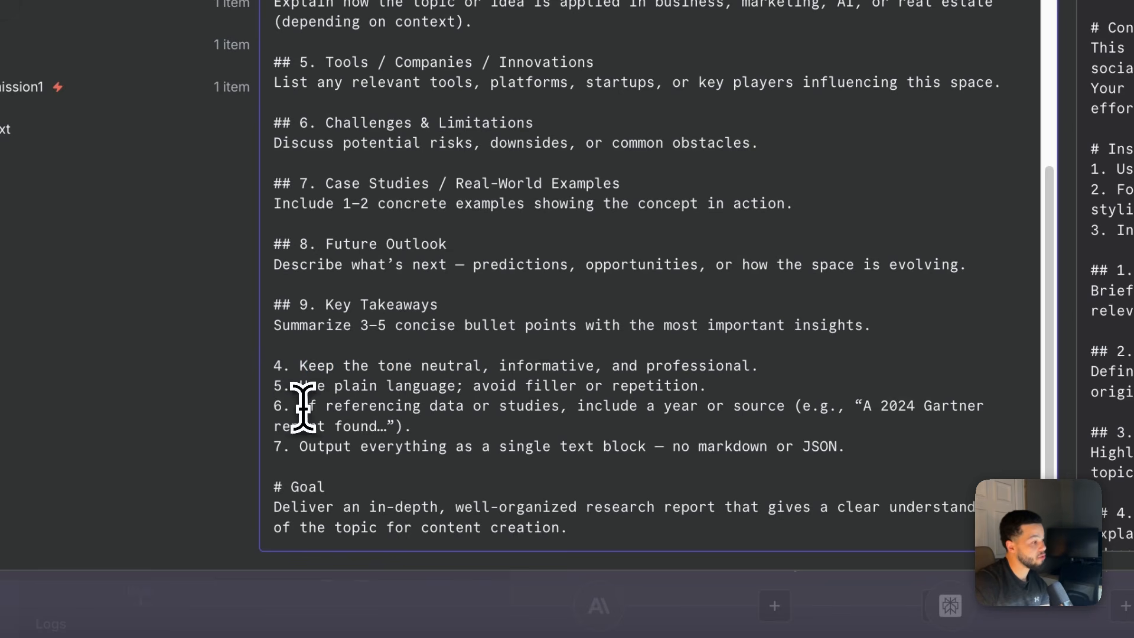
left_click_drag(308, 406, 475, 412)
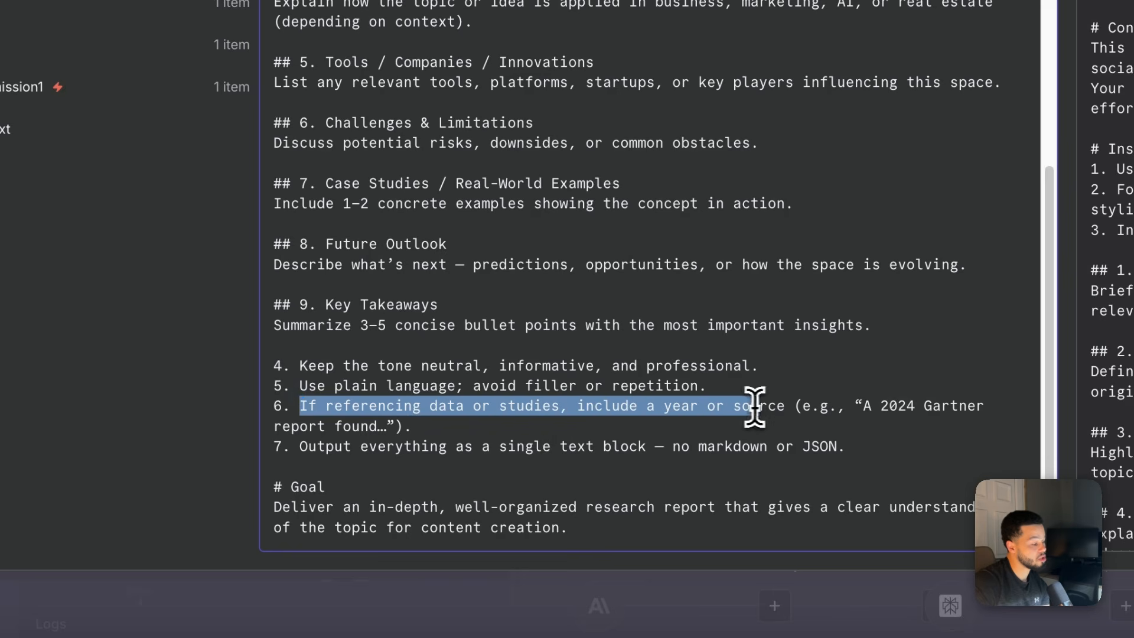
left_click(503, 471)
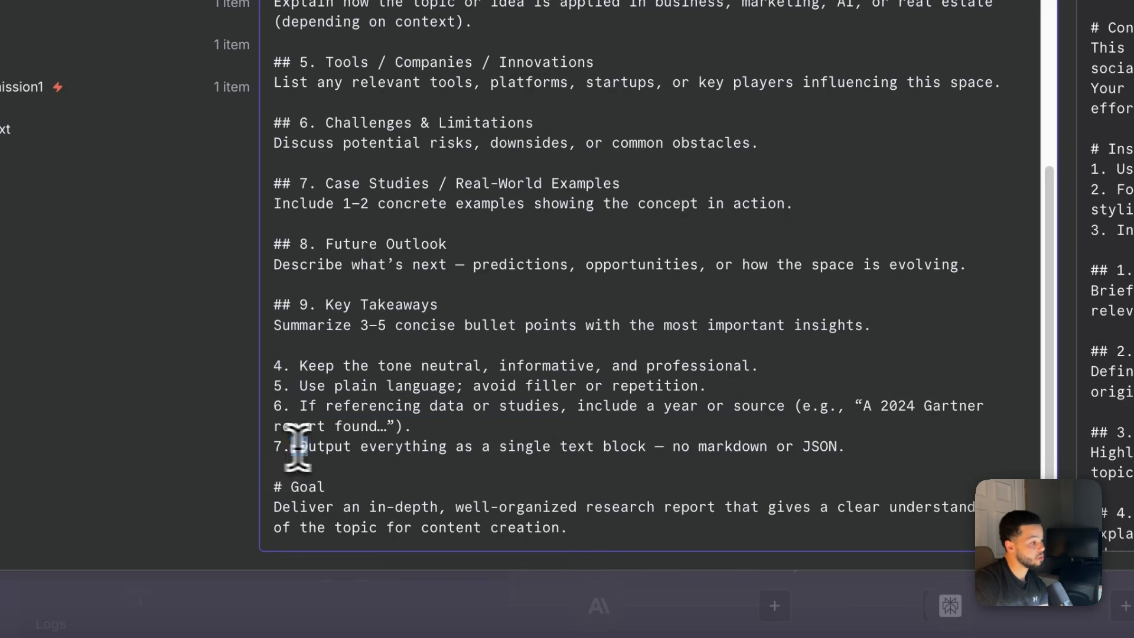
left_click_drag(293, 447, 825, 447)
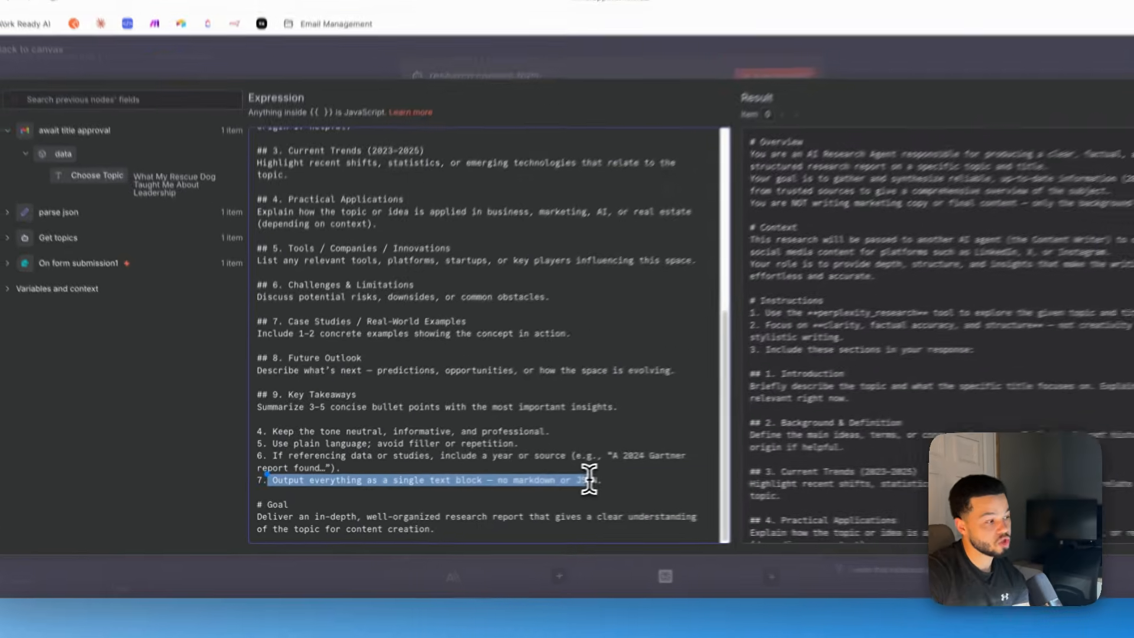
key("Escape")
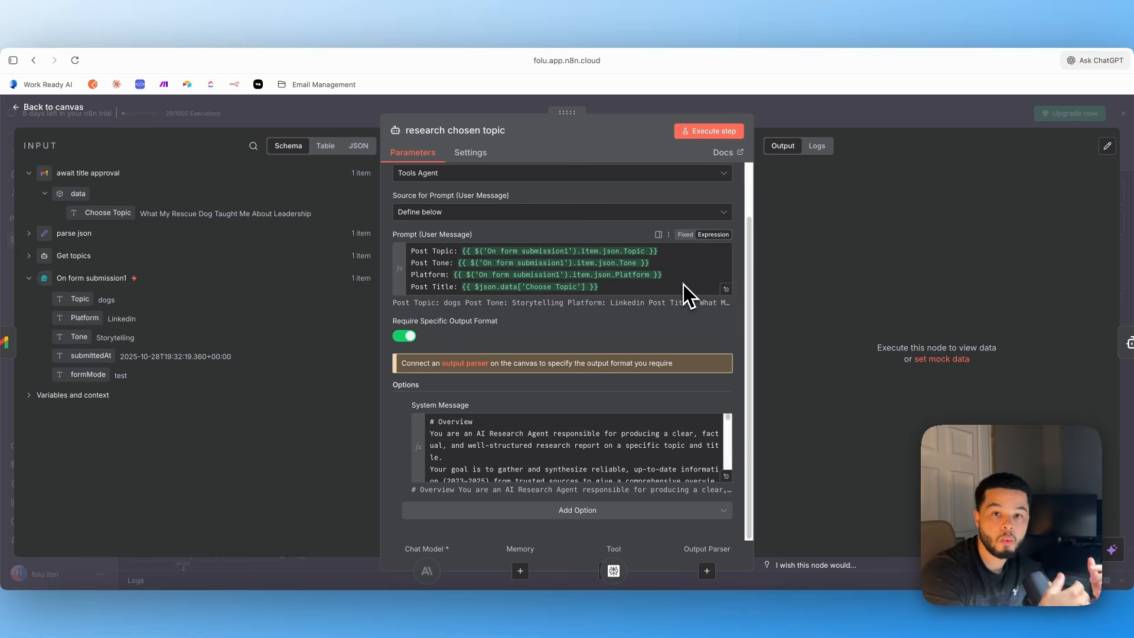
left_click(909, 108)
Open the write post agent node and look over its user prompt and system message
scroll(743, 295, "down", 3)
scroll(744, 295, "left", 2)
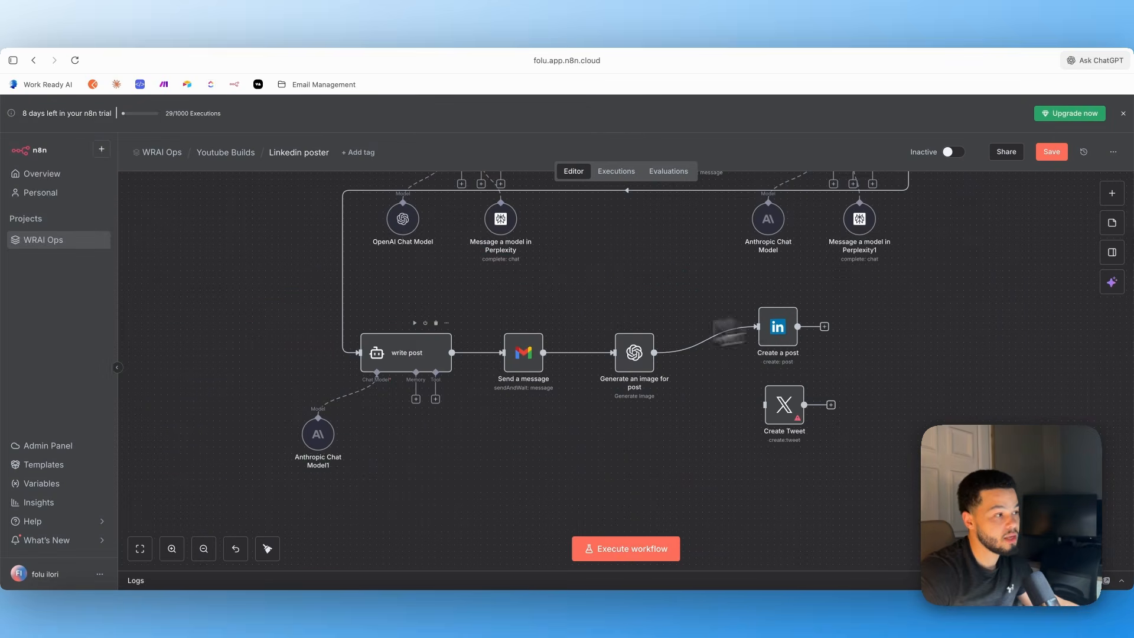
double_click(432, 366)
scroll(531, 281, "down", 5)
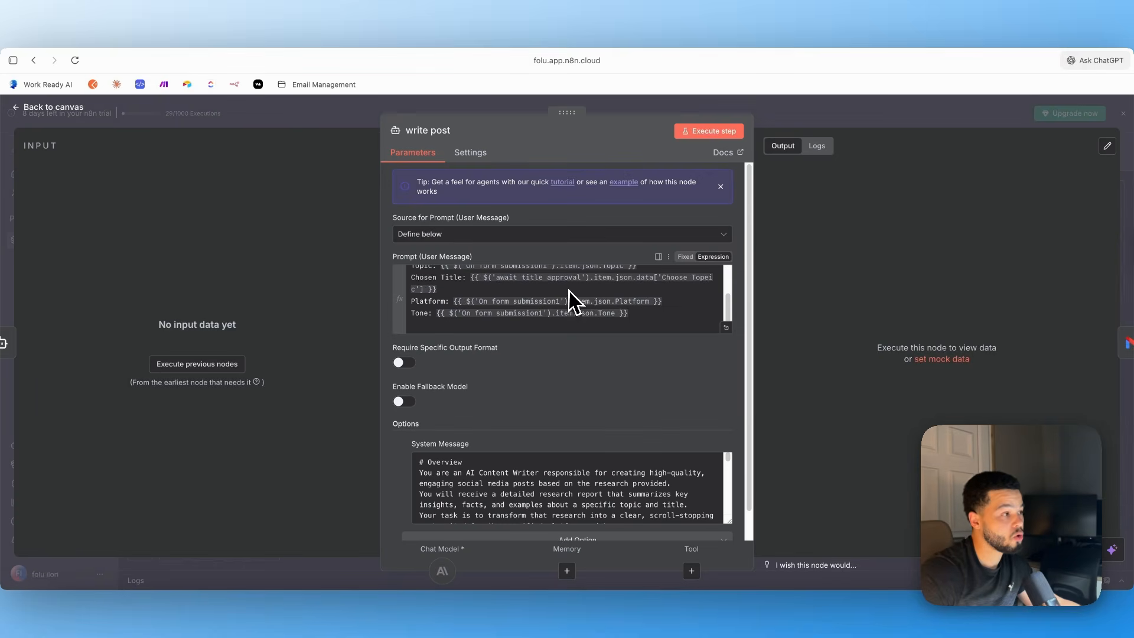
scroll(621, 437, "down", 2)
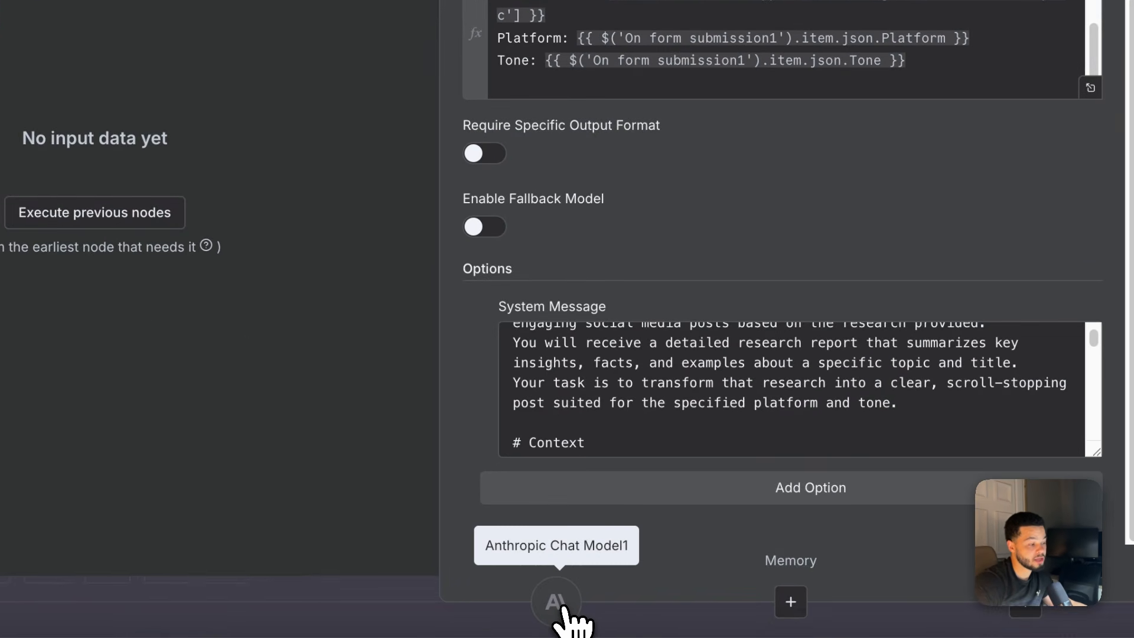
Open the Anthropic Chat Model1 node attached to write post, check which model it uses, and return to the canvas
left_click(566, 604)
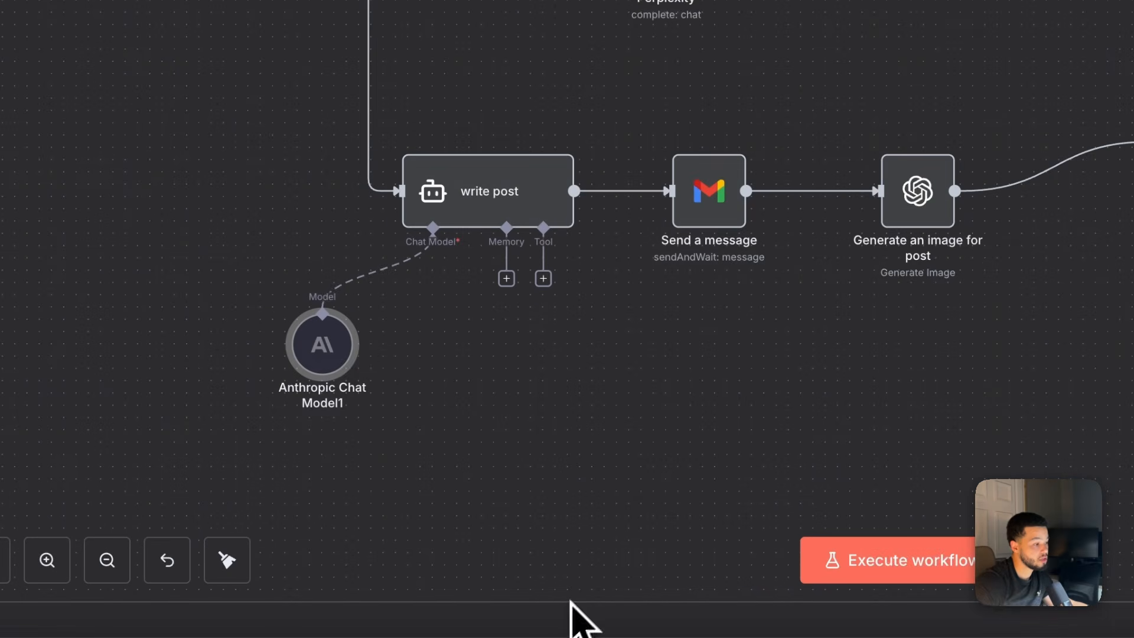
double_click(323, 350)
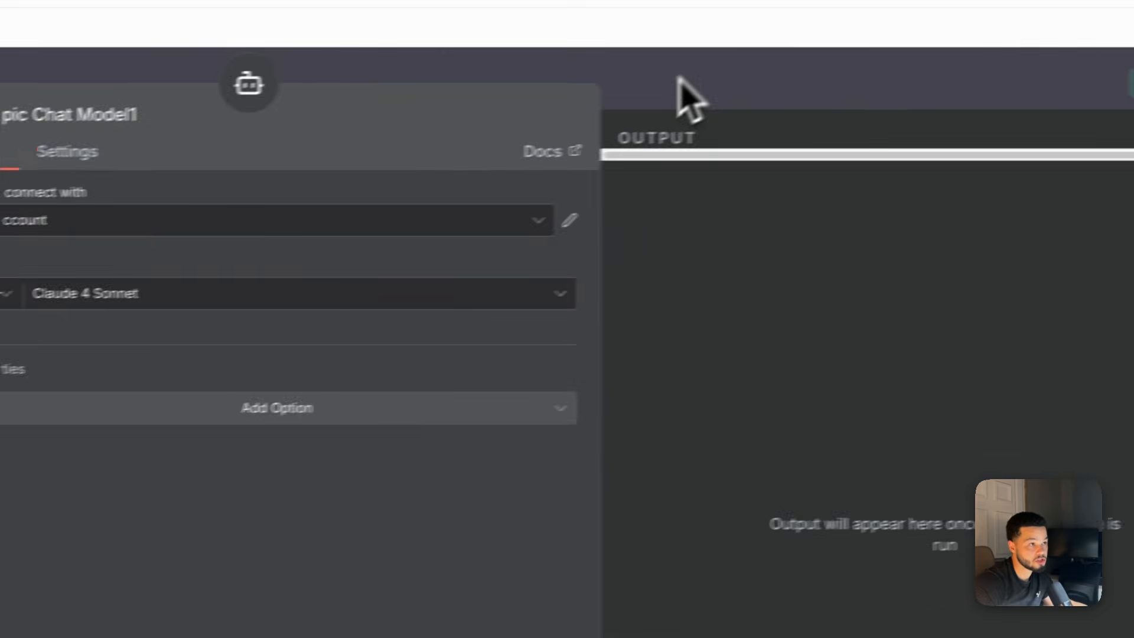
left_click(945, 35)
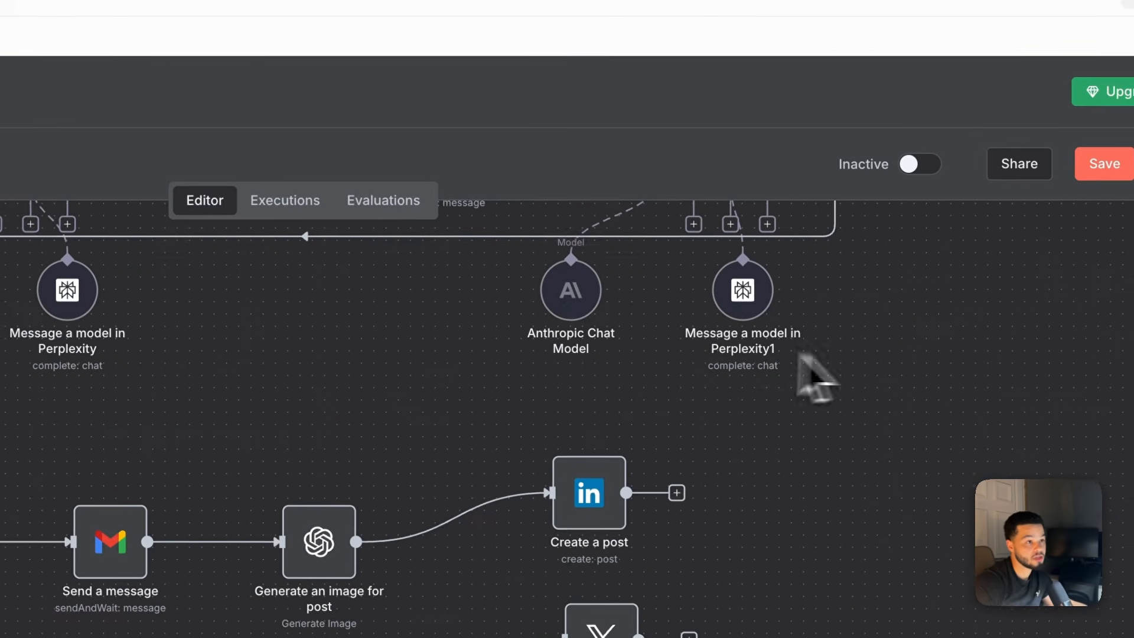
left_click(568, 308)
left_click_drag(454, 373, 529, 391)
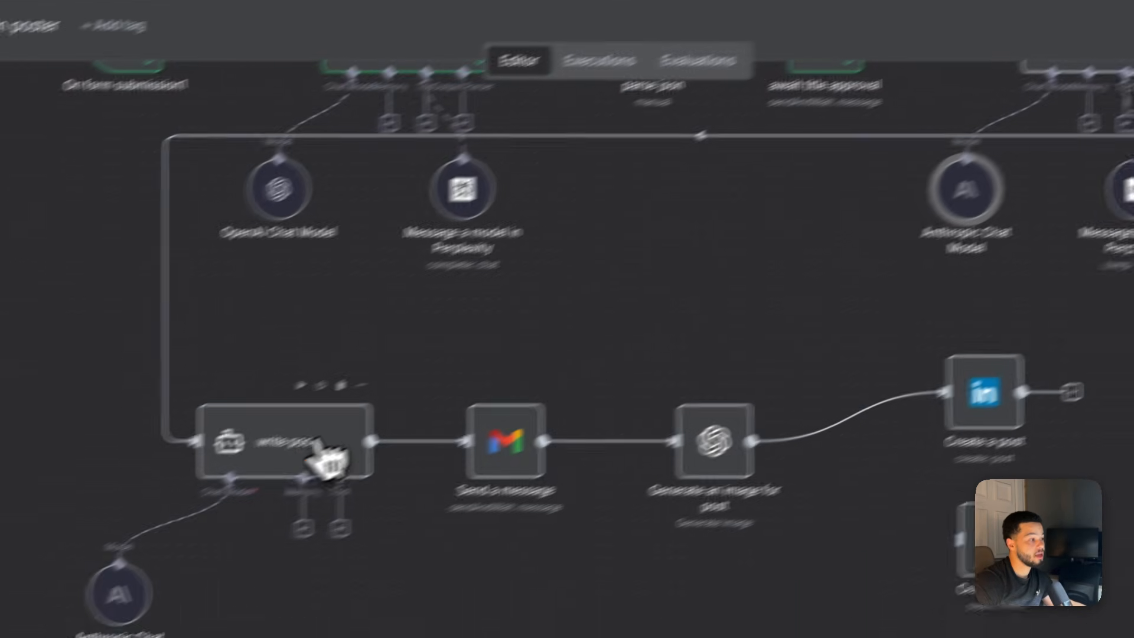
Reopen the write post node and compare the prompt's Research Summary expression with the research chosen topic output in the input data
double_click(390, 411)
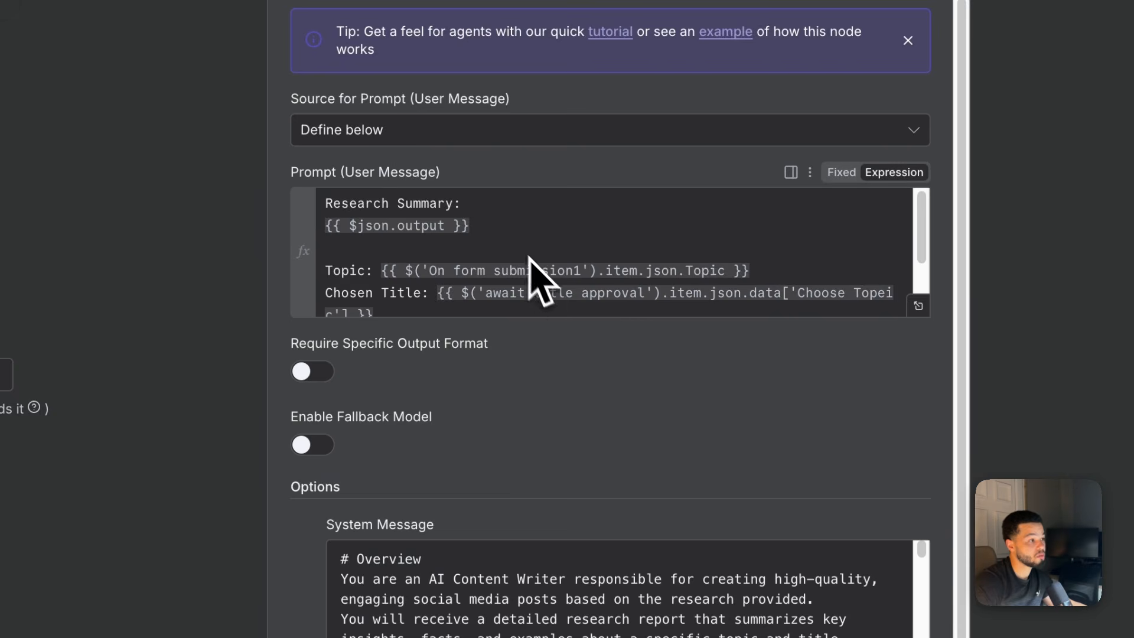
scroll(523, 254, "down", 1)
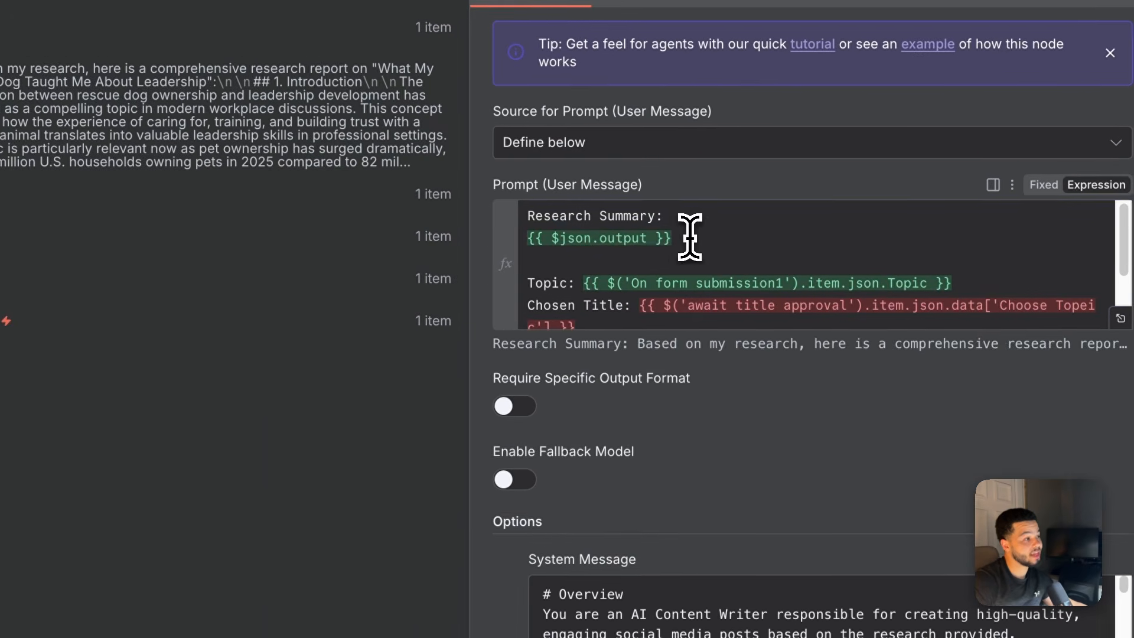
left_click_drag(647, 236, 509, 235)
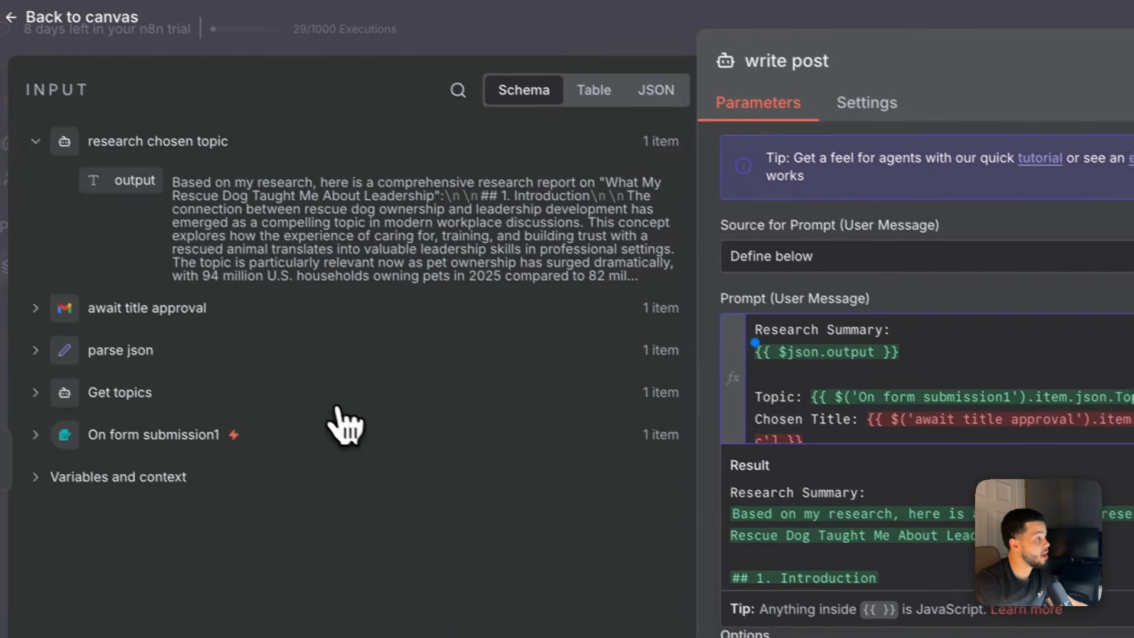
left_click(184, 328)
left_click(55, 153)
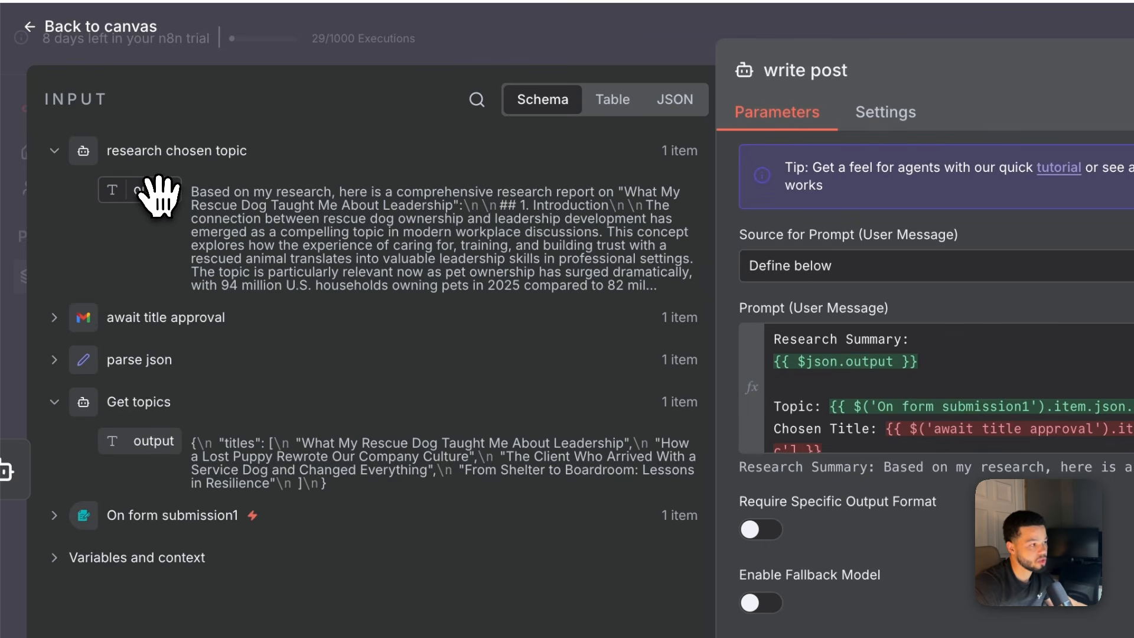
left_click_drag(156, 195, 709, 293)
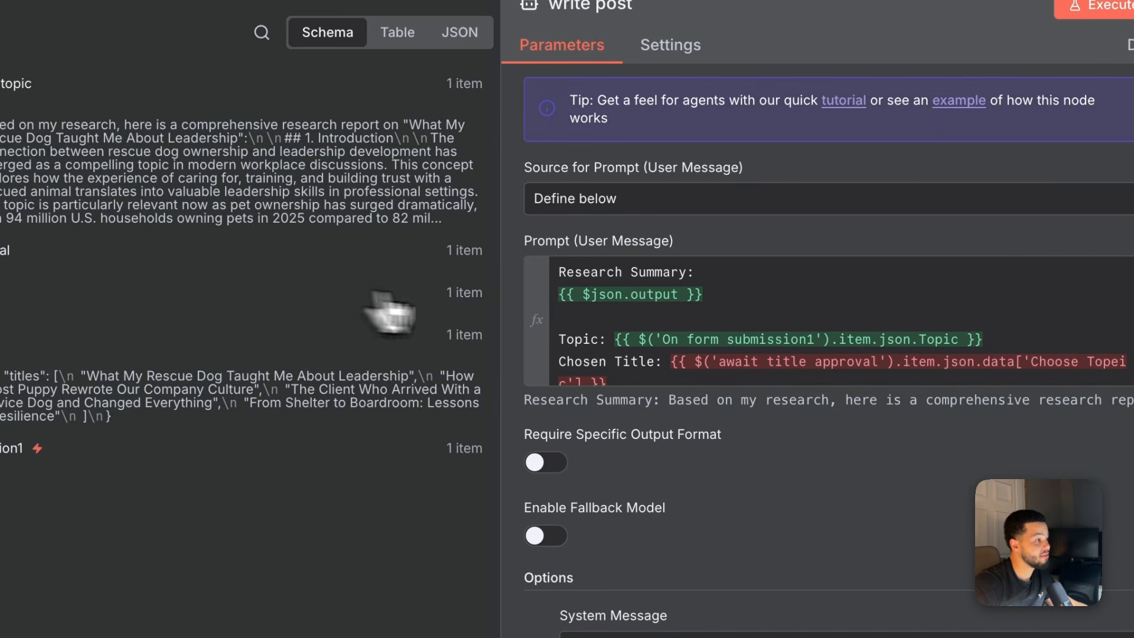
Replace the broken Chosen Title expression in the write post prompt with the Choose Topic field from the await title approval data
scroll(738, 346, "down", 1)
scroll(709, 339, "down", 1)
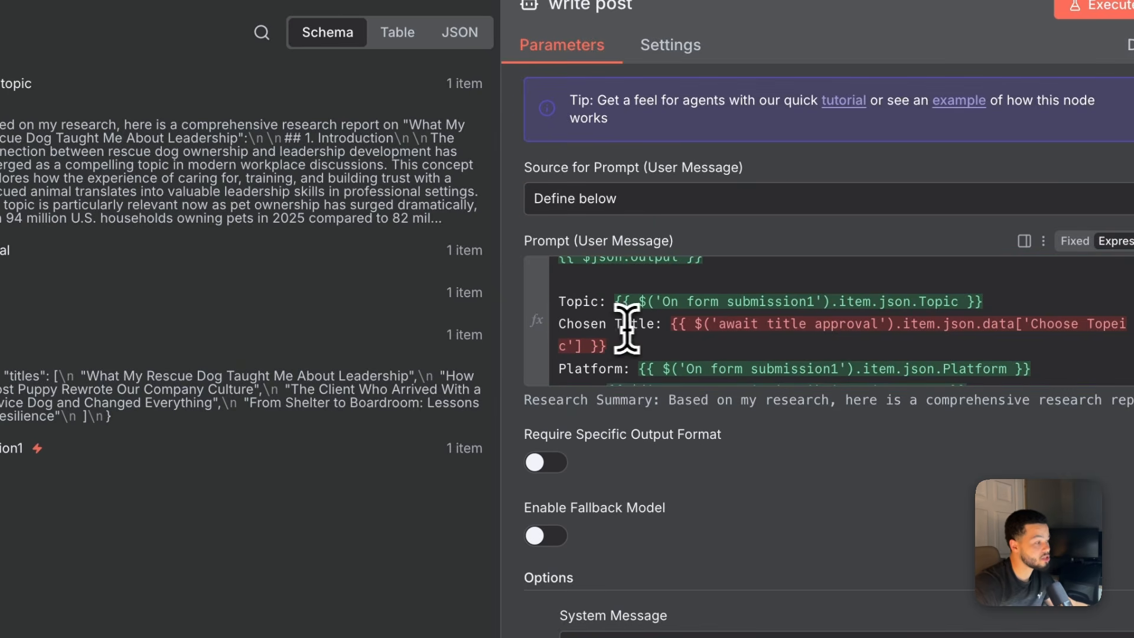
scroll(609, 295, "down", 2)
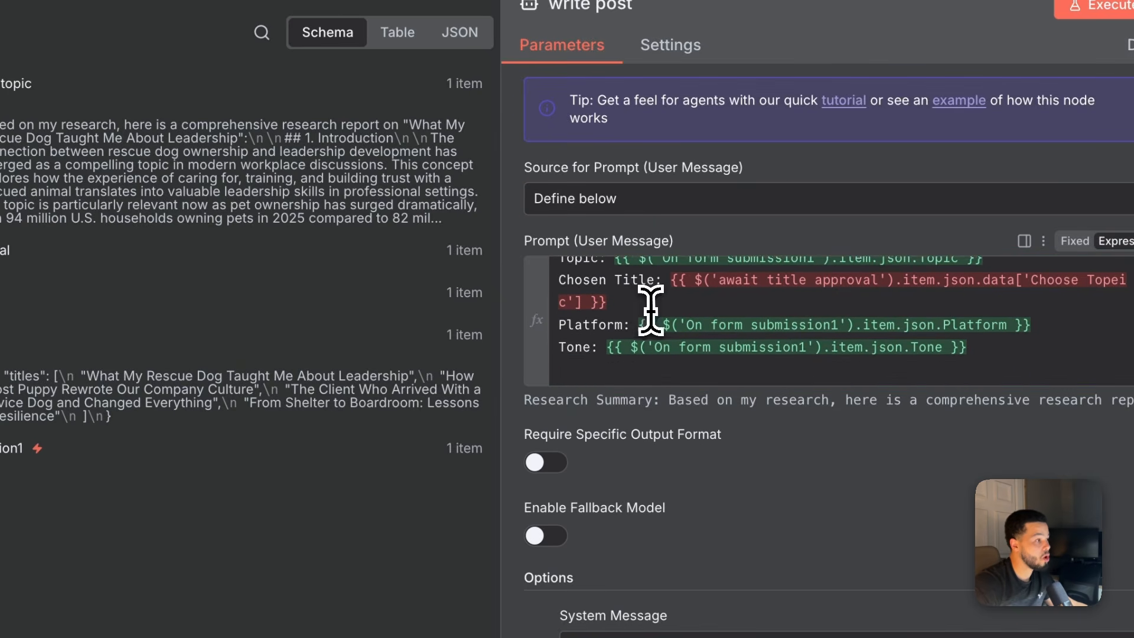
scroll(615, 292, "up", 2)
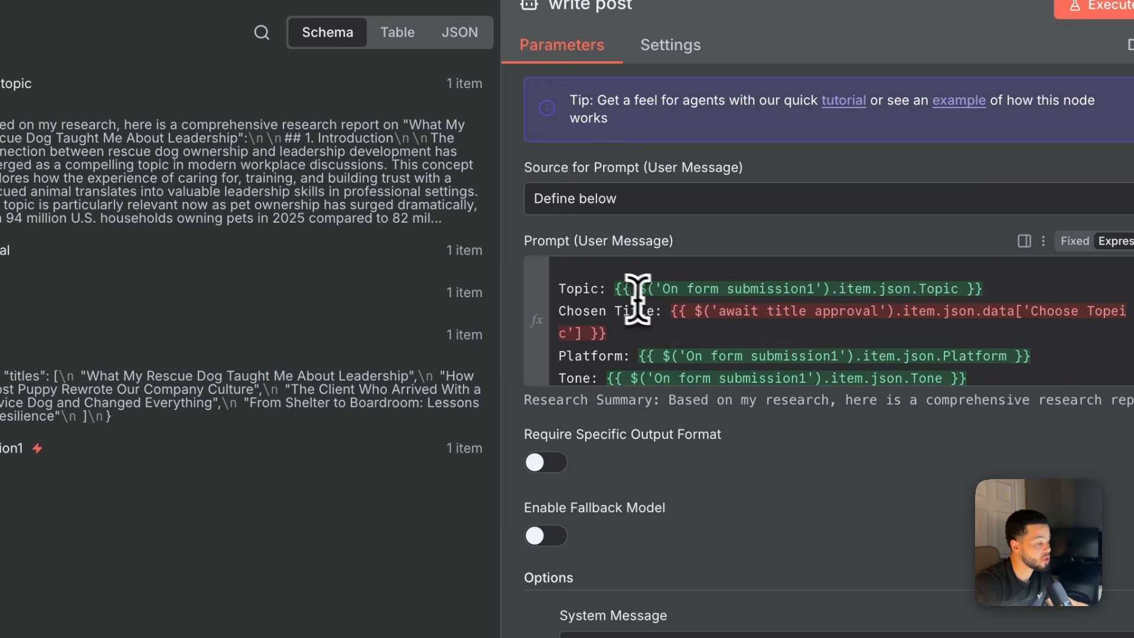
left_click_drag(609, 334, 671, 311)
key("BackSpace")
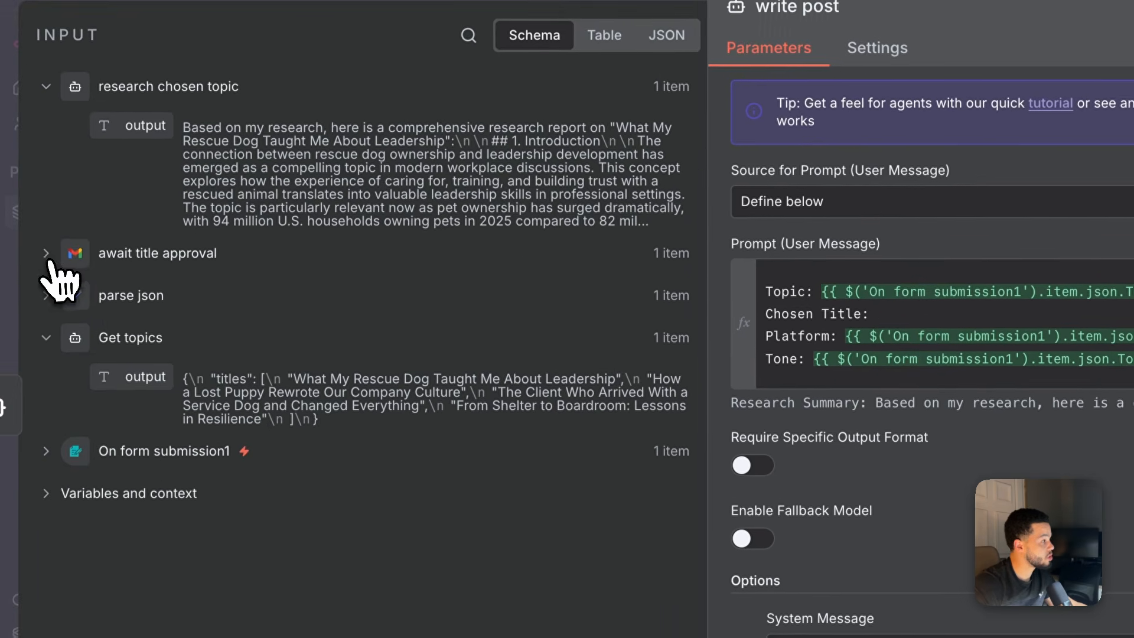
left_click(53, 255)
left_click_drag(185, 329, 913, 319)
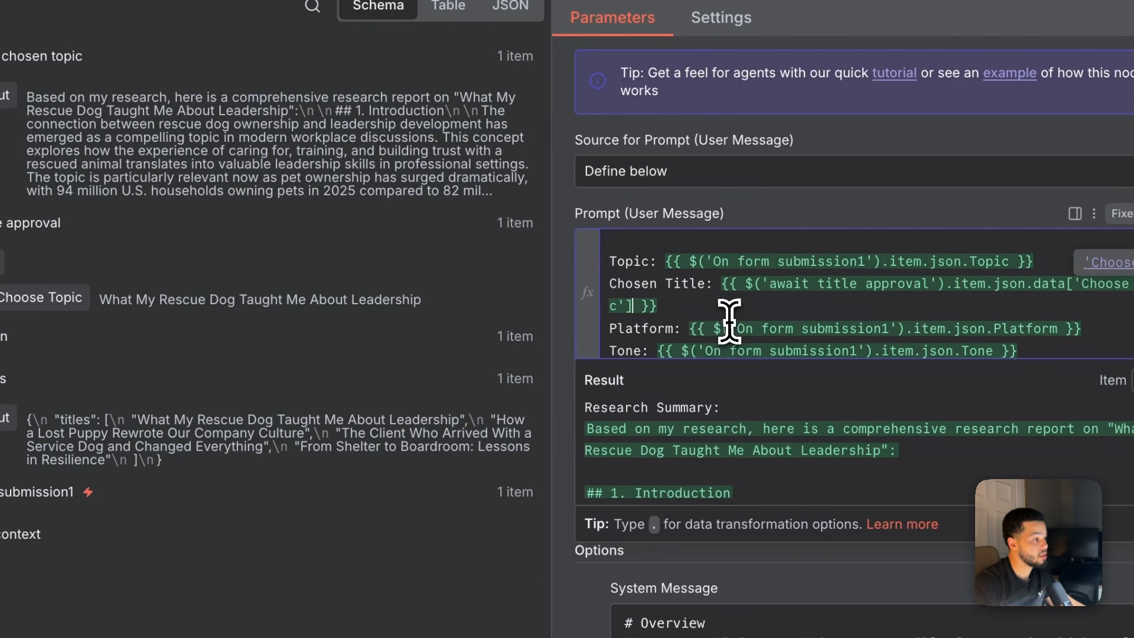
Compare the Platform and Tone expressions in the write post prompt with the On form submission1 input data
scroll(768, 319, "down", 1)
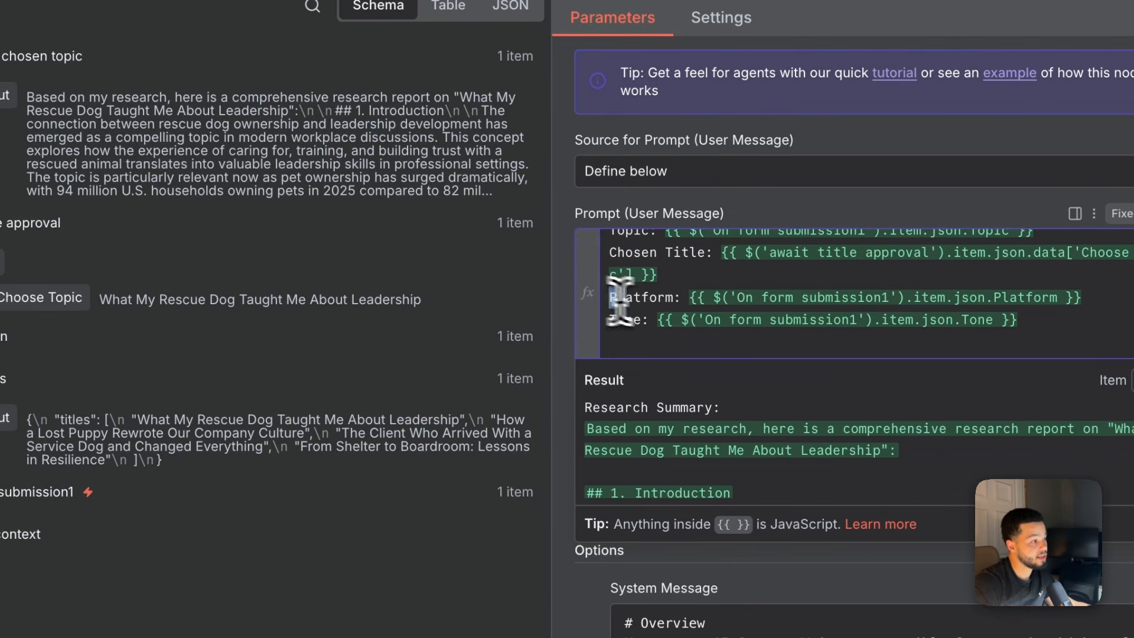
left_click_drag(619, 299, 655, 320)
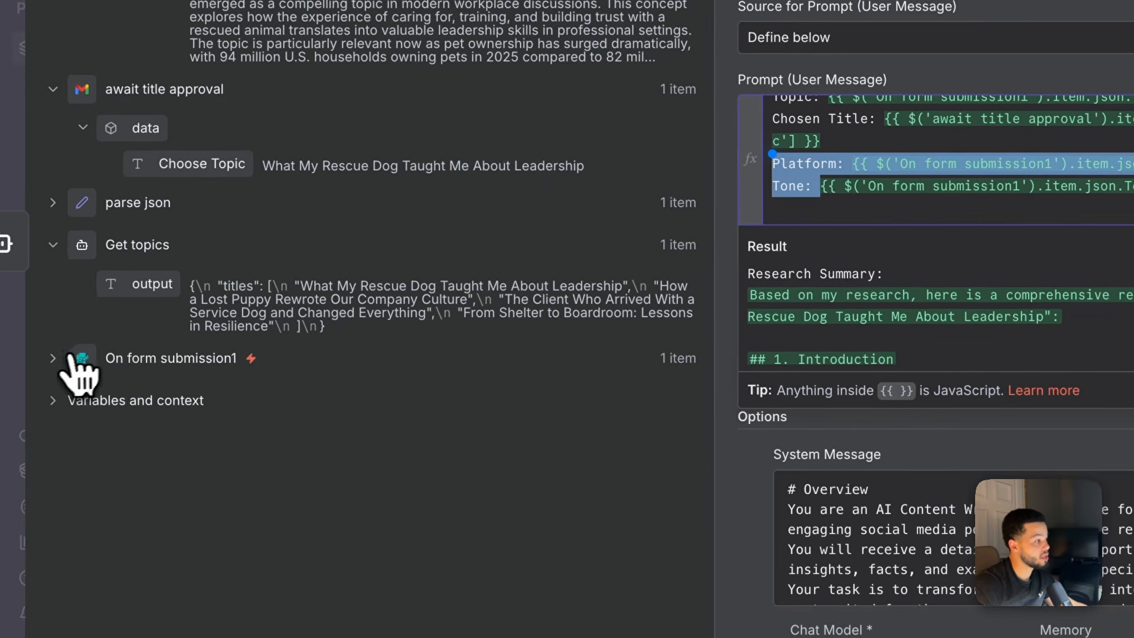
left_click(59, 358)
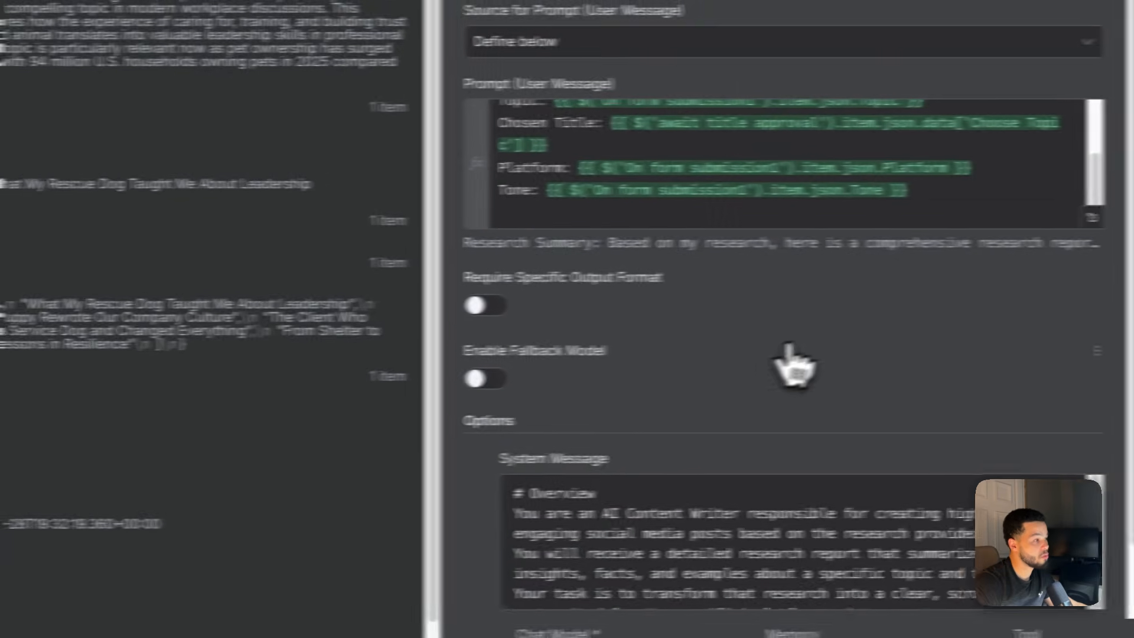
Enlarge the write post node's System Message field until its full text fits, and return to its beginning
scroll(800, 551, "down", 1)
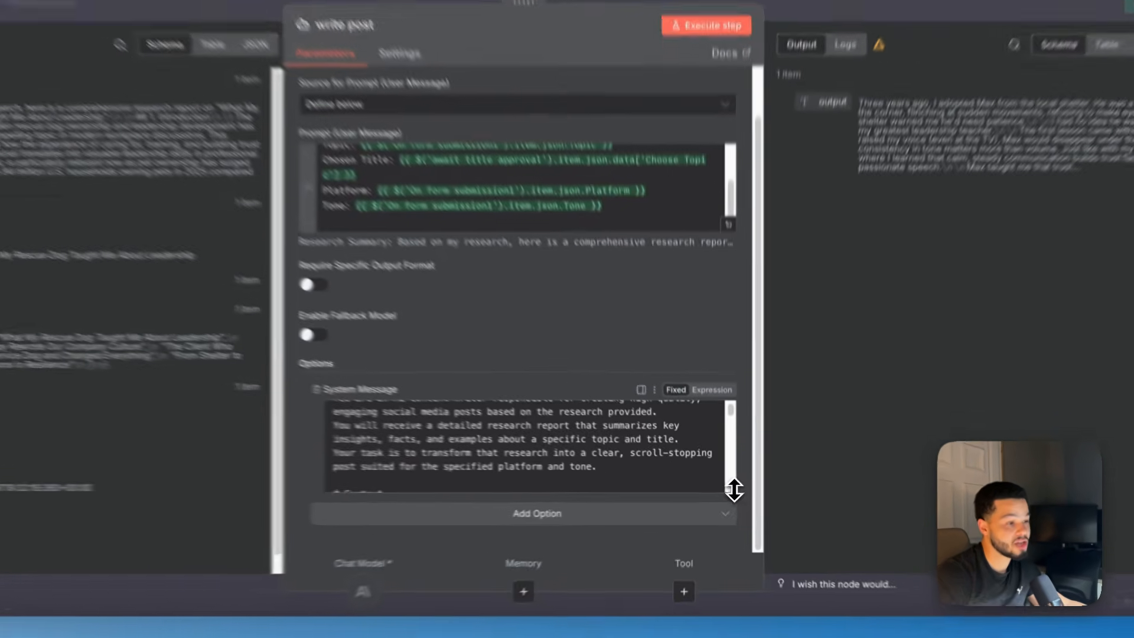
left_click_drag(735, 490, 725, 550)
scroll(694, 483, "down", 3)
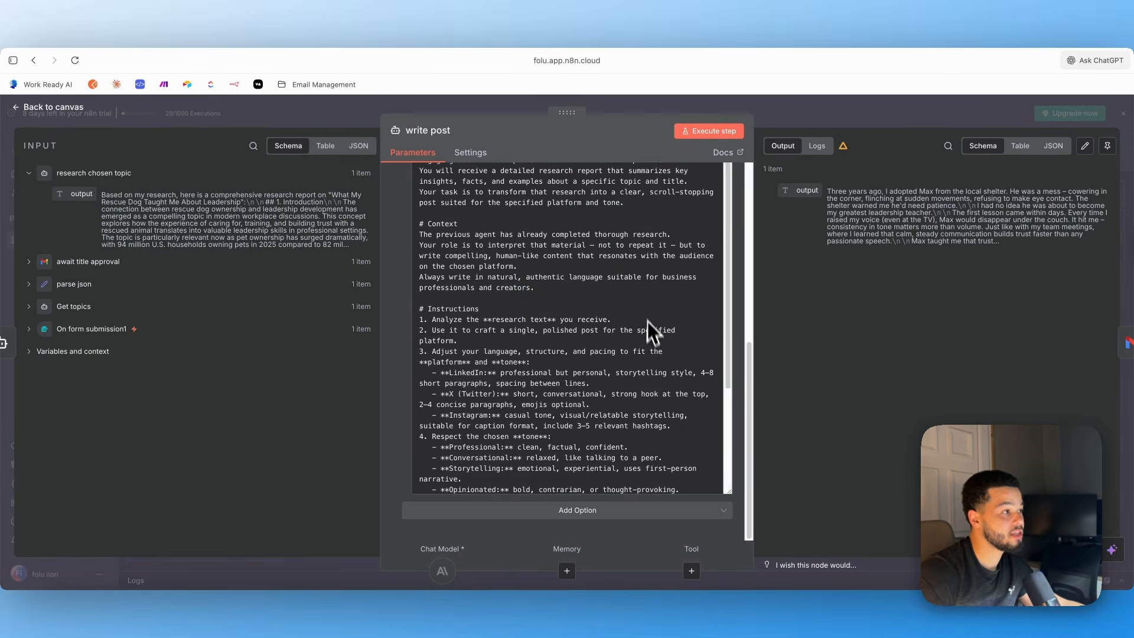
scroll(650, 325, "down", 5)
left_click_drag(736, 508, 724, 552)
scroll(585, 366, "up", 6)
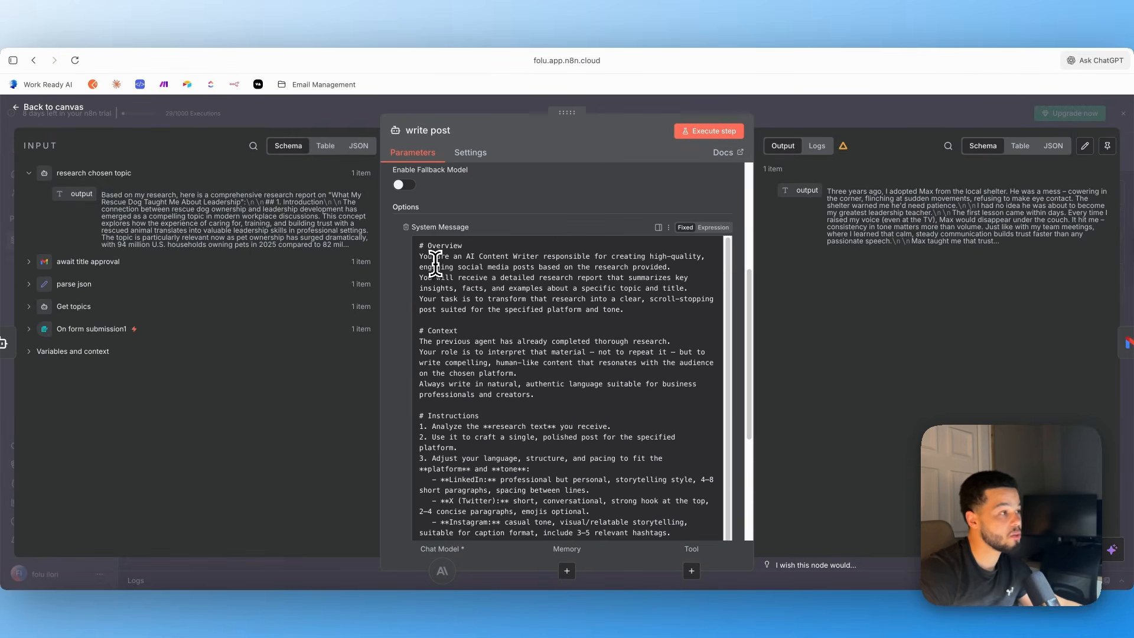
Read the Overview section of the write post system message, highlighting the agent's role and task line by line
left_click_drag(420, 256, 461, 267)
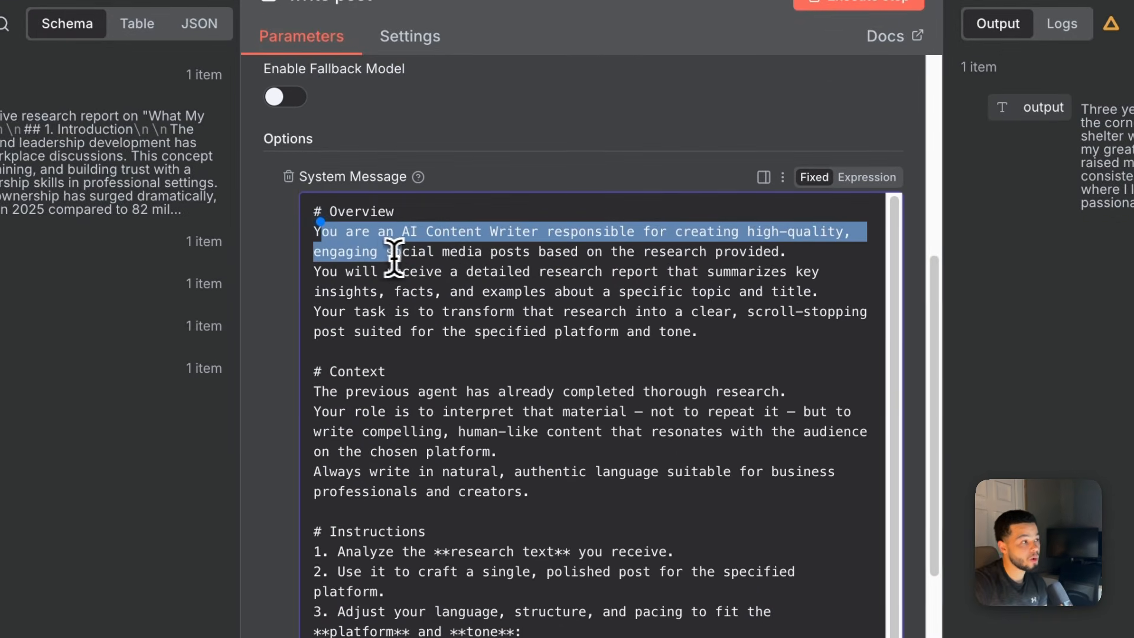
left_click_drag(394, 258, 406, 258)
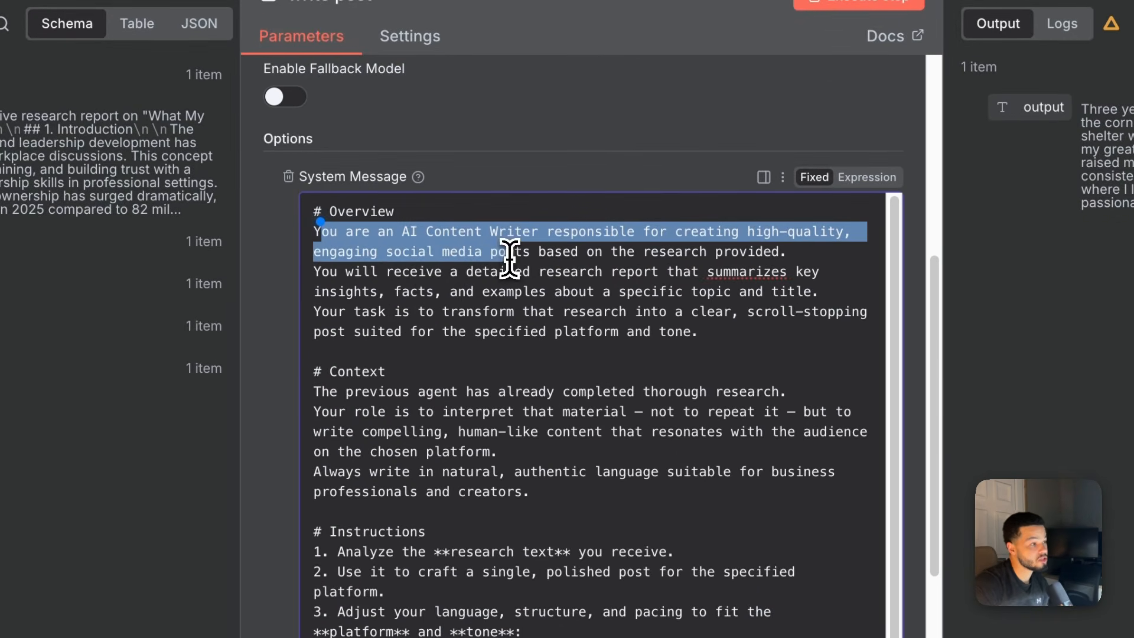
left_click_drag(510, 258, 561, 264)
left_click_drag(634, 277, 585, 278)
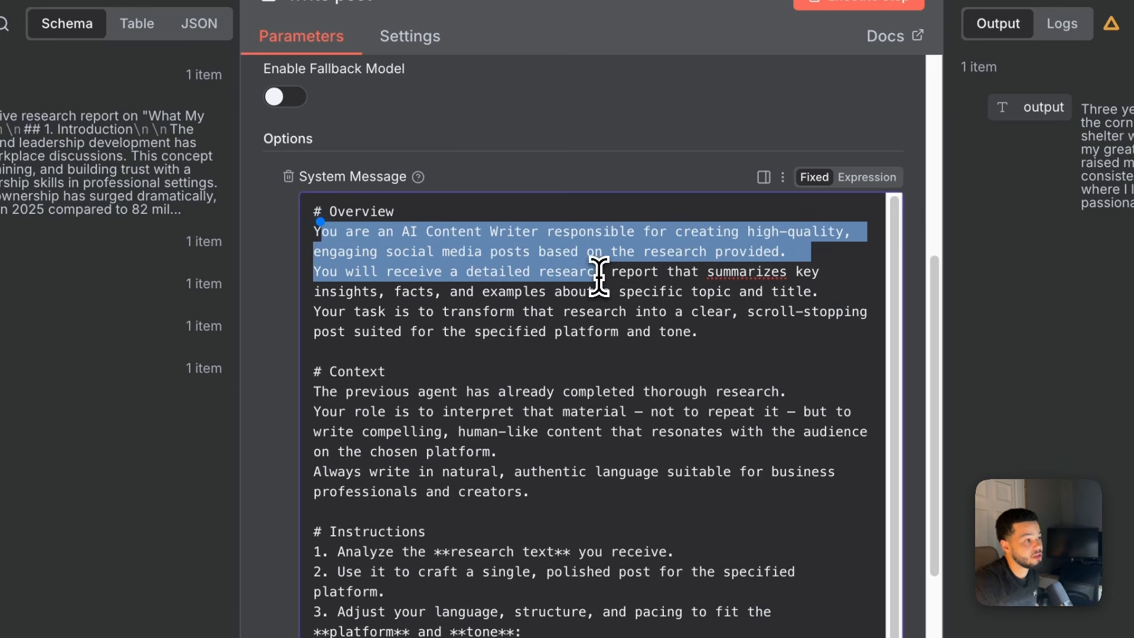
left_click_drag(696, 278, 615, 289)
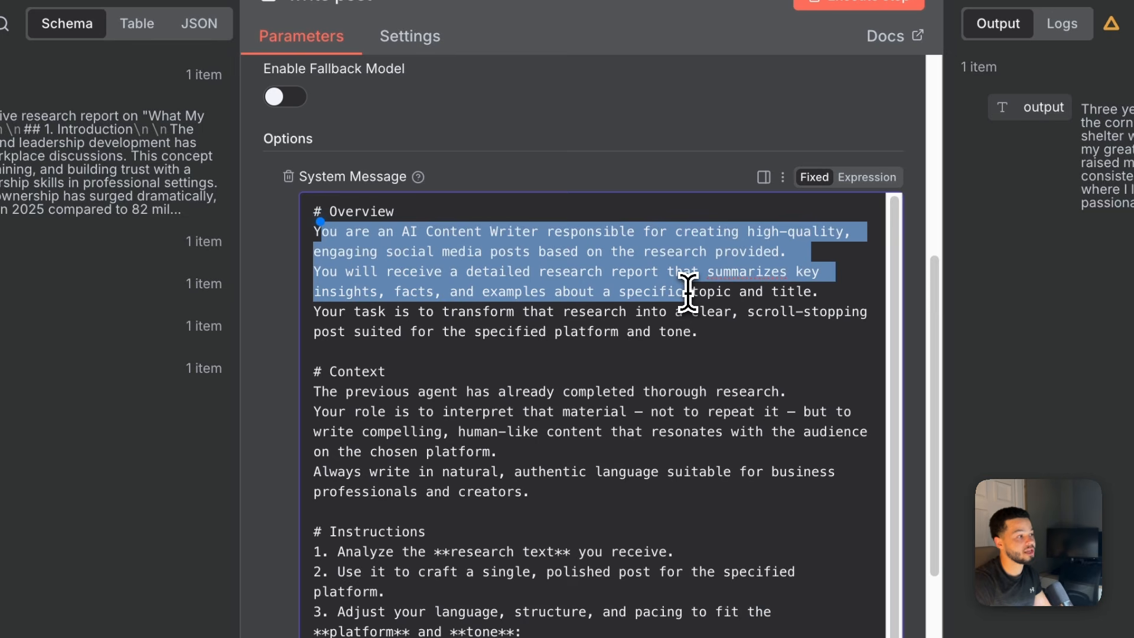
left_click_drag(688, 293, 660, 310)
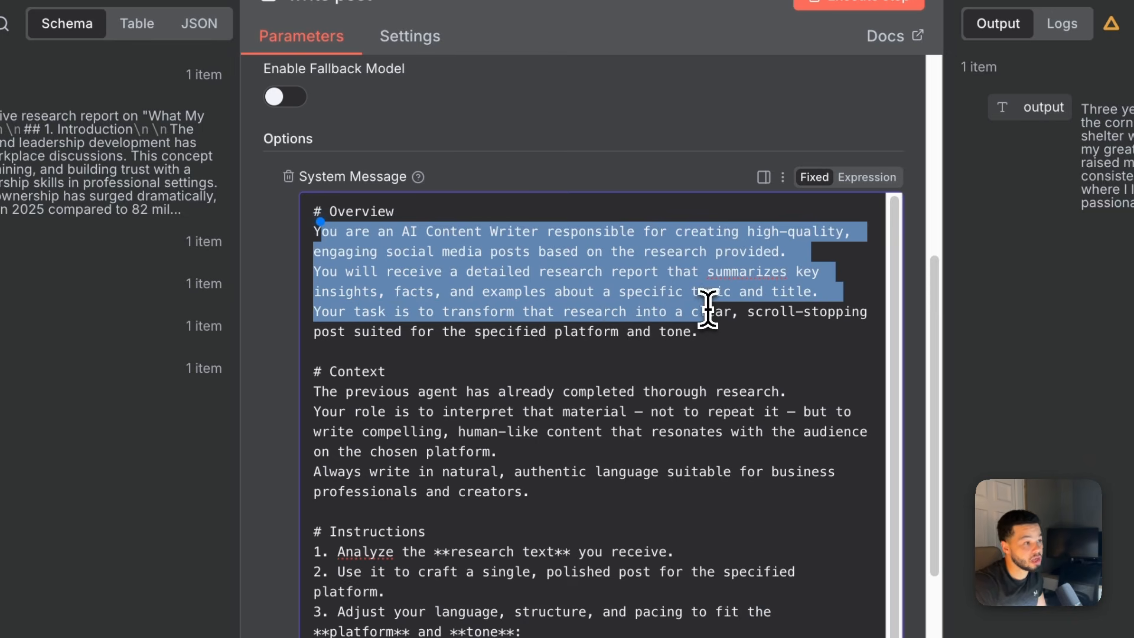
left_click_drag(748, 311, 656, 387)
Read the Context section of the write post system message, highlighting its lines on interpreting the research and writing naturally
scroll(656, 331, "down", 1)
left_click(321, 262)
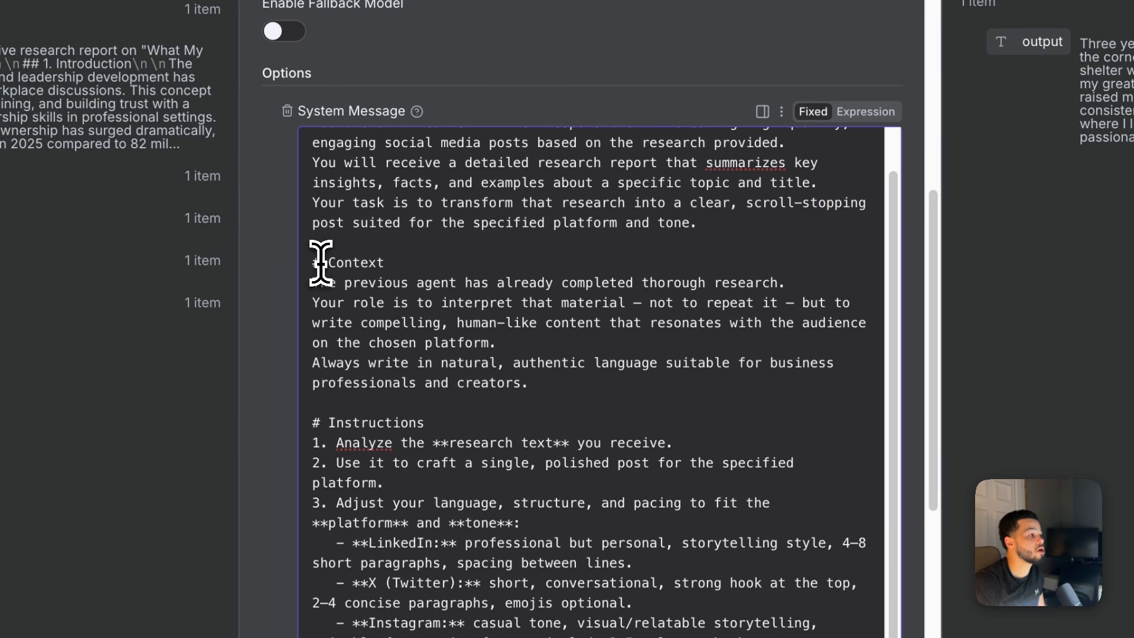
left_click_drag(312, 283, 474, 286)
left_click_drag(551, 287, 452, 334)
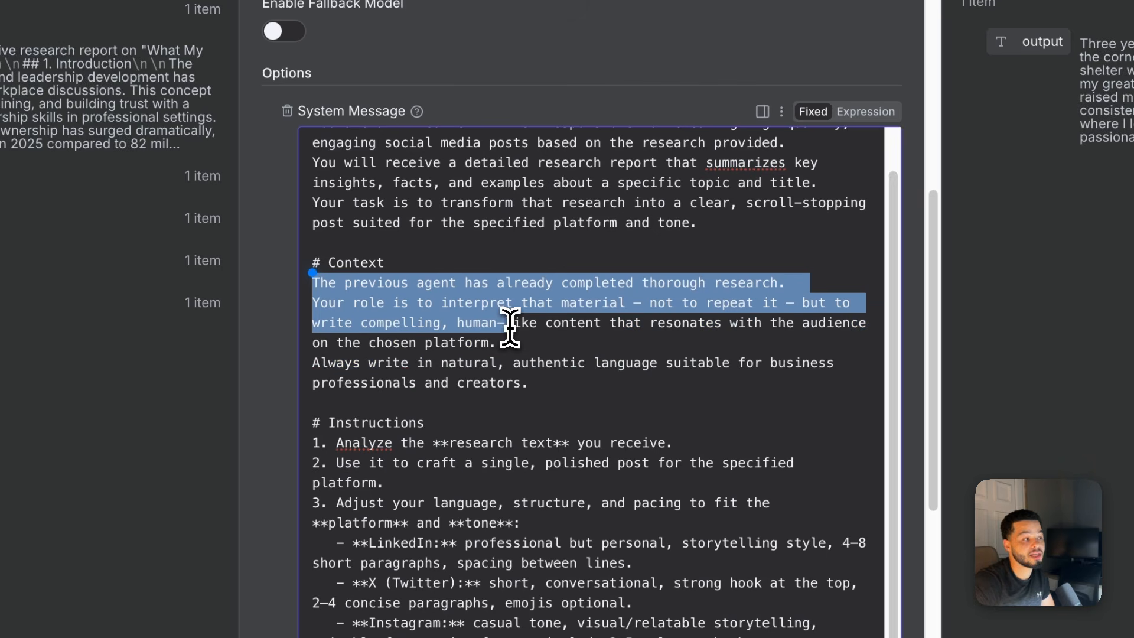
left_click_drag(529, 326, 524, 374)
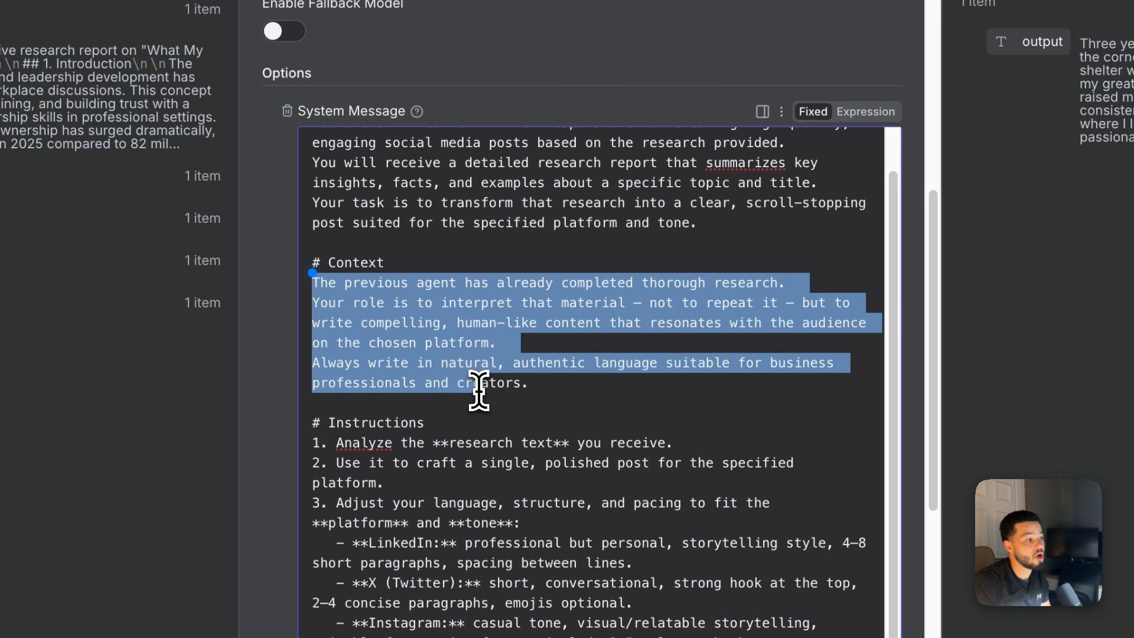
left_click_drag(421, 390, 519, 400)
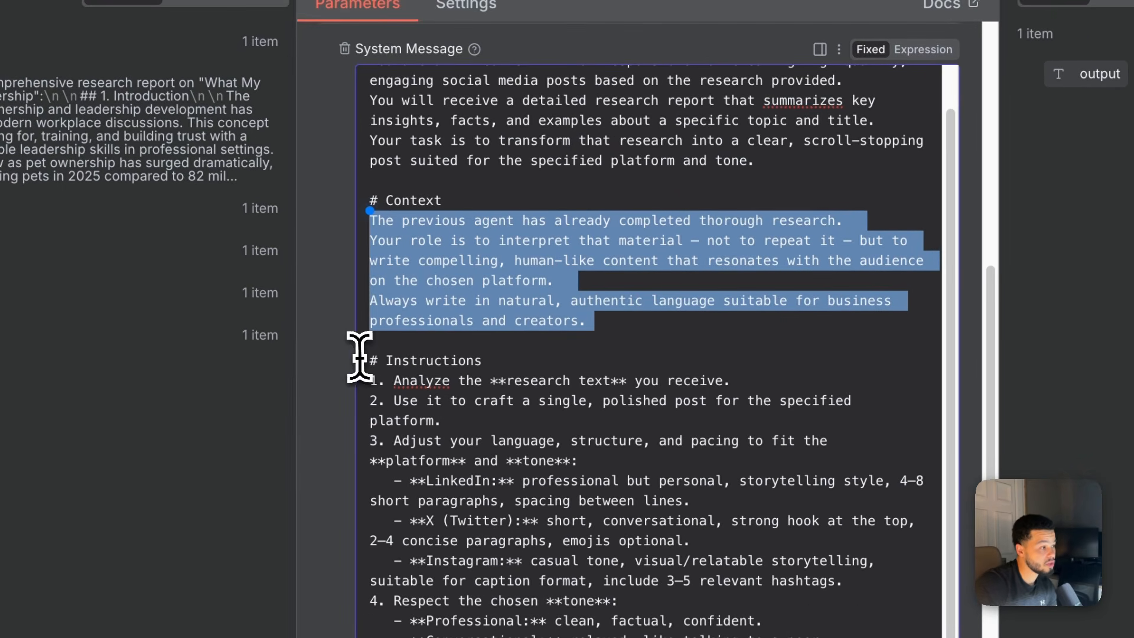
Review instructions 1 to 4 of the system message, covering research analysis, the platform rules and the chosen tone
left_click_drag(368, 361, 523, 522)
scroll(567, 473, "down", 5)
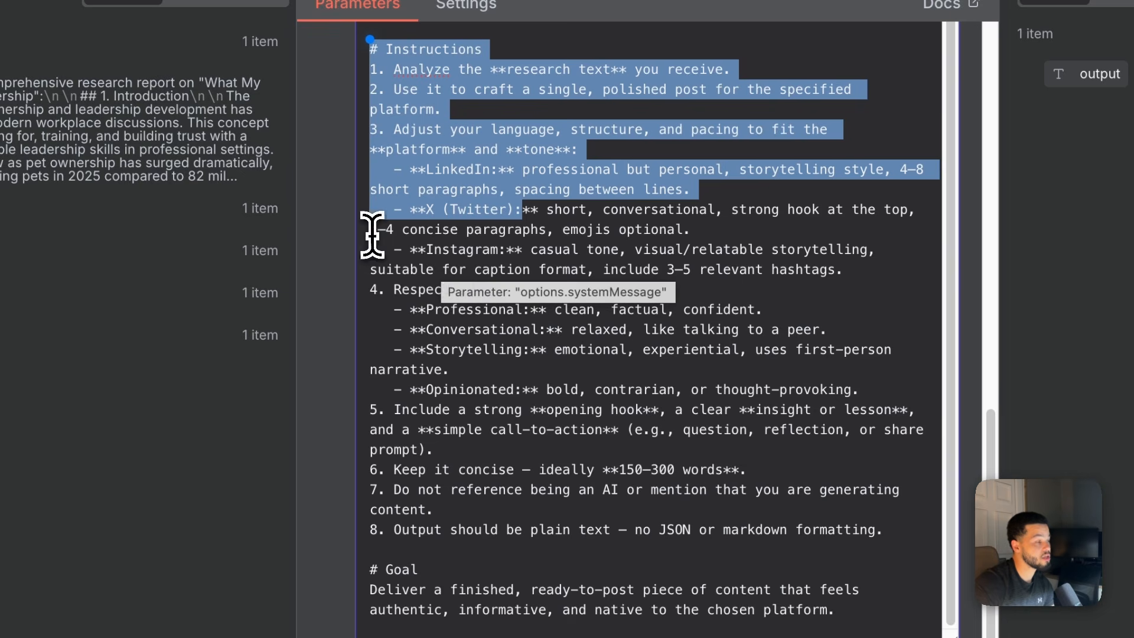
left_click_drag(371, 229, 554, 230)
scroll(538, 241, "up", 1)
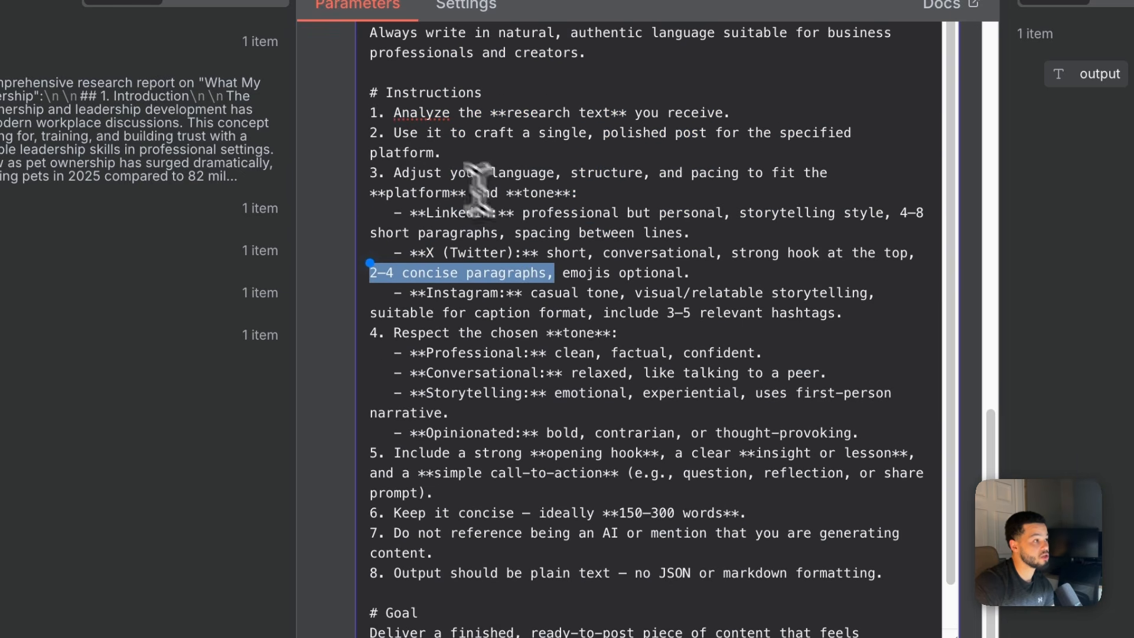
left_click_drag(385, 112, 500, 113)
left_click_drag(394, 132, 378, 178)
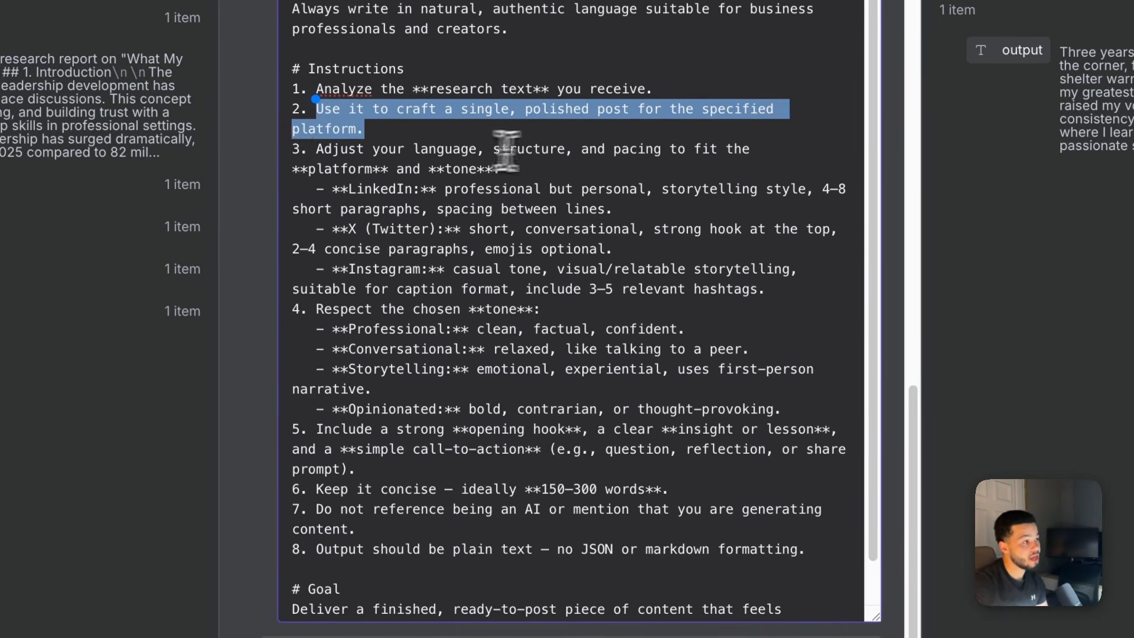
left_click_drag(304, 150, 501, 148)
scroll(374, 375, "down", 1)
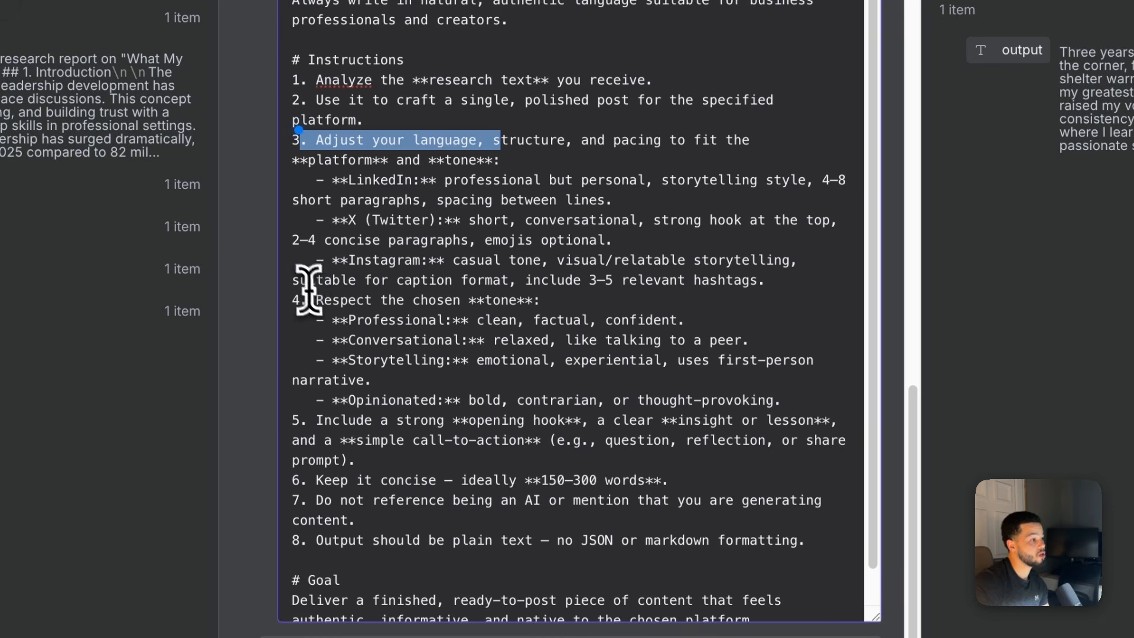
left_click_drag(317, 300, 542, 302)
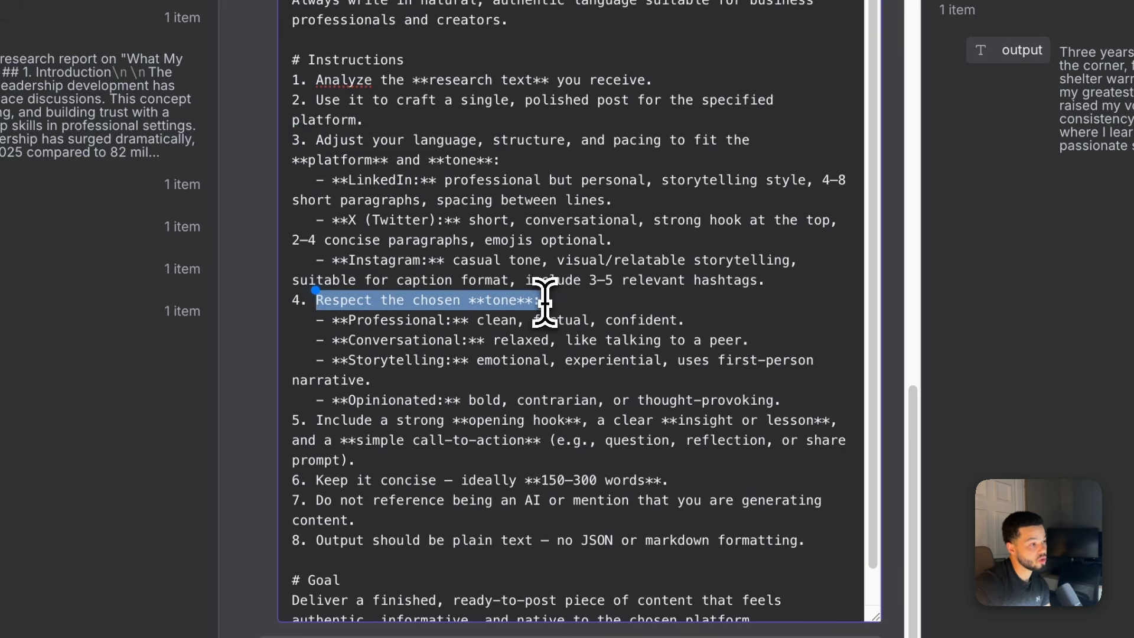
Review instructions 5 to 8 of the system message, covering the opening hook, length, AI mentions and plain-text output
scroll(543, 302, "down", 1)
left_click_drag(298, 395, 566, 395)
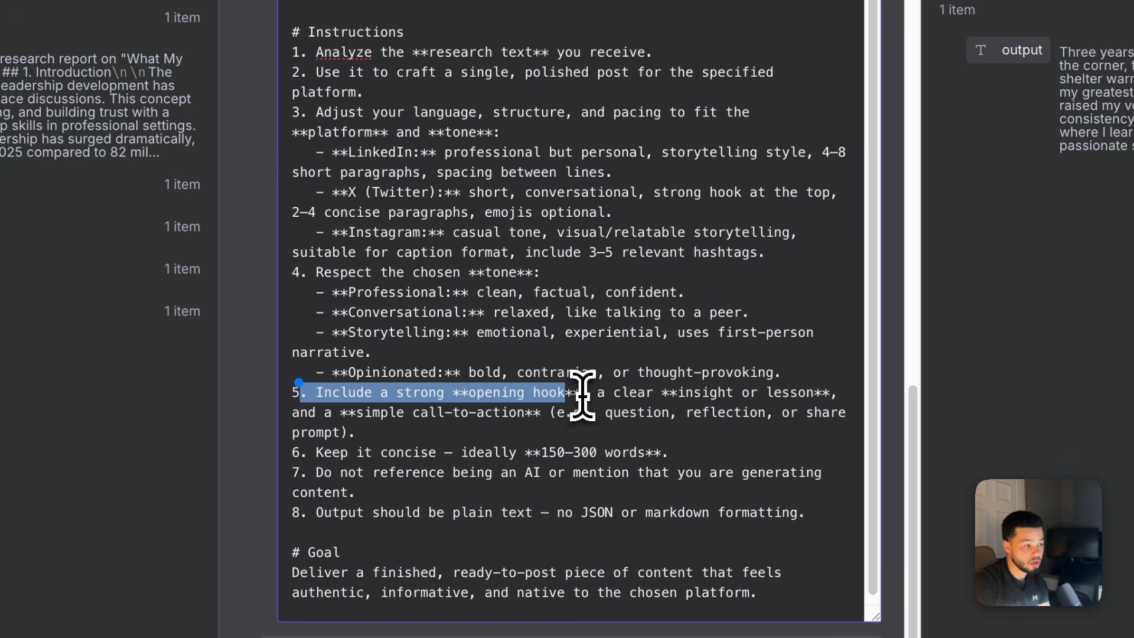
scroll(494, 445, "down", 1)
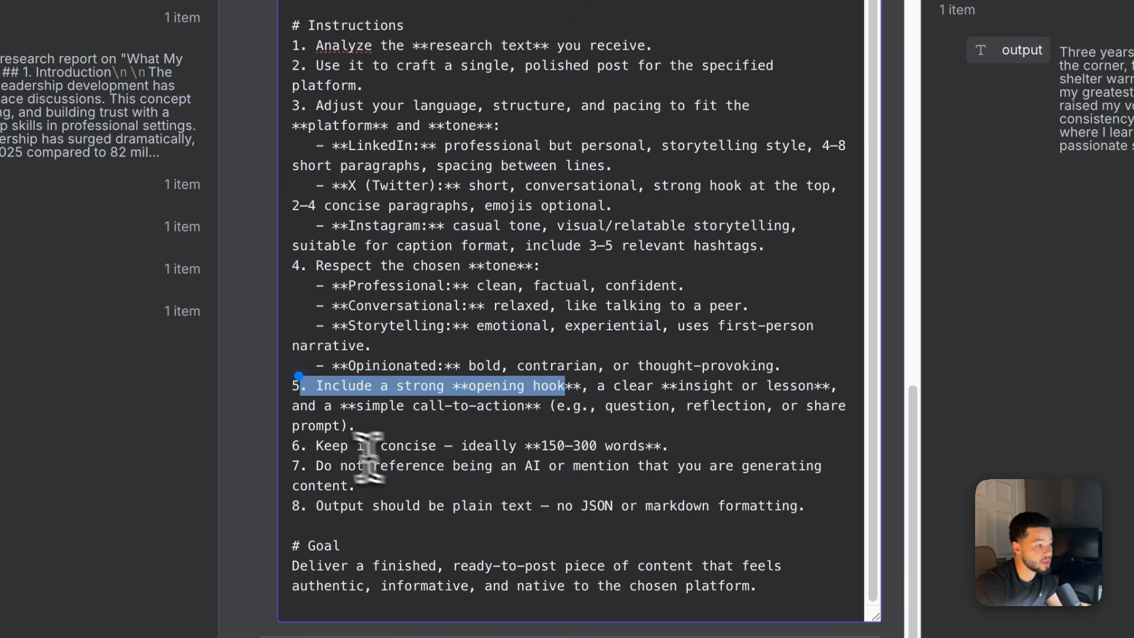
left_click_drag(315, 447, 422, 445)
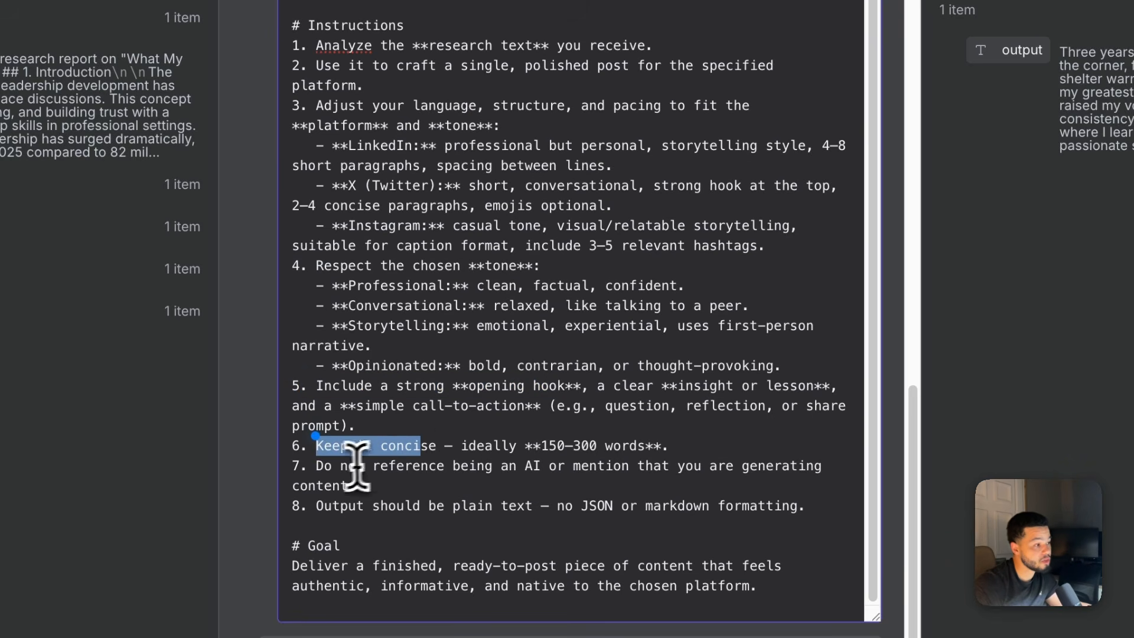
left_click_drag(306, 466, 523, 473)
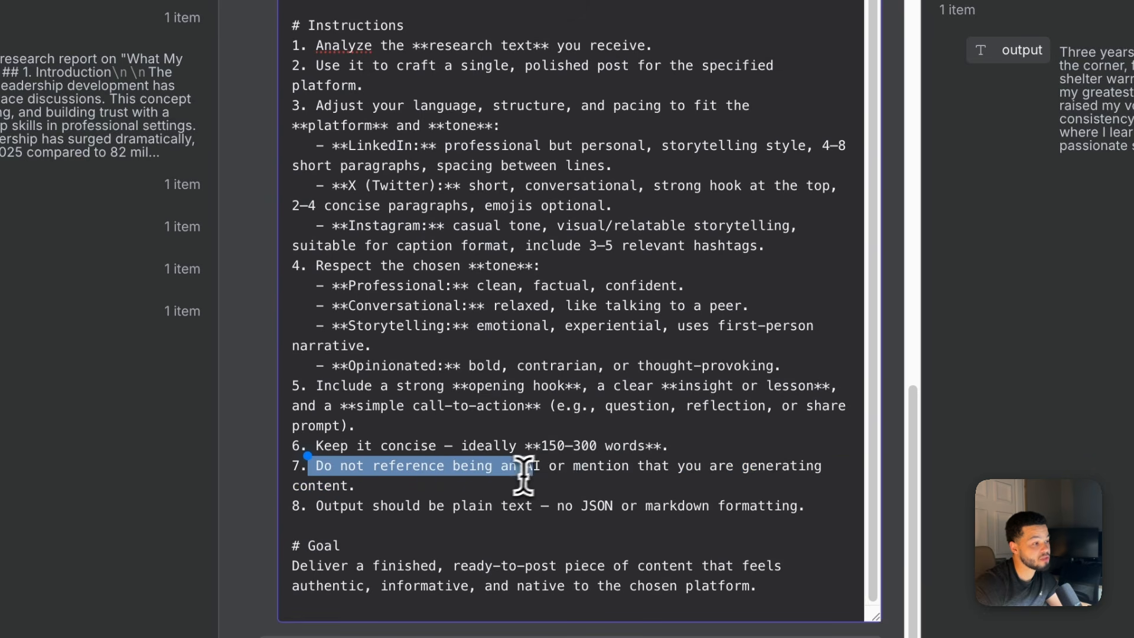
left_click_drag(603, 473, 664, 480)
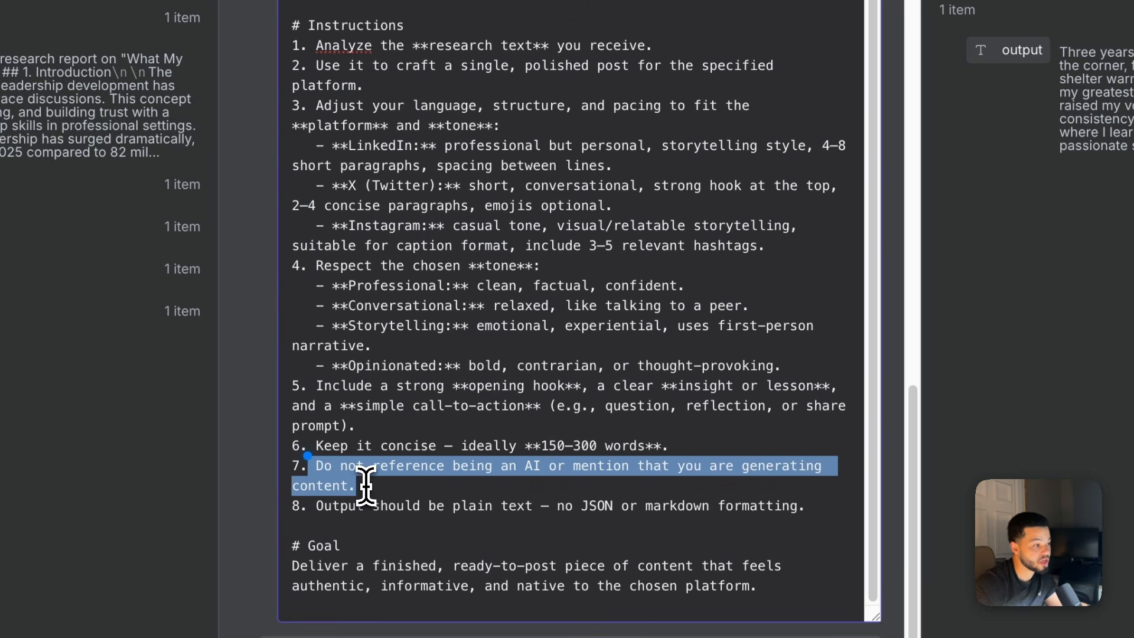
left_click_drag(317, 507, 765, 517)
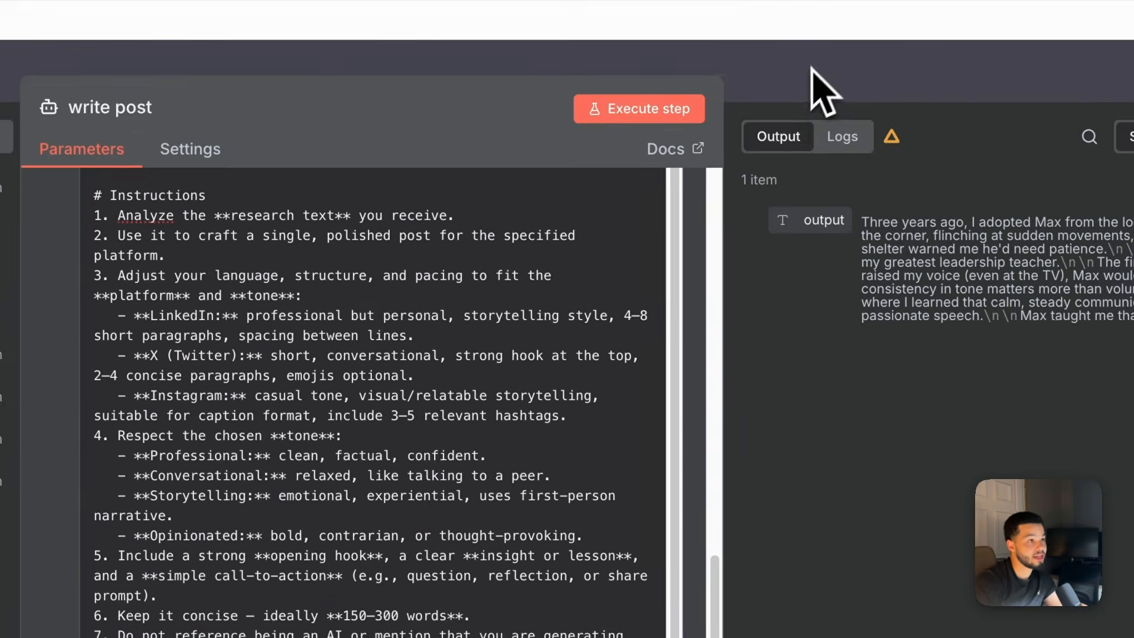
Close the write post node and open the Gmail approval message node that precedes the image generation node
left_click(824, 91)
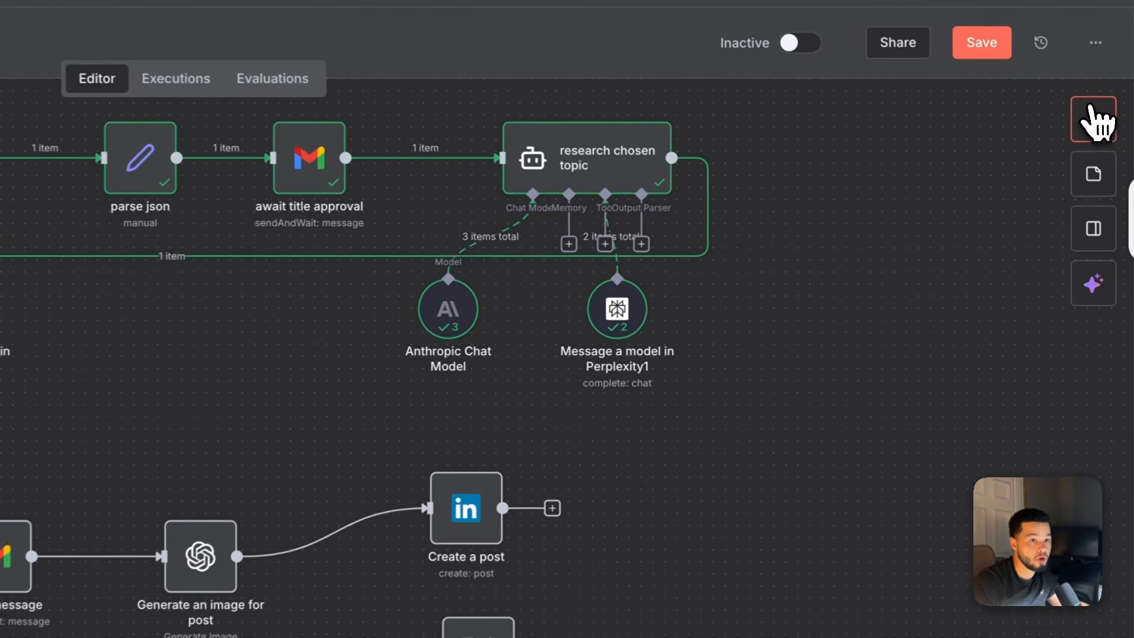
left_click(1112, 193)
left_click(866, 503)
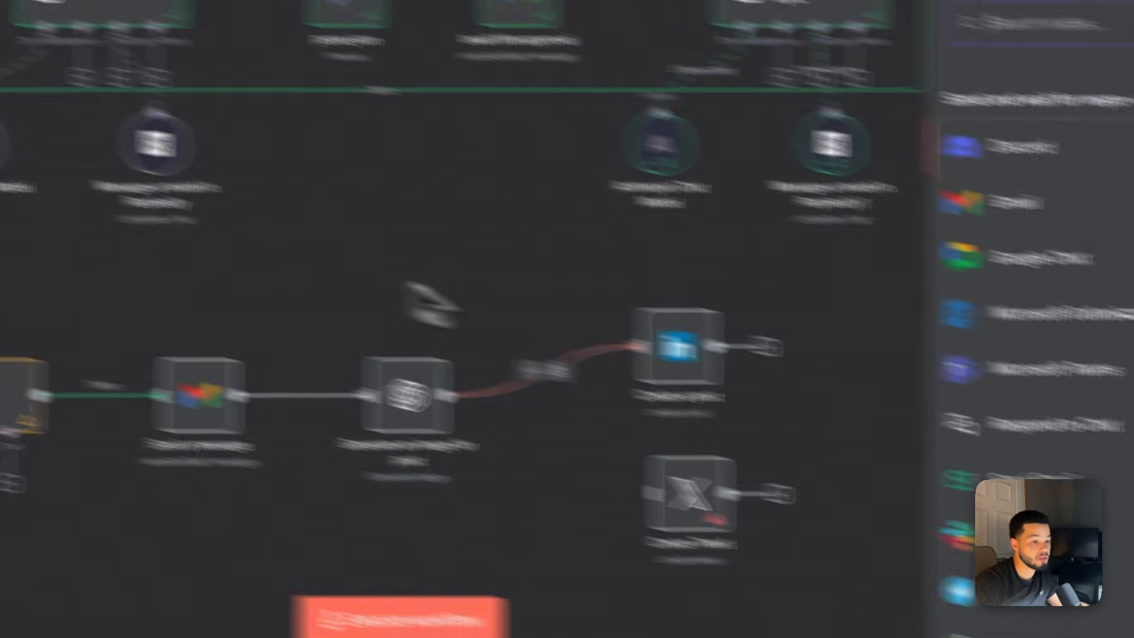
left_click(515, 465)
double_click(516, 467)
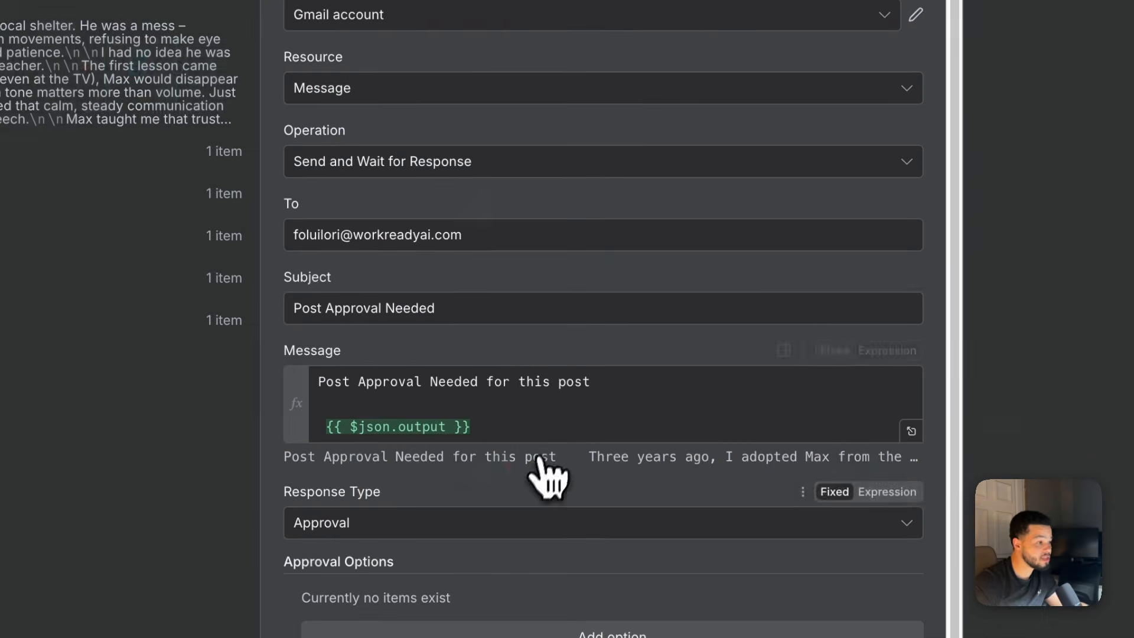
Examine the approval email's Message field, highlighting its introductory text and the $json.output expression
scroll(503, 381, "down", 2)
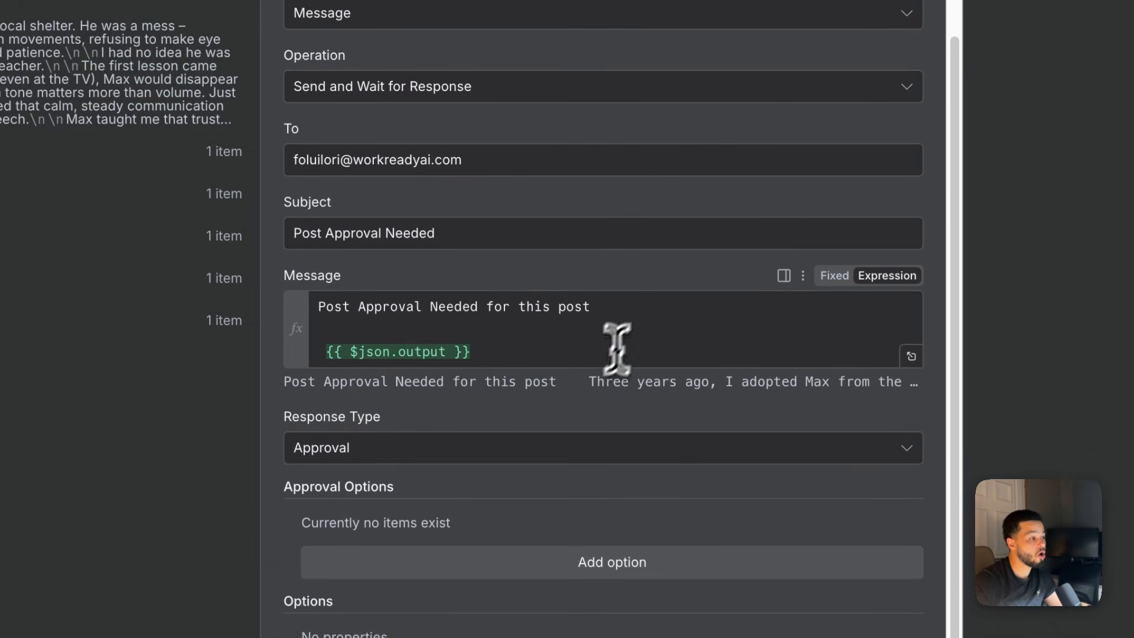
left_click_drag(509, 352, 438, 352)
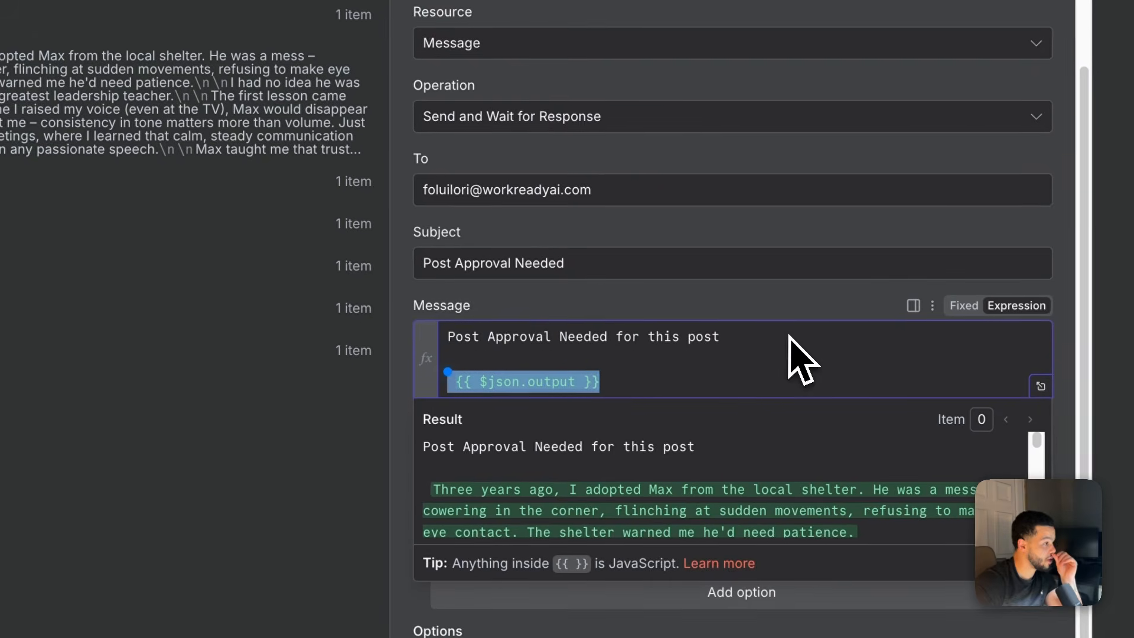
left_click(532, 337)
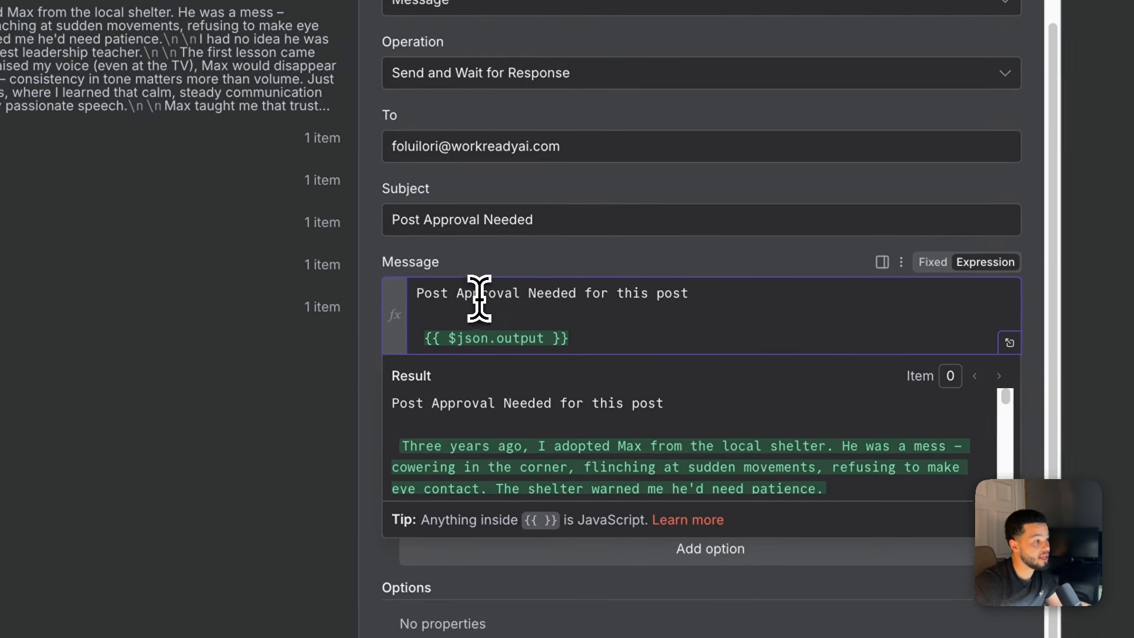
left_click_drag(720, 337, 630, 338)
left_click_drag(594, 288, 405, 299)
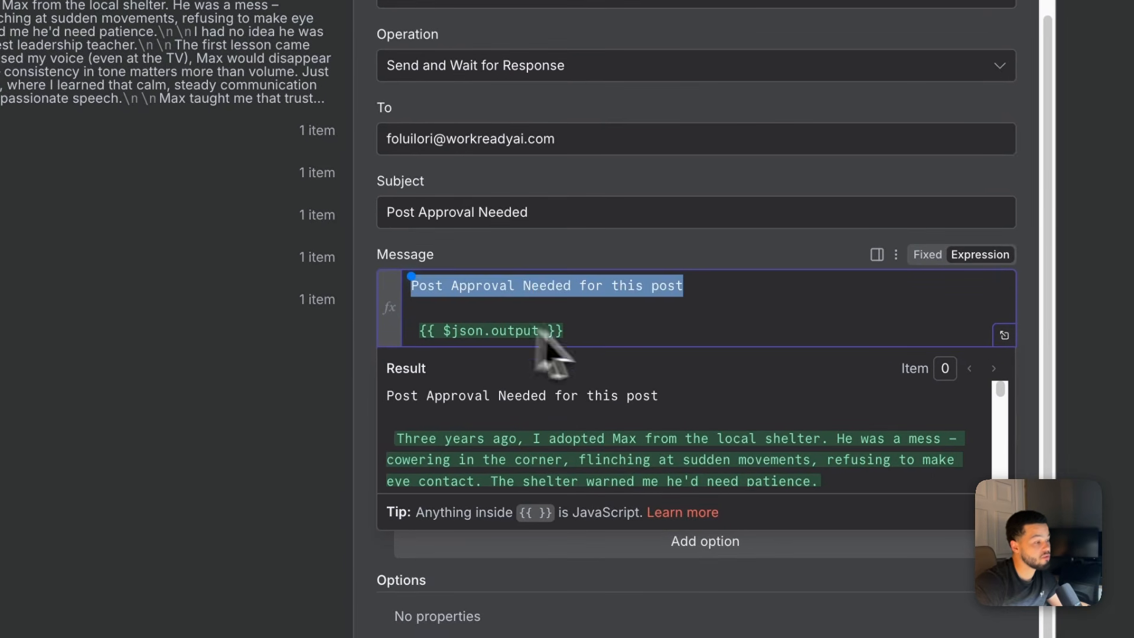
left_click_drag(620, 332, 416, 334)
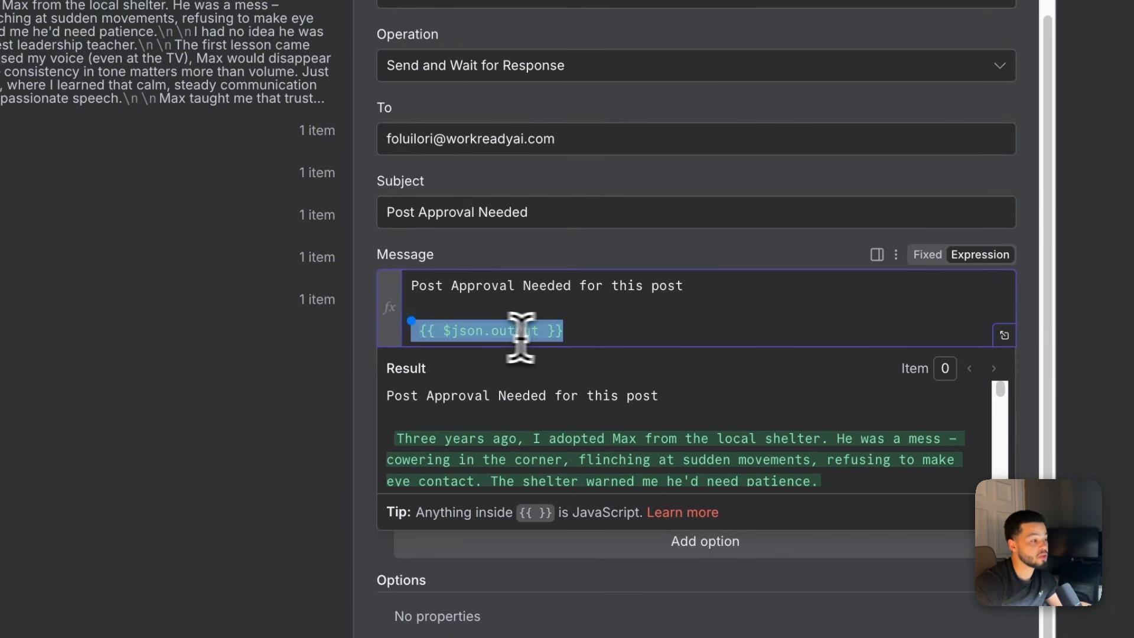
Check the approval email's Subject and look at the available Response Type options
double_click(632, 227)
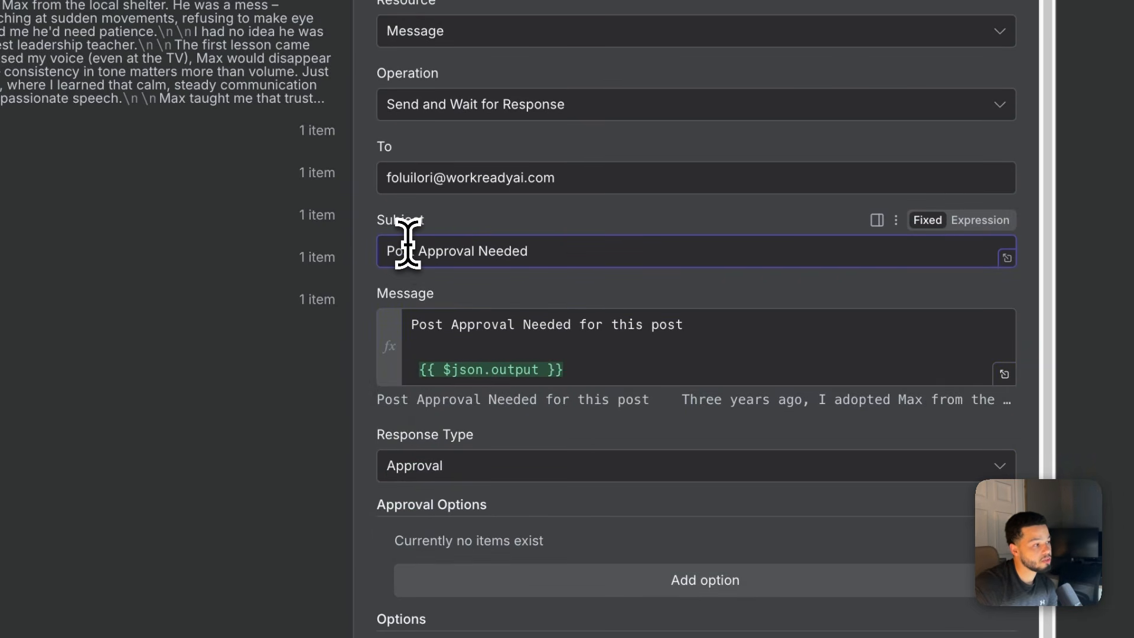
scroll(621, 337, "down", 1)
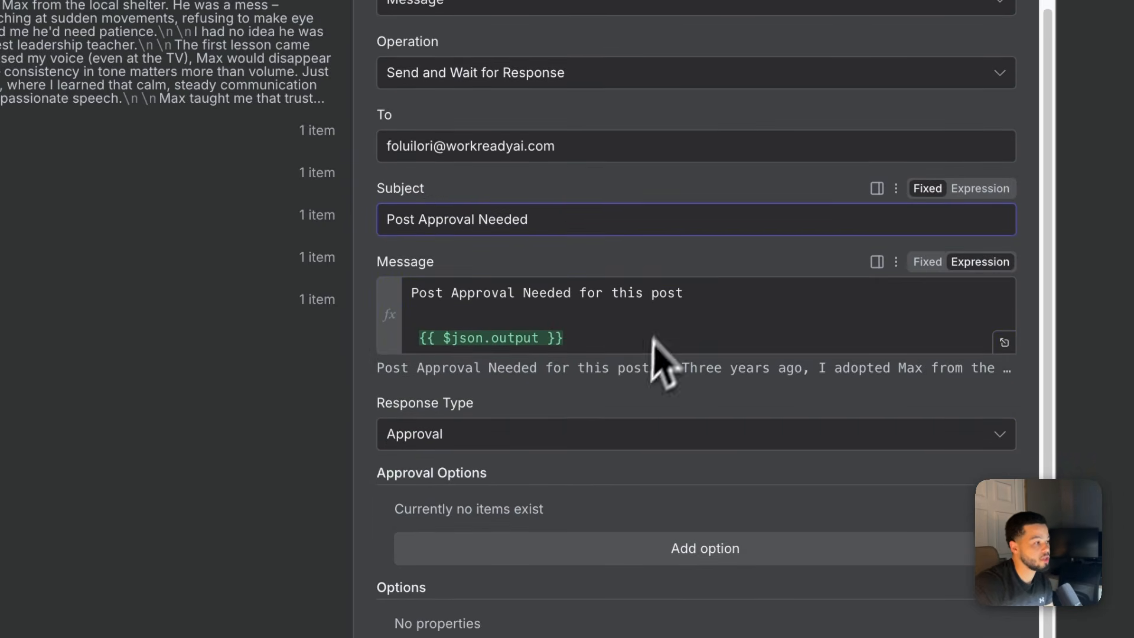
scroll(484, 325, "down", 1)
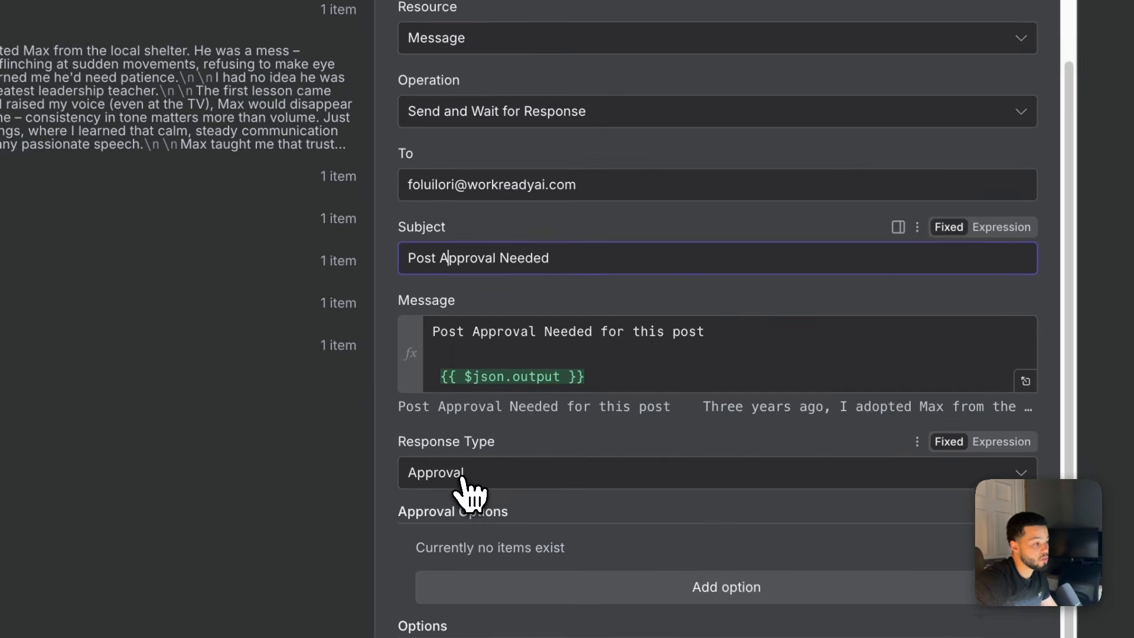
left_click(464, 478)
left_click(499, 543)
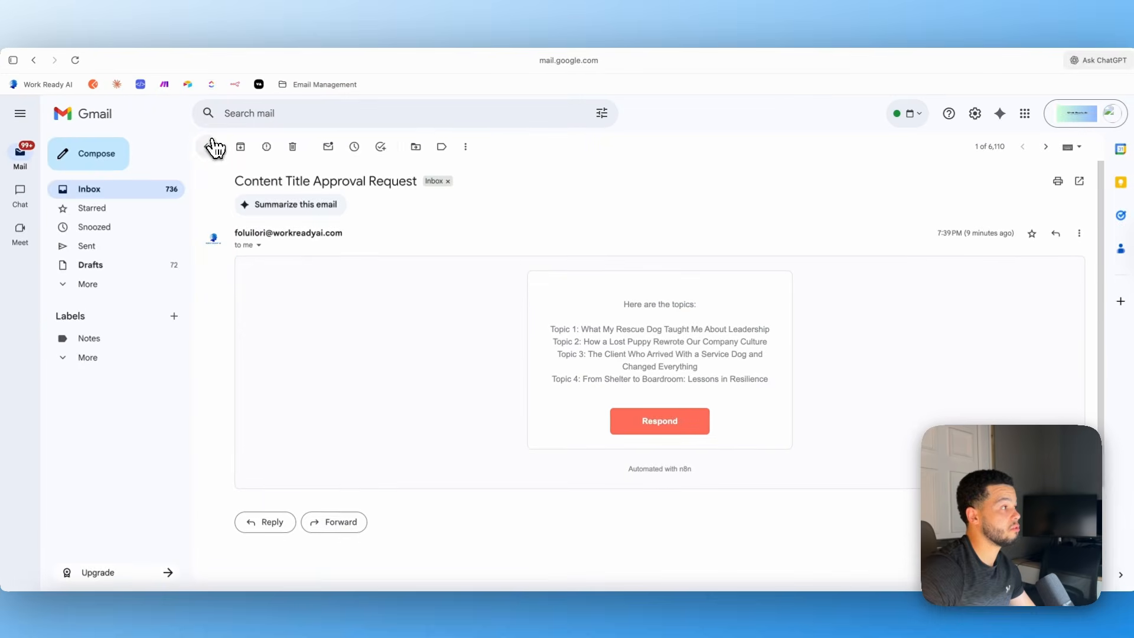
Review an earlier Post Approval Needed email in Gmail, including its draft text and Approve option, and return to the n8n canvas
left_click(212, 147)
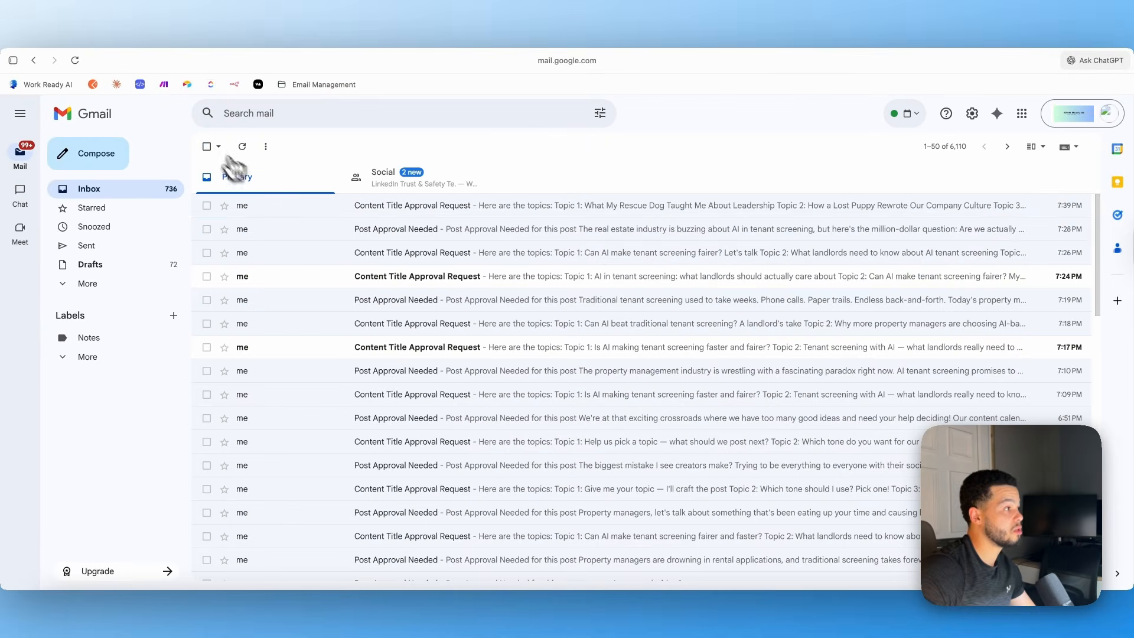
left_click(352, 240)
scroll(544, 316, "down", 10)
scroll(703, 325, "up", 3)
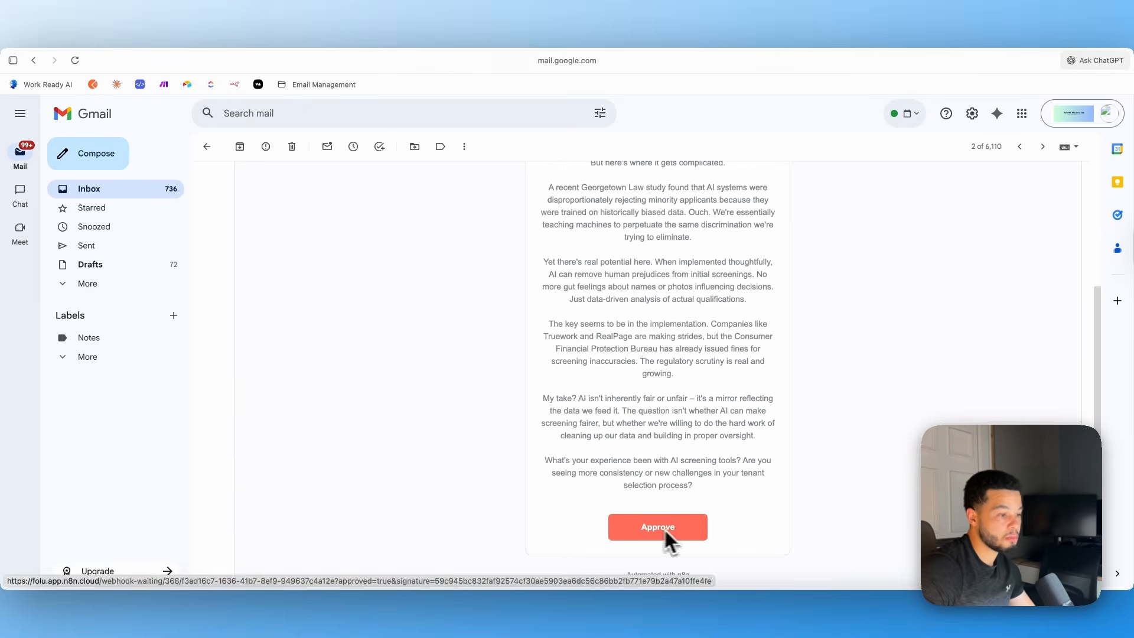
scroll(700, 421, "up", 4)
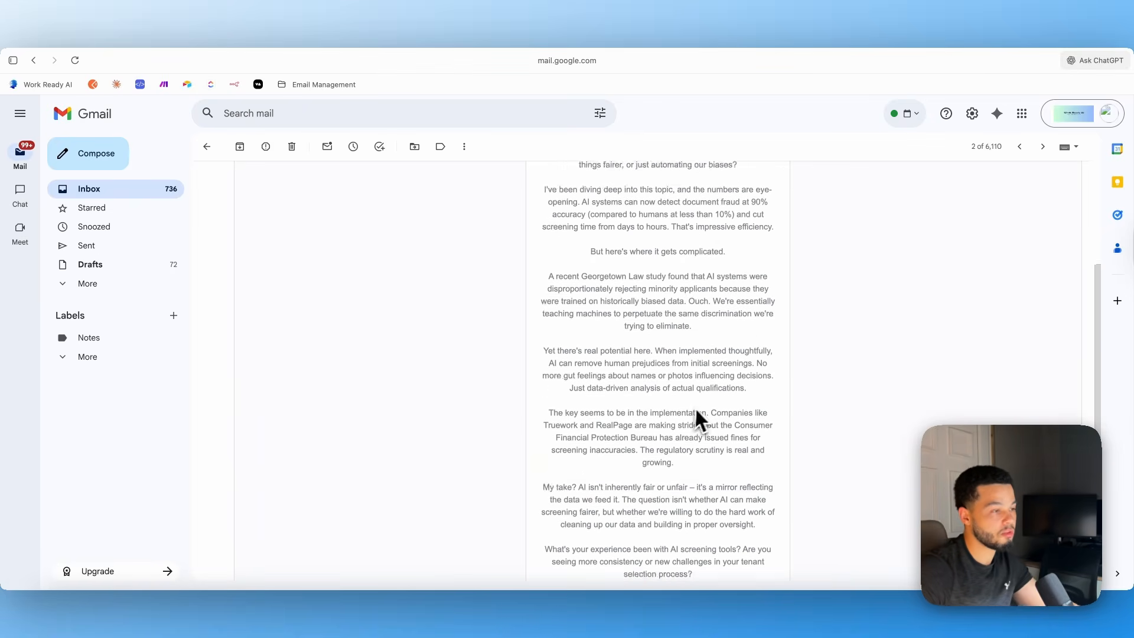
left_click(196, 37)
left_click(269, 40)
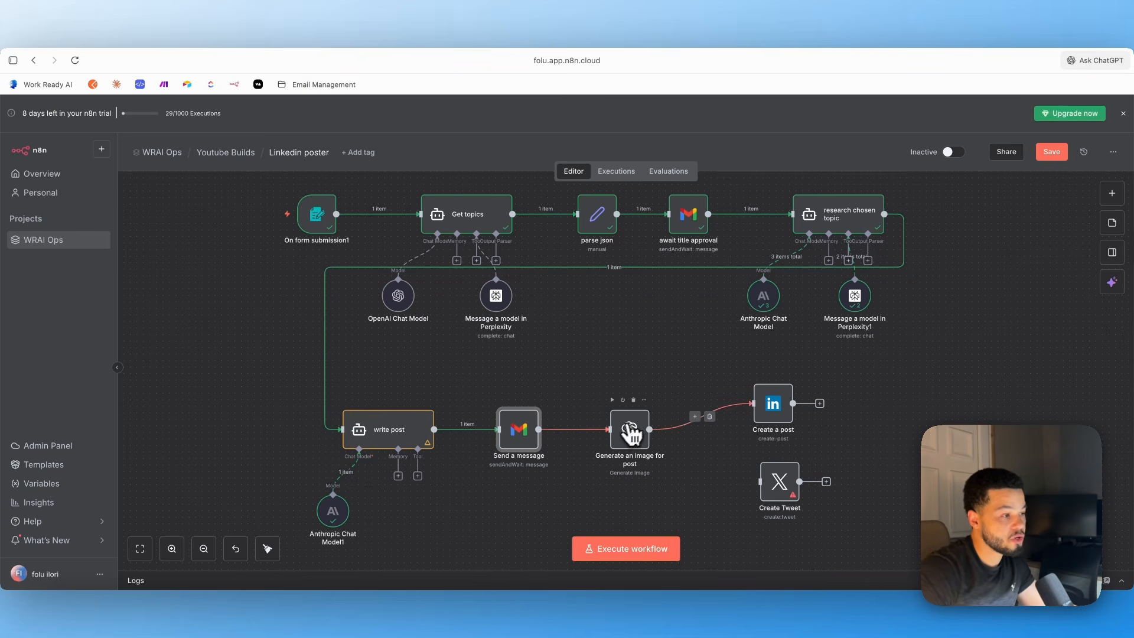
Check the image generation node, and search the node library for OpenAI to find its Generate an image action
double_click(654, 437)
left_click(819, 126)
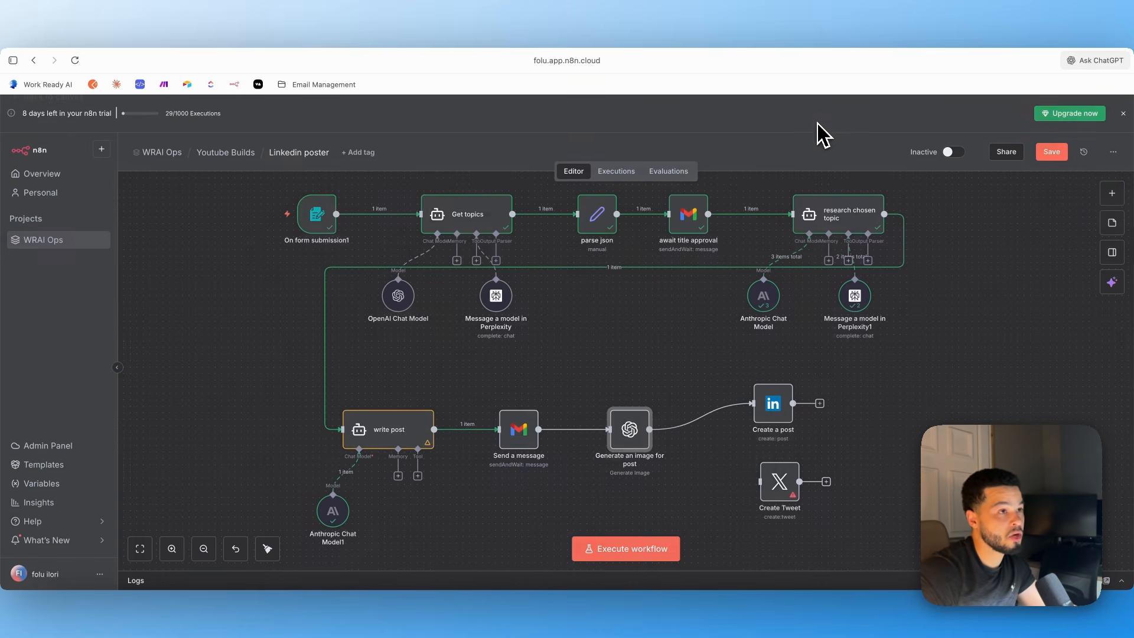
left_click(1112, 193)
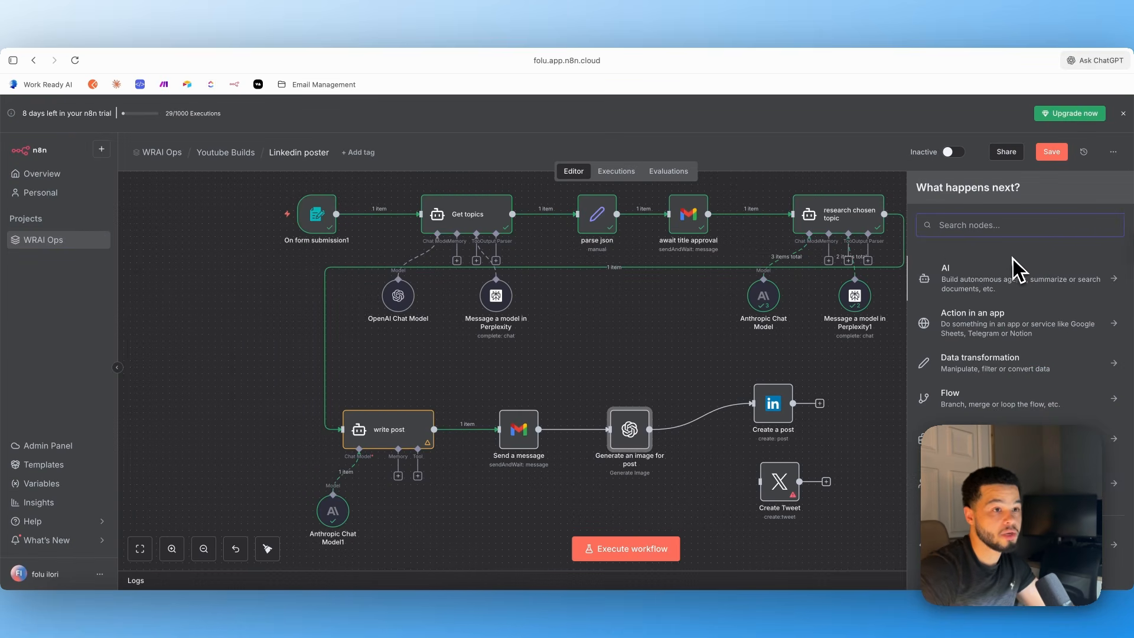
type("open ai")
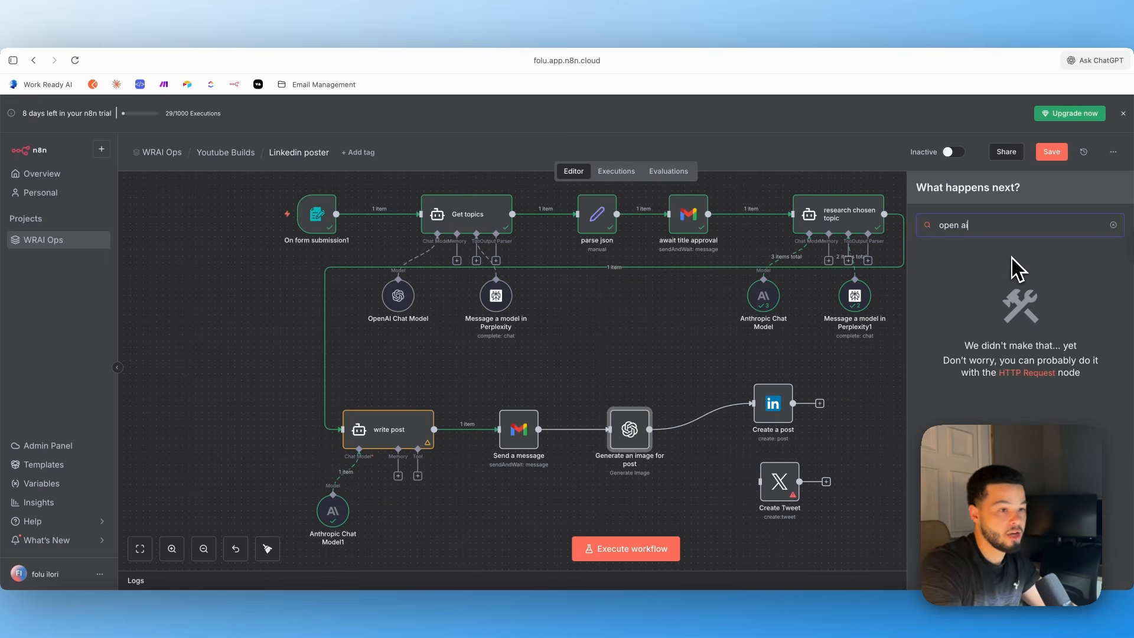
key("BackSpace")
key("BackSpace")
key("BackSpace")
left_click(960, 273)
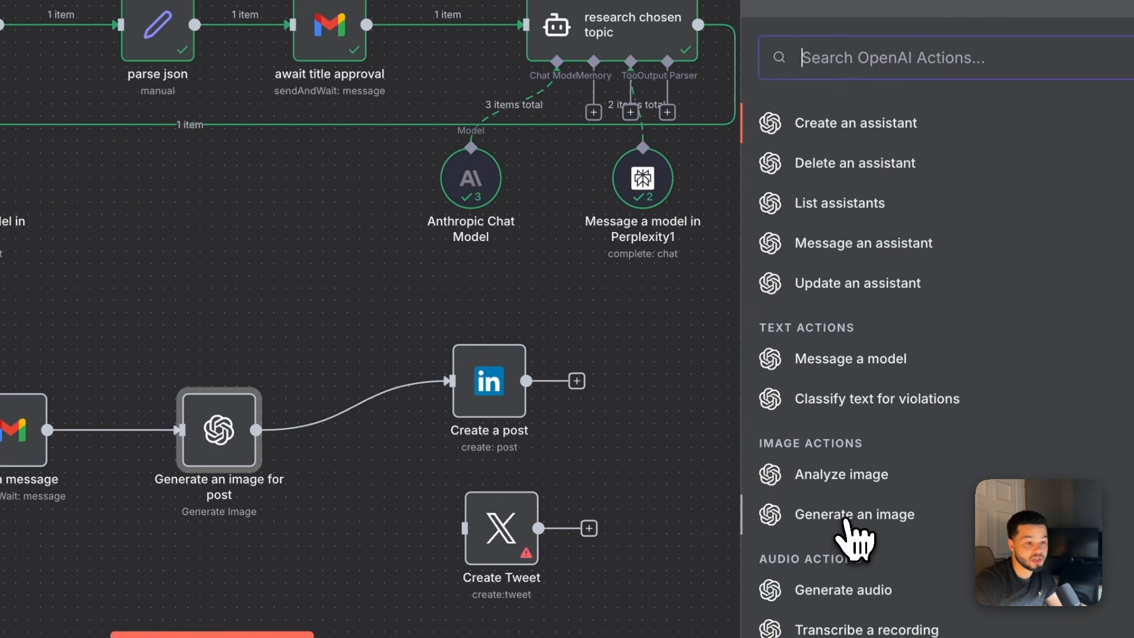
left_click(338, 535)
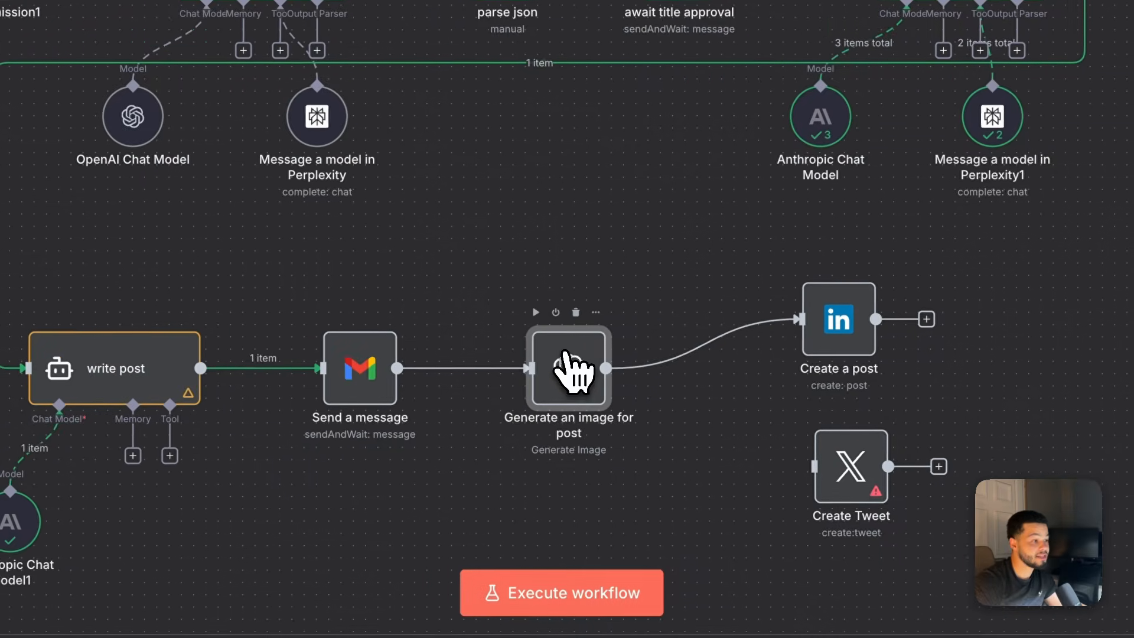
Open the Generate an image for post node's full prompt and highlight its opening instruction for a clean, minimalist concept image
double_click(568, 371)
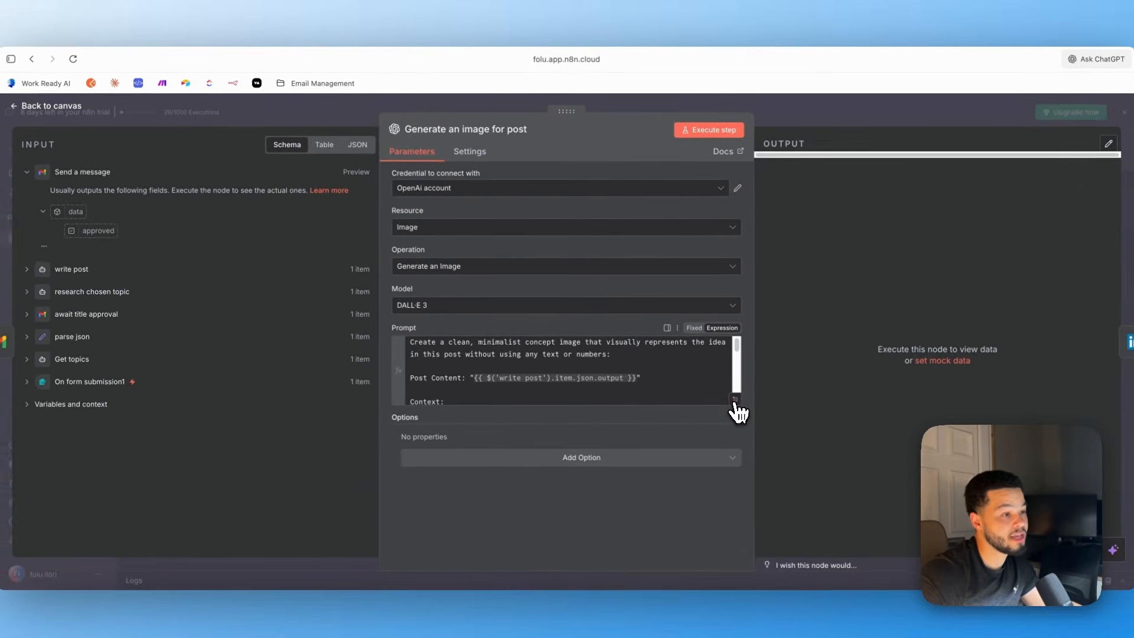
left_click(736, 400)
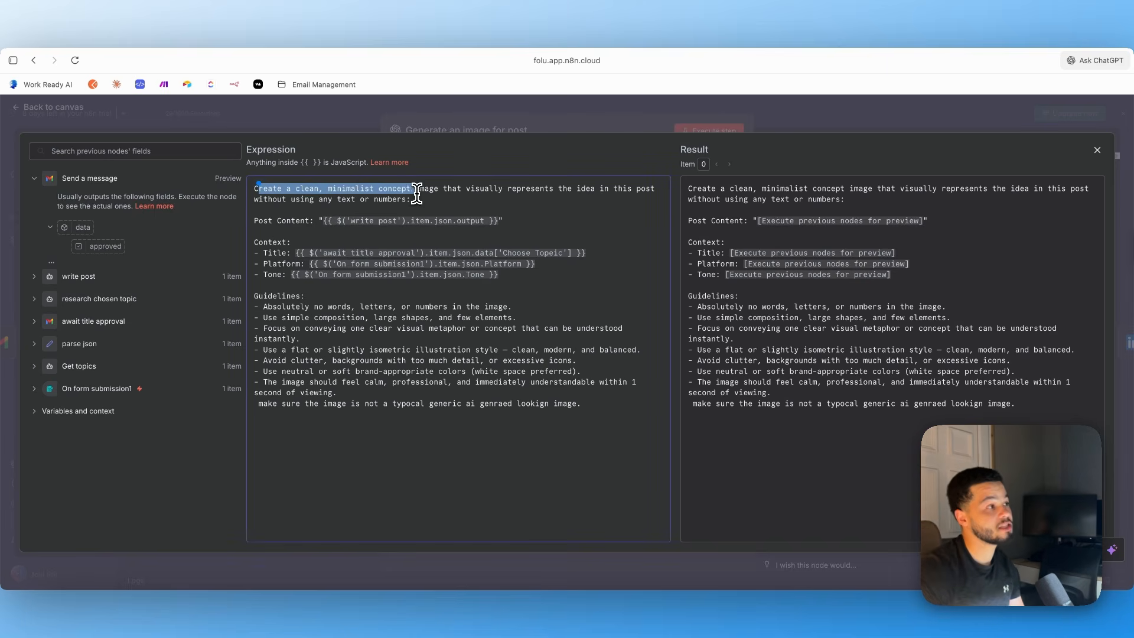
left_click_drag(417, 193, 589, 193)
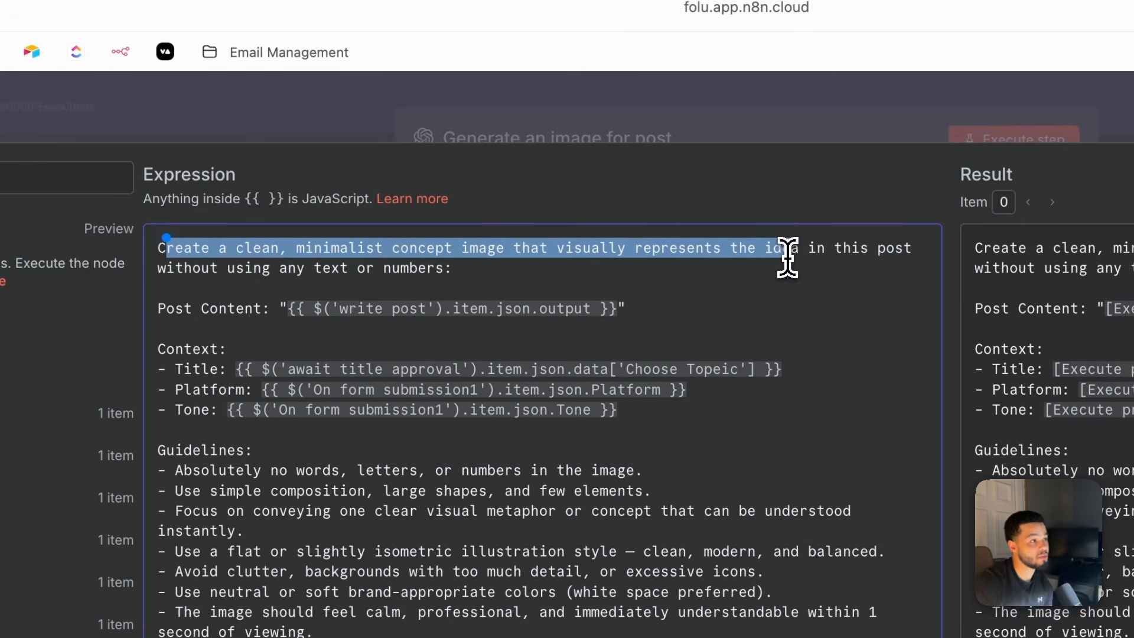
left_click_drag(787, 254, 198, 269)
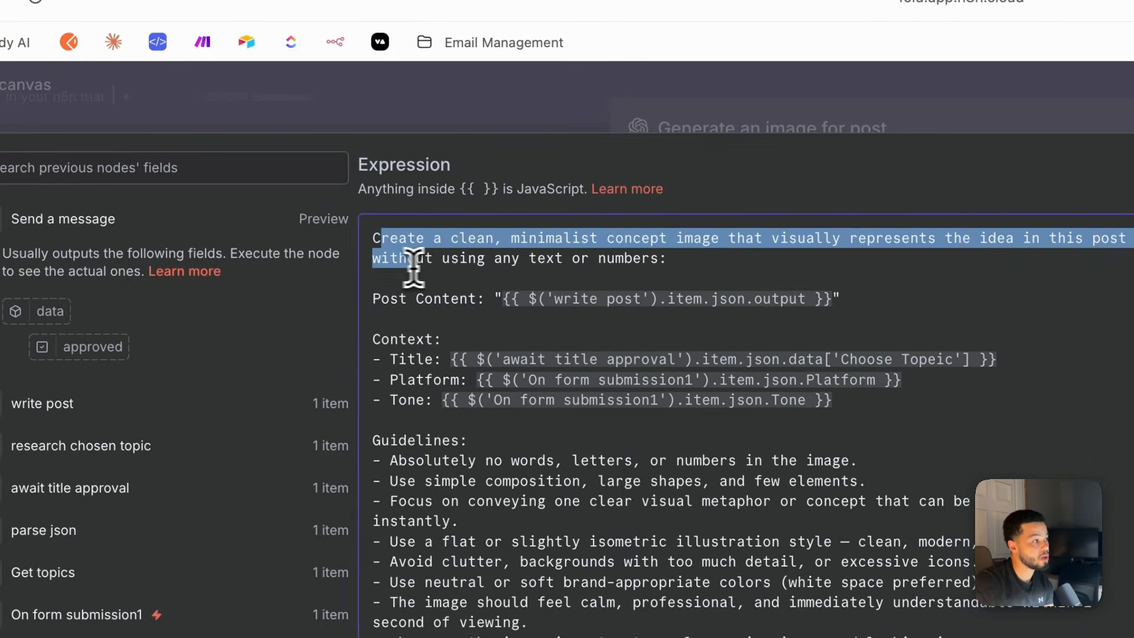
left_click_drag(413, 266, 666, 259)
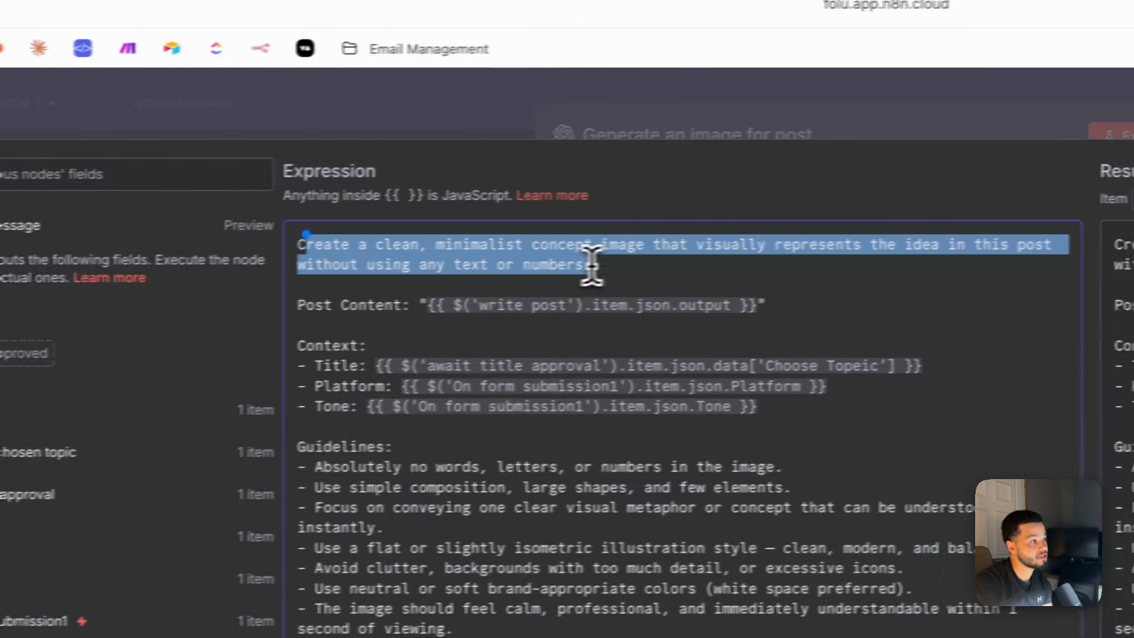
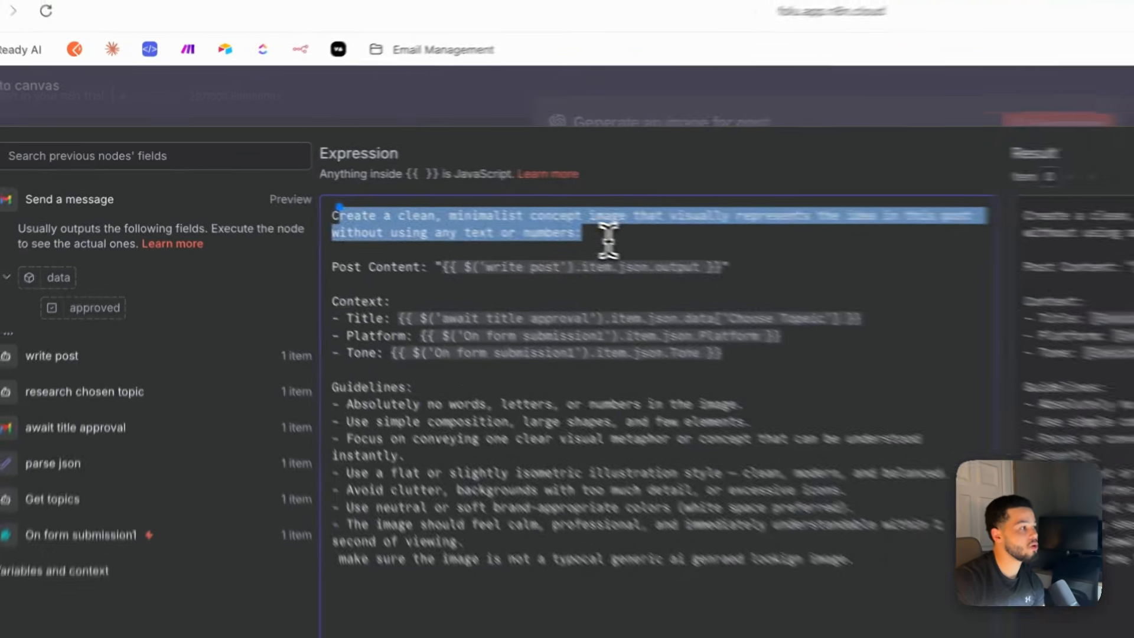
Examine the prompt's Post Content and Context expressions, expanding the write post output that supplies the content
left_click(419, 199)
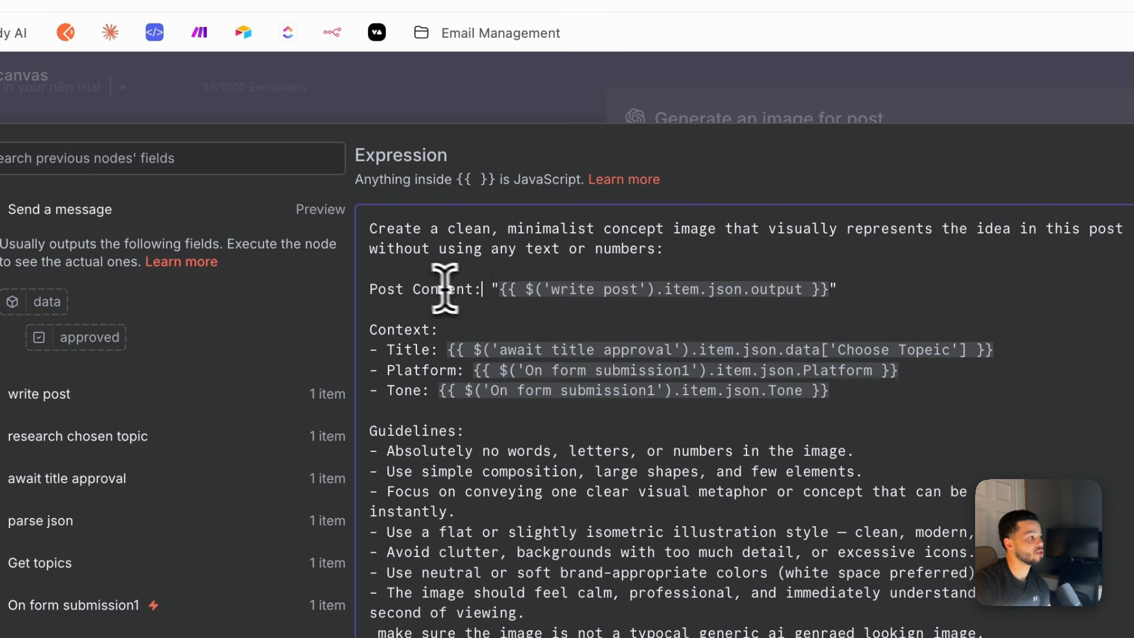
triple_click(363, 290)
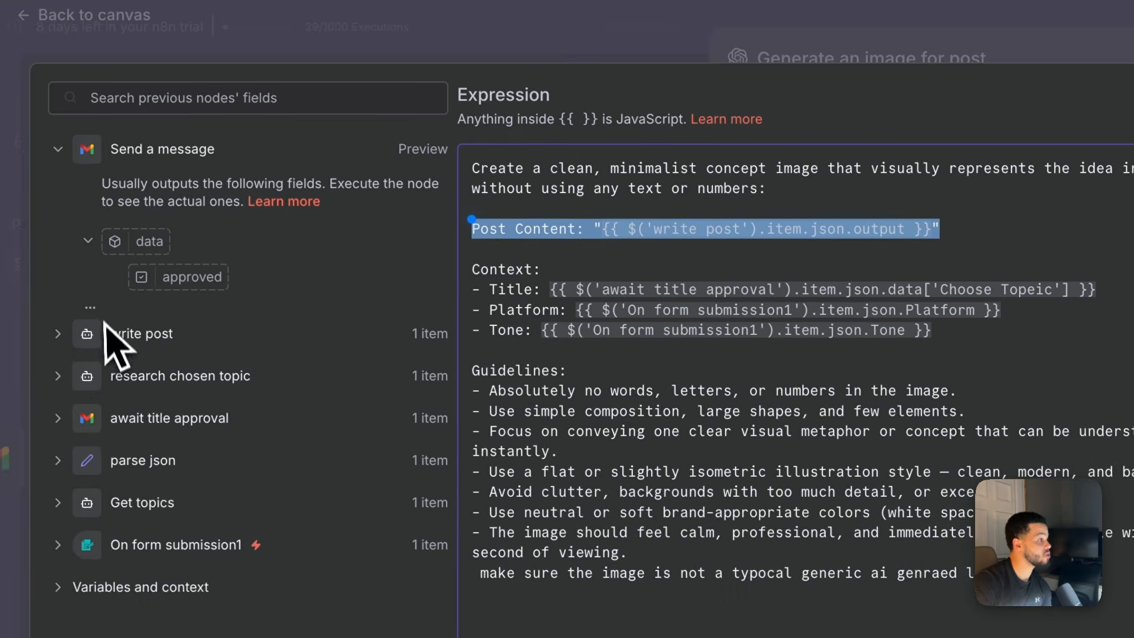
left_click(63, 335)
left_click(63, 335)
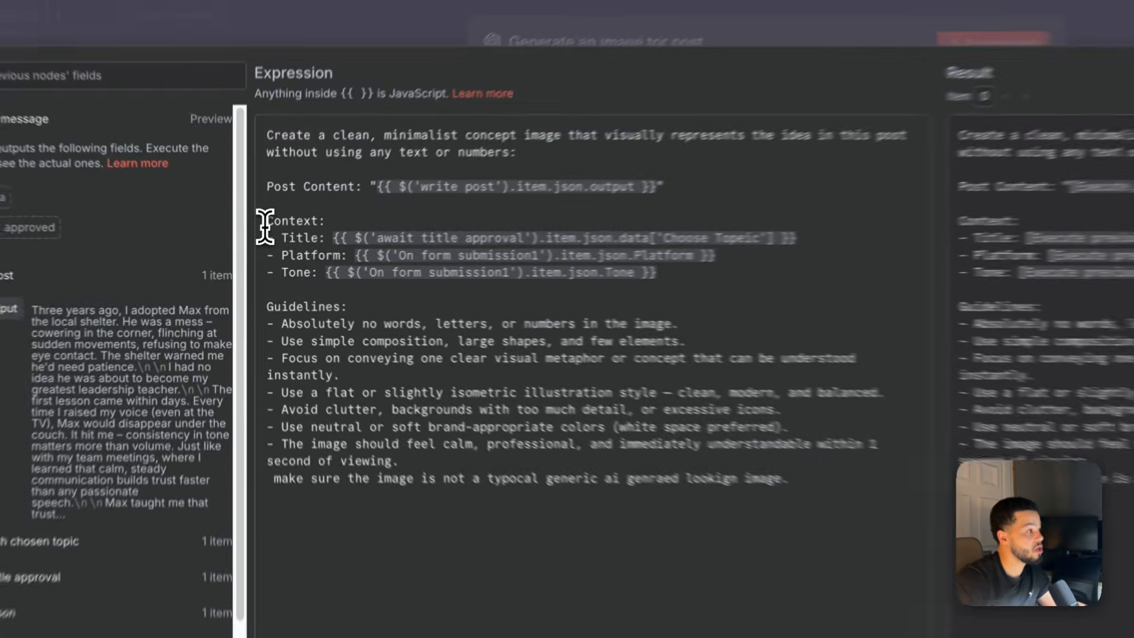
left_click_drag(258, 242, 510, 281)
left_click(754, 284)
left_click(768, 271)
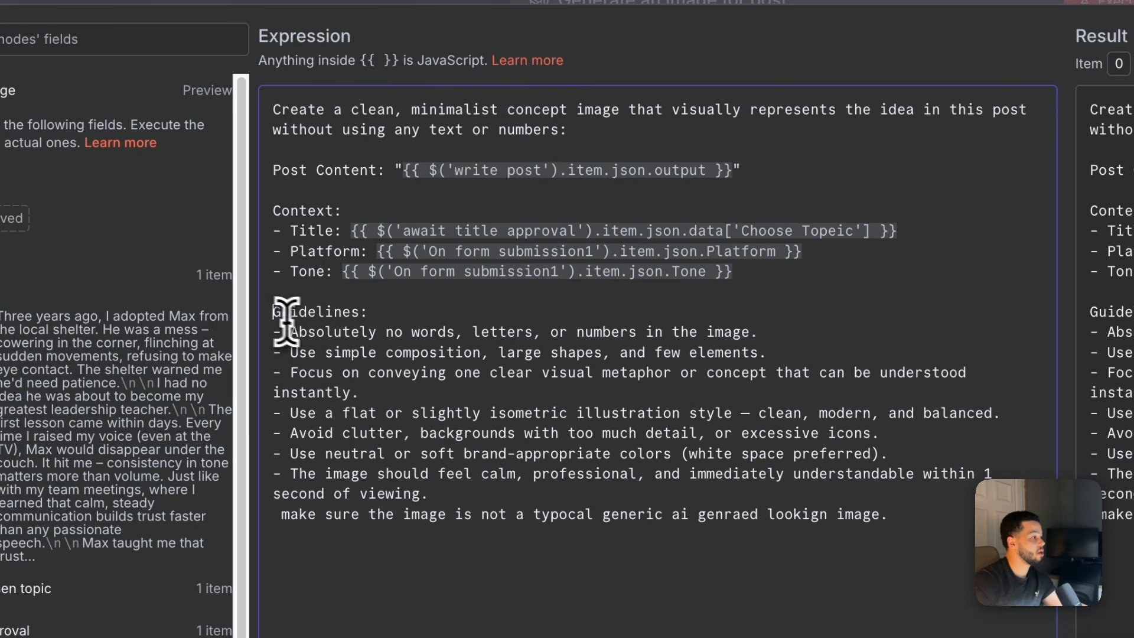
Review the image prompt's Guidelines on text, composition, visual metaphor, illustration style and colors, and close the image node
left_click_drag(263, 323, 437, 331)
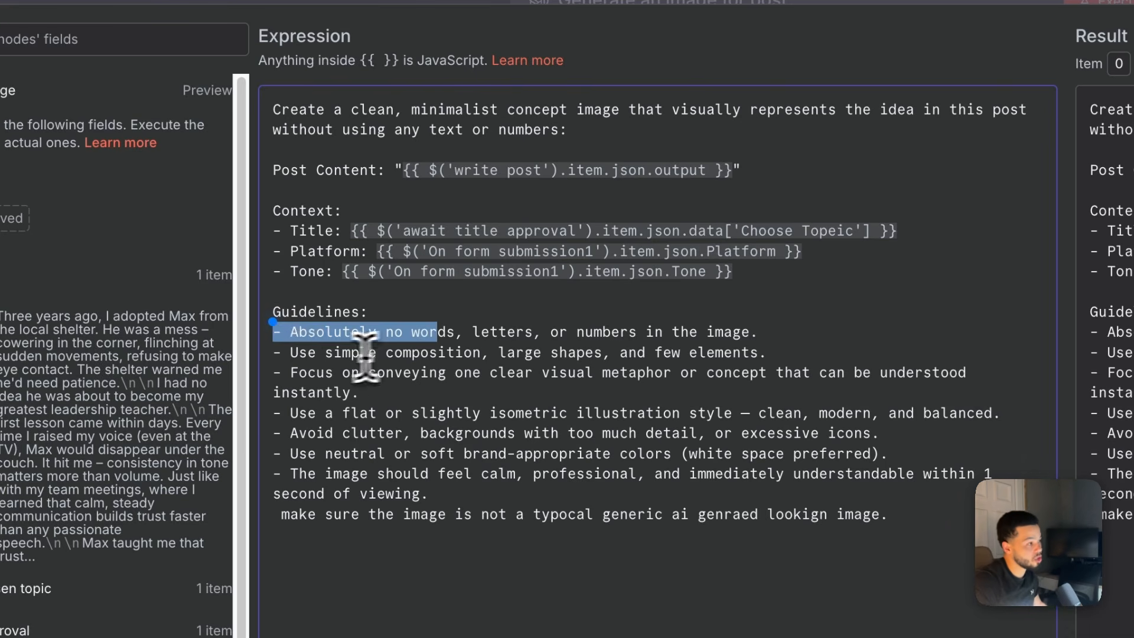
left_click_drag(299, 356, 501, 355)
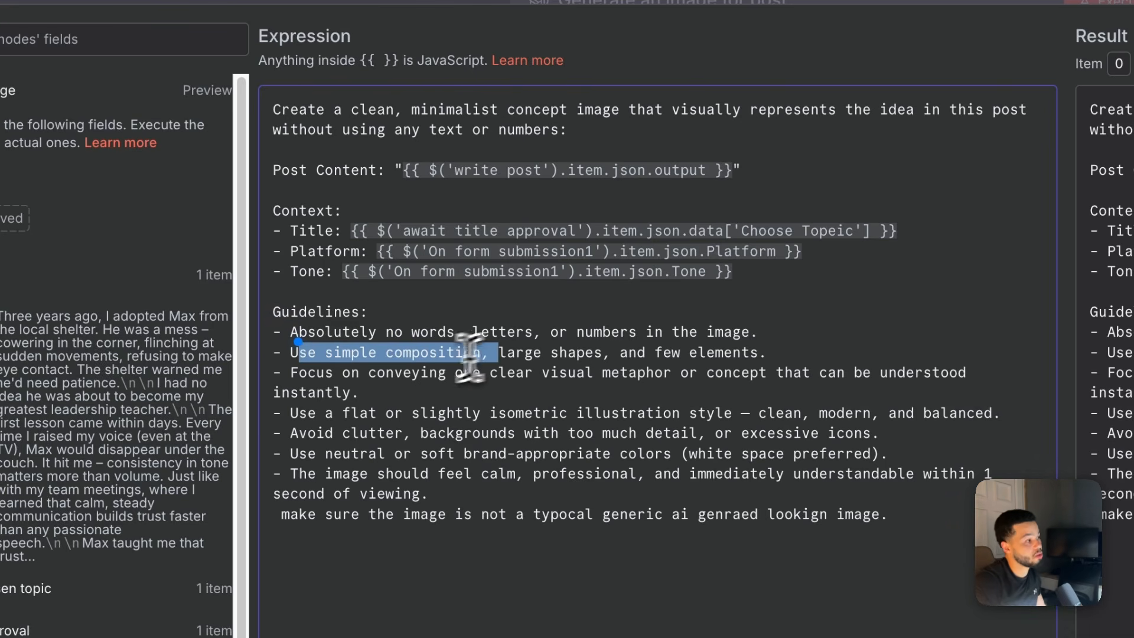
left_click(300, 375)
left_click_drag(301, 375, 672, 390)
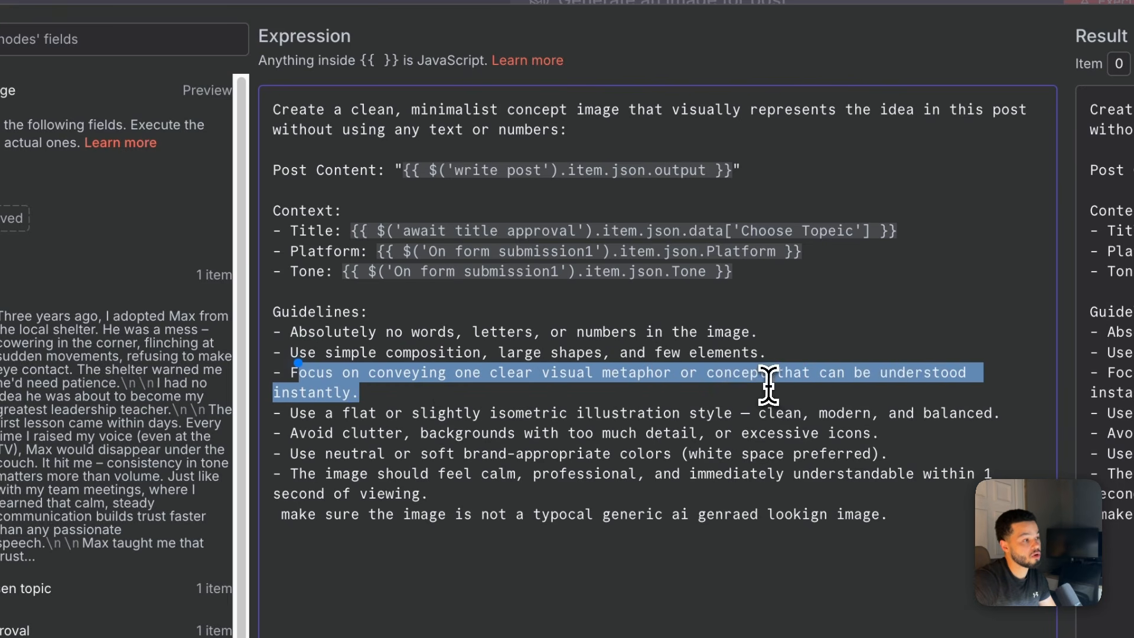
left_click_drag(768, 384, 387, 397)
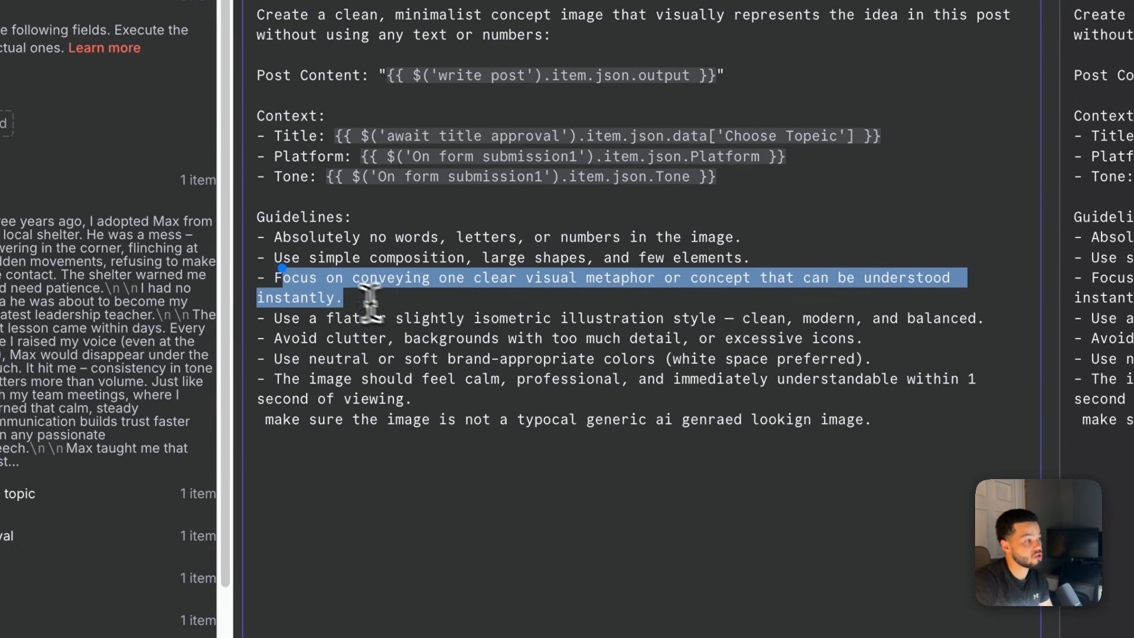
left_click_drag(266, 307, 743, 421)
left_click(607, 136)
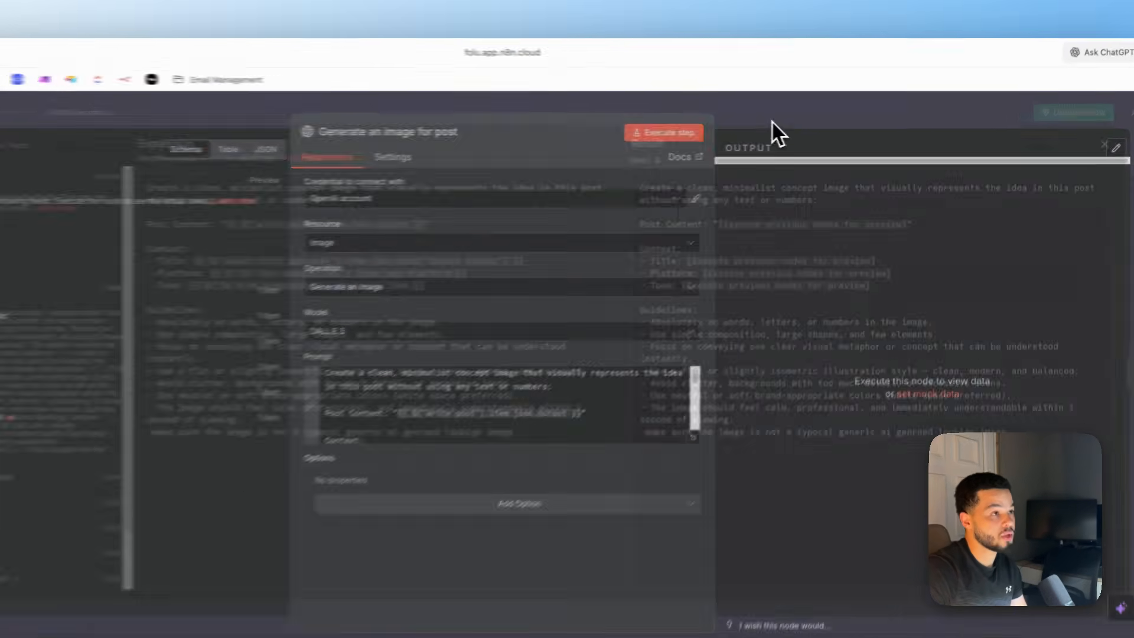
left_click(719, 114)
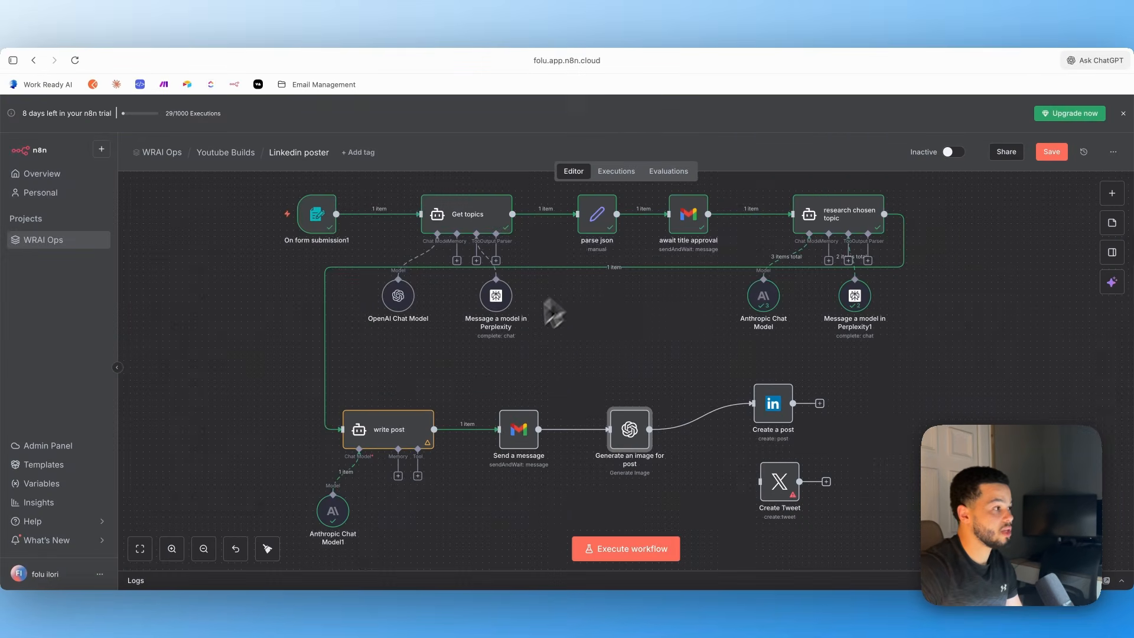
Execute the Send a message Gmail step to email the draft post for approval, and return to the canvas
double_click(527, 439)
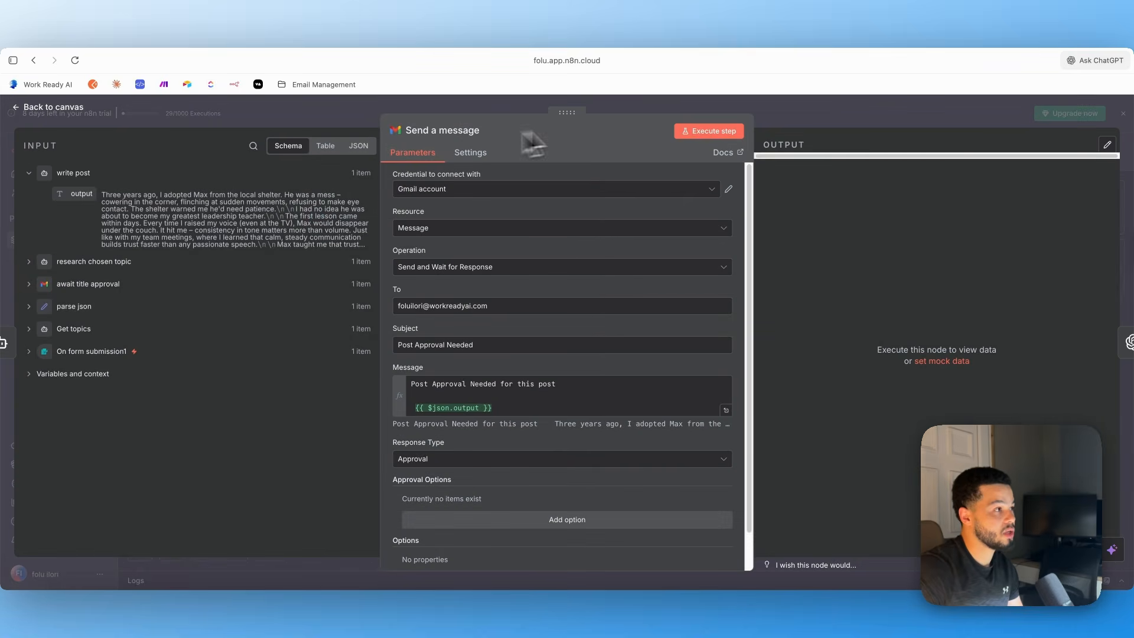
left_click(713, 131)
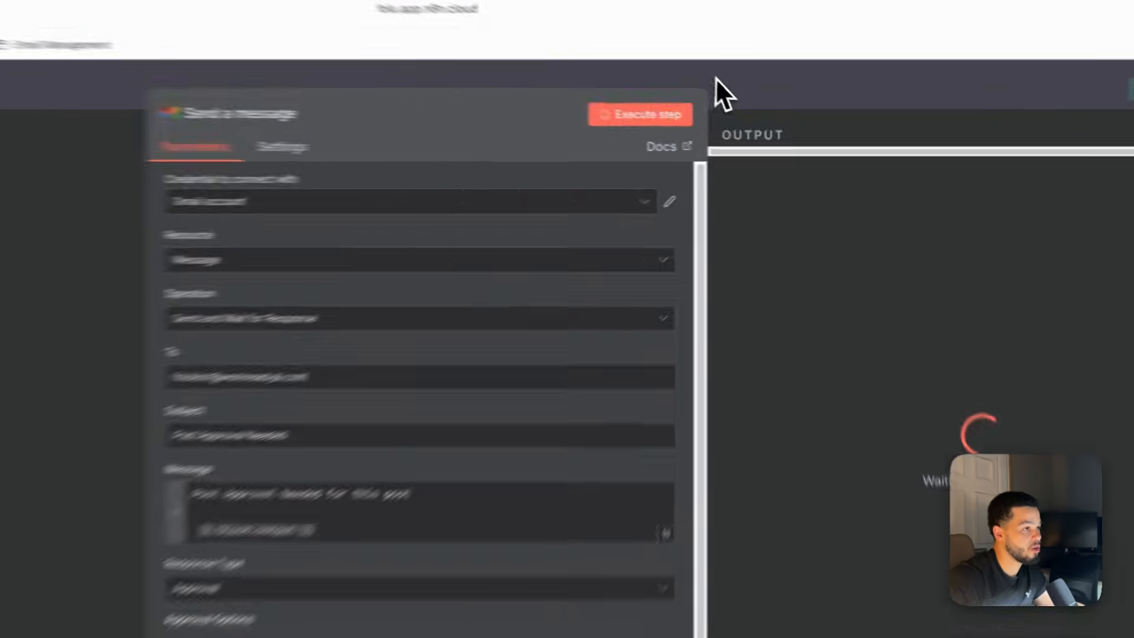
left_click(759, 107)
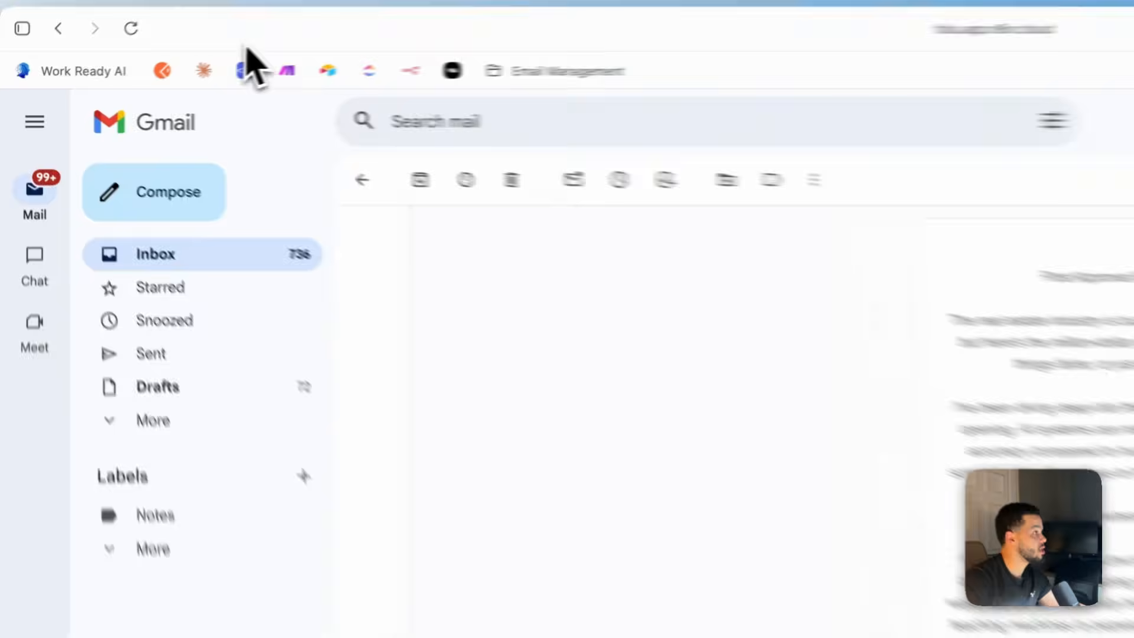
Open the newest Post Approval Needed email in Gmail, read through the rescue dog post and approve it
left_click(362, 180)
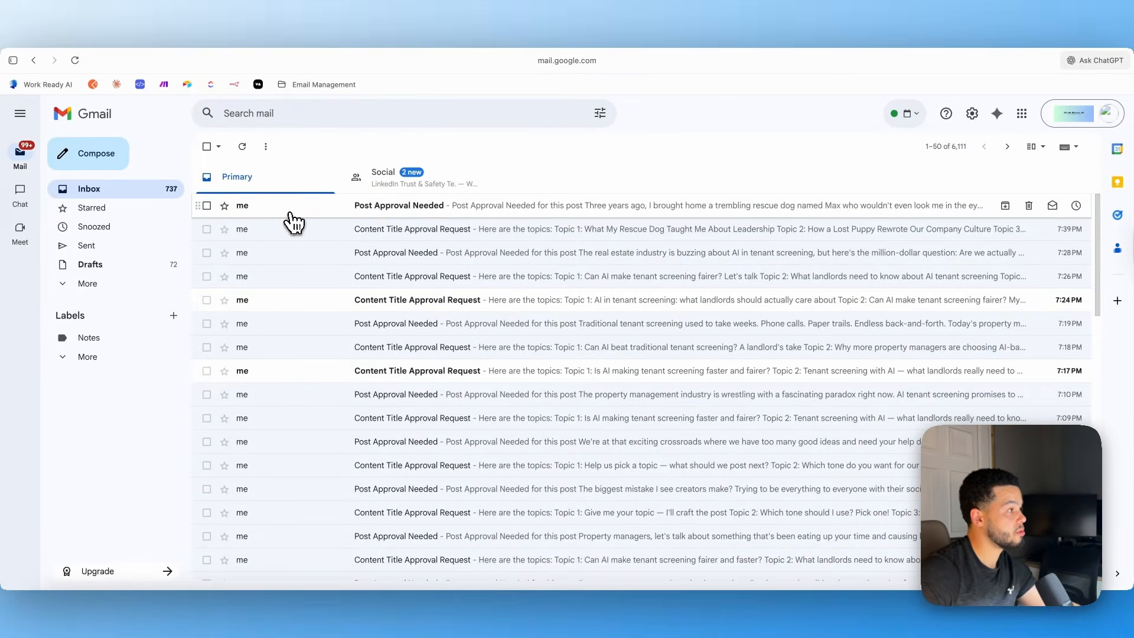
left_click(291, 214)
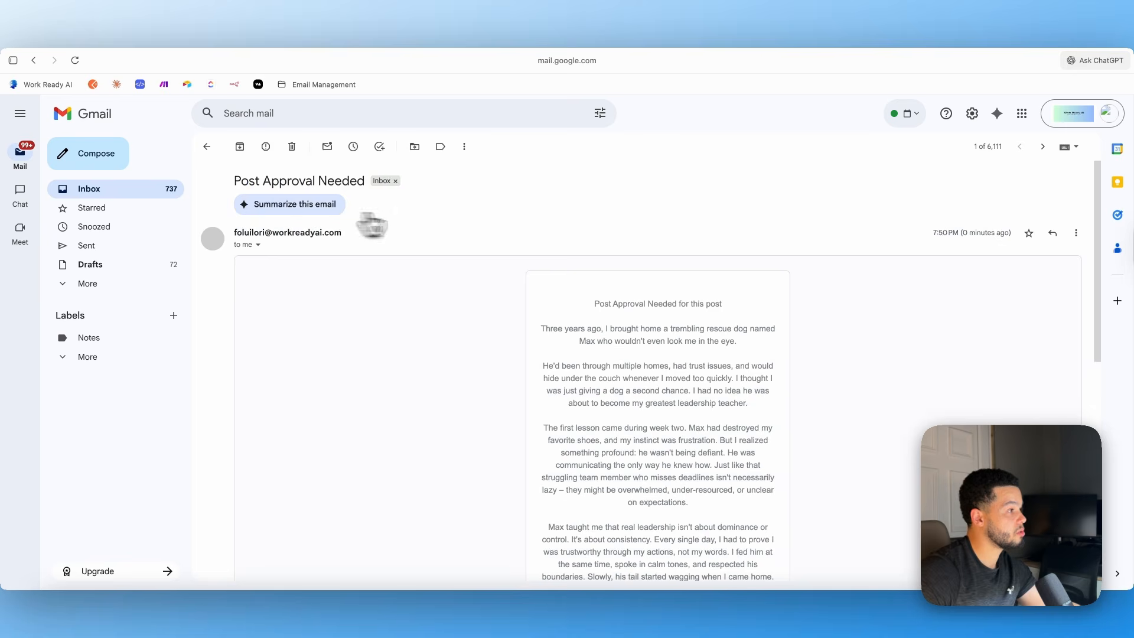
scroll(582, 325, "down", 2)
scroll(582, 330, "down", 1)
left_click_drag(542, 268, 614, 281)
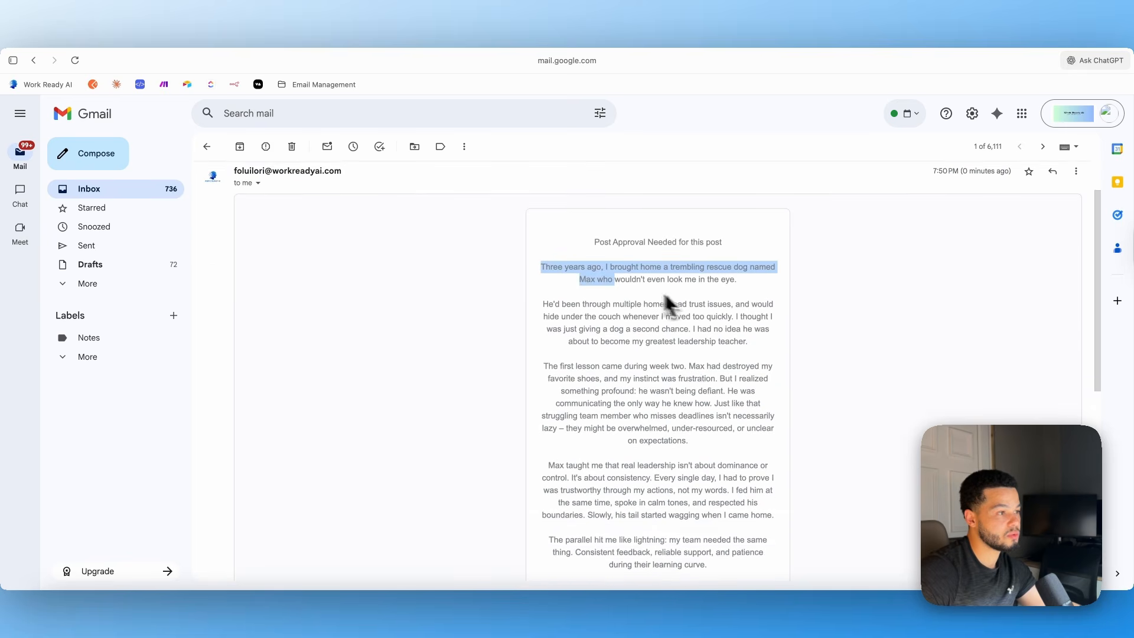
scroll(581, 286, "down", 7)
scroll(665, 313, "up", 3)
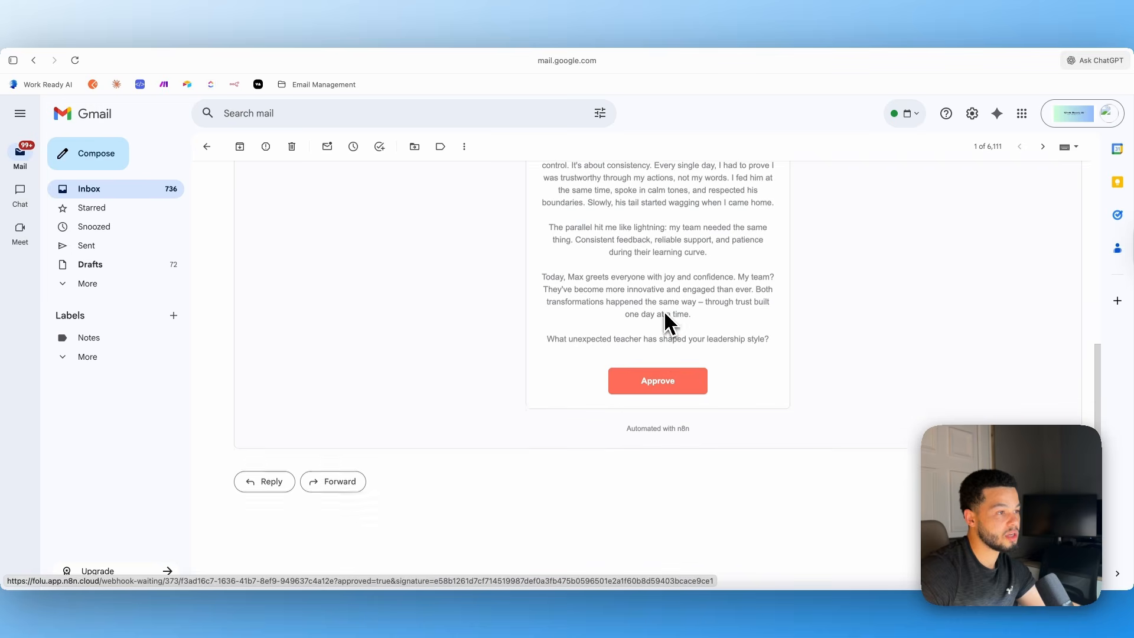
left_click(650, 362)
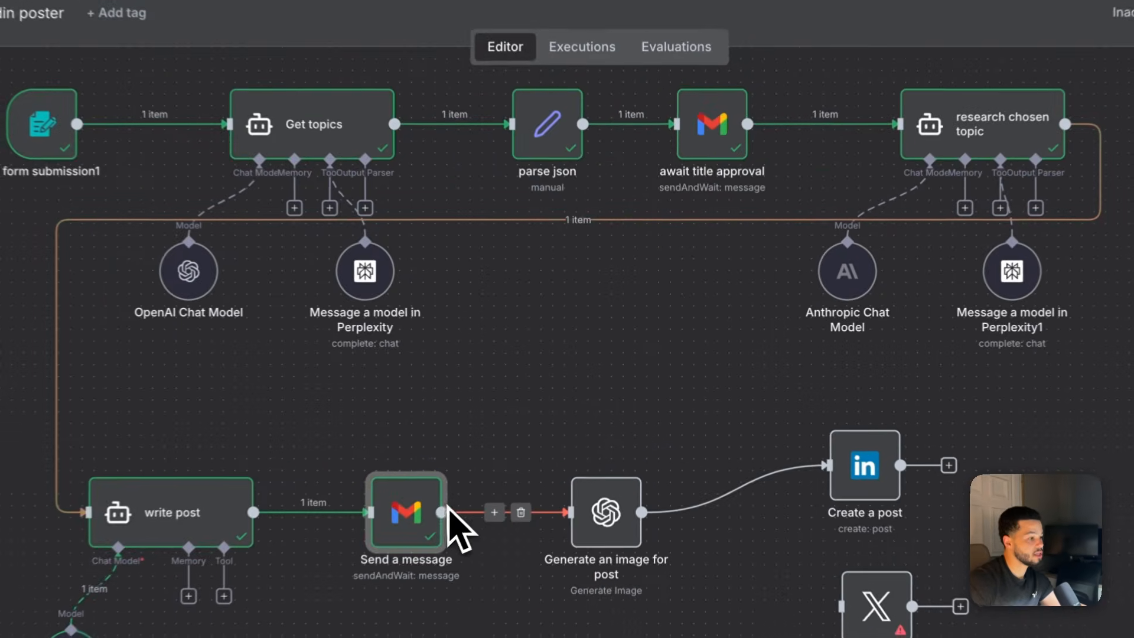
Execute the Generate an image for post step and review the Context expressions in its prompt
mouse_move(405, 498)
left_mouse_down()
mouse_move(403, 529)
mouse_move(422, 468)
mouse_move(406, 504)
left_mouse_up()
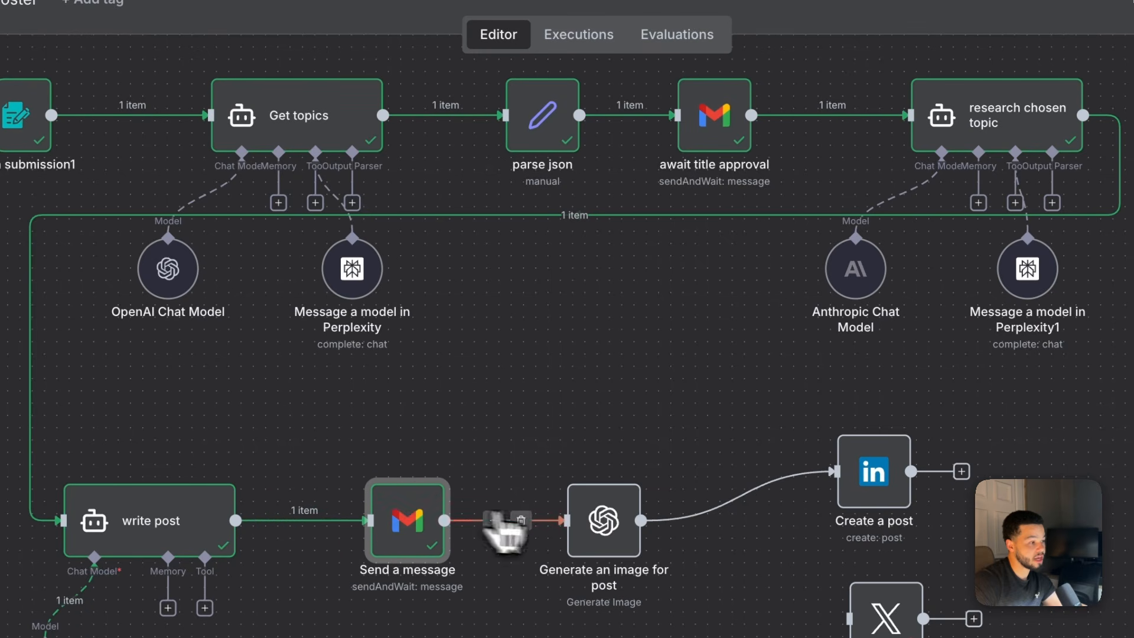
left_click(609, 528)
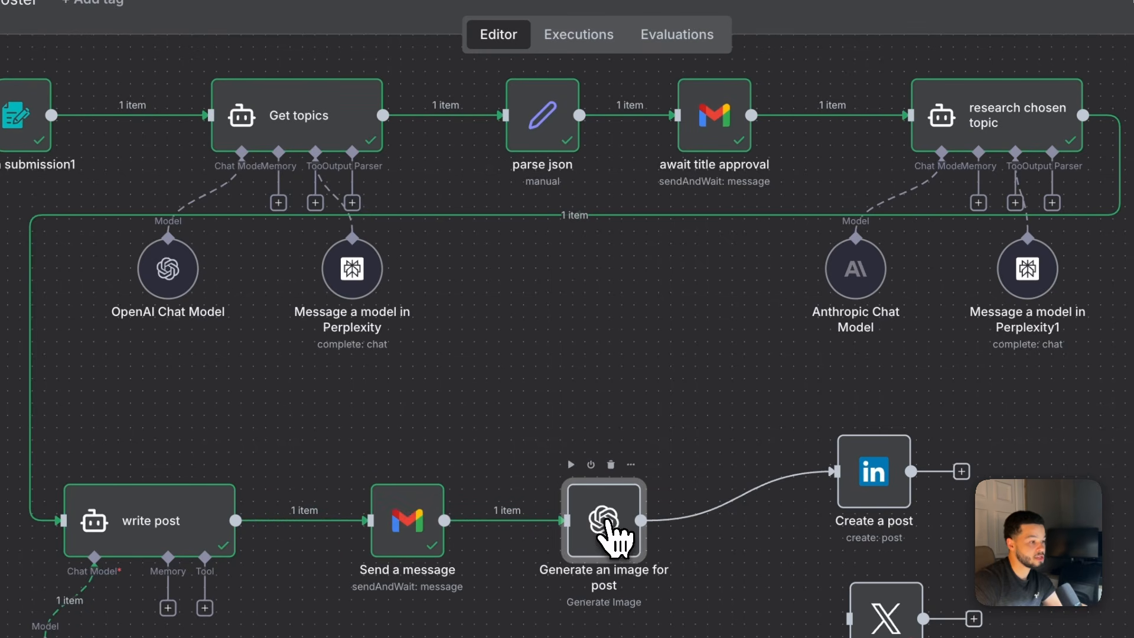
double_click(637, 532)
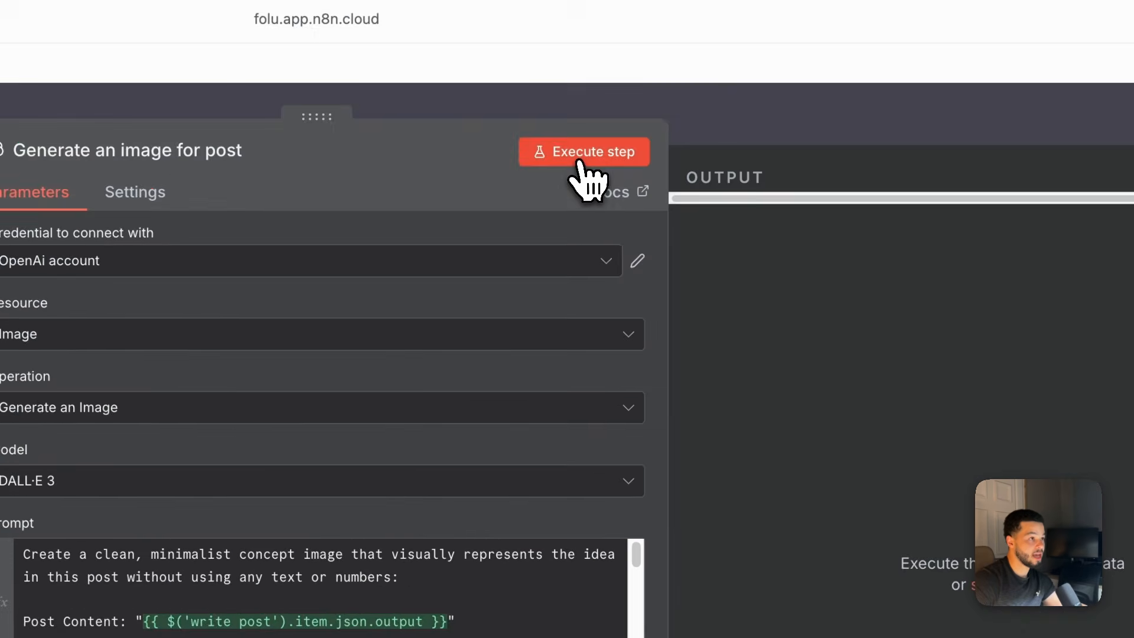
left_click(627, 106)
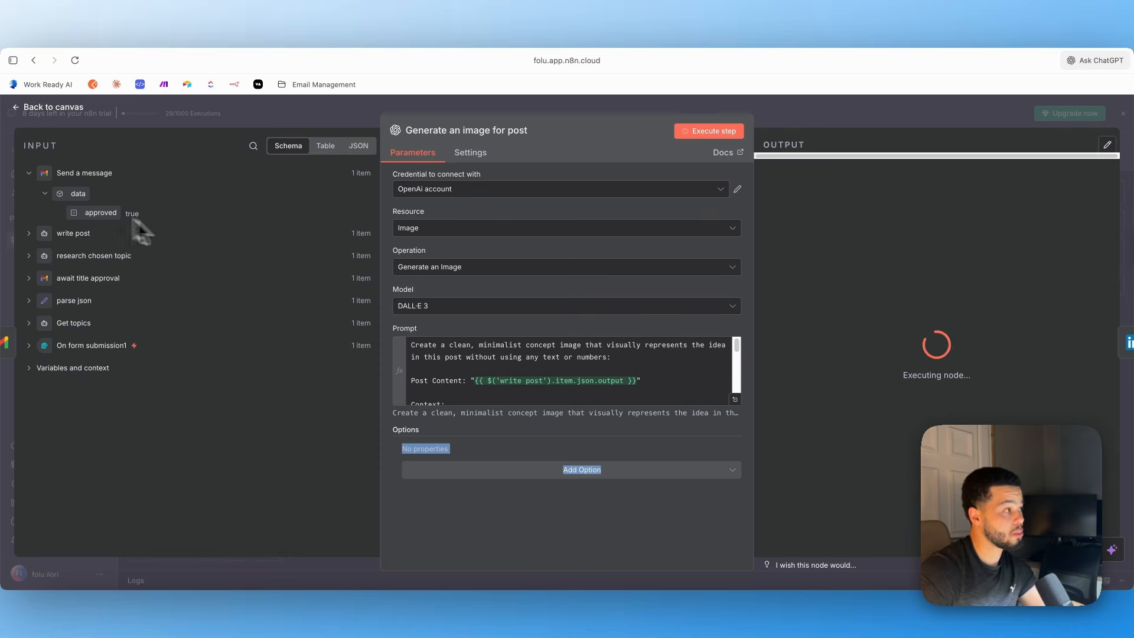
scroll(615, 384, "down", 3)
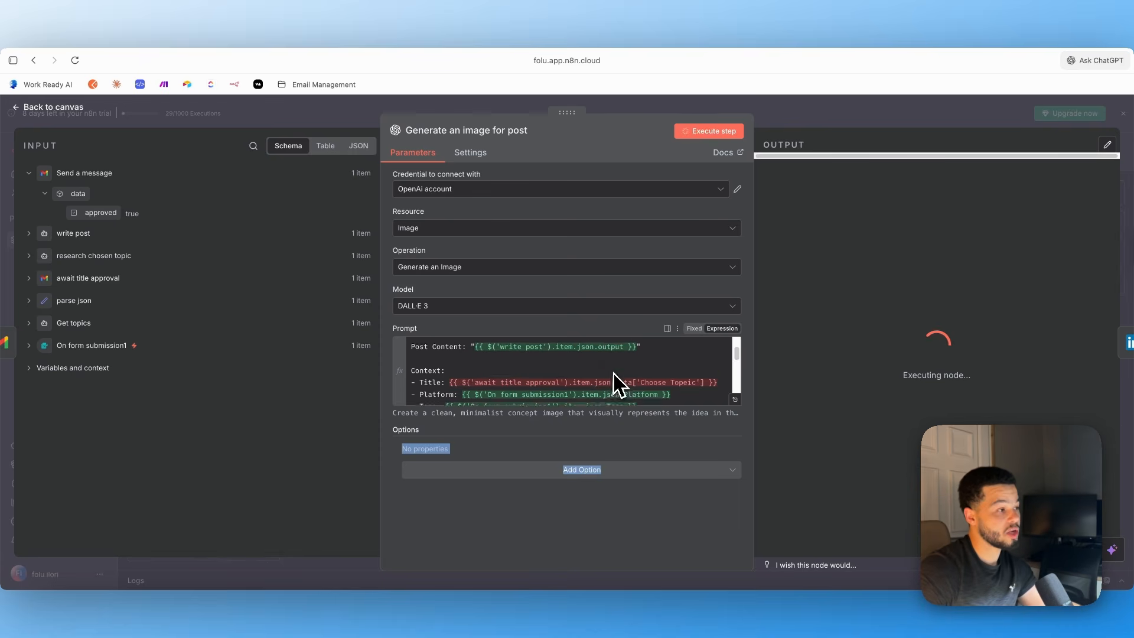
scroll(634, 382, "down", 1)
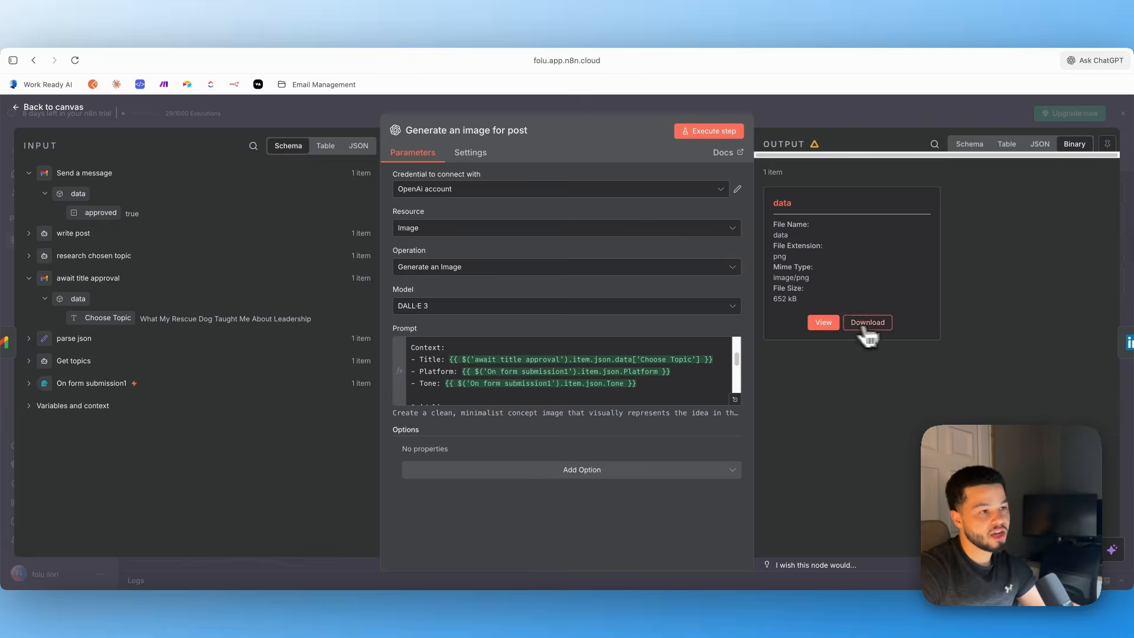
View the generated image in the node's output and return to the canvas
left_click(825, 324)
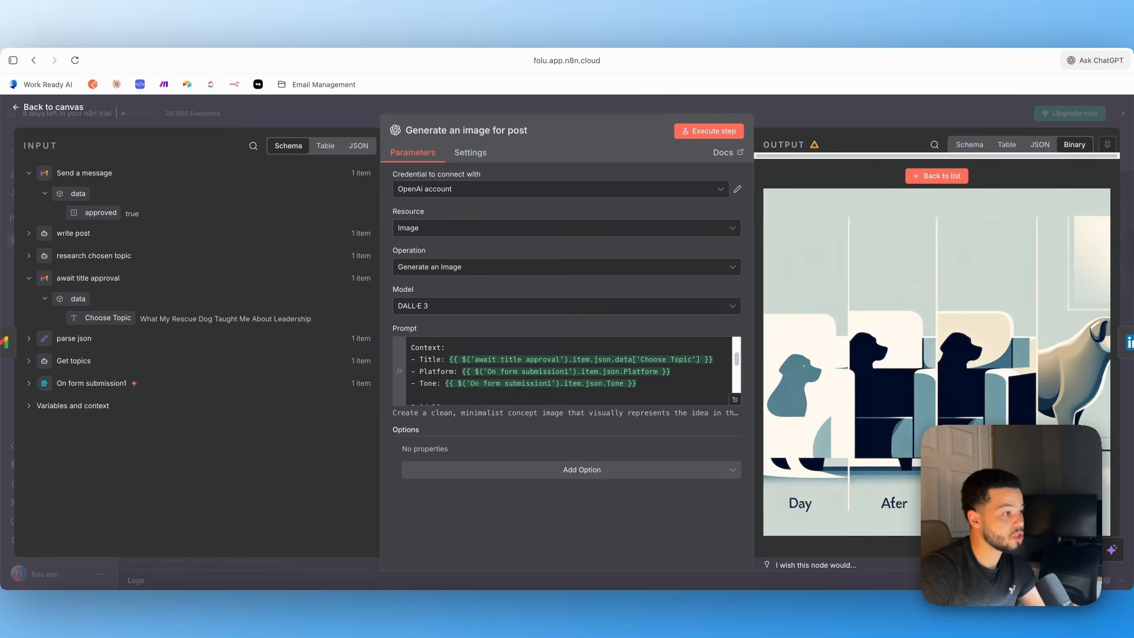
scroll(576, 389, "down", 1)
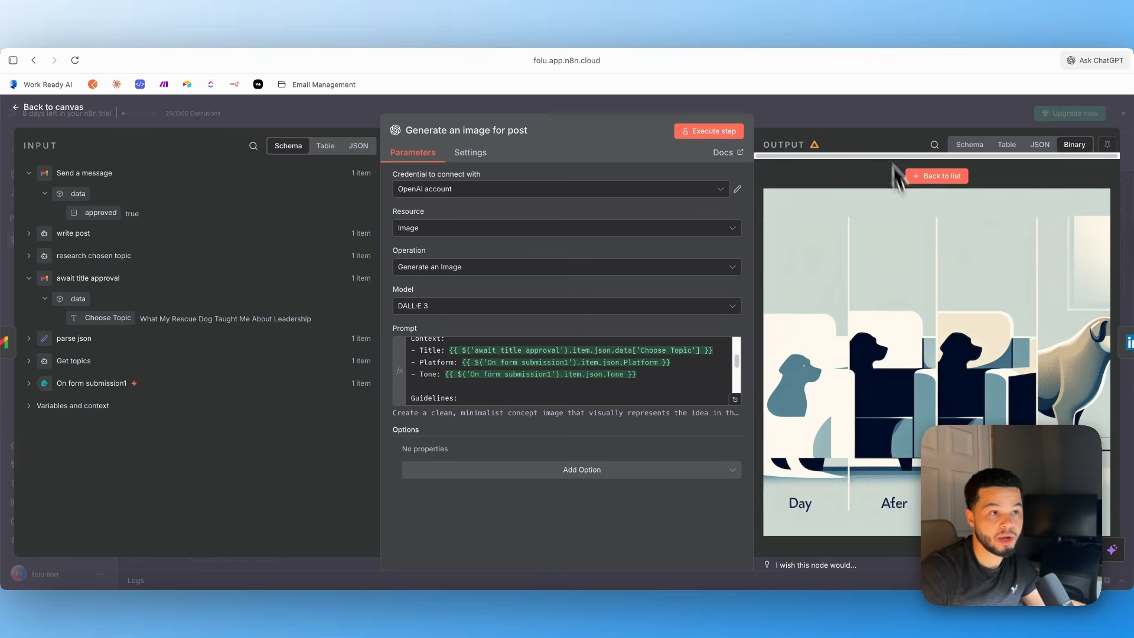
key("Escape")
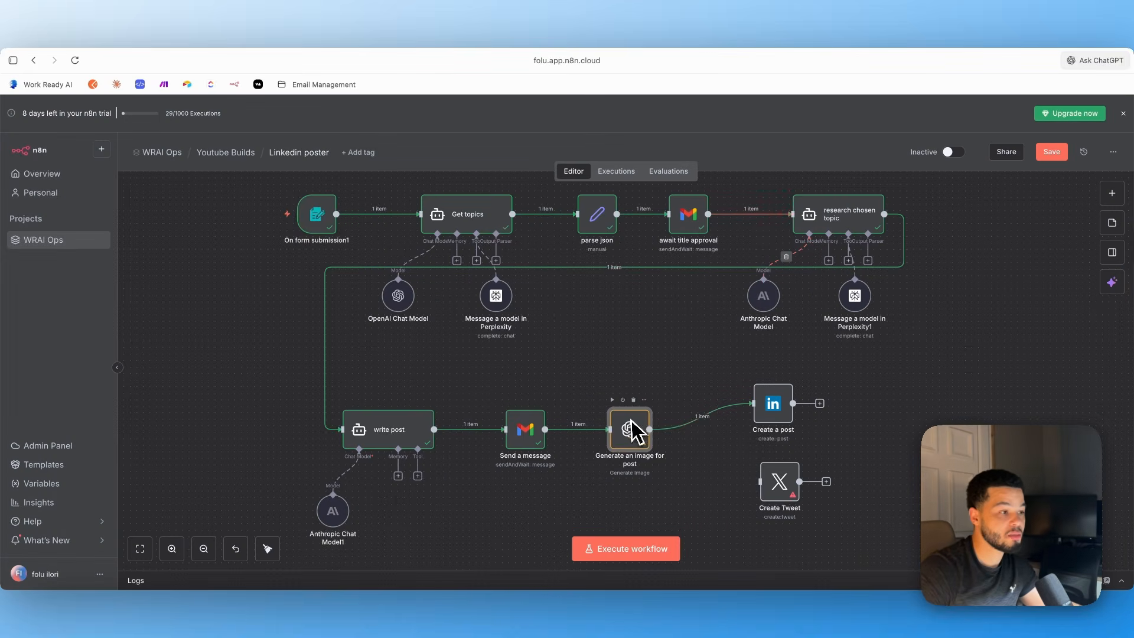
Align the Create a post node beside the image generation node and look up the LinkedIn actions by searching the nodes for "linkedin"
left_click_drag(773, 408, 723, 422)
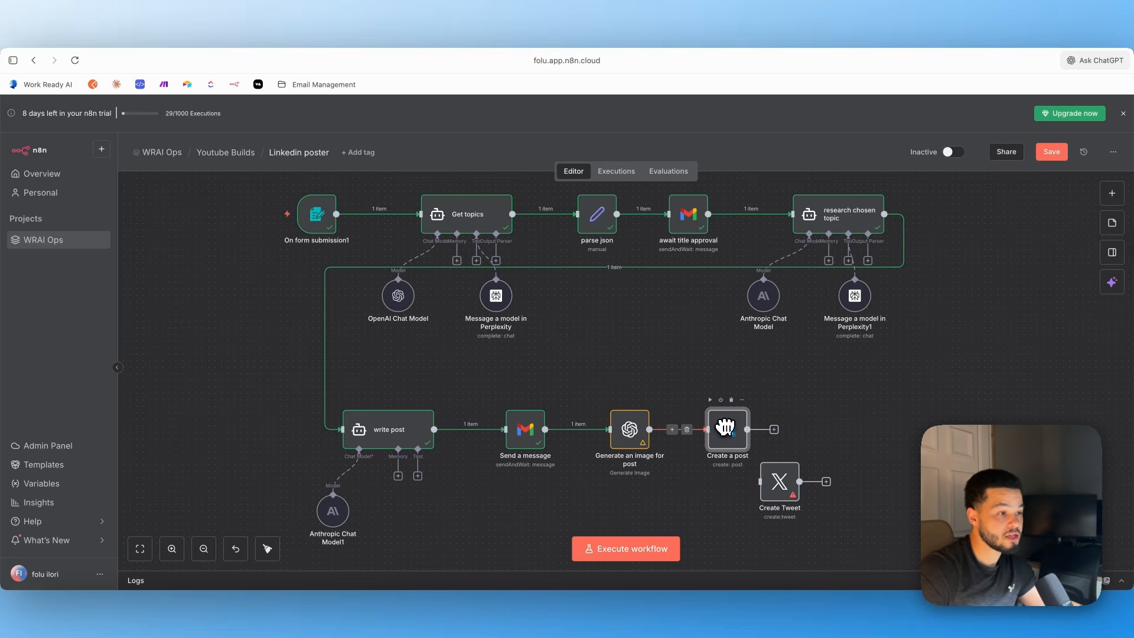
left_click(1112, 193)
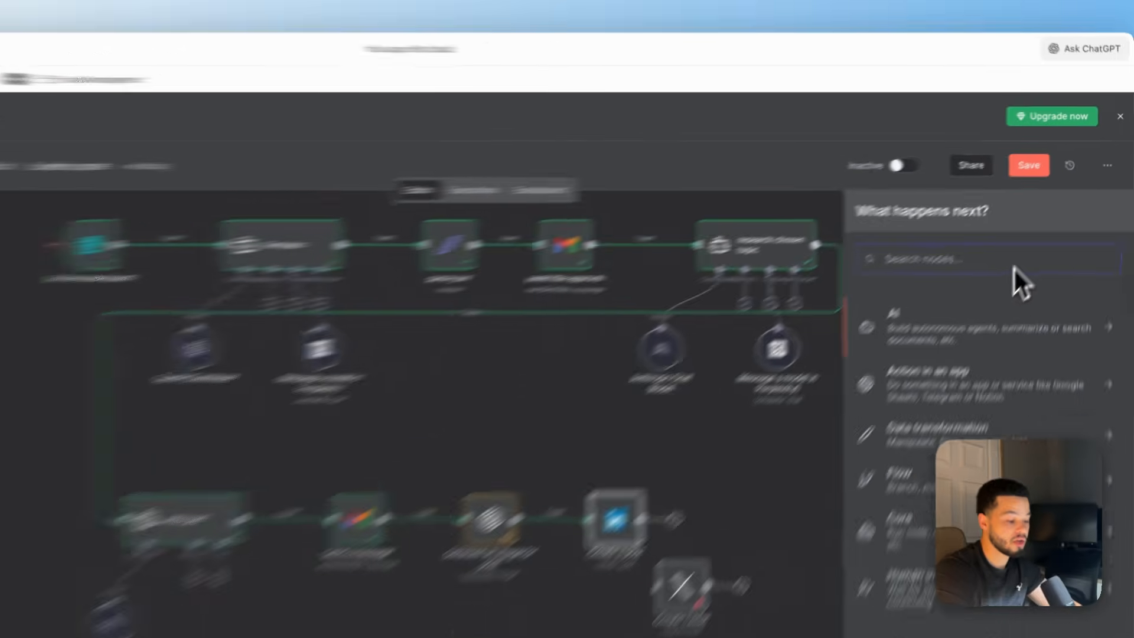
type("linkedin")
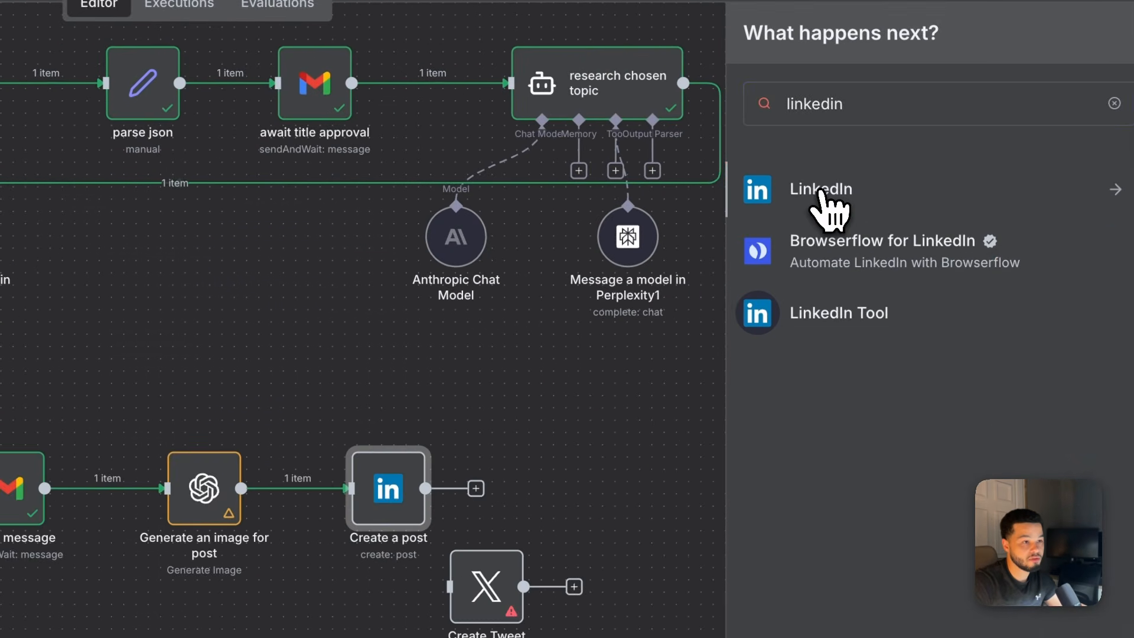
left_click(819, 281)
left_click(596, 456)
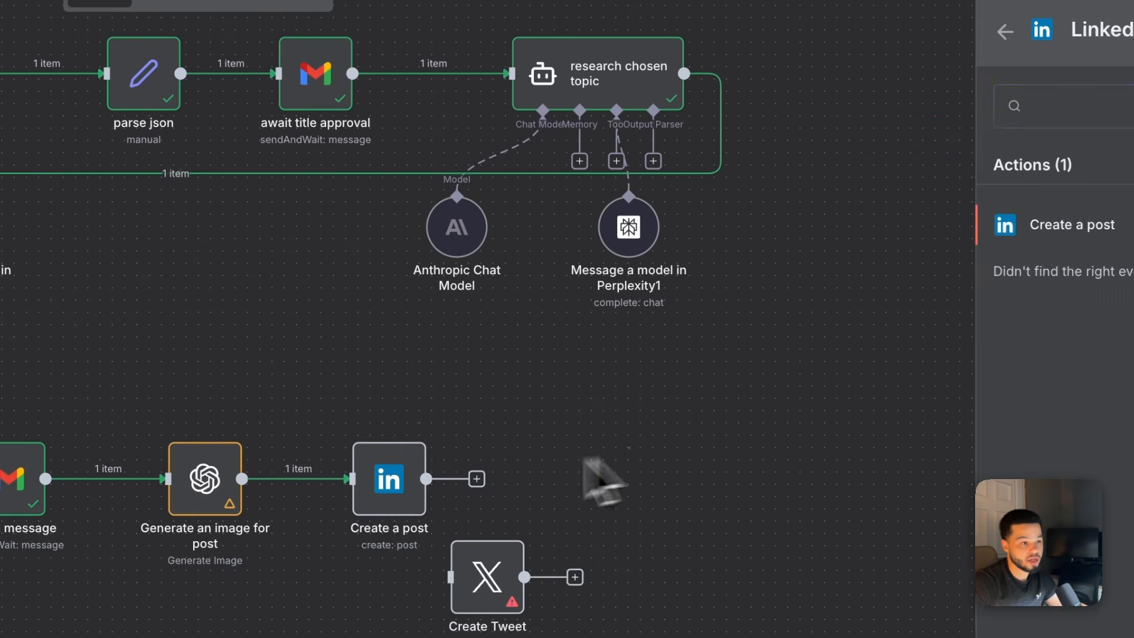
Open the settings of the LinkedIn Create a post node
left_click(380, 485)
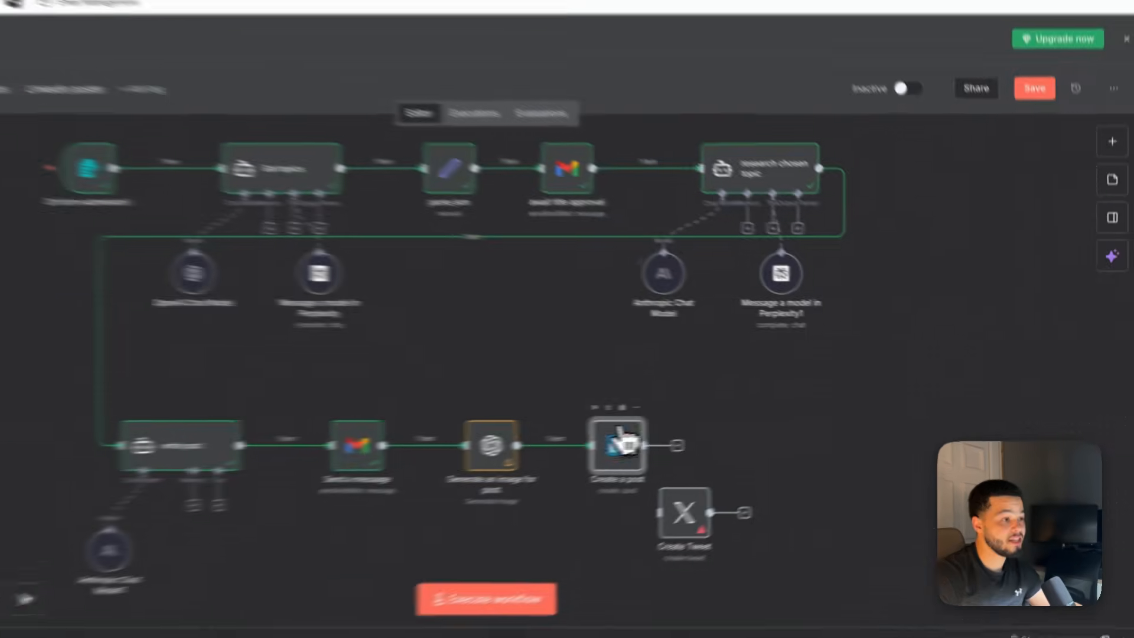
double_click(618, 440)
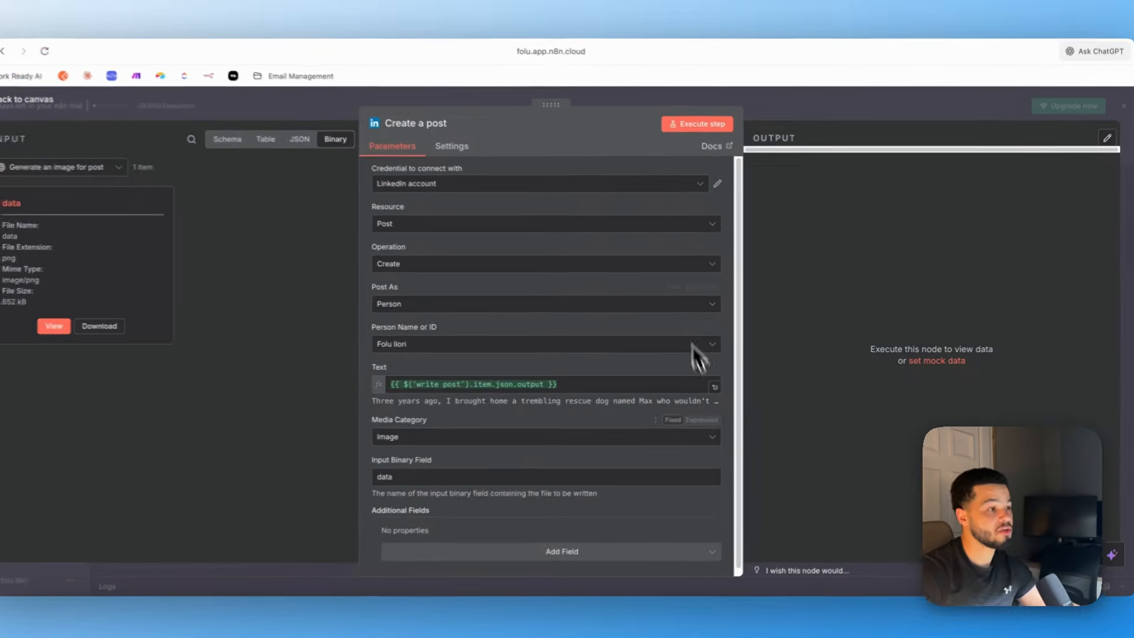
Start a new LinkedIn credential with Organization Support turned off, and close it without saving
left_click(615, 195)
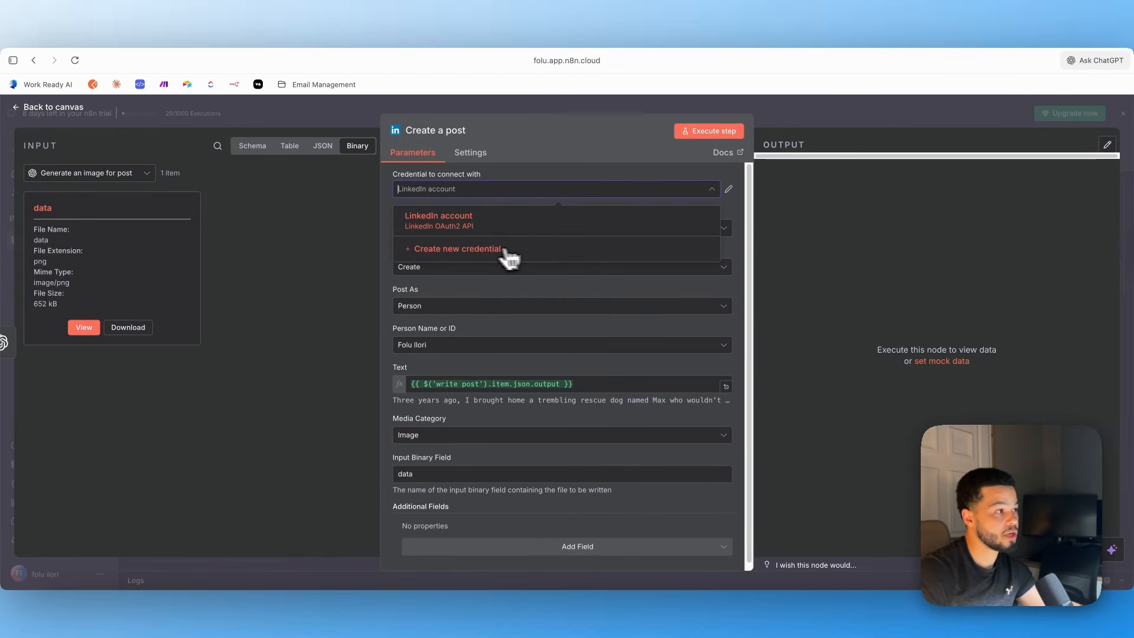
left_click(473, 251)
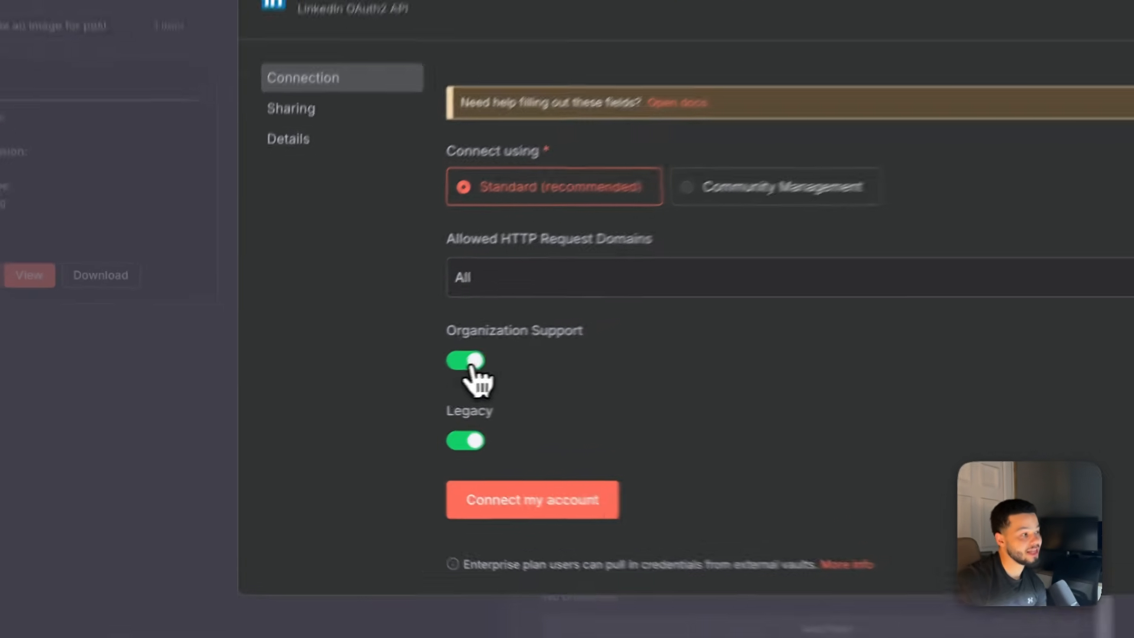
left_click(356, 381)
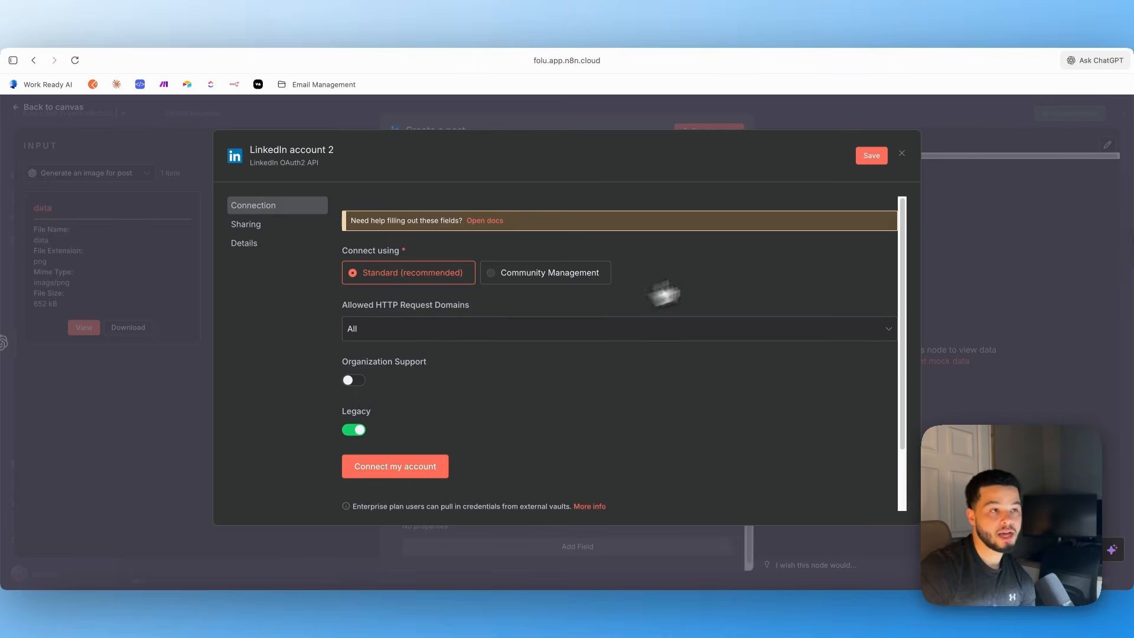
left_click(903, 154)
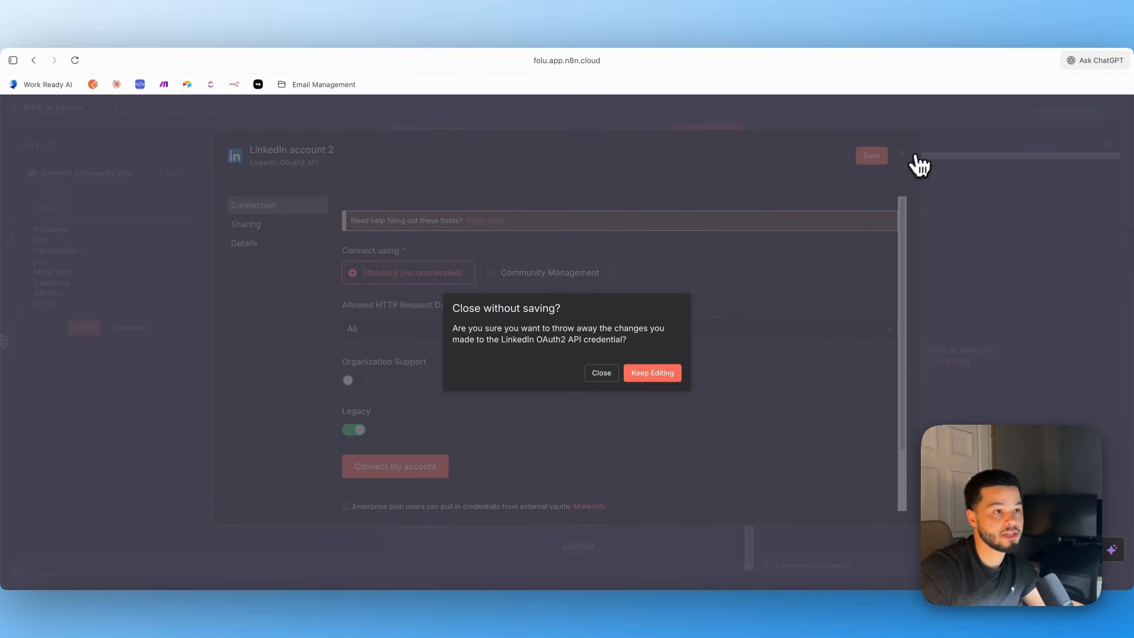
left_click(602, 374)
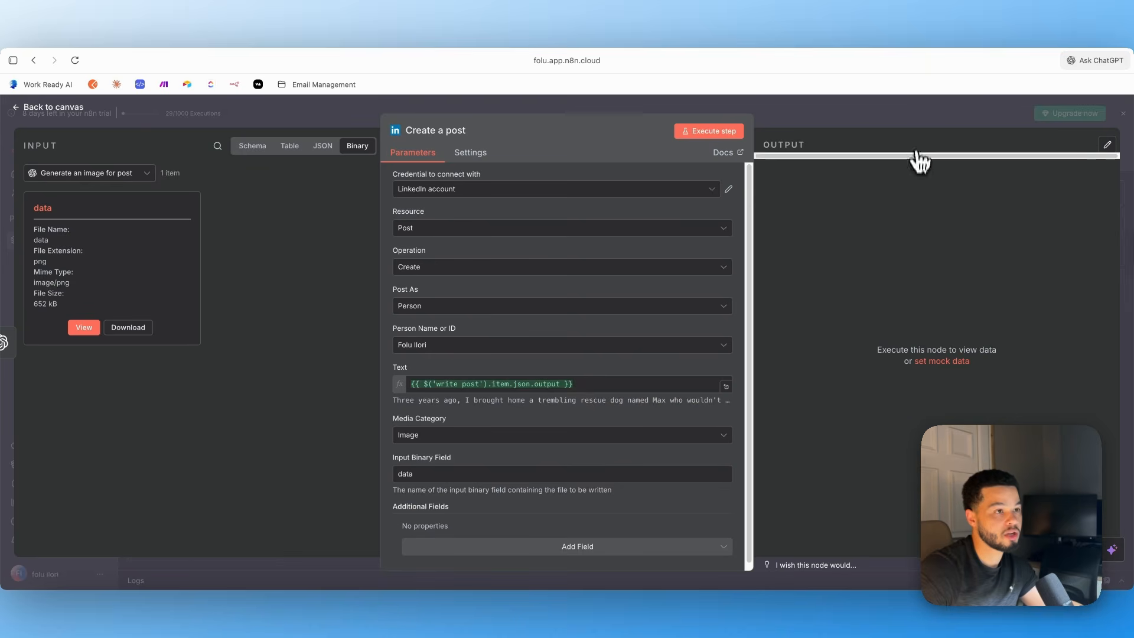
Check the available options for Operation and Person Name or ID in the Create a post node
scroll(546, 289, "down", 1)
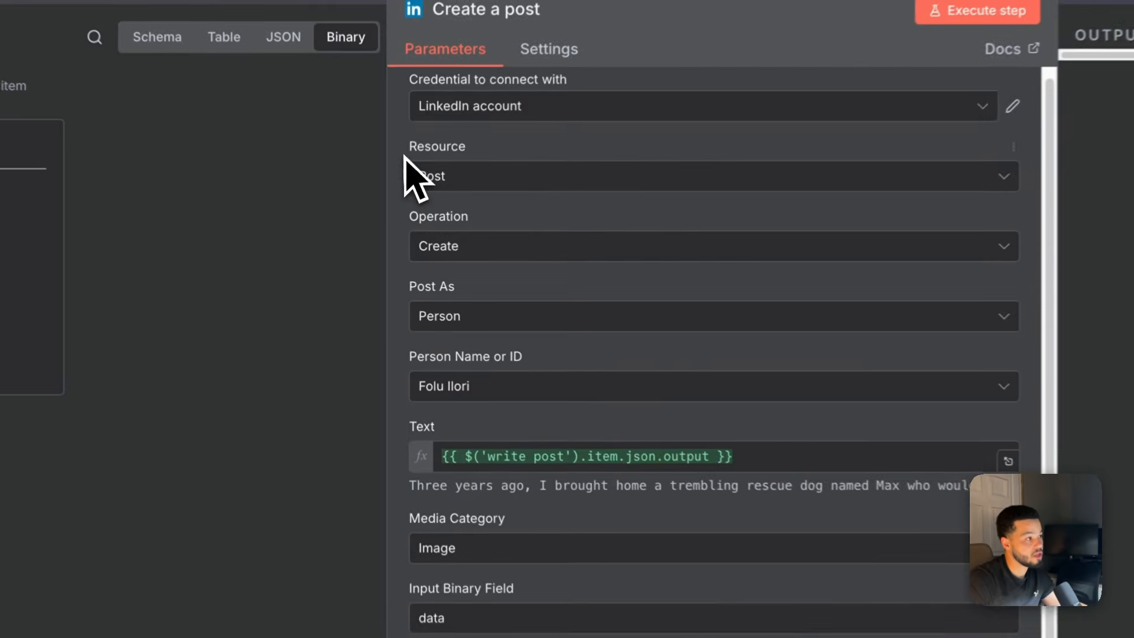
left_click(520, 247)
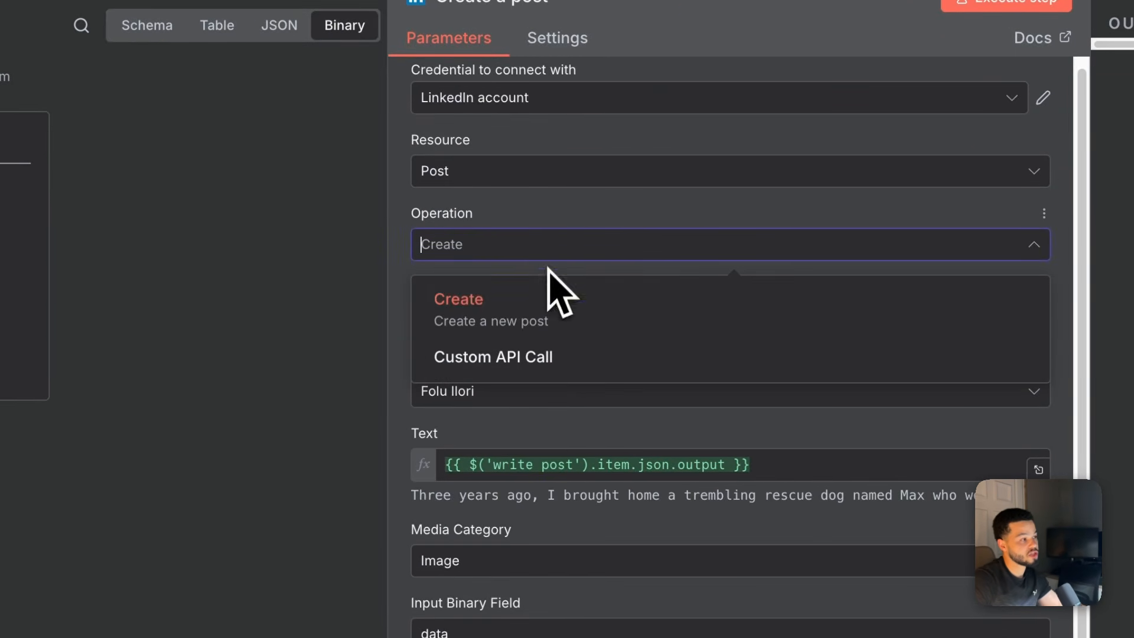
left_click(523, 224)
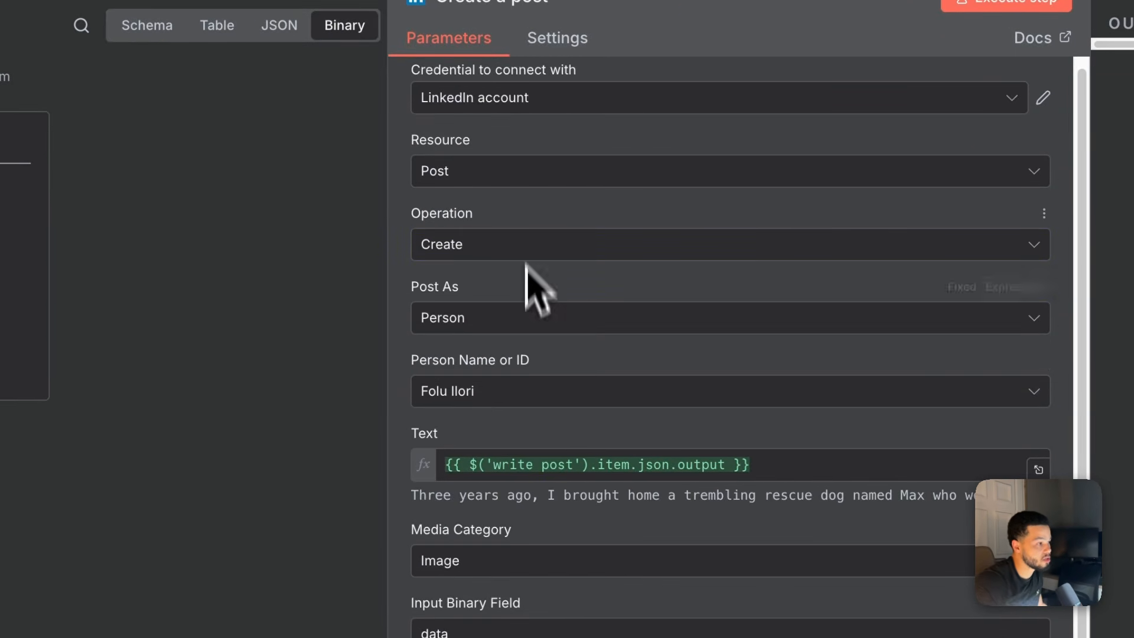
left_click(517, 393)
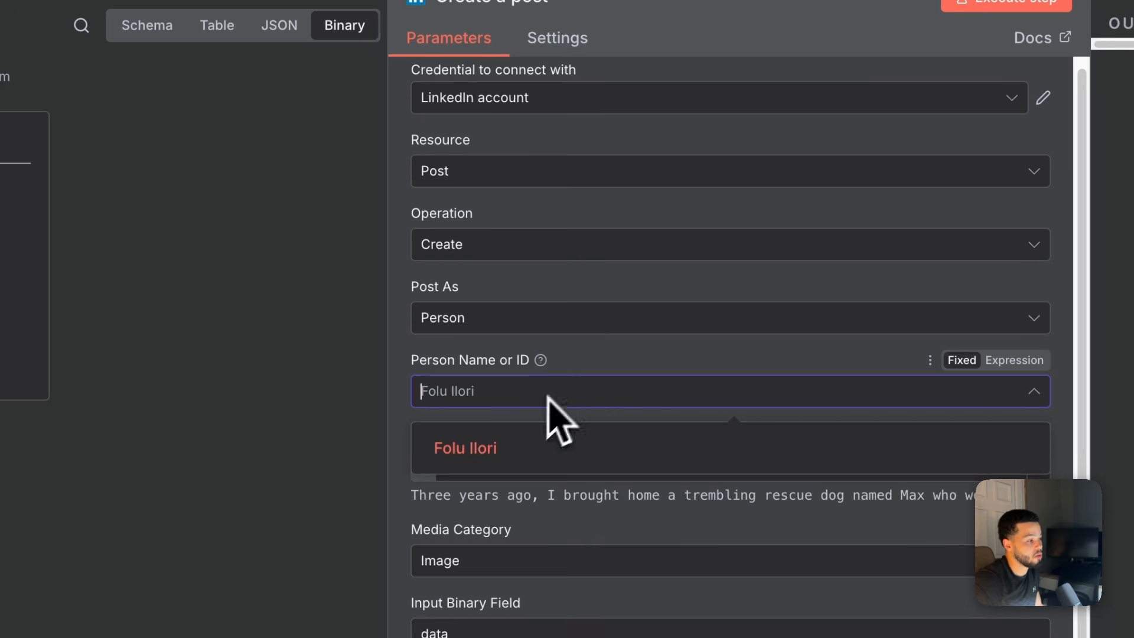
Examine the Text expression and expand the write post output in the input data that supplies it
left_click(498, 456)
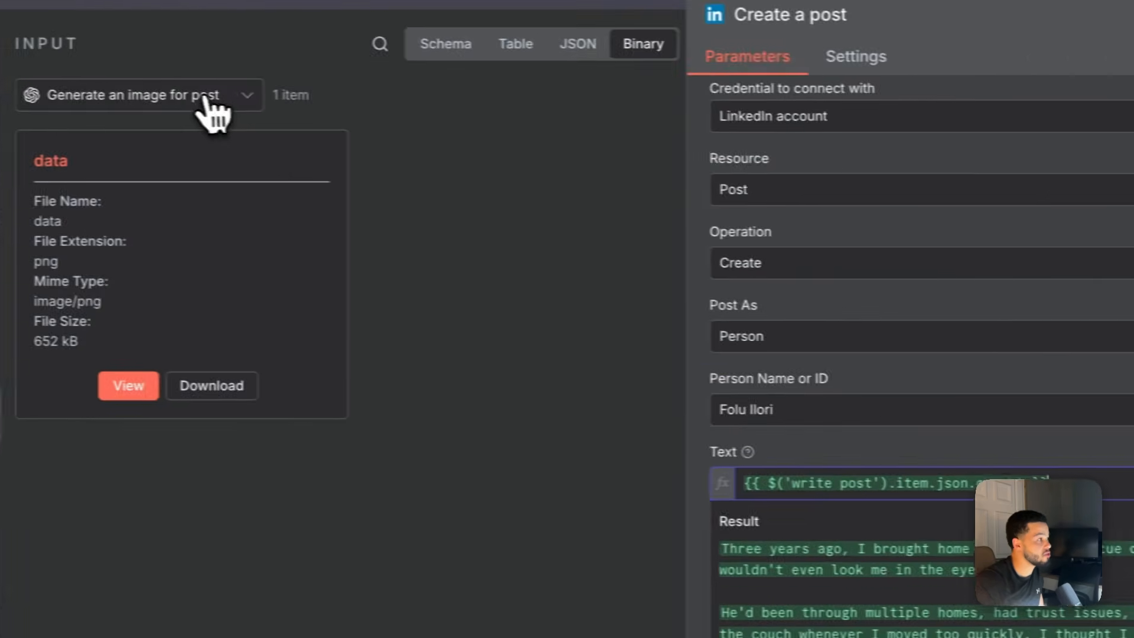
left_click(236, 114)
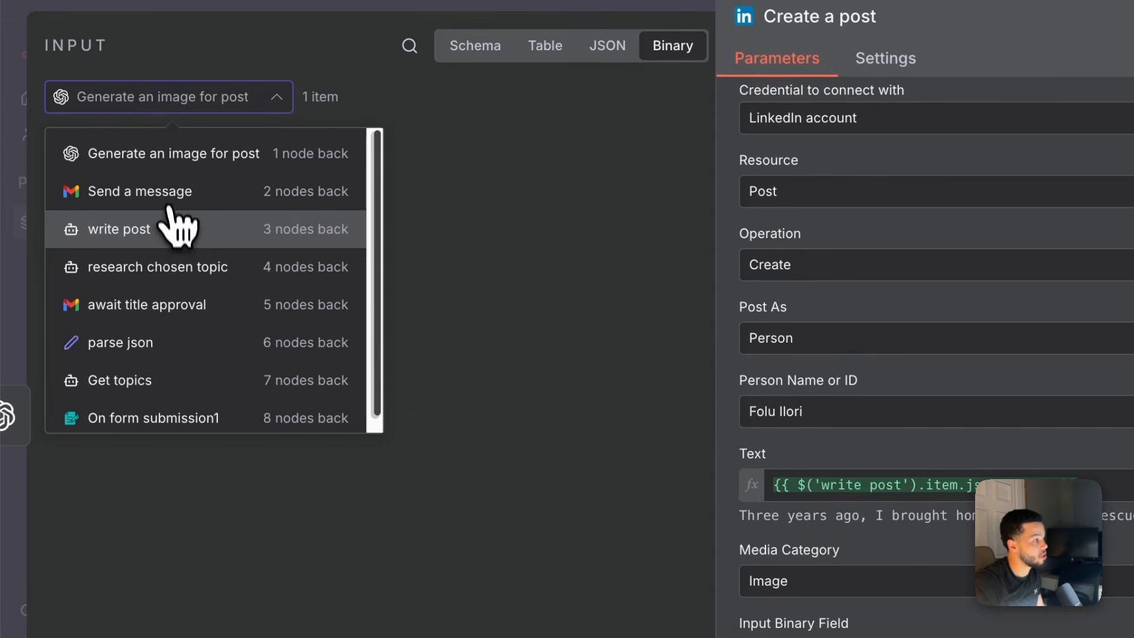
left_click(137, 236)
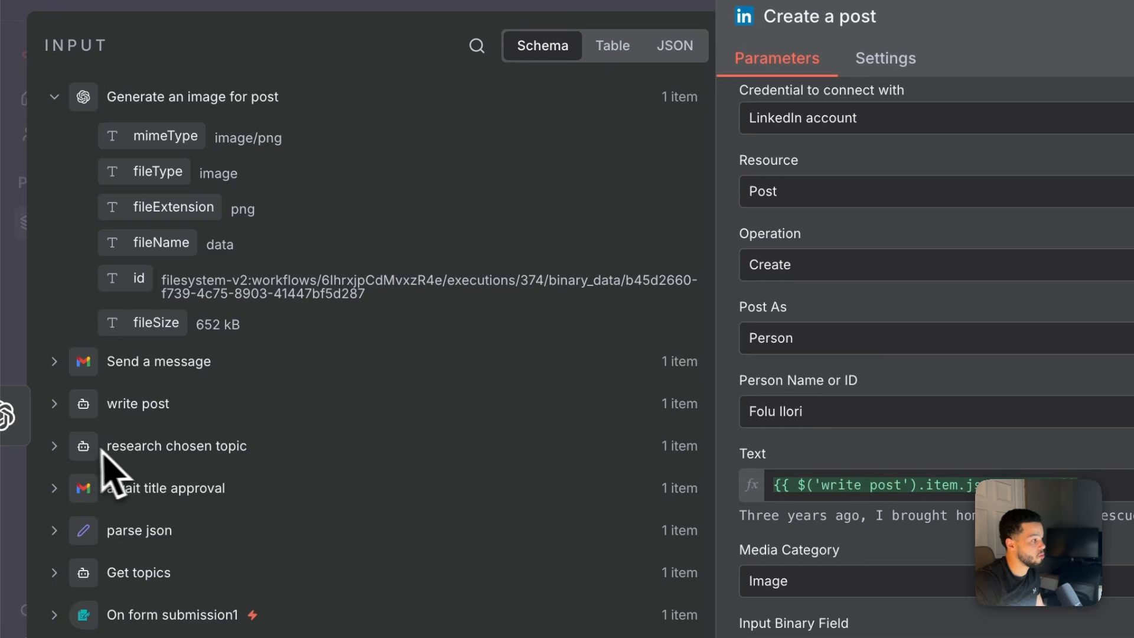
left_click(61, 408)
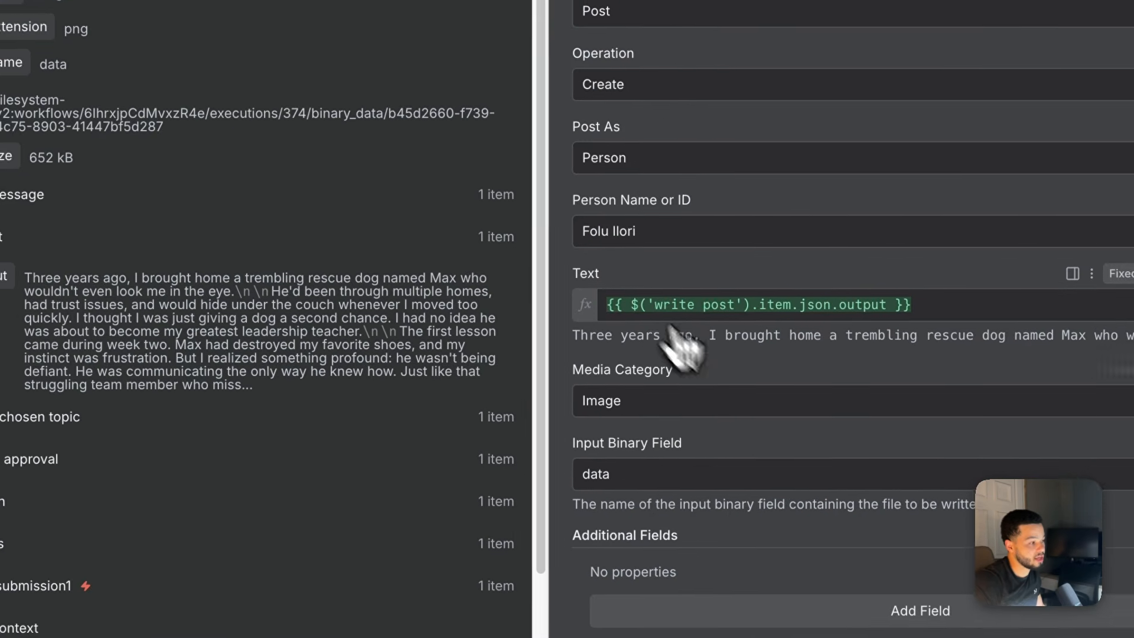
Review the Media Category options, keeping Image, inspect the Input Binary Field and close the node
left_click(682, 399)
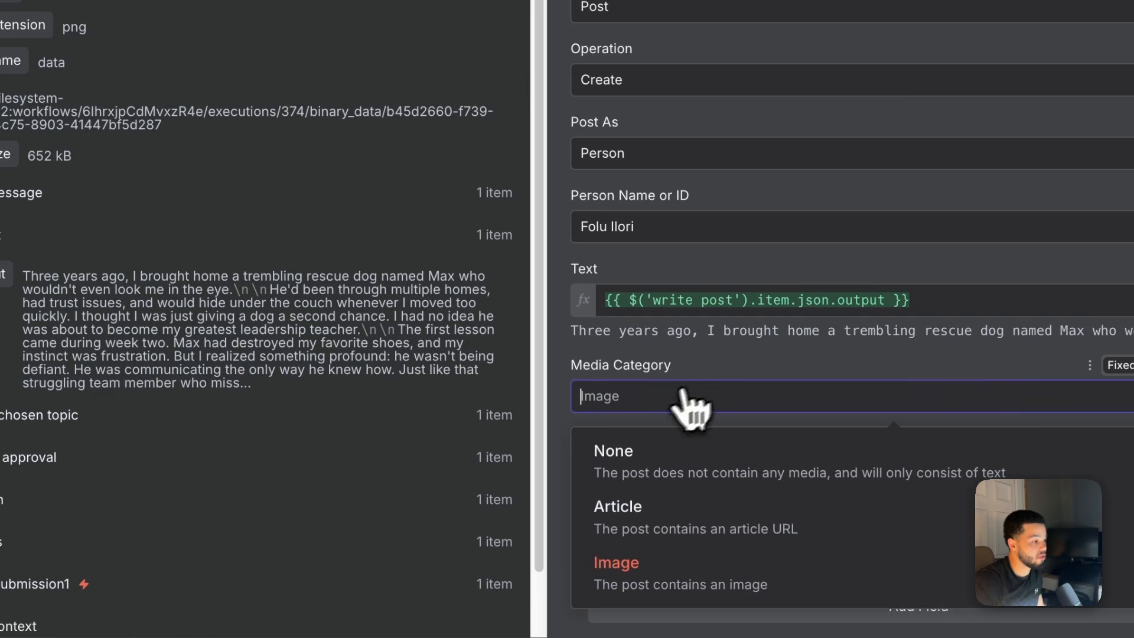
left_click(676, 576)
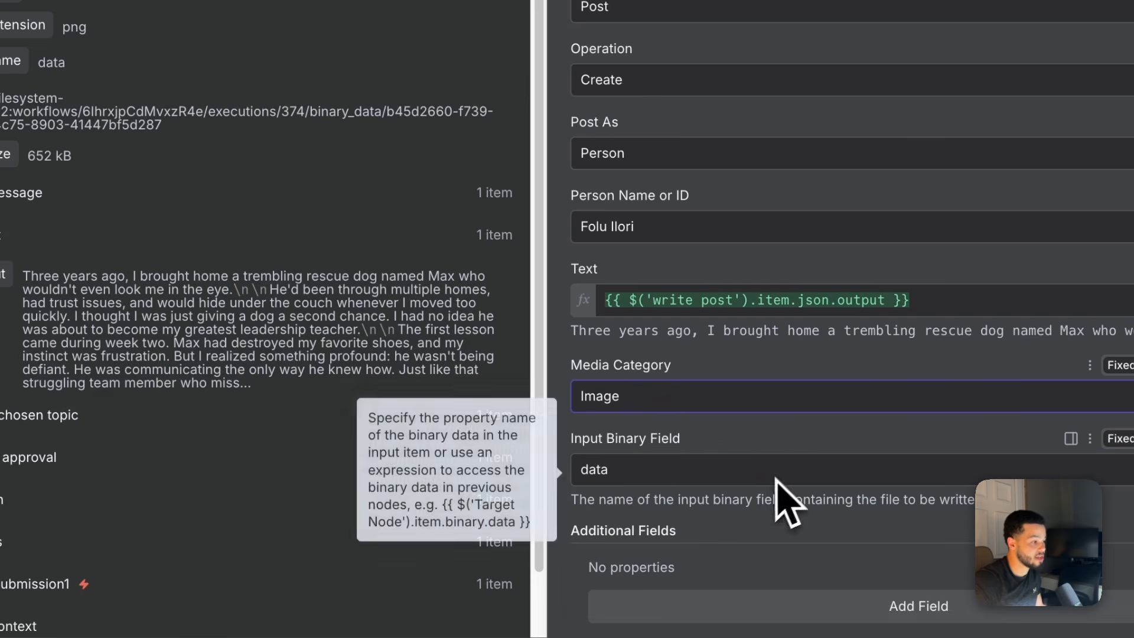
left_click_drag(615, 442, 575, 442)
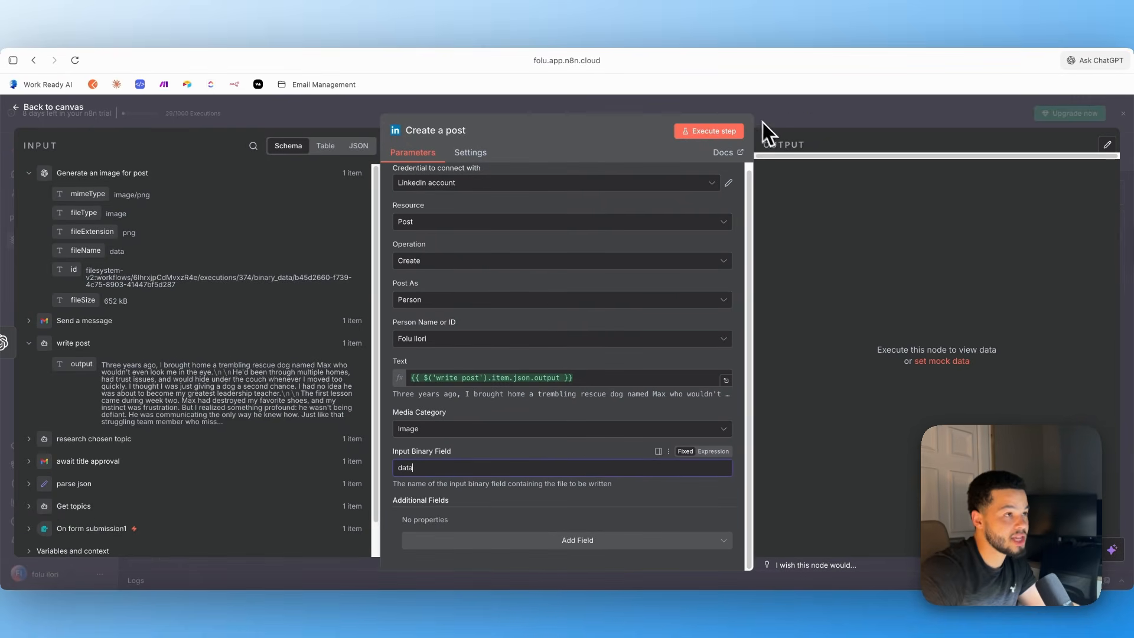
left_click(817, 124)
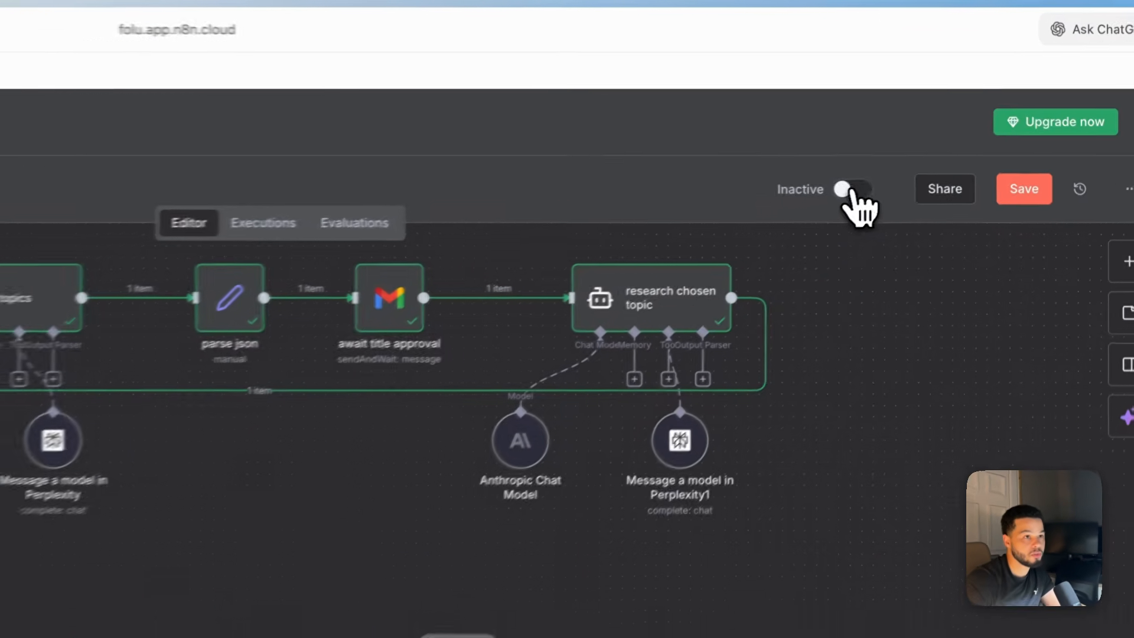
Activate the workflow and open the Content Agent form using the On form submission1 trigger's Production URL
left_click(950, 153)
left_click(254, 284)
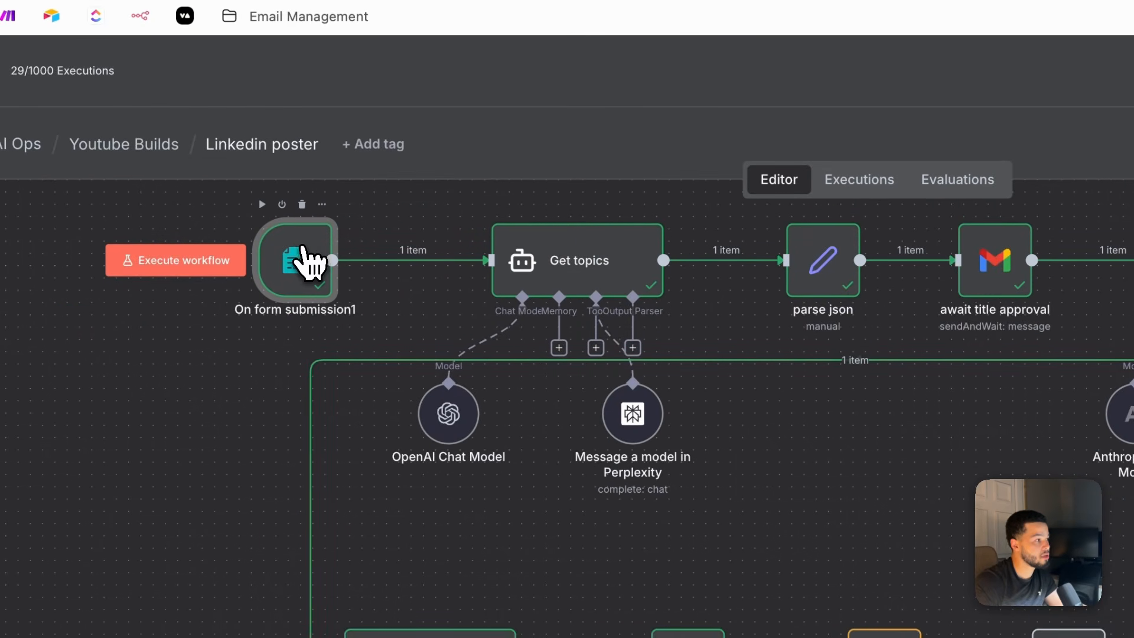
double_click(305, 261)
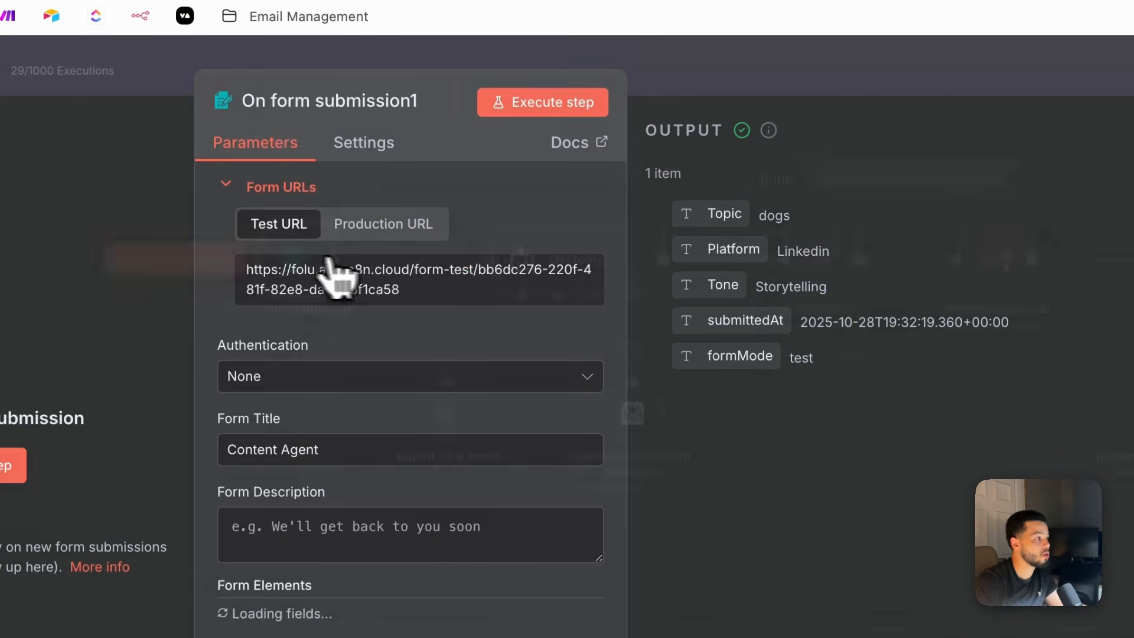
left_click(423, 231)
left_click(423, 287)
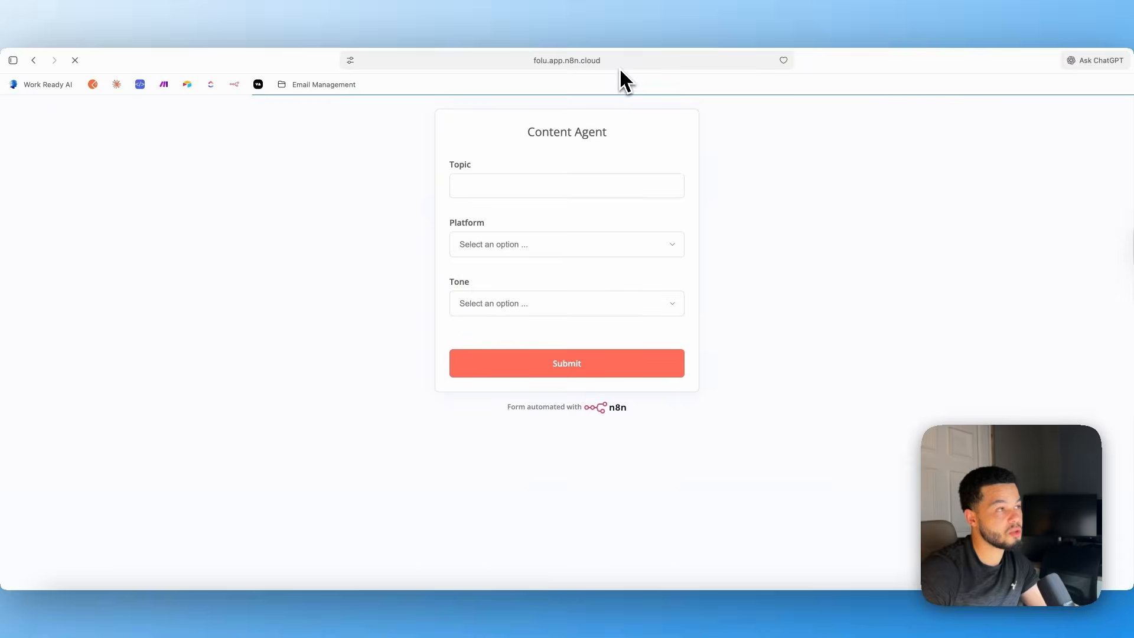
Set the form's Platform to Linkedin and look through the Tone options without choosing one
left_click(546, 188)
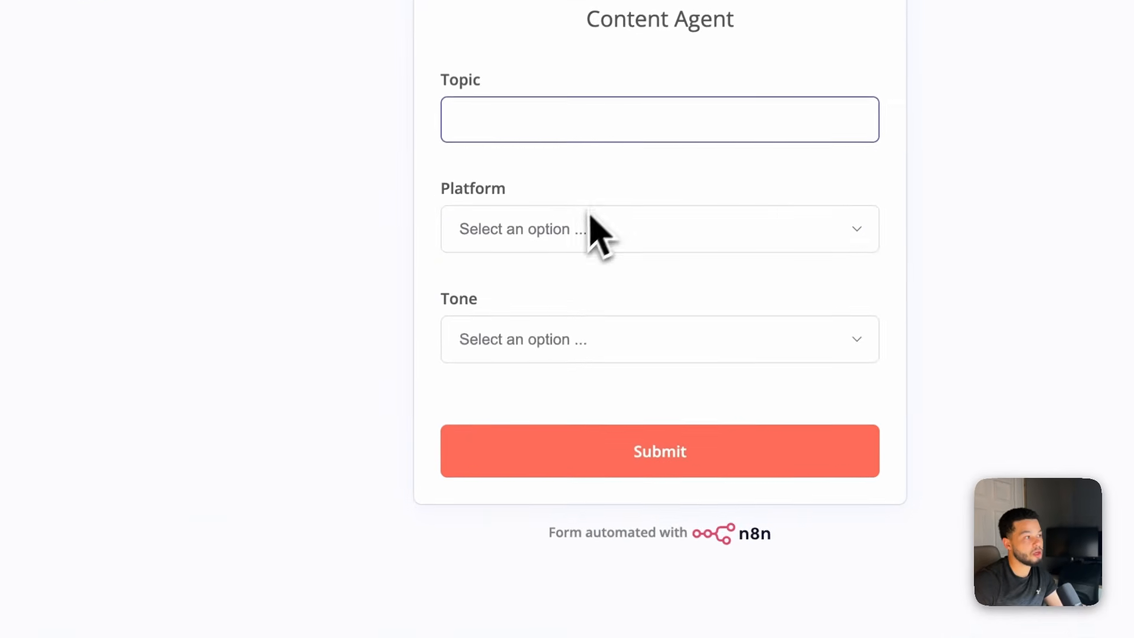
left_click(590, 225)
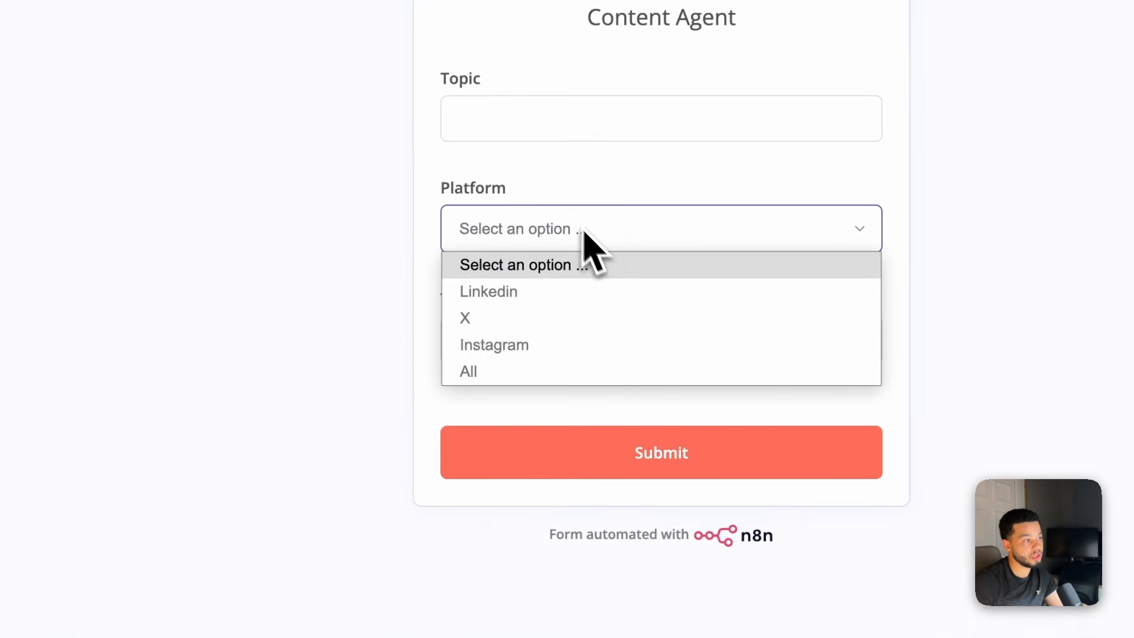
left_click(583, 291)
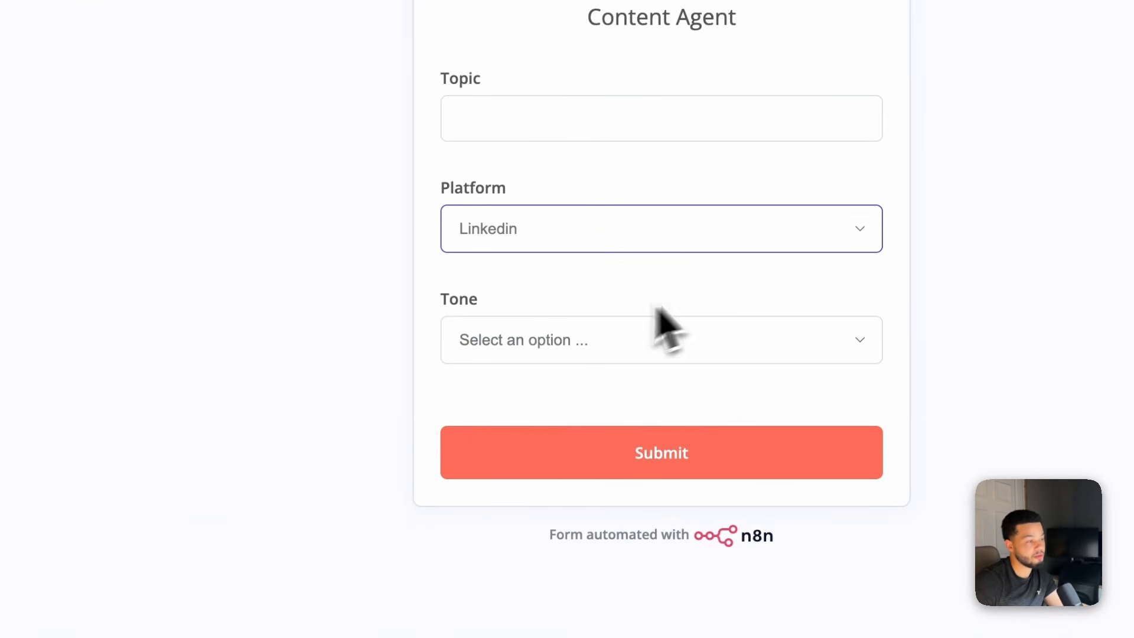
left_click(598, 356)
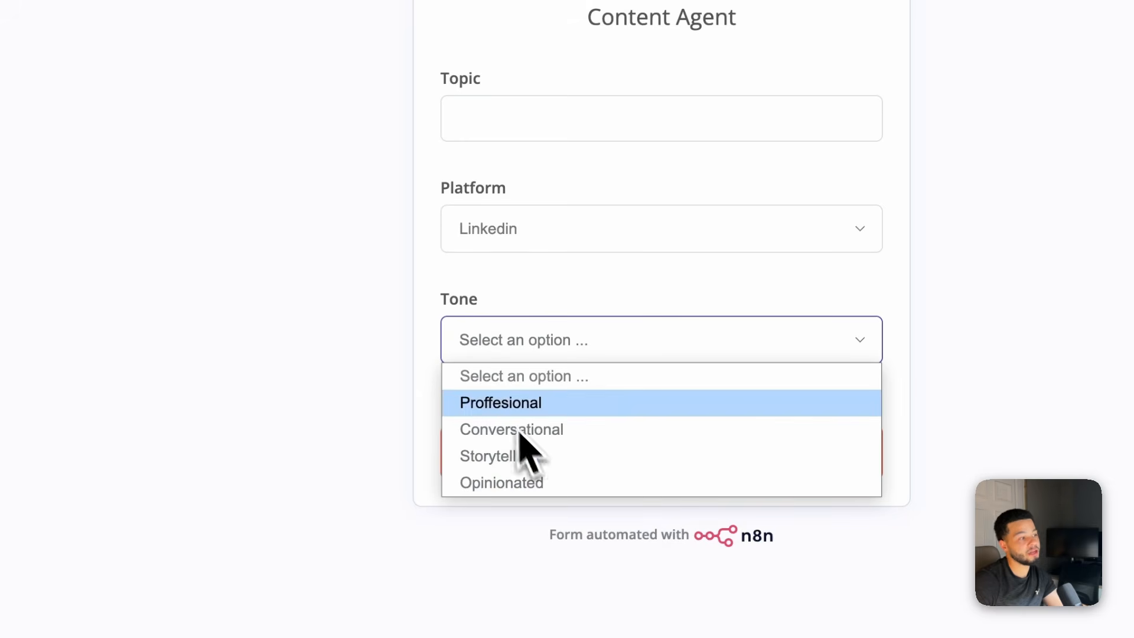
left_click(308, 352)
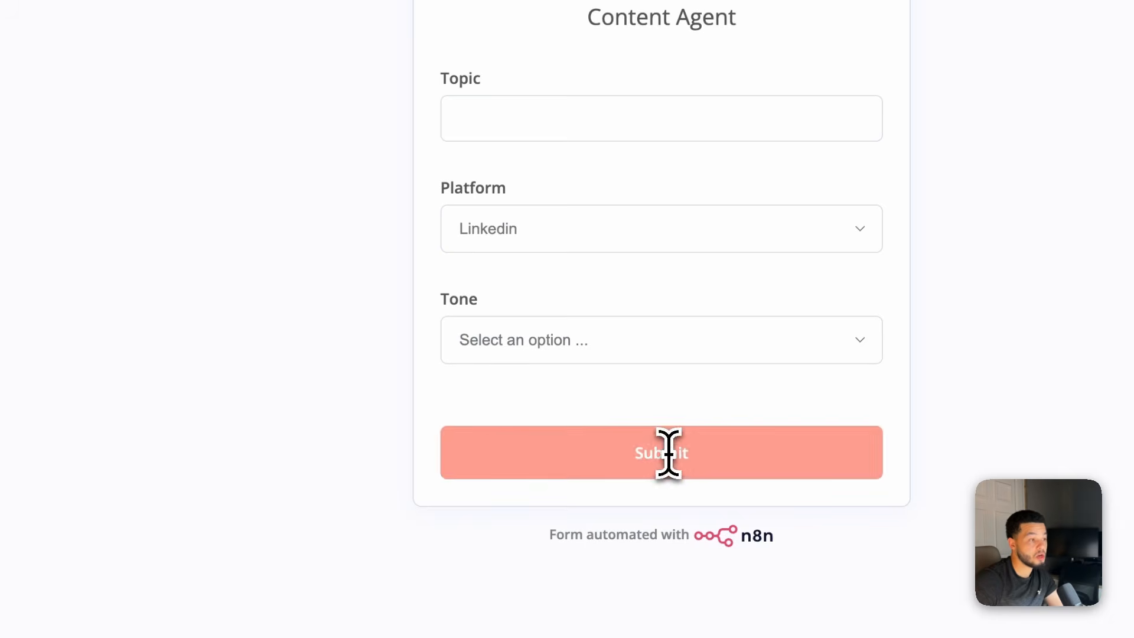